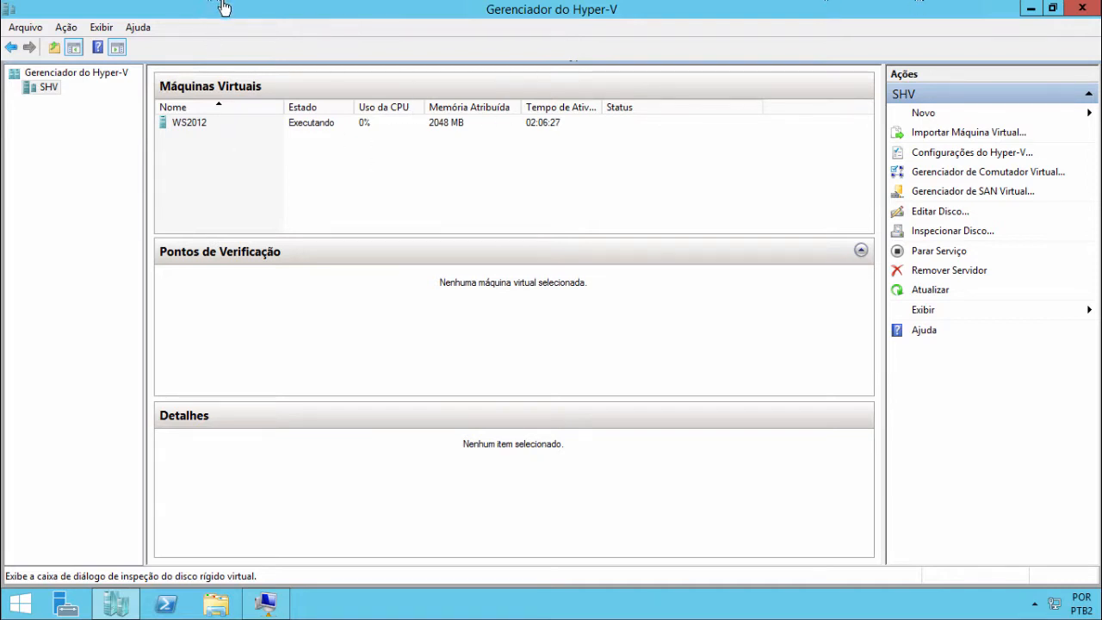
Step: Switch to the WS2012 virtual machine and examine its disks in Disk Management
mouse_move(318, 8)
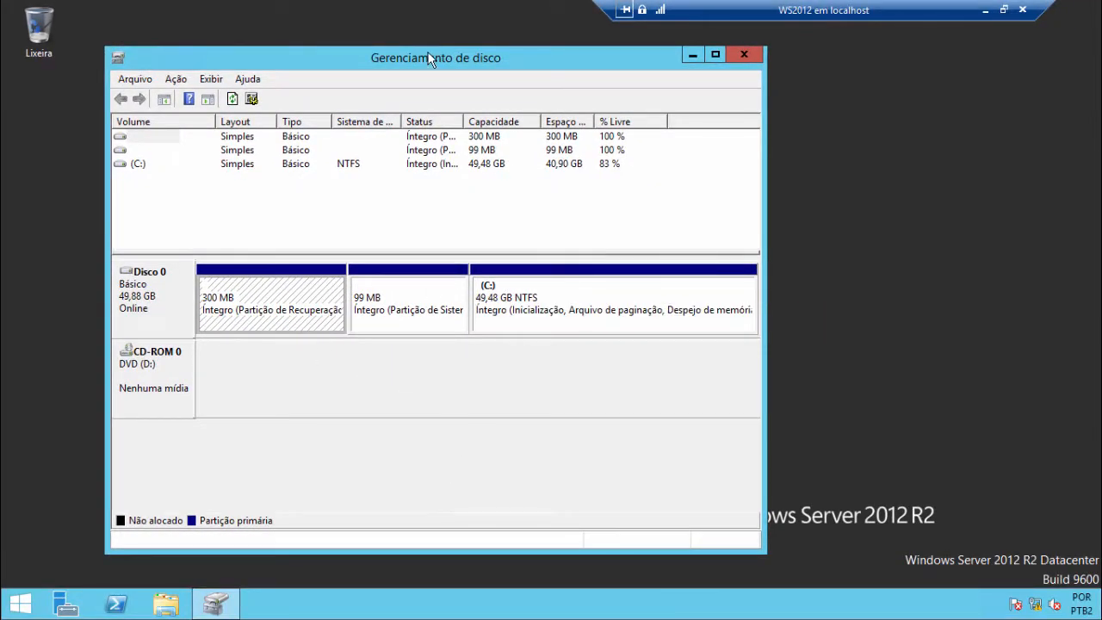
left_click_drag(430, 59, 514, 41)
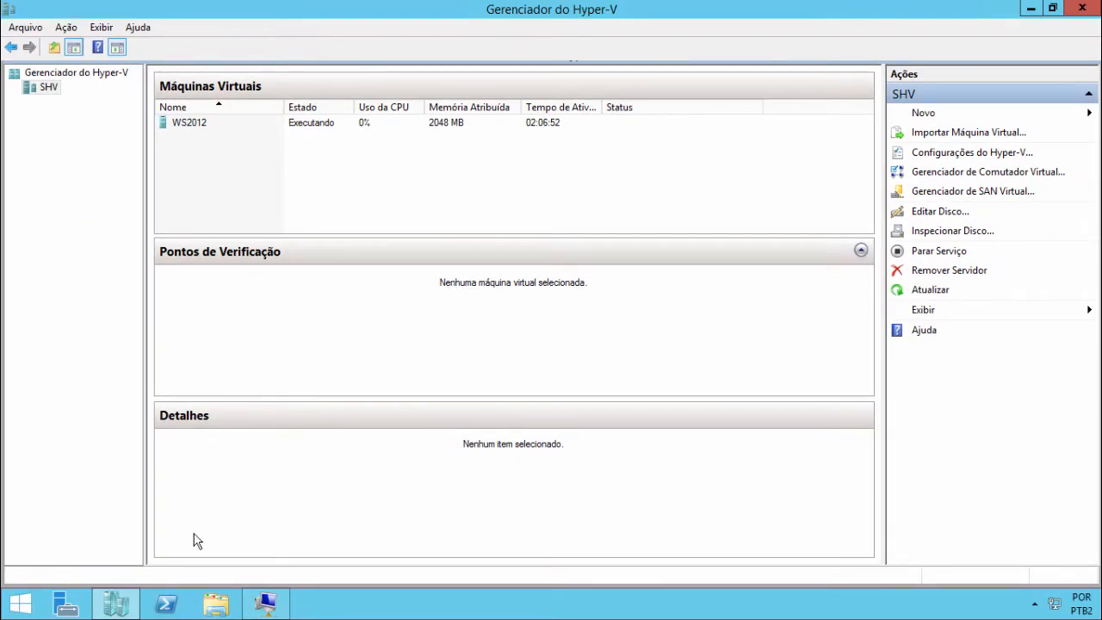
Step: Open the VHDs folder on DADOS (D:) and select the SRV2012-2 virtual disk file
left_click(215, 604)
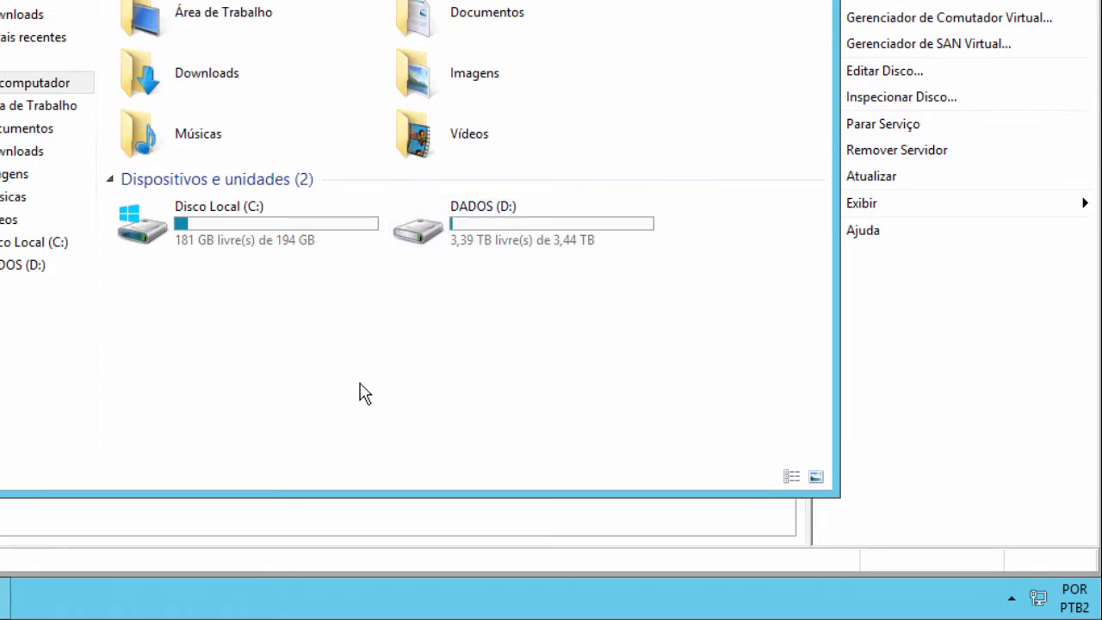
double_click(524, 238)
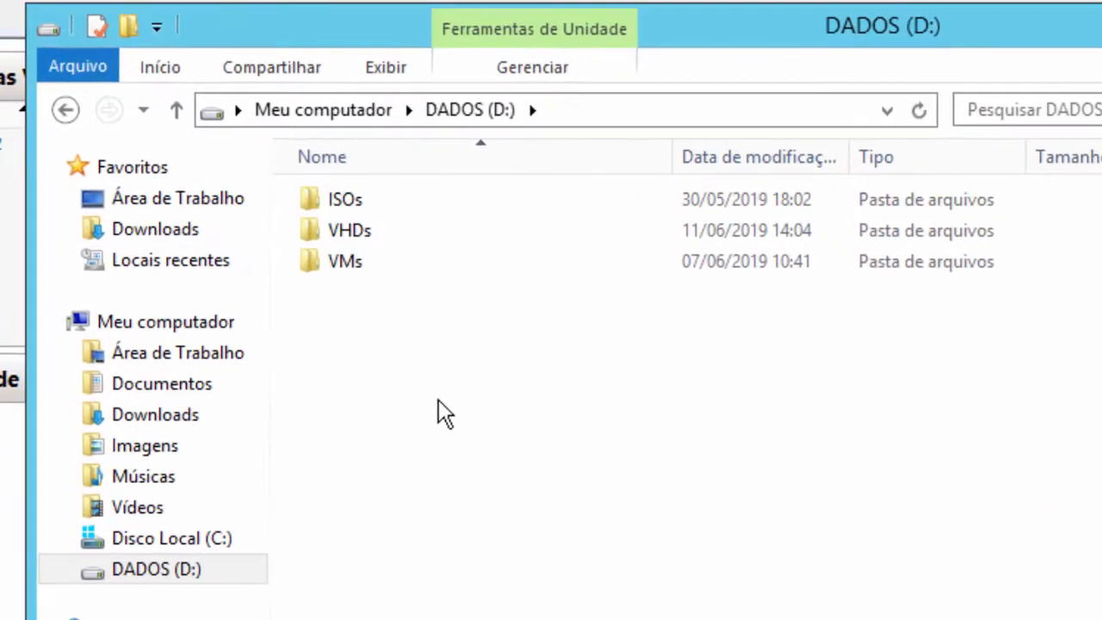
double_click(352, 235)
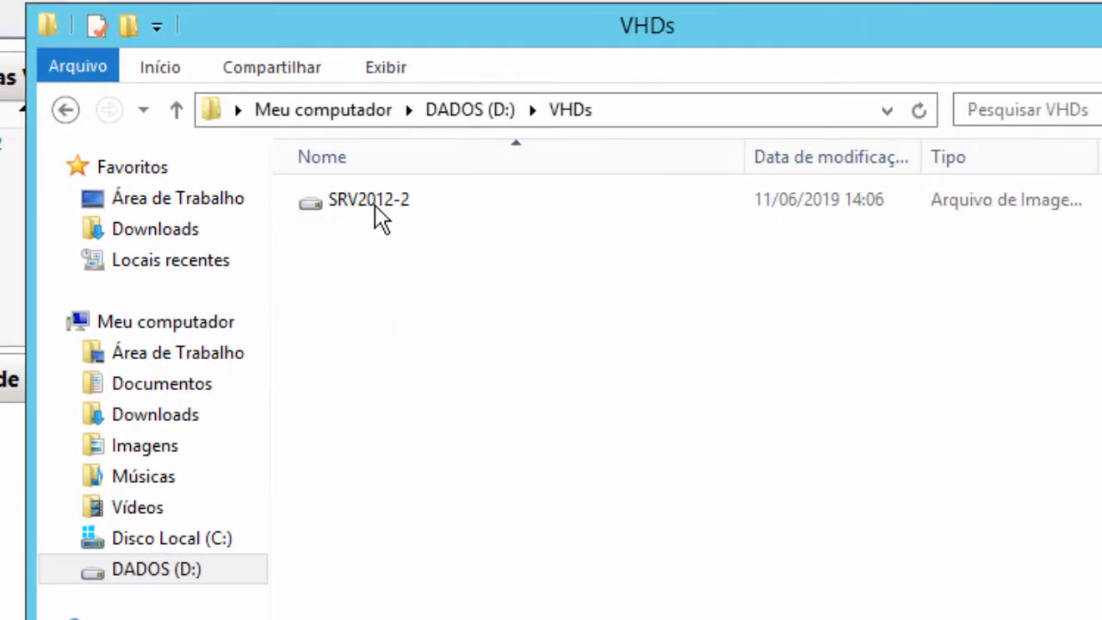
left_click(382, 219)
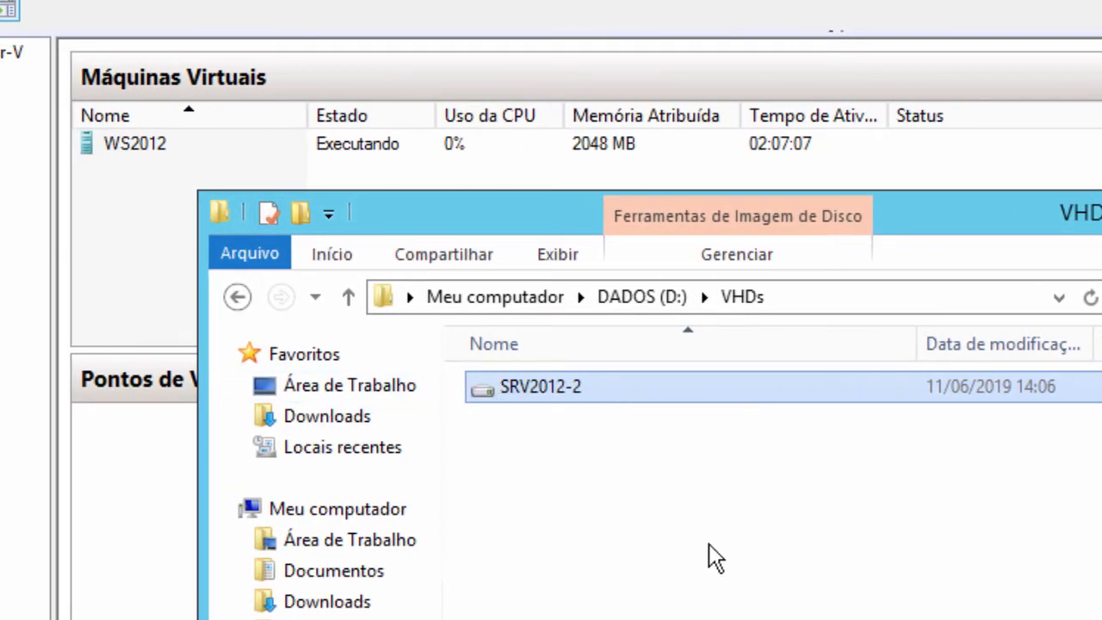
left_click_drag(874, 210, 854, 151)
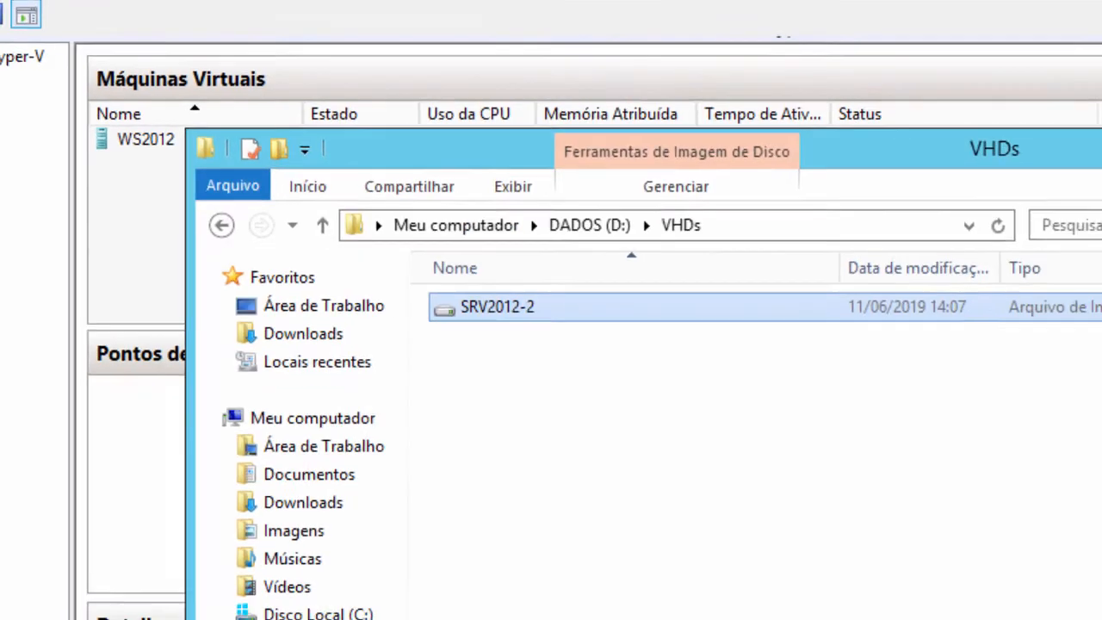
left_click(965, 132)
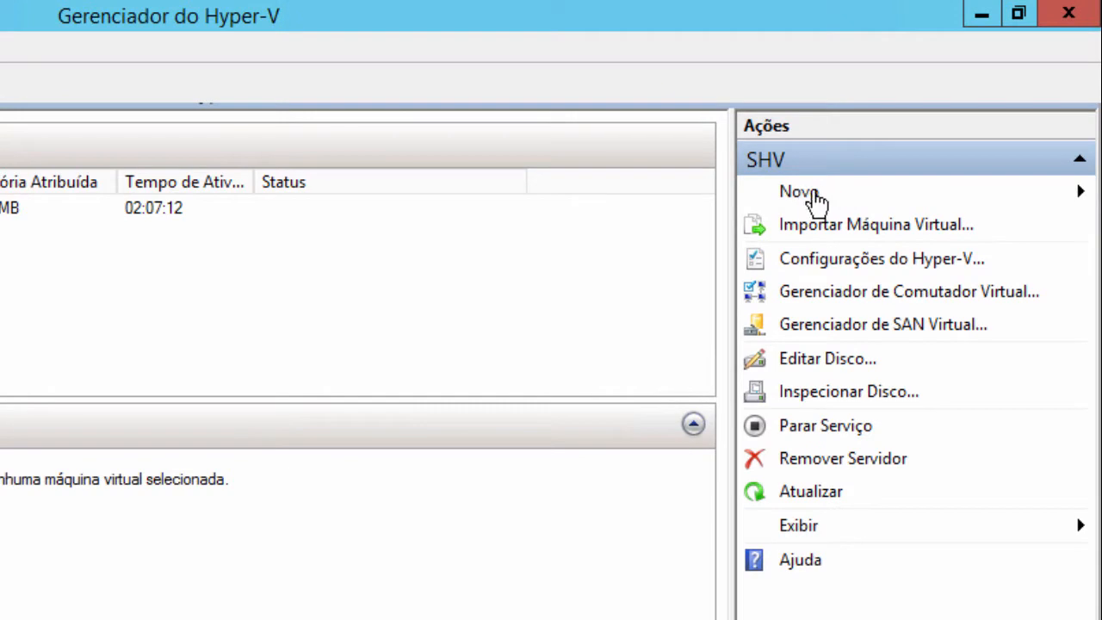
left_click(814, 198)
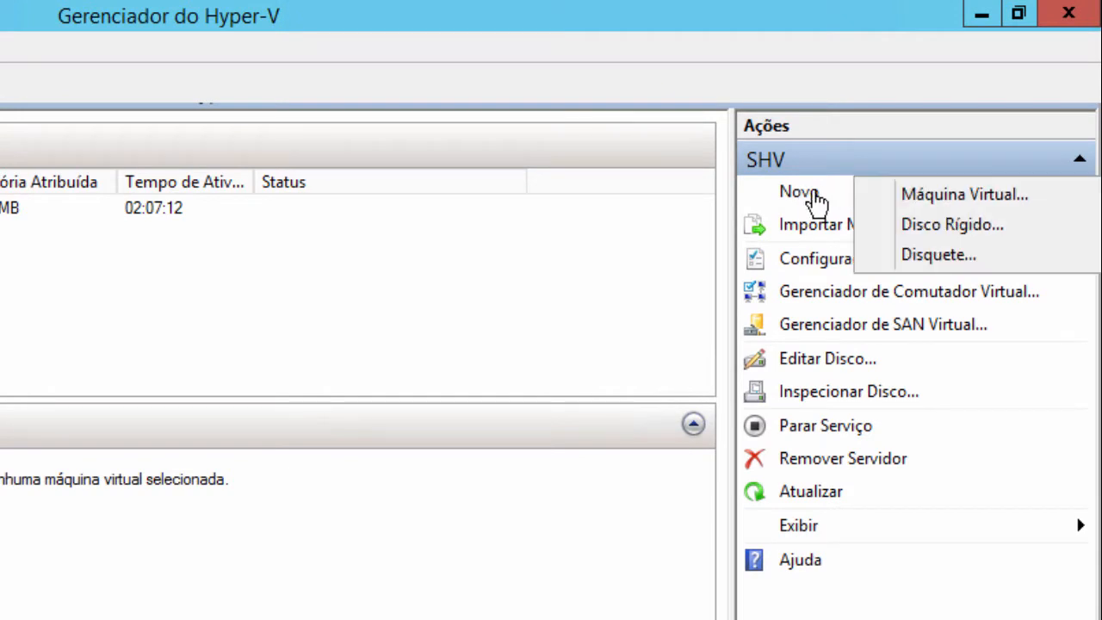
left_click(960, 204)
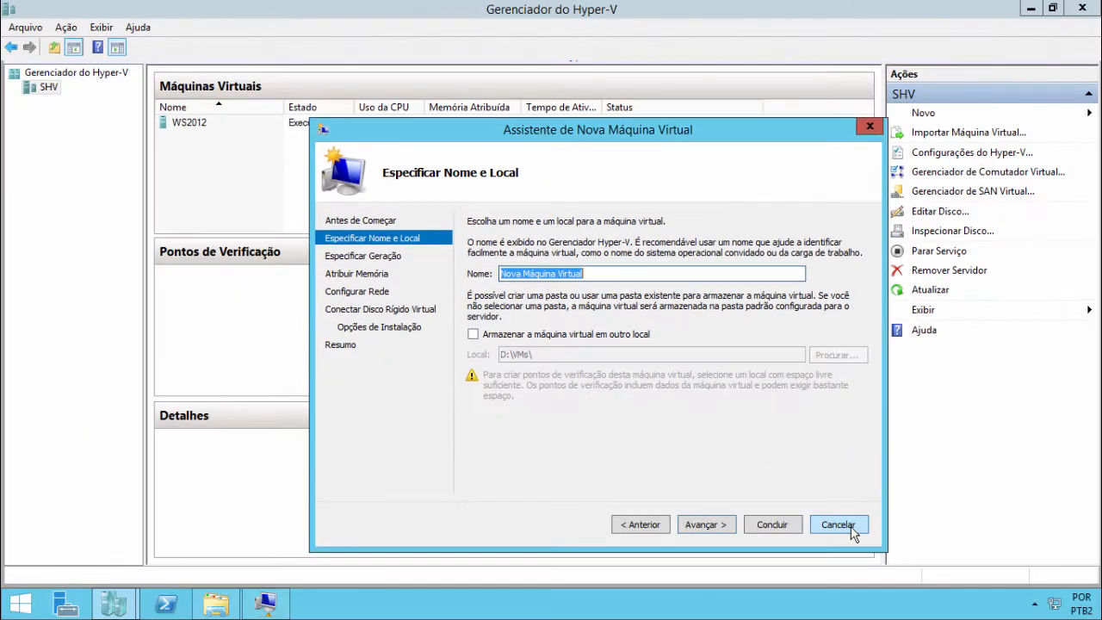
left_click(836, 524)
Step: Try adding a hard disk to the SCSI controller of the WS2012 virtual machine, discarding the settings
right_click(196, 128)
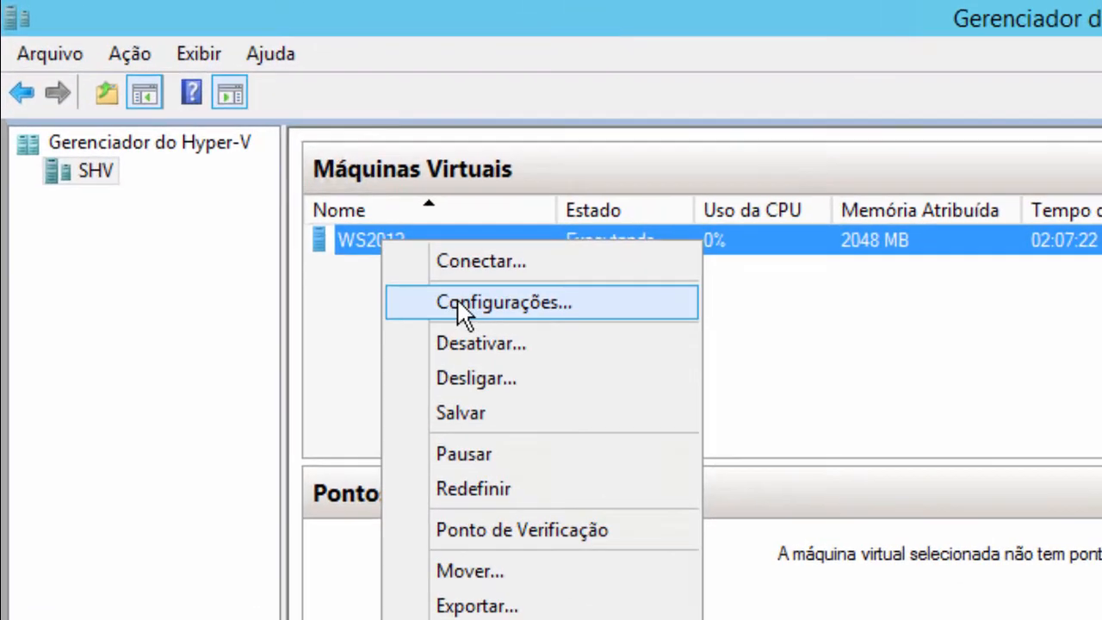
left_click(236, 154)
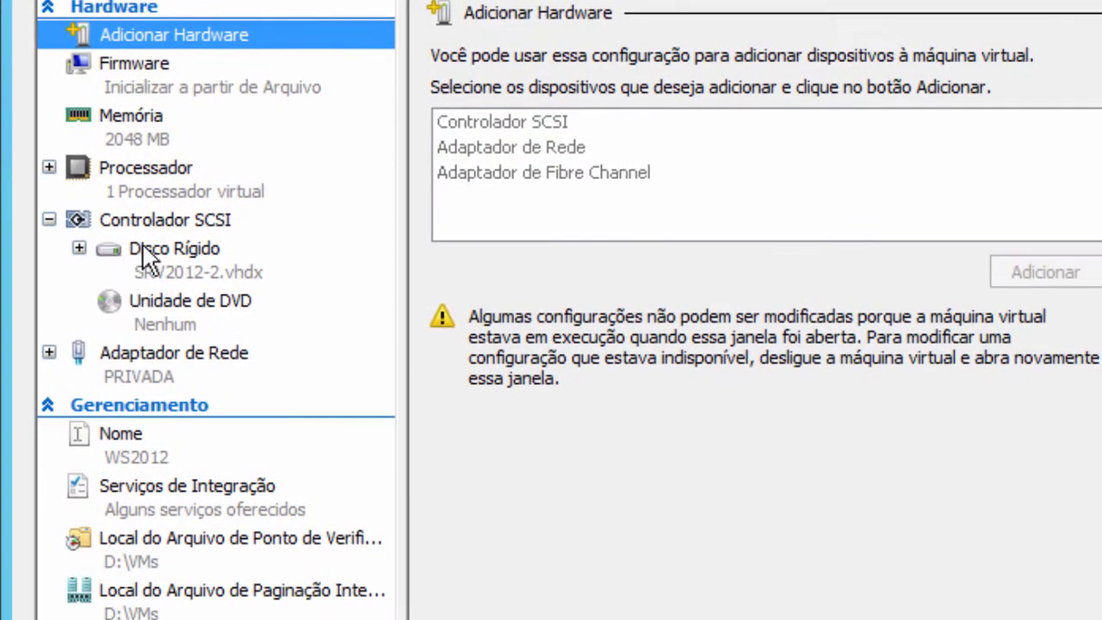
left_click(449, 290)
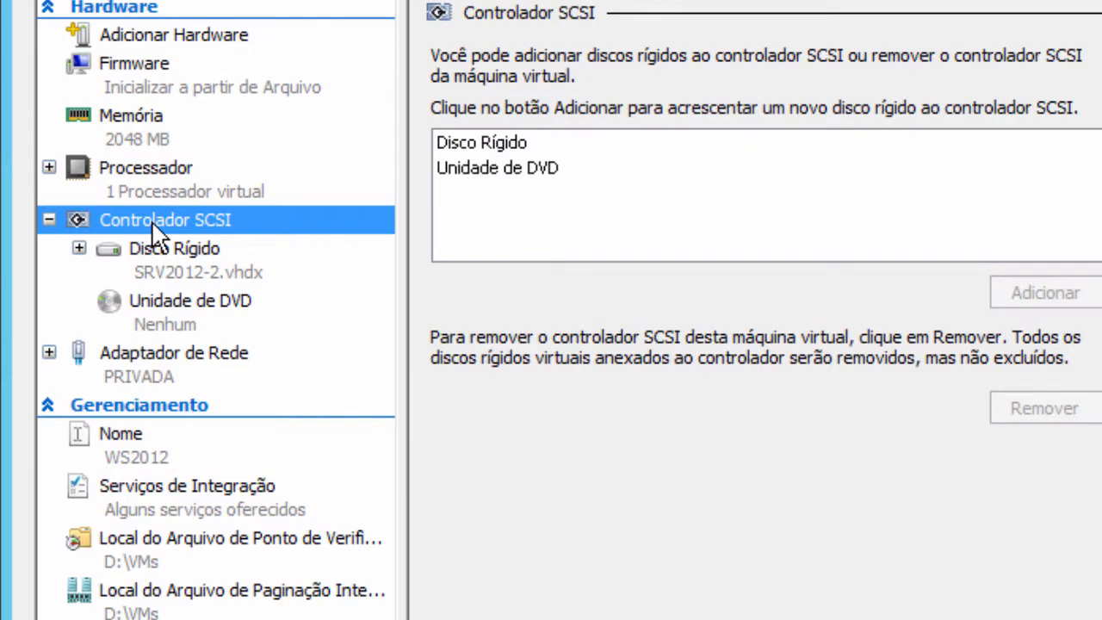
left_click(451, 146)
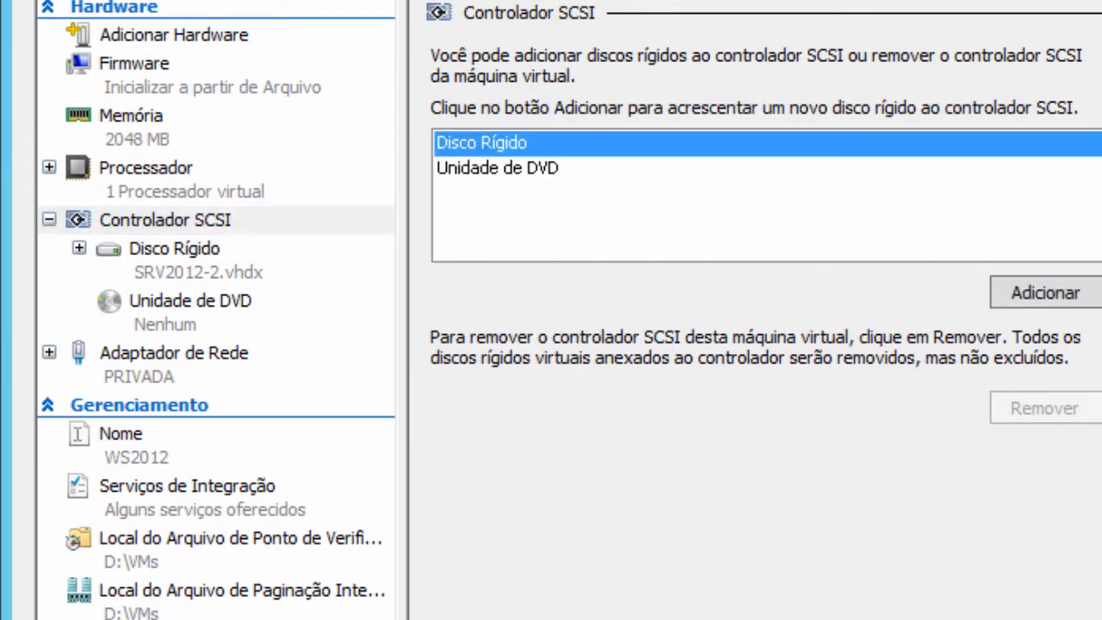
left_click(1041, 294)
left_click(637, 377)
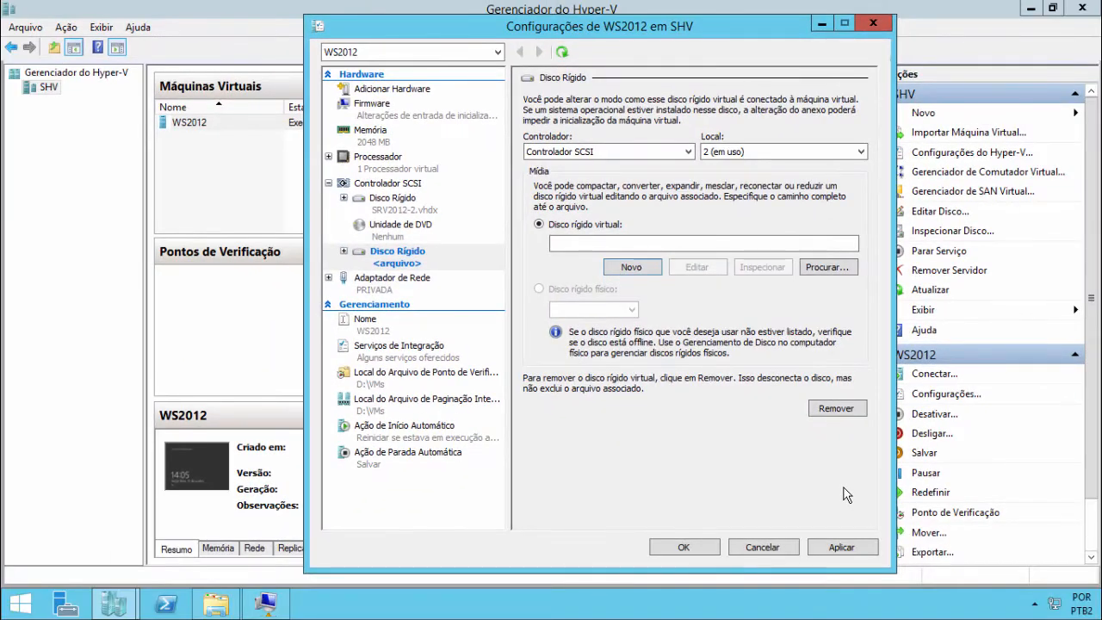
left_click(393, 187)
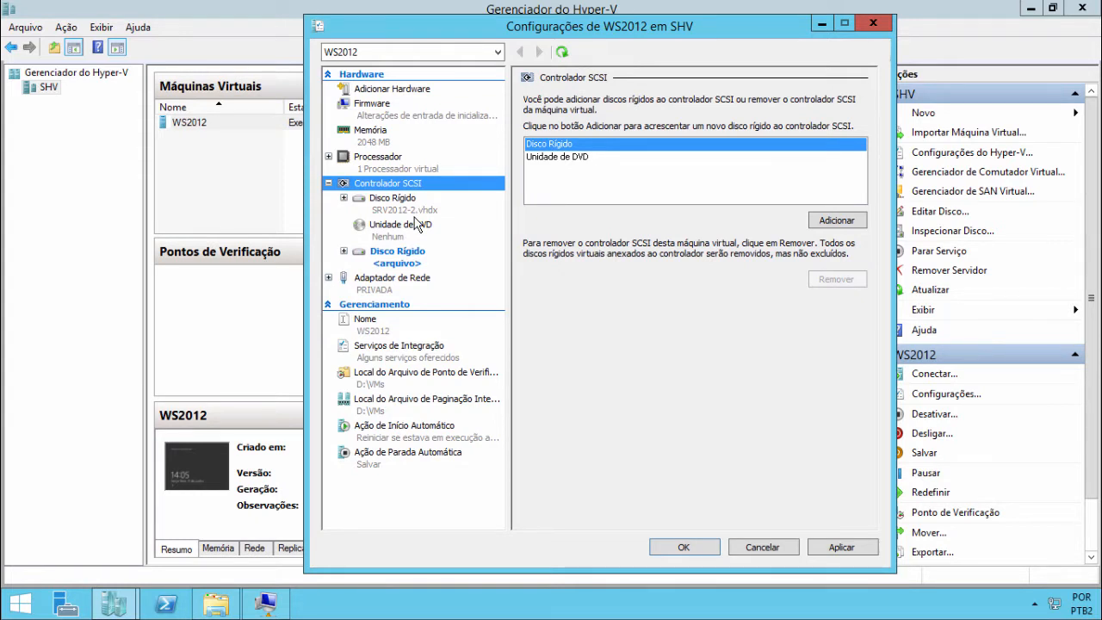
left_click(779, 551)
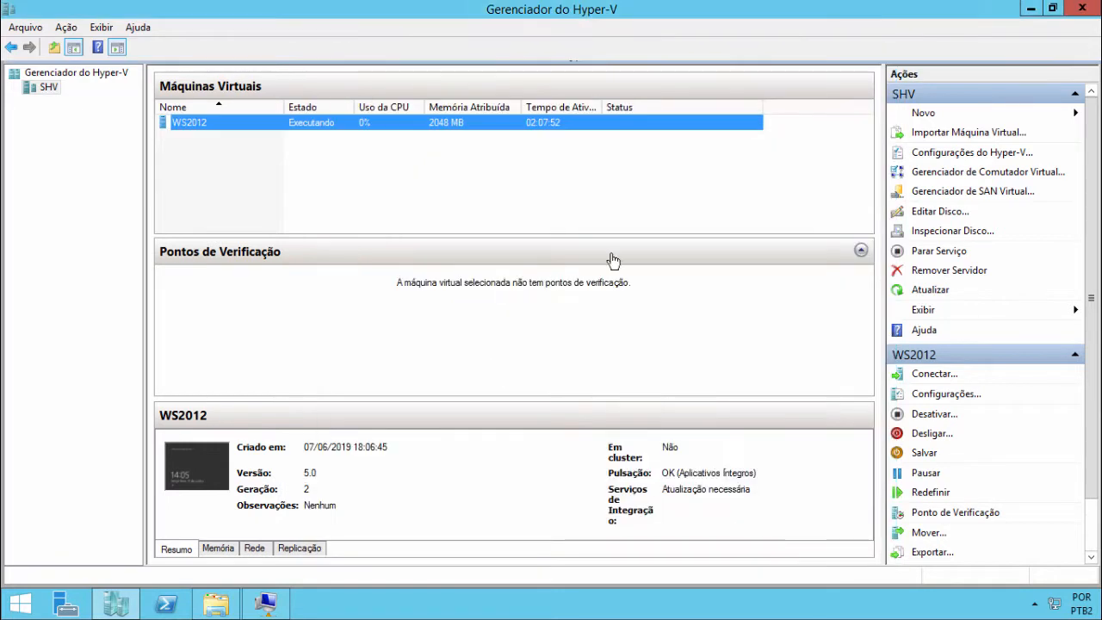
Step: Start creating a new virtual hard disk on the SHV host using the VHDX format
left_click(924, 116)
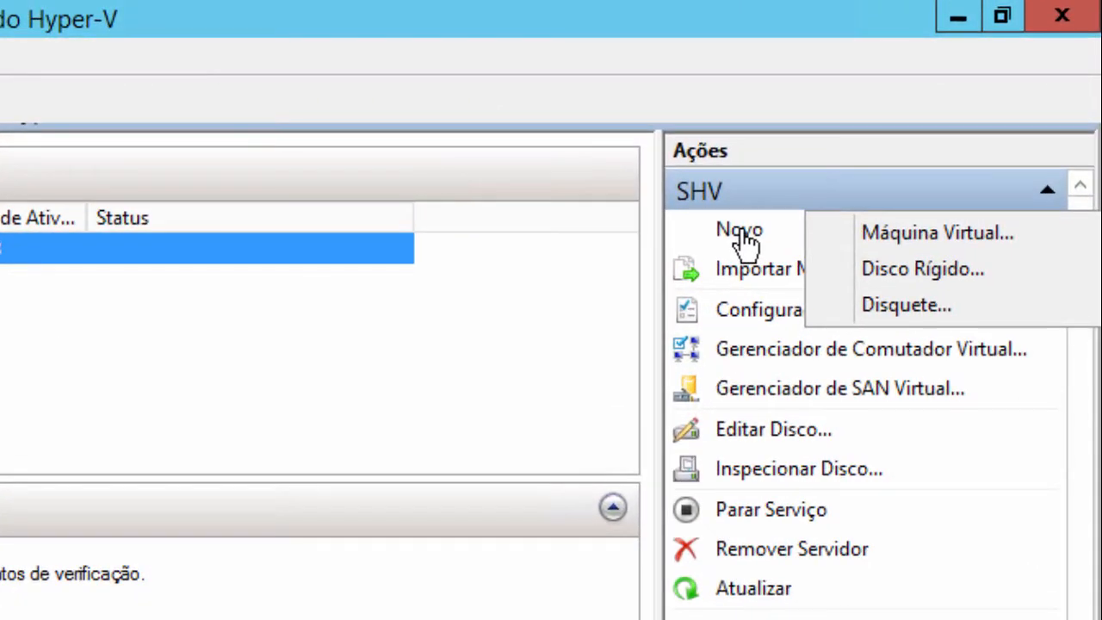
left_click(909, 266)
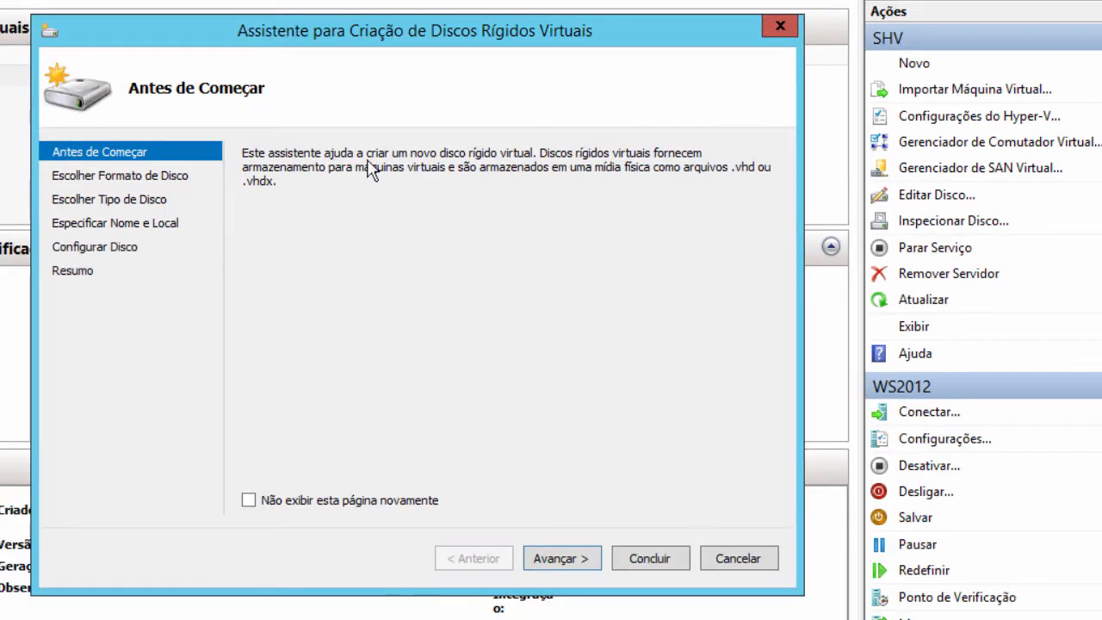
left_click_drag(395, 52, 394, 39)
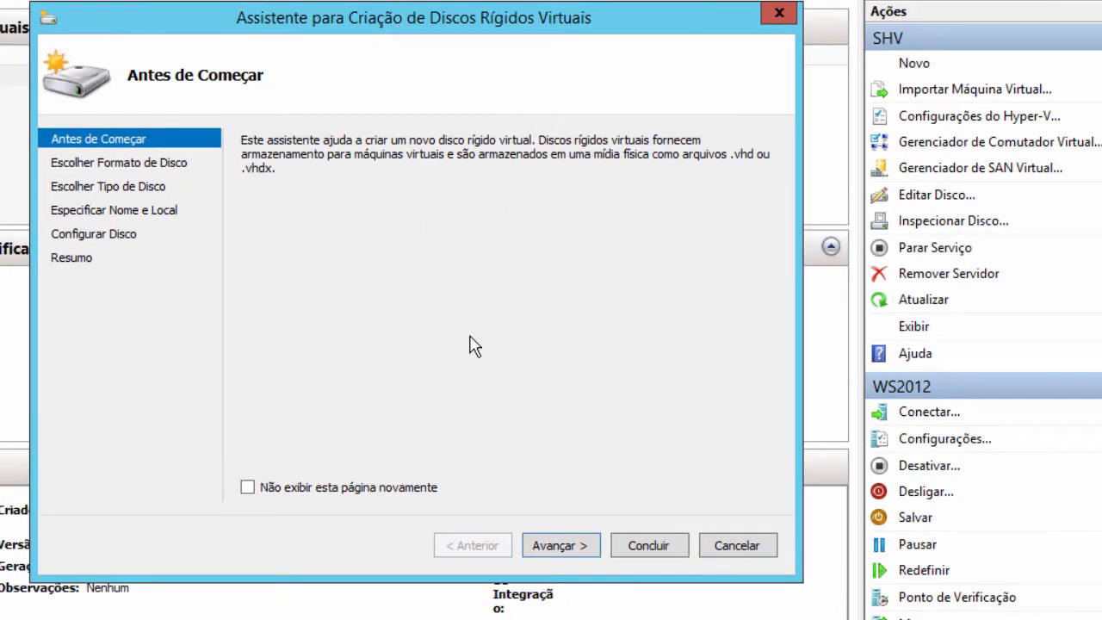
left_click(565, 552)
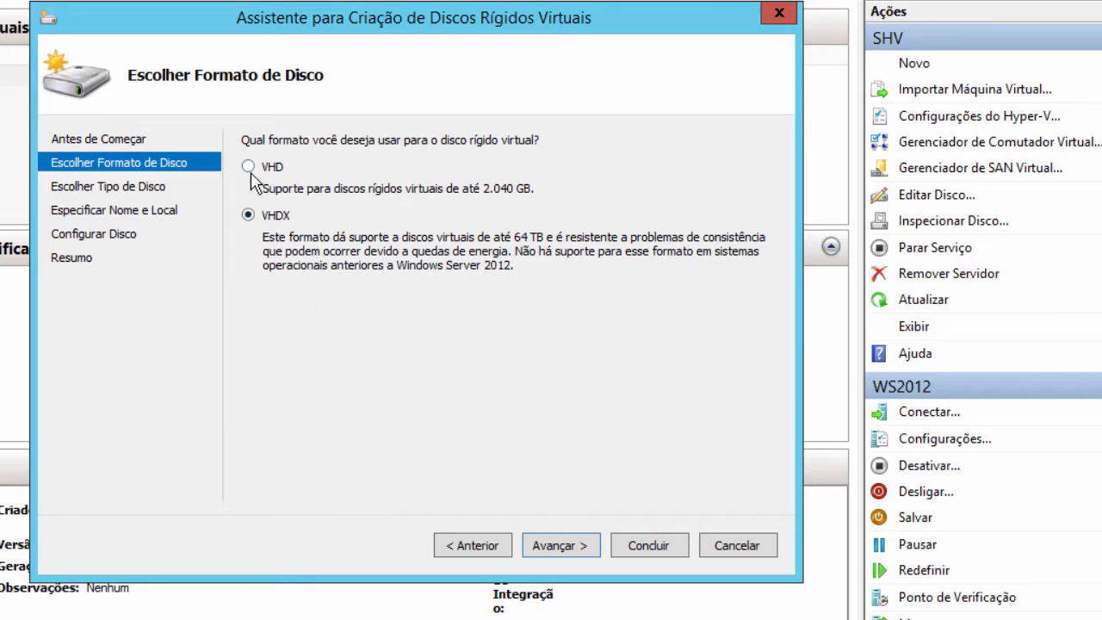
left_click(561, 548)
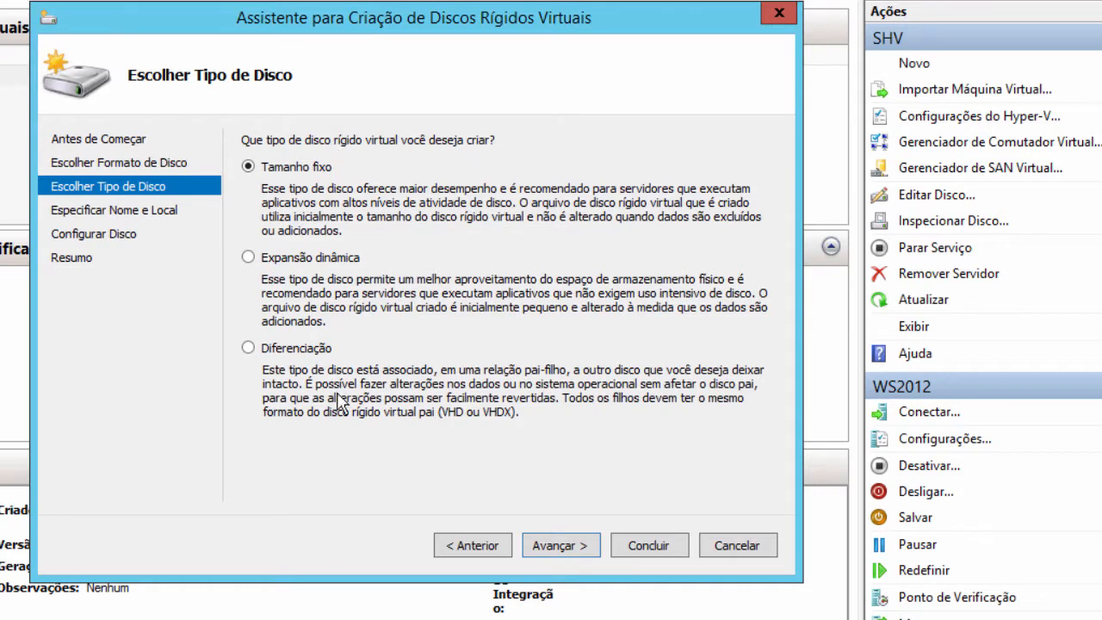
Step: Try the fixed size, dynamic expansion and differencing disk types, returning to the disk type choice
left_click(266, 258)
left_click(301, 258)
left_click(295, 166)
left_click(285, 259)
left_click(277, 168)
left_click(323, 258)
left_click(310, 350)
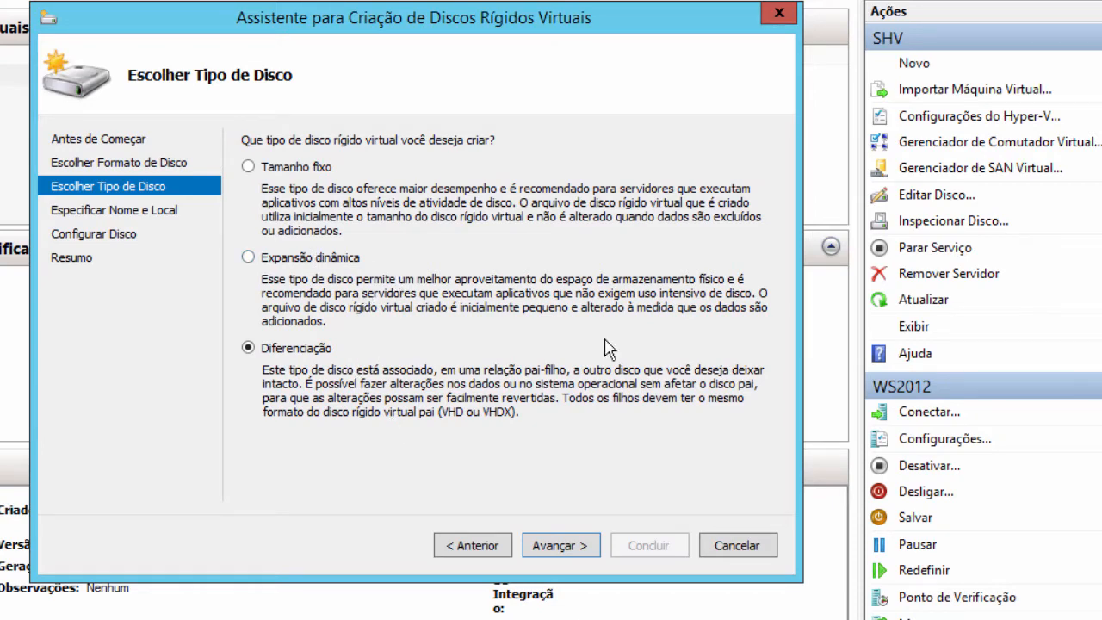
left_click(561, 543)
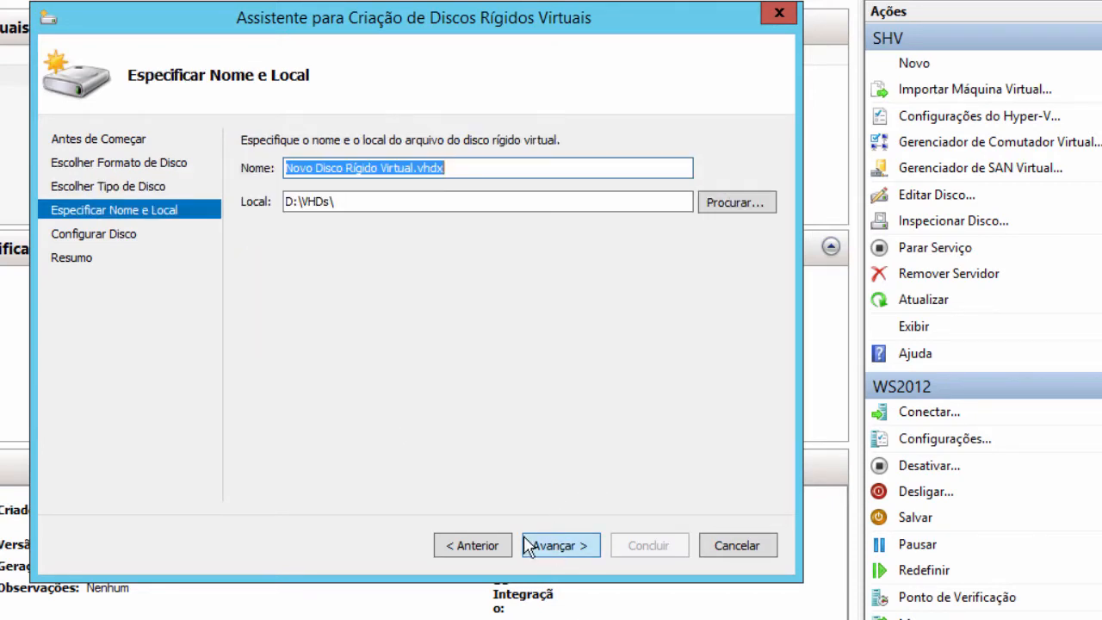
left_click(485, 547)
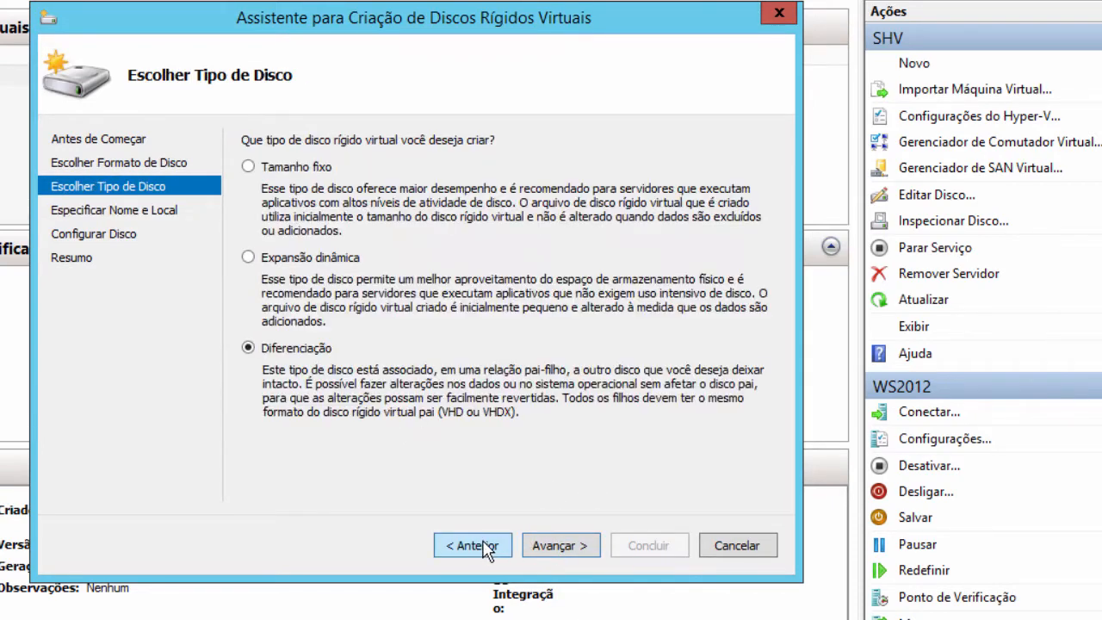
Step: Choose dynamic expansion as the disk type and name the disk file DISCO_DINAMICO.vhdx in D:\VHDs\
left_click(315, 258)
left_click(561, 545)
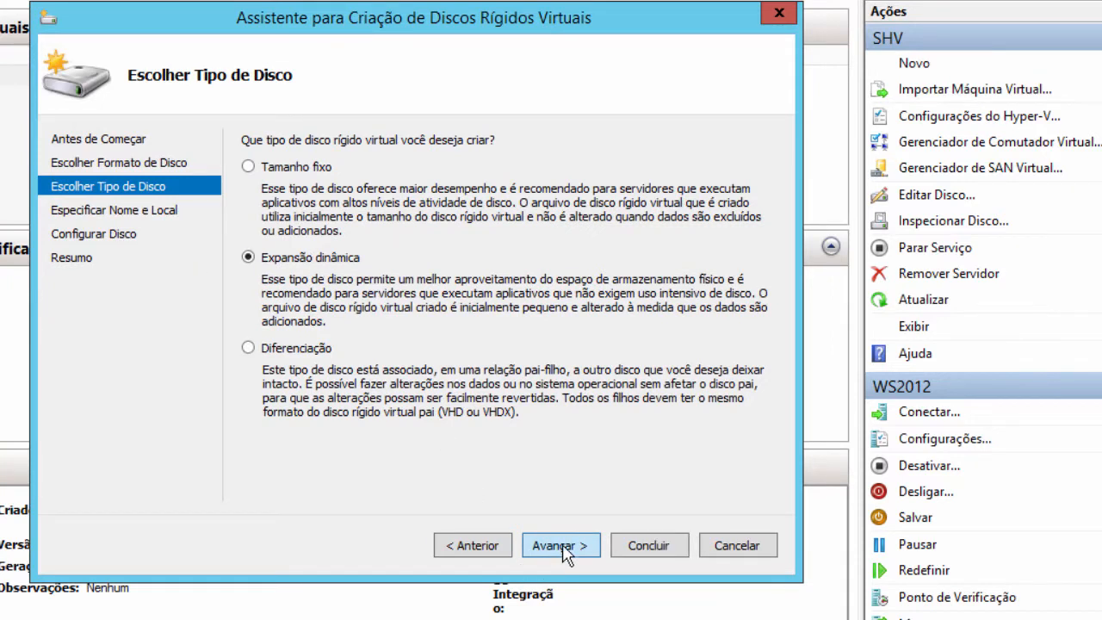
left_click(417, 168)
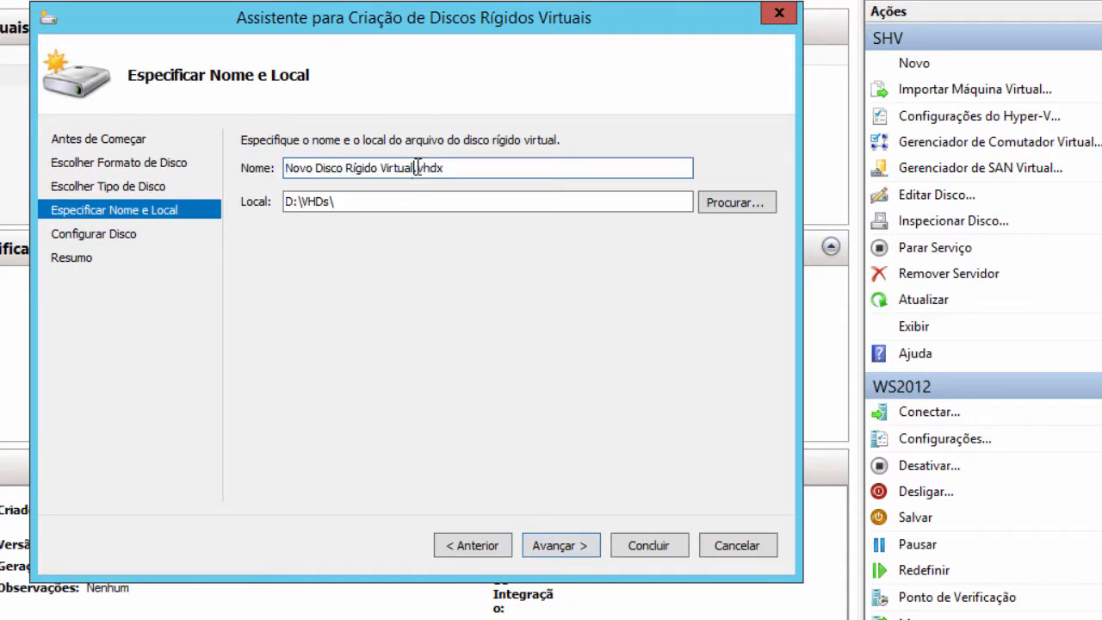
left_click_drag(417, 168, 266, 168)
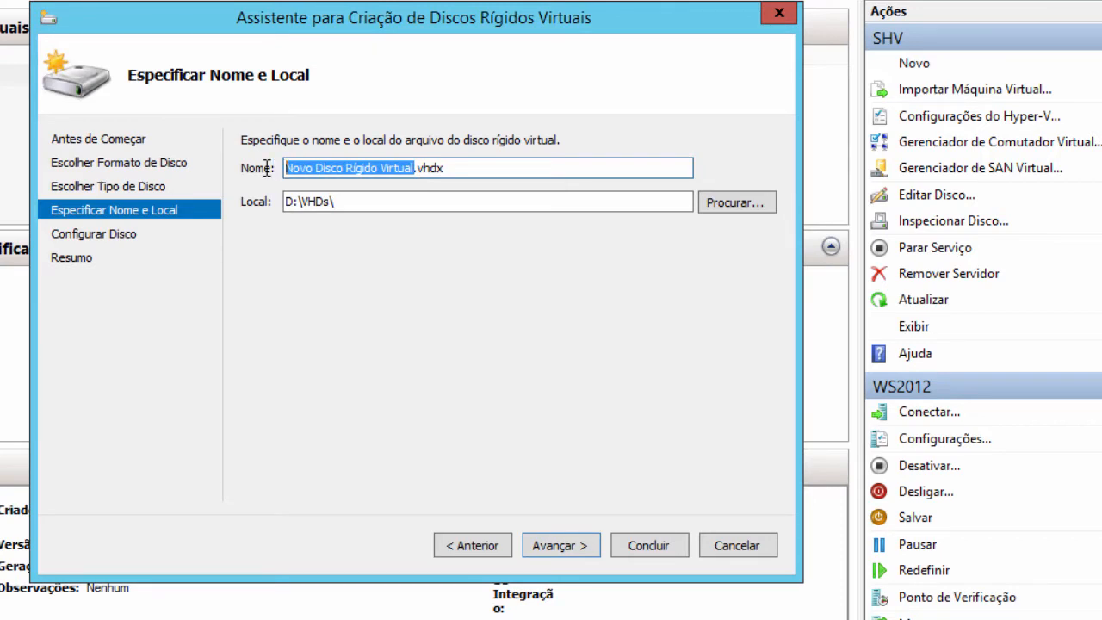
type("DIS")
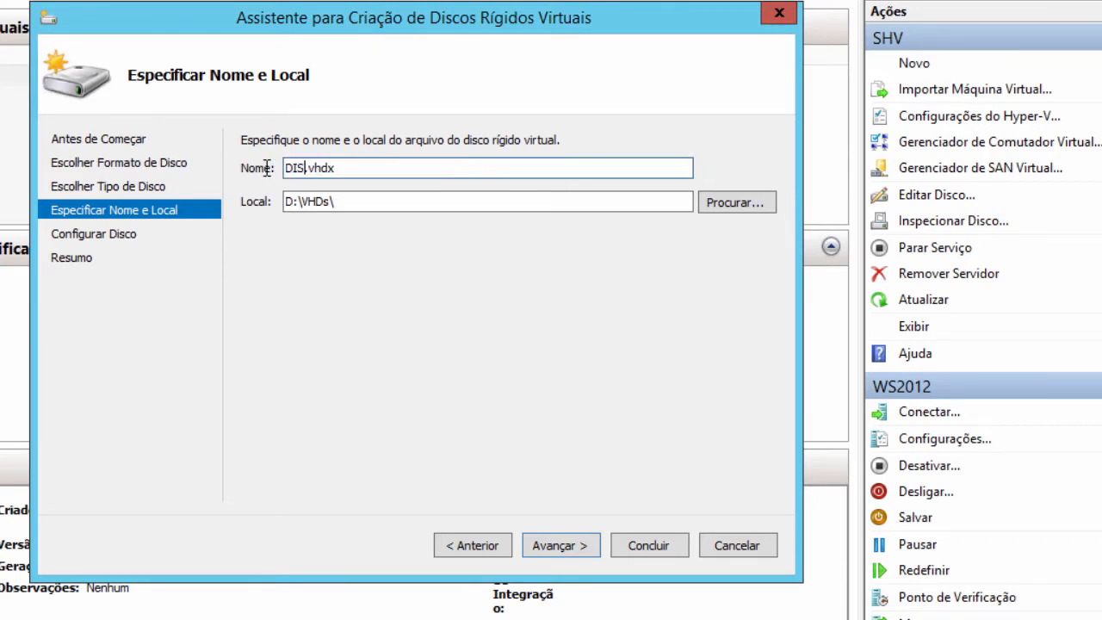
type("CO_DINAMI")
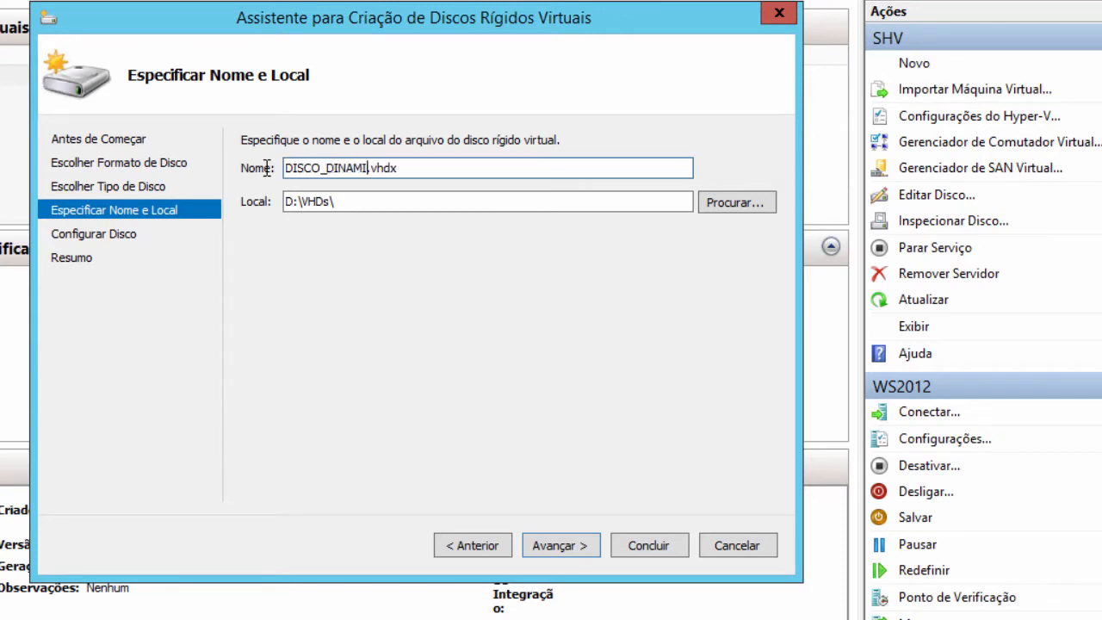
type("CA")
key("BackSpace")
type("O")
left_click(571, 548)
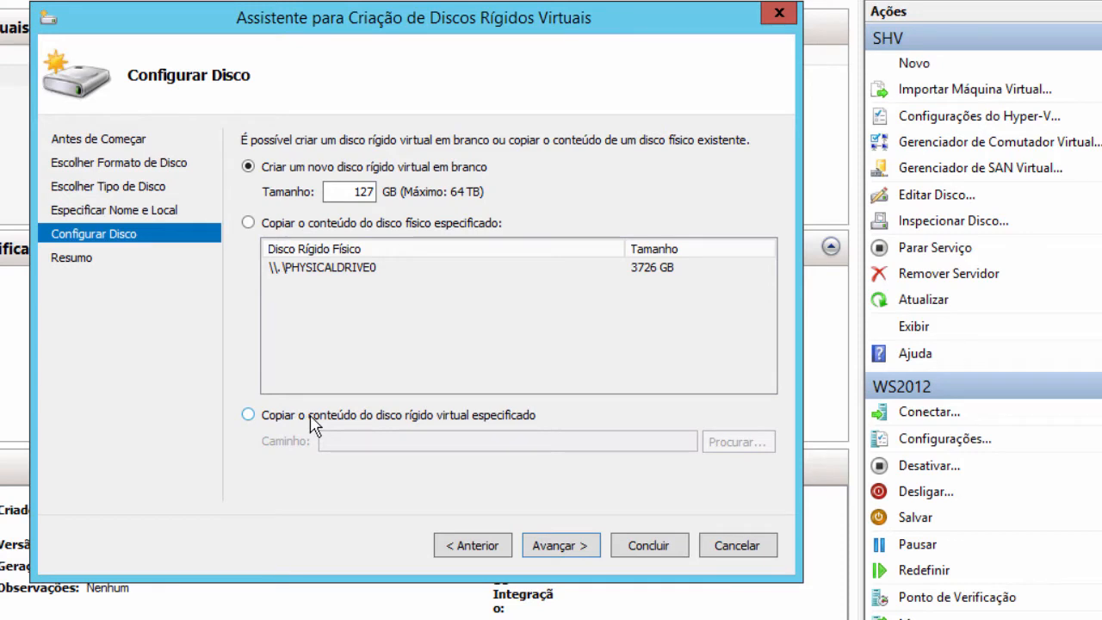
Step: Set the new blank virtual hard disk's size to 5 GB and create it
double_click(368, 192)
type("5")
left_click(552, 548)
left_click(637, 545)
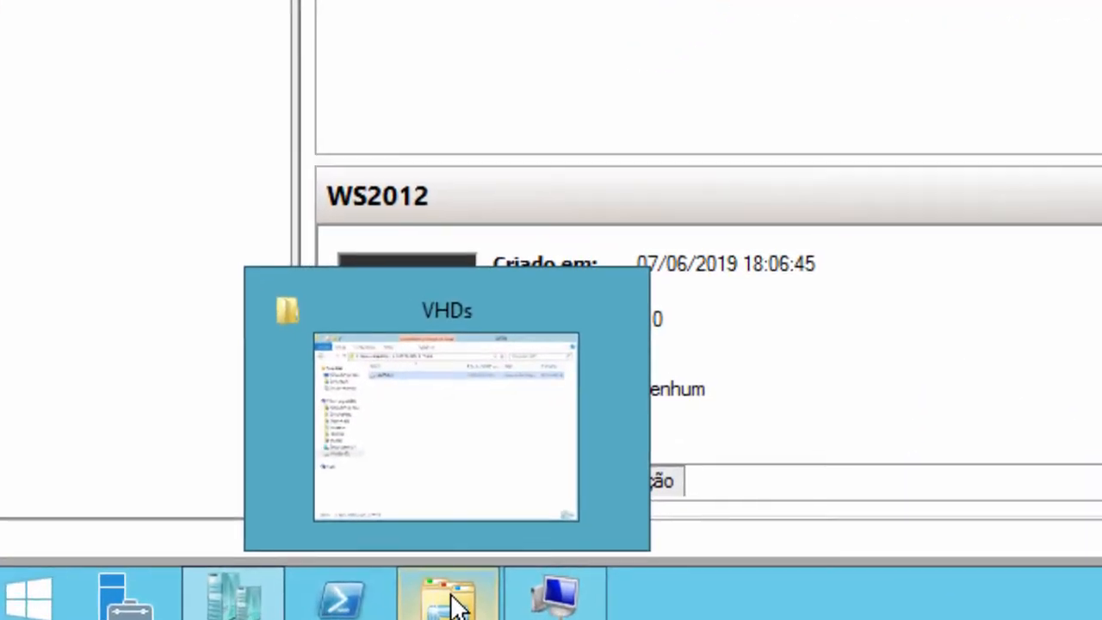
Step: Check the size of the DISCO_DINAMICO disk file in the host's VHDs folder through its properties
left_click(218, 608)
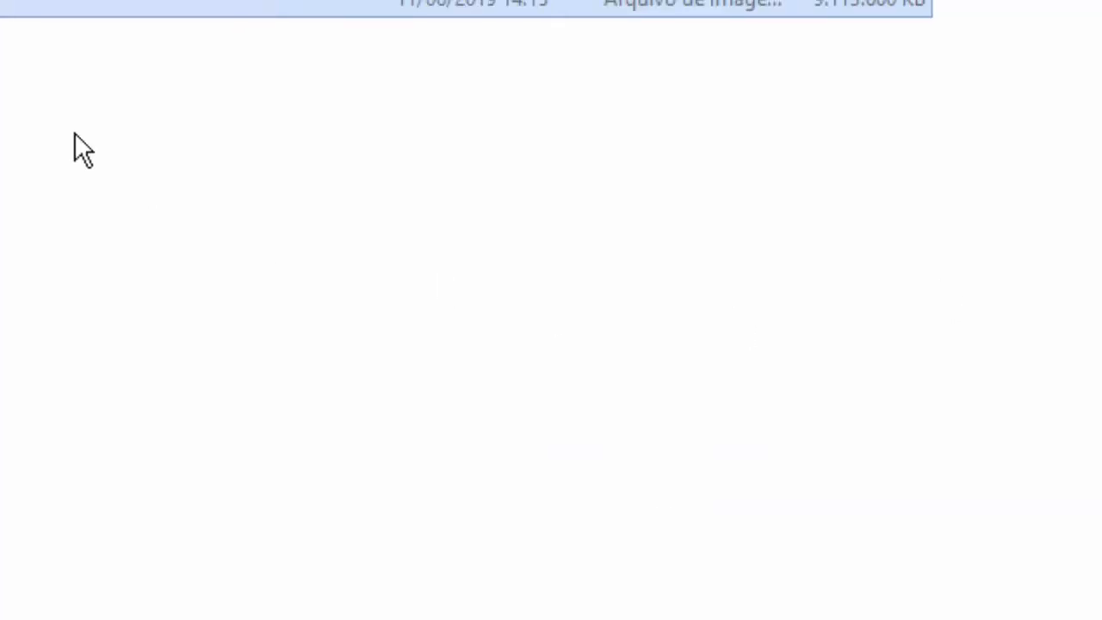
left_click(431, 222)
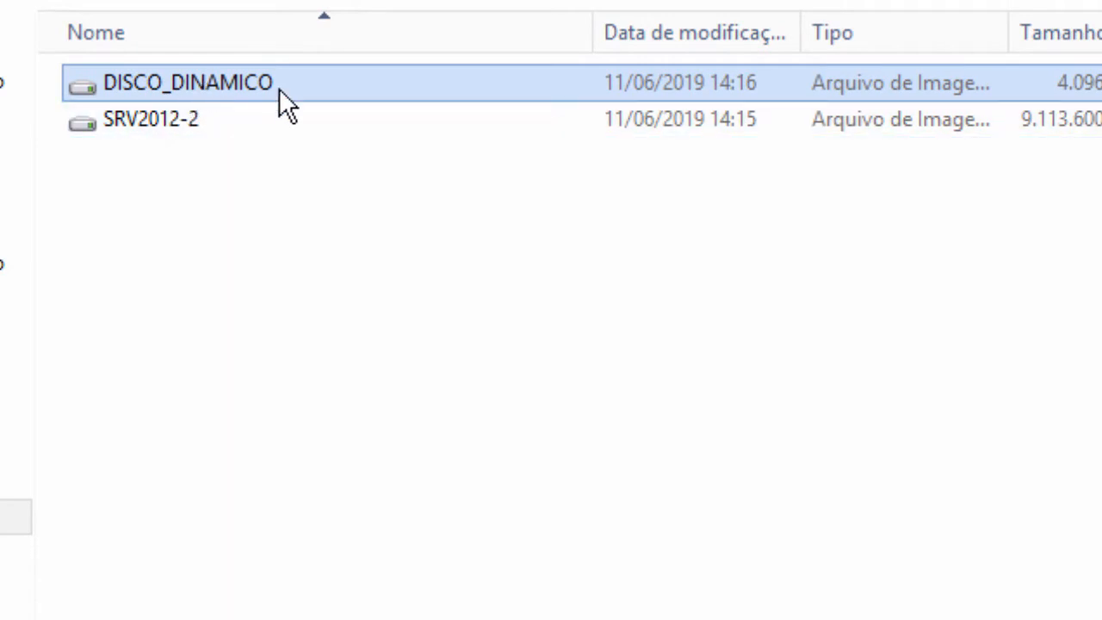
right_click(1005, 93)
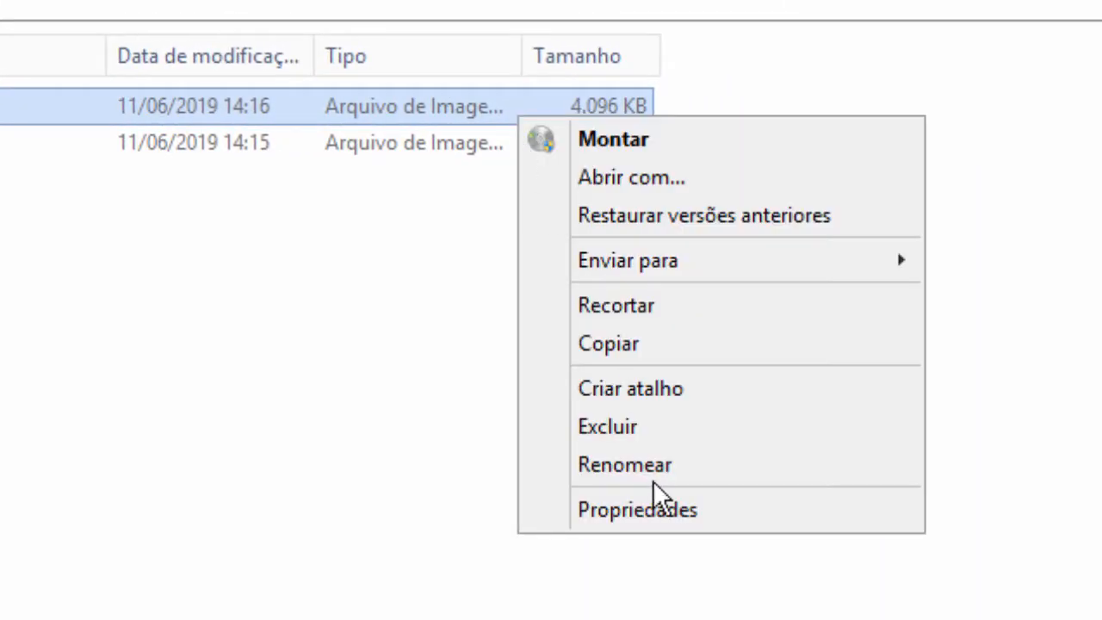
left_click(659, 510)
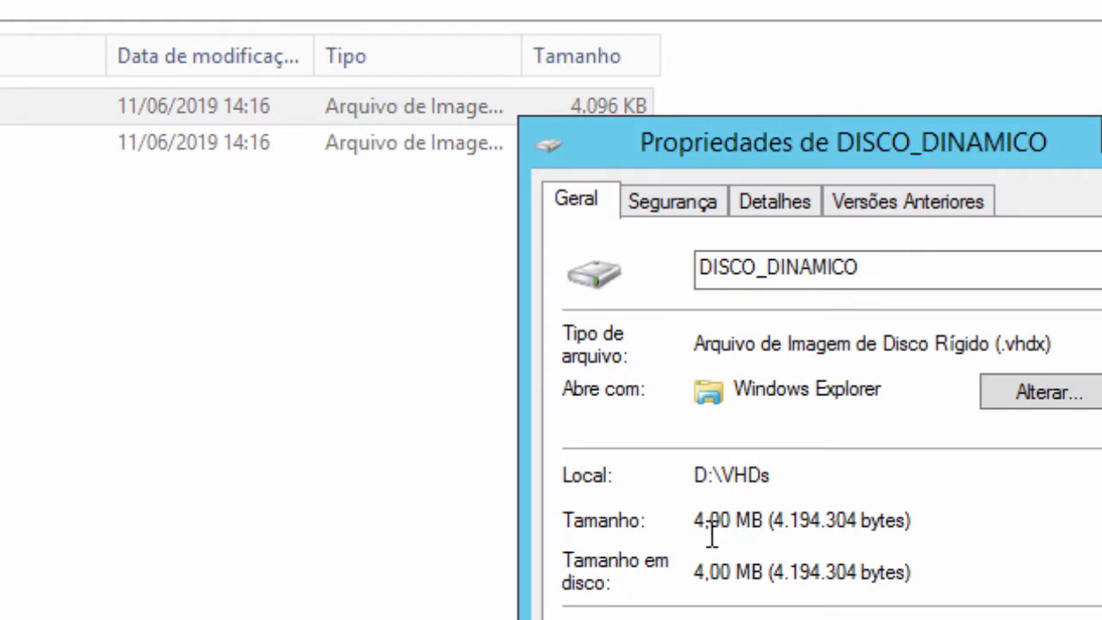
left_click_drag(782, 160, 618, 224)
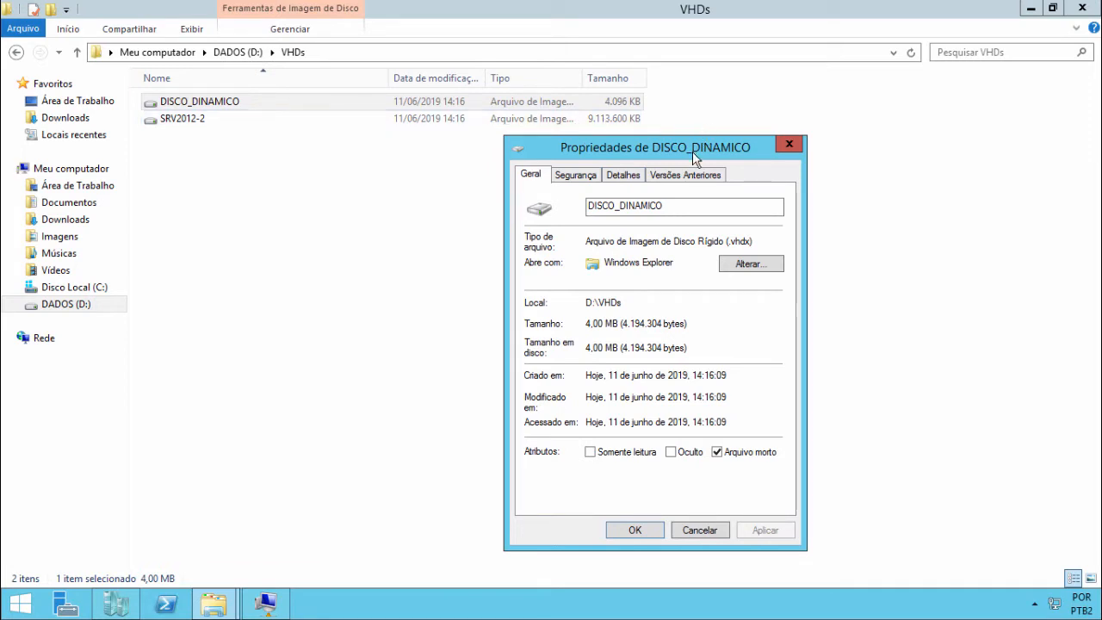
left_click(783, 146)
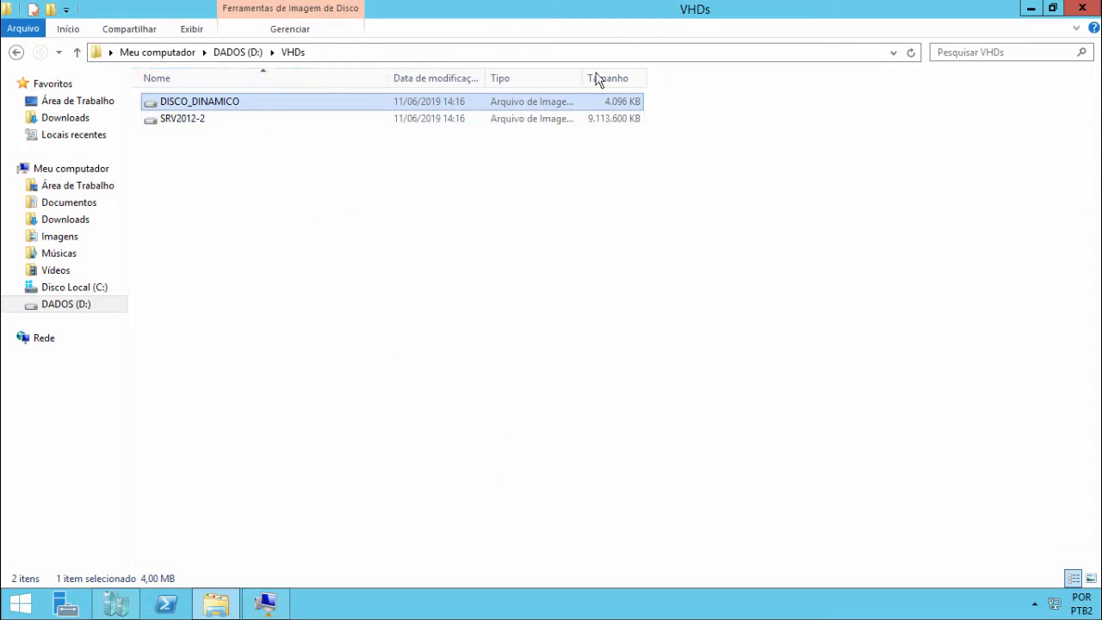
left_click(1030, 9)
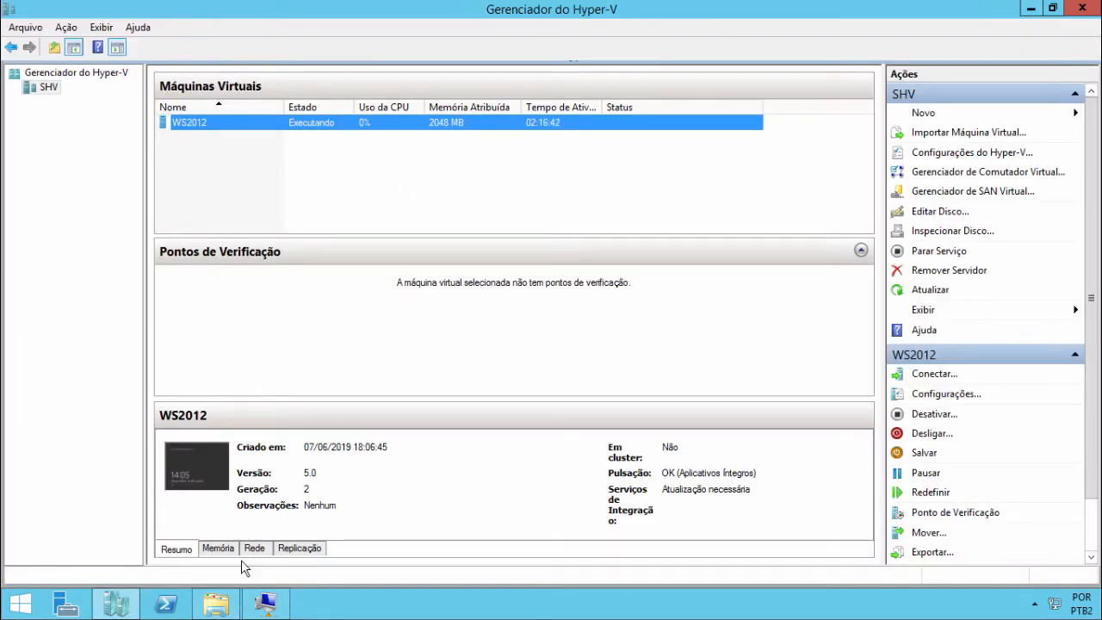
Step: Open the WS2012 virtual machine's settings from its connection window and add a new hard disk to the SCSI controller
left_click(264, 602)
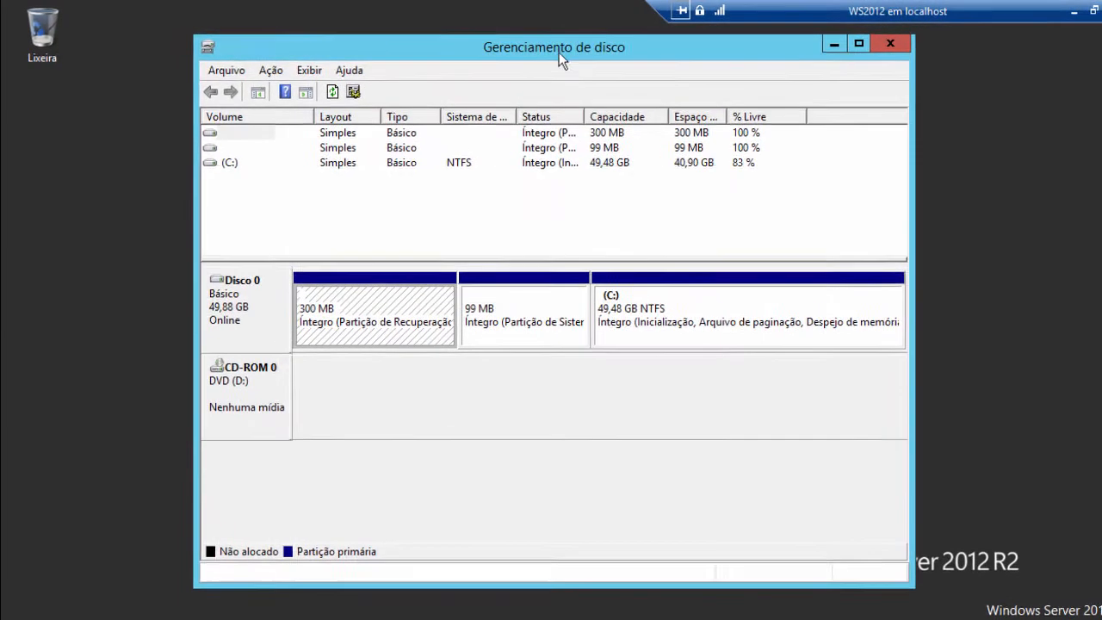
double_click(809, 17)
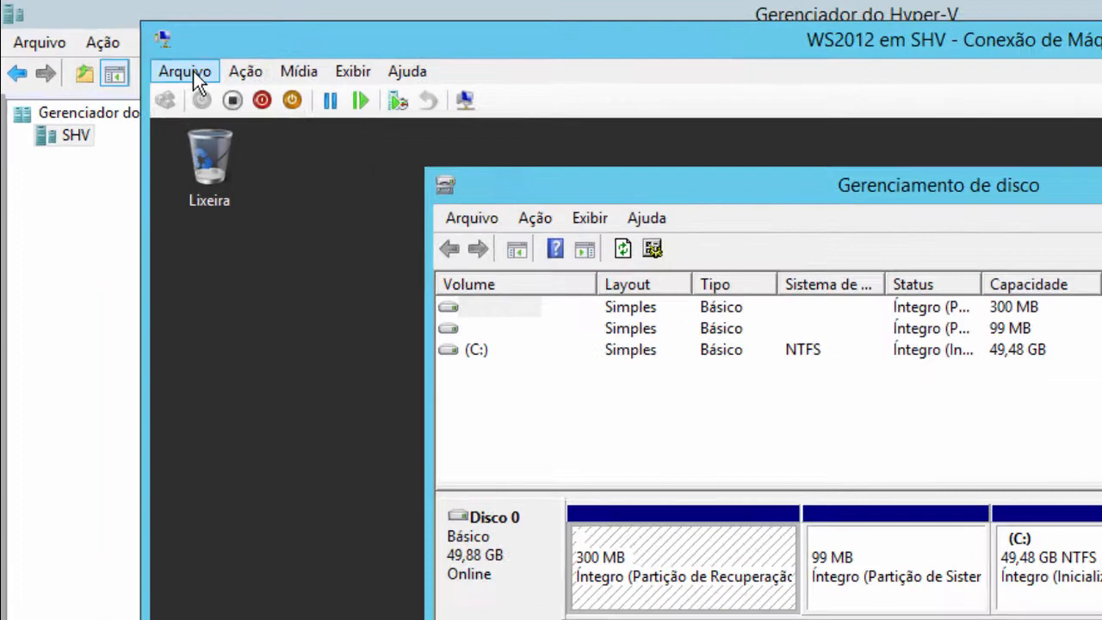
left_click(124, 45)
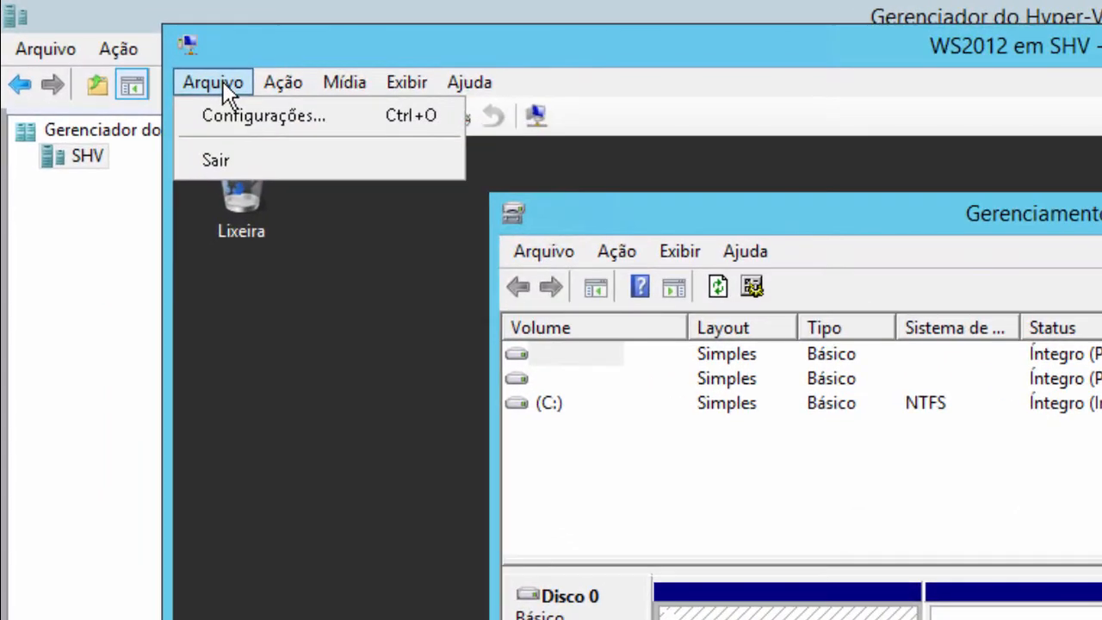
left_click(226, 114)
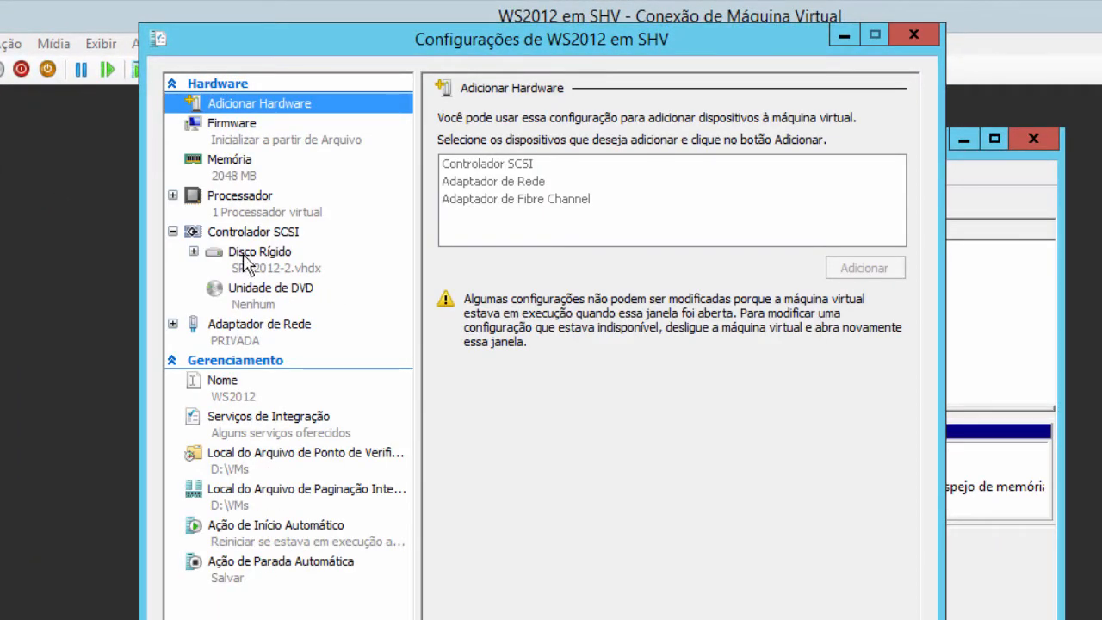
left_click(250, 234)
left_click(465, 182)
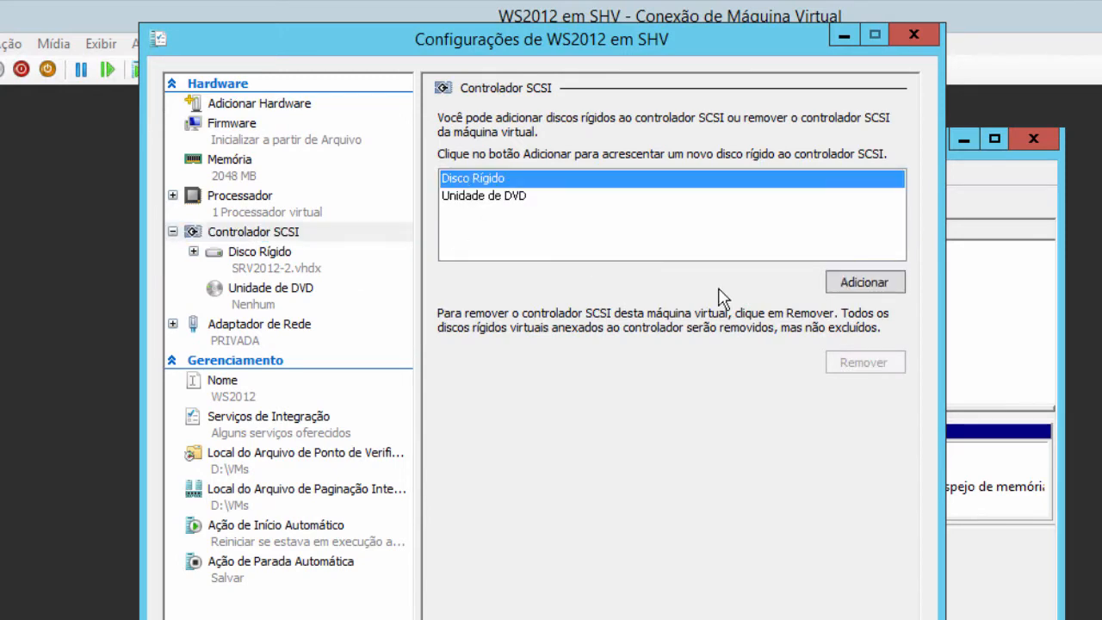
left_click(833, 289)
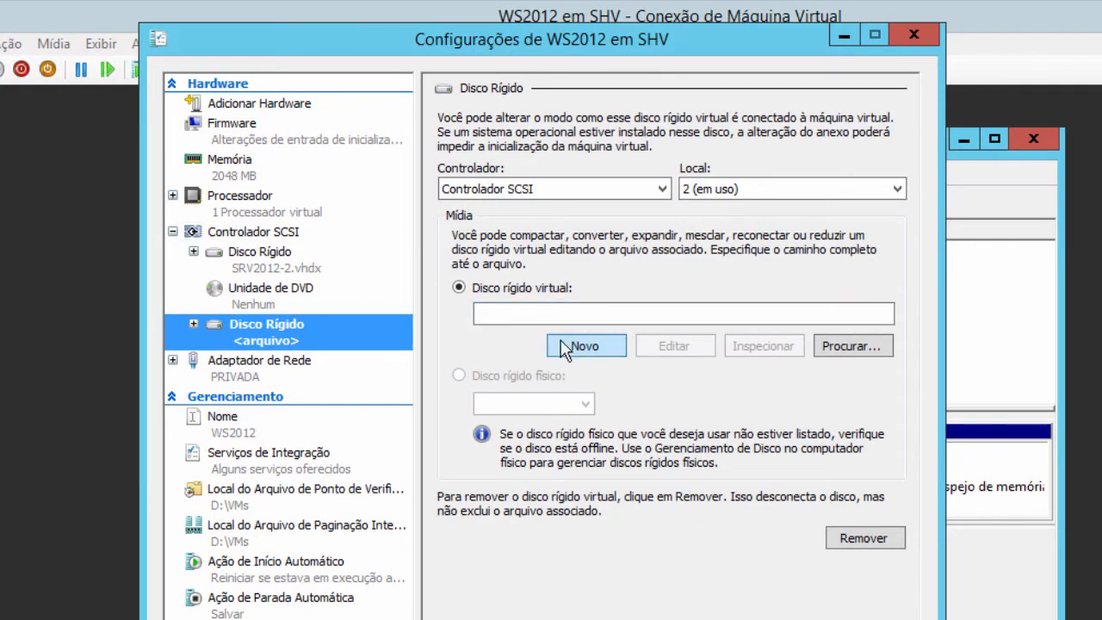
Step: Attach D:\VHDs\DISCO_DINAMICO.vhdx as the new hard disk's virtual disk file and apply the machine settings
left_click(855, 345)
left_click(402, 213)
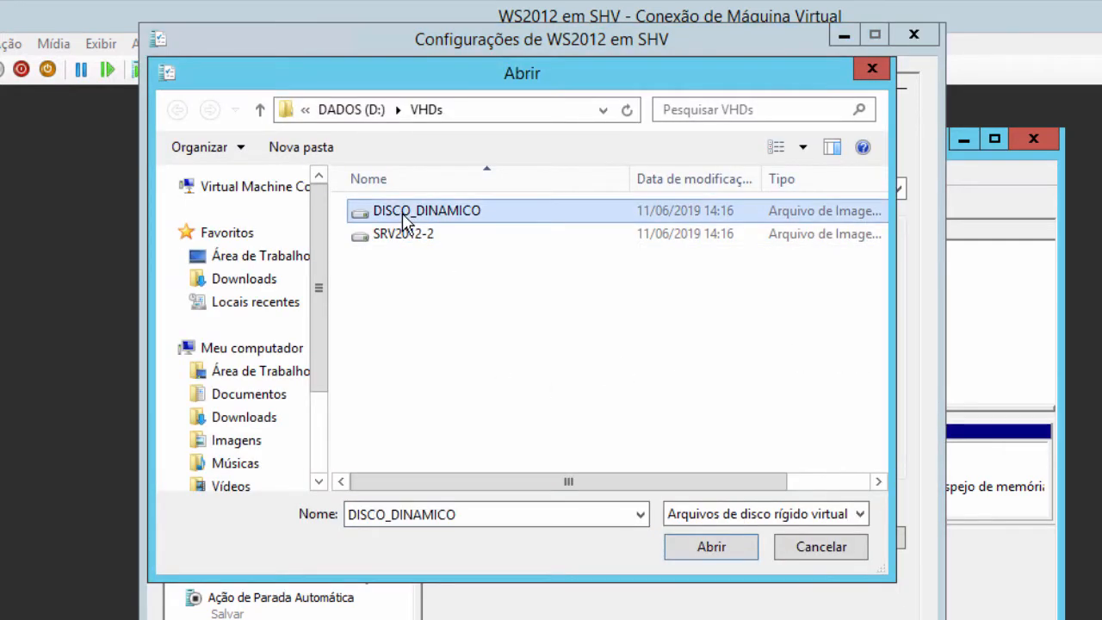
left_click(708, 553)
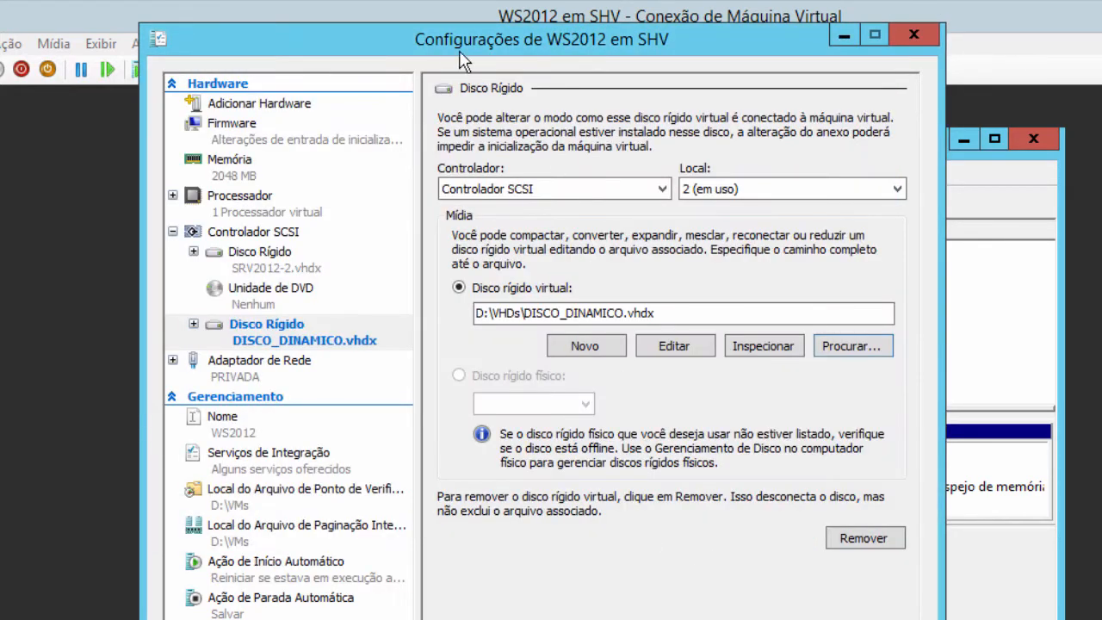
left_click_drag(460, 60, 1095, 432)
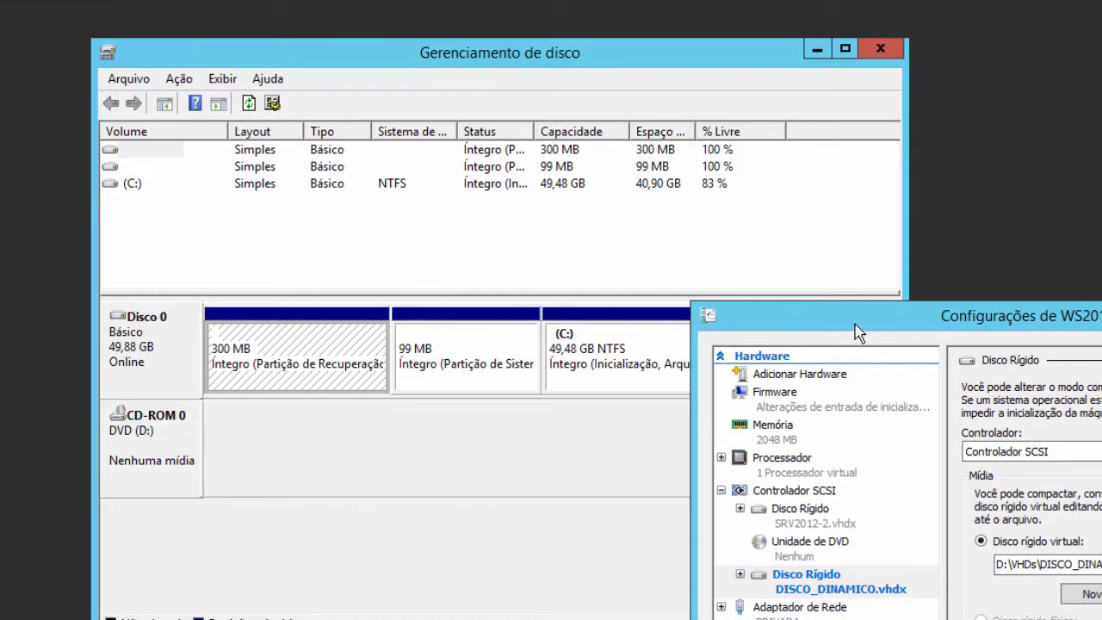
left_click_drag(858, 332, 684, 0)
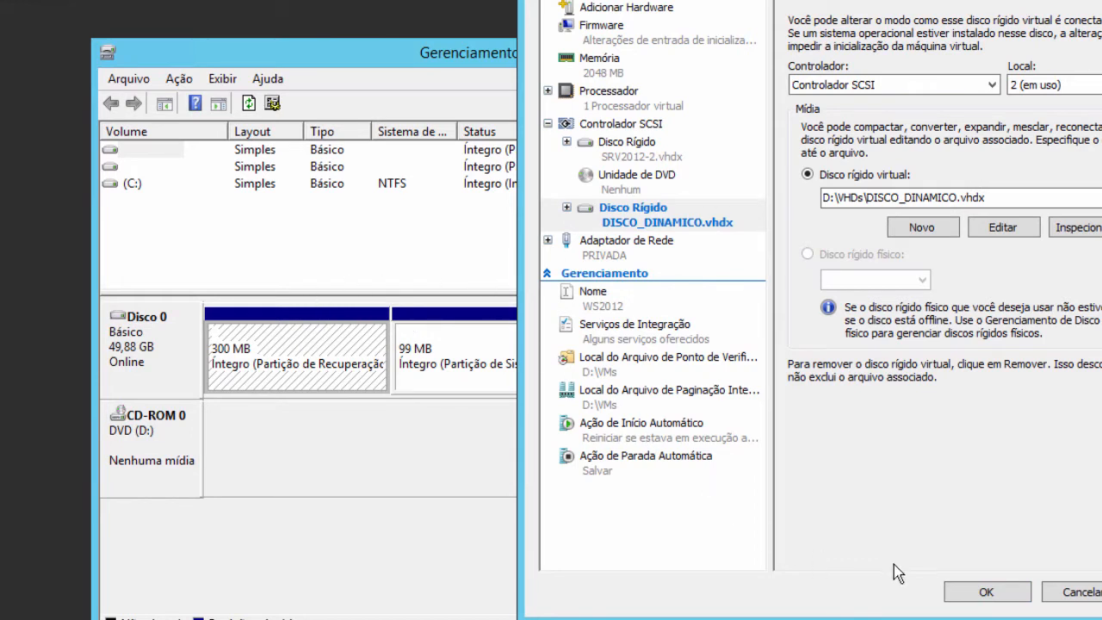
left_click(985, 594)
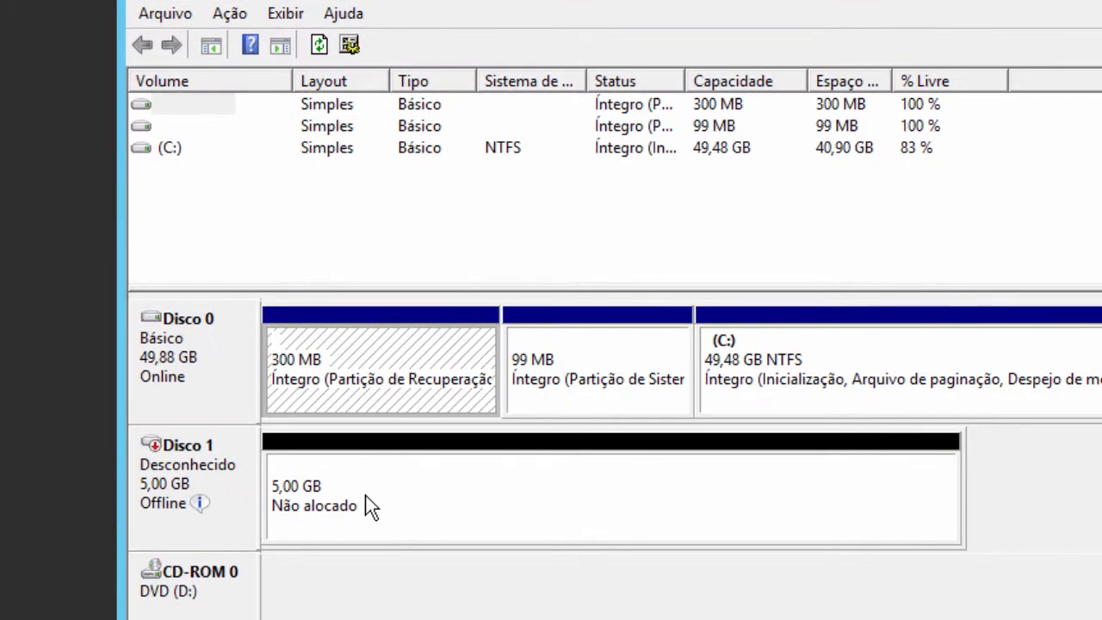
Step: Bring Disco 1 online in the virtual machine's disk management and initialize it with the MBR partition style
right_click(206, 468)
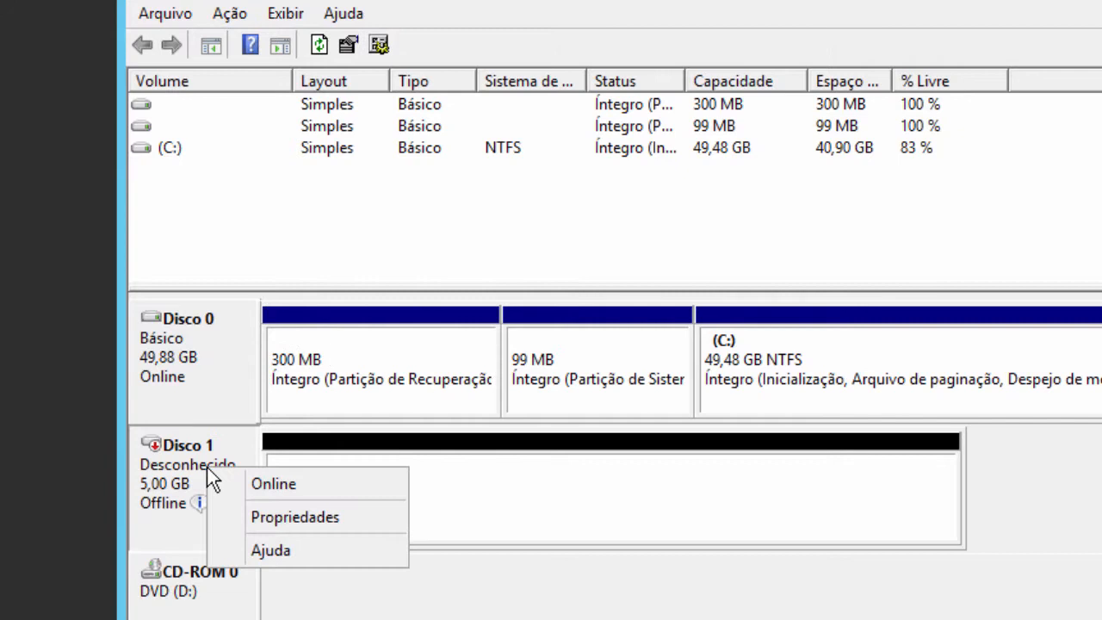
left_click(253, 487)
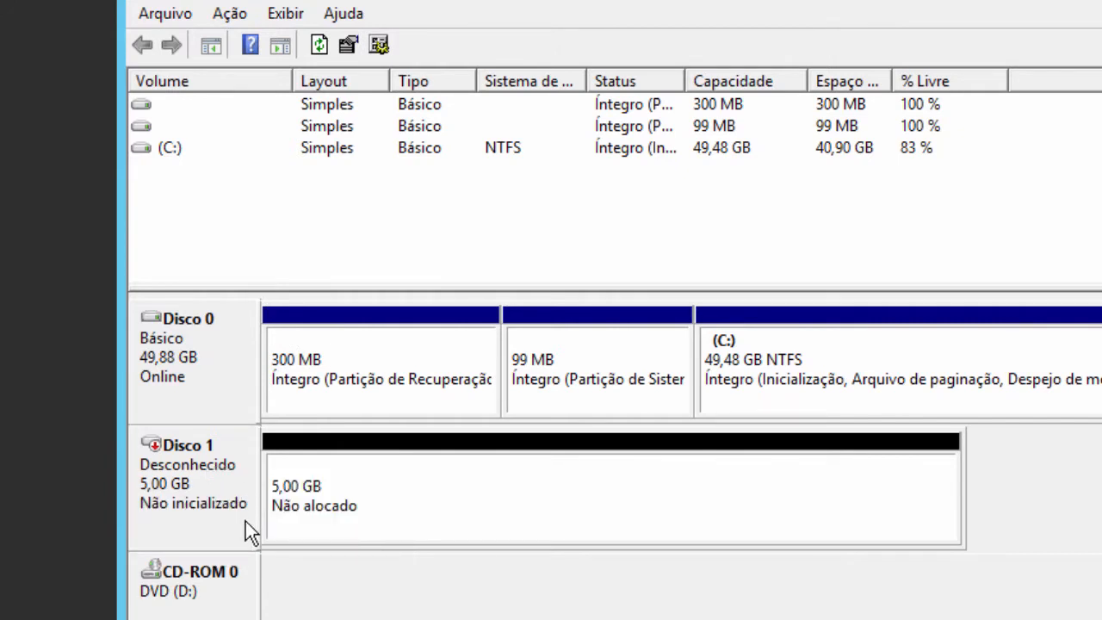
right_click(207, 498)
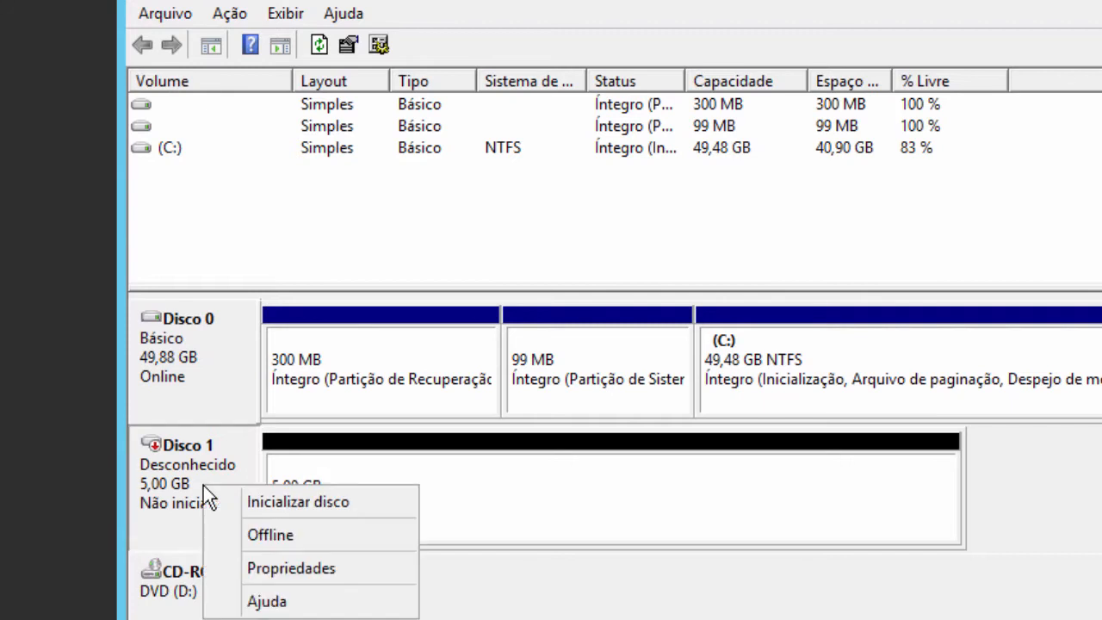
left_click(295, 509)
left_click(439, 404)
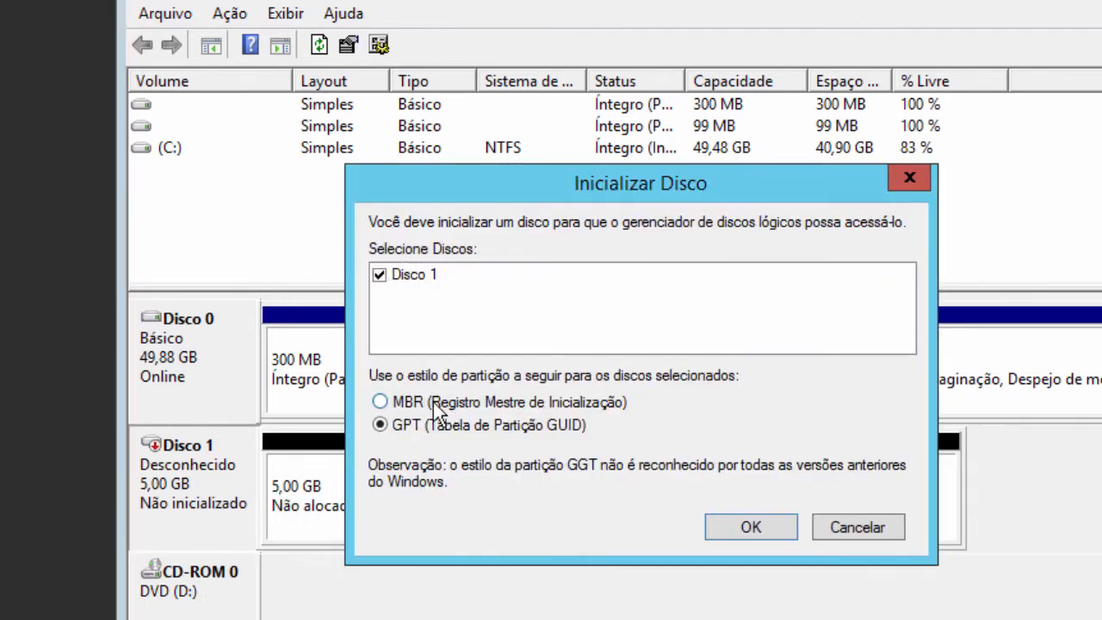
left_click(752, 527)
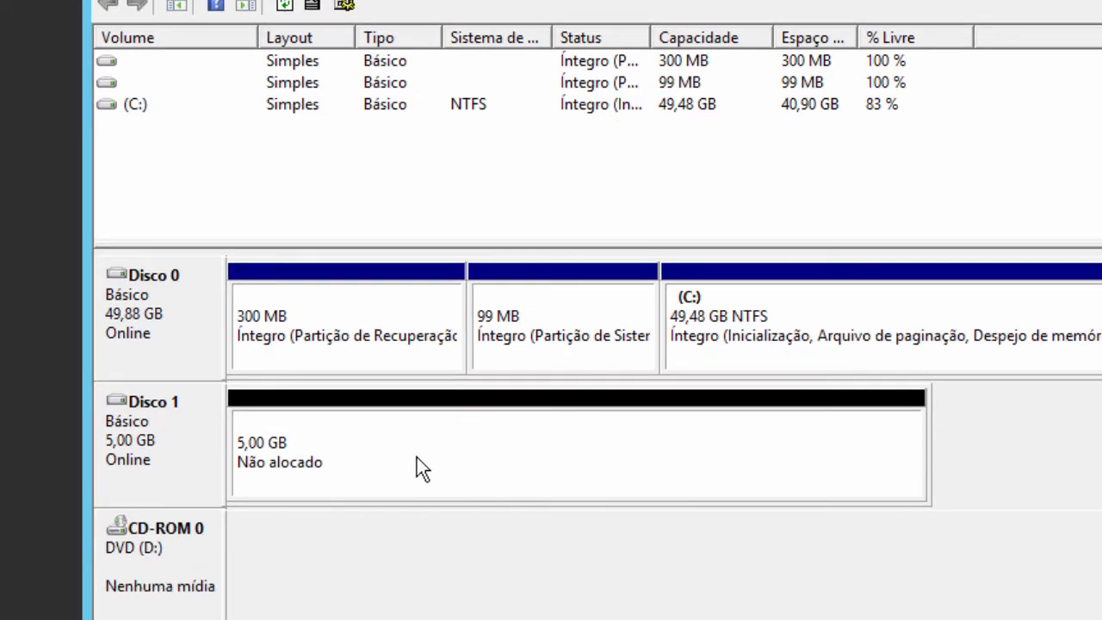
Step: Create a simple volume on Disco 1's unallocated 5 GB with drive letter E, quick-formatted as NTFS and labelled Novo volume
left_click(411, 455)
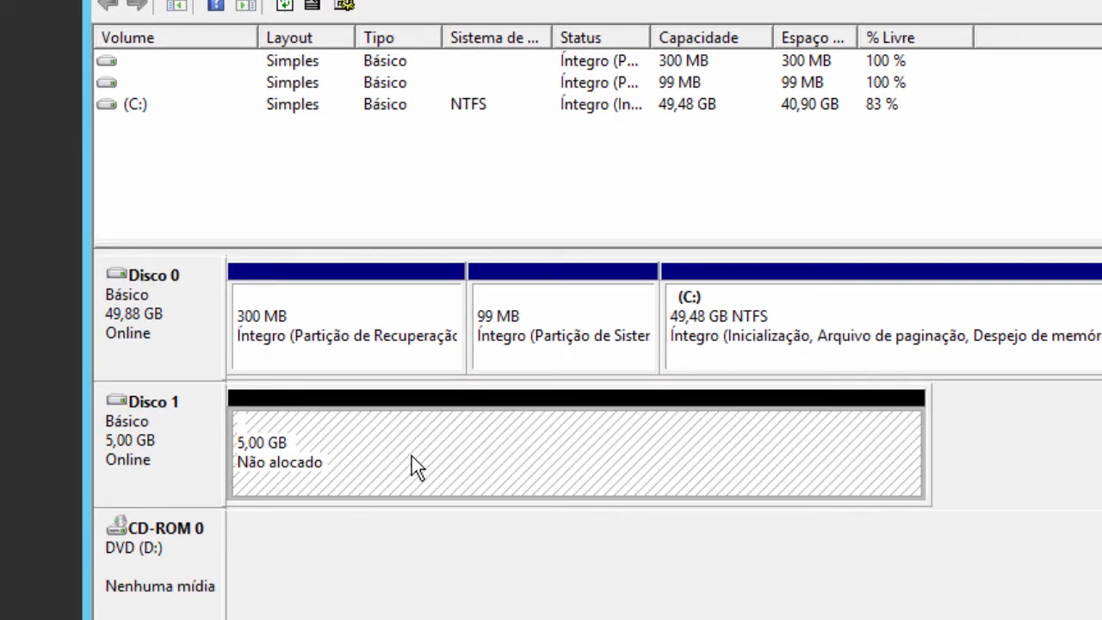
right_click(412, 455)
left_click(469, 471)
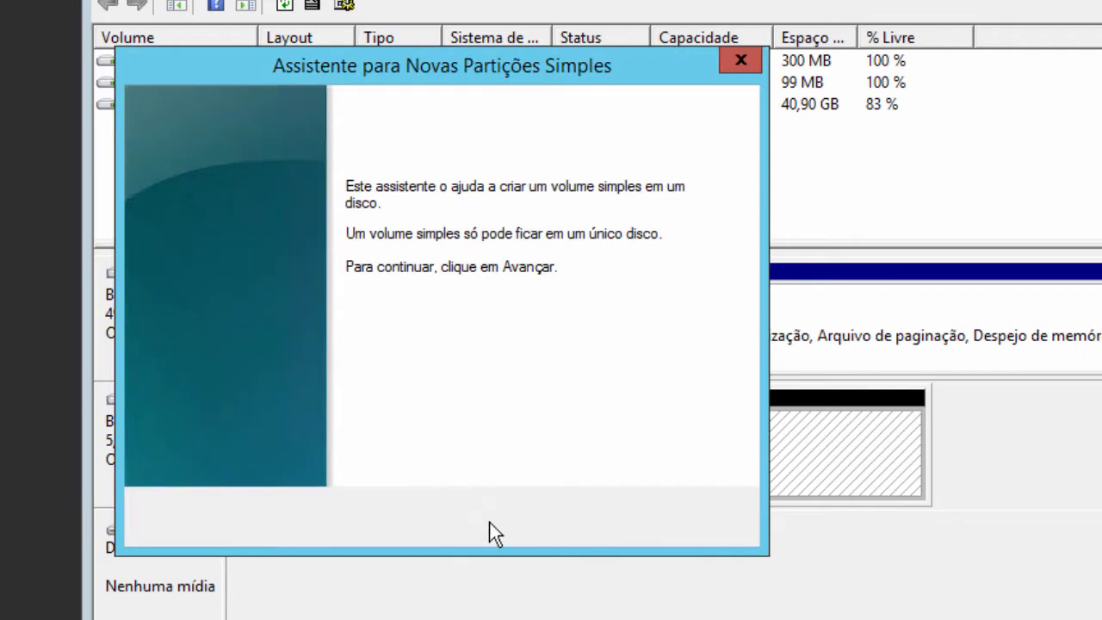
left_click(581, 520)
left_click(586, 519)
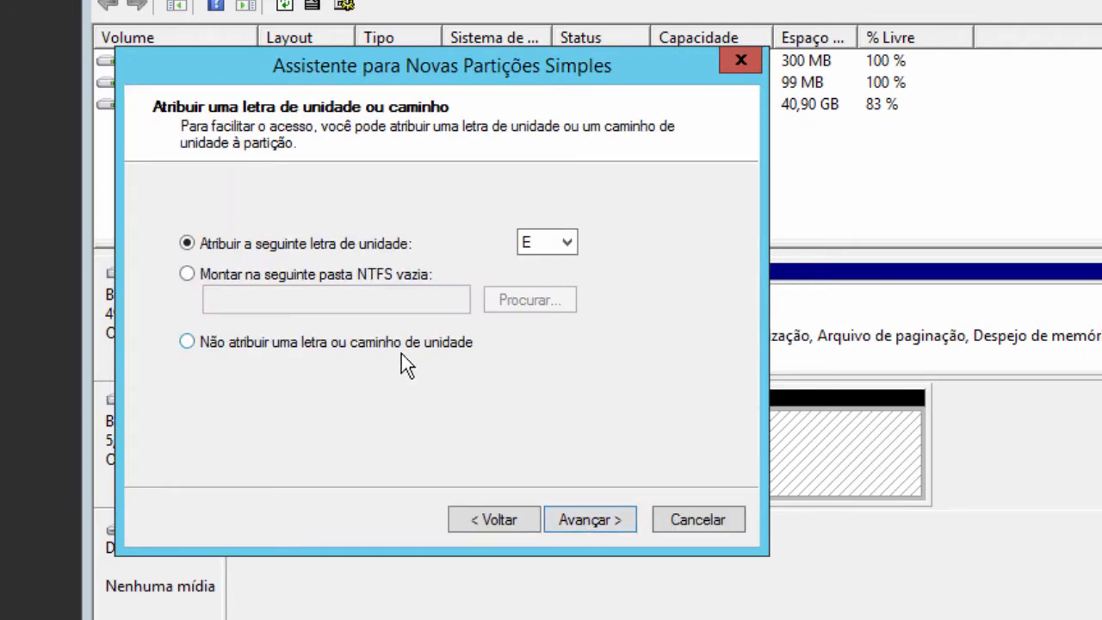
left_click(589, 520)
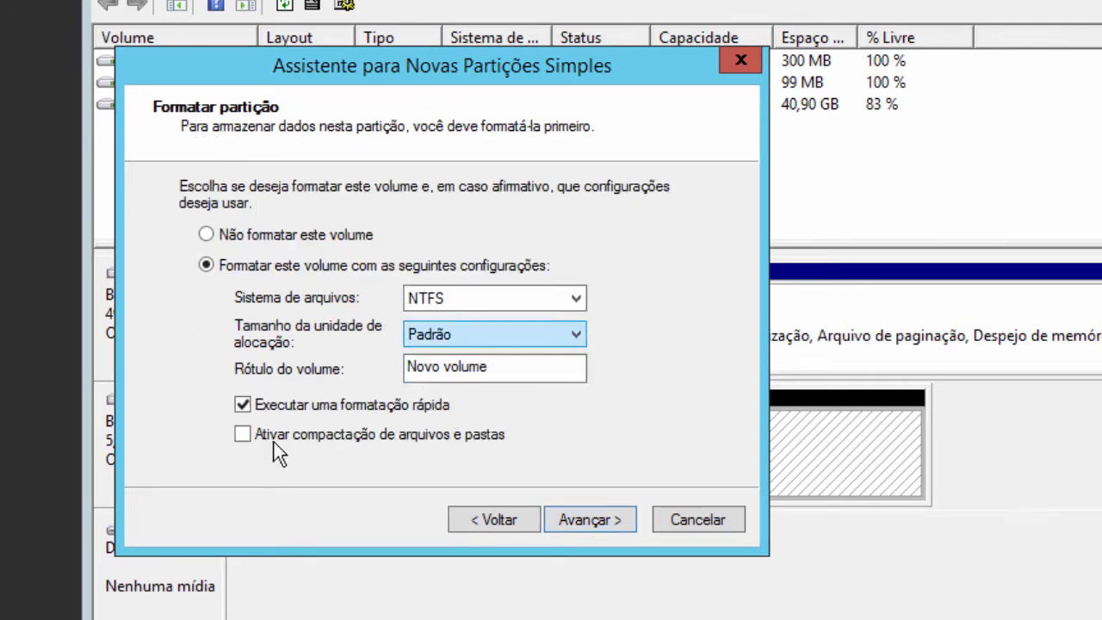
left_click(577, 524)
left_click(577, 523)
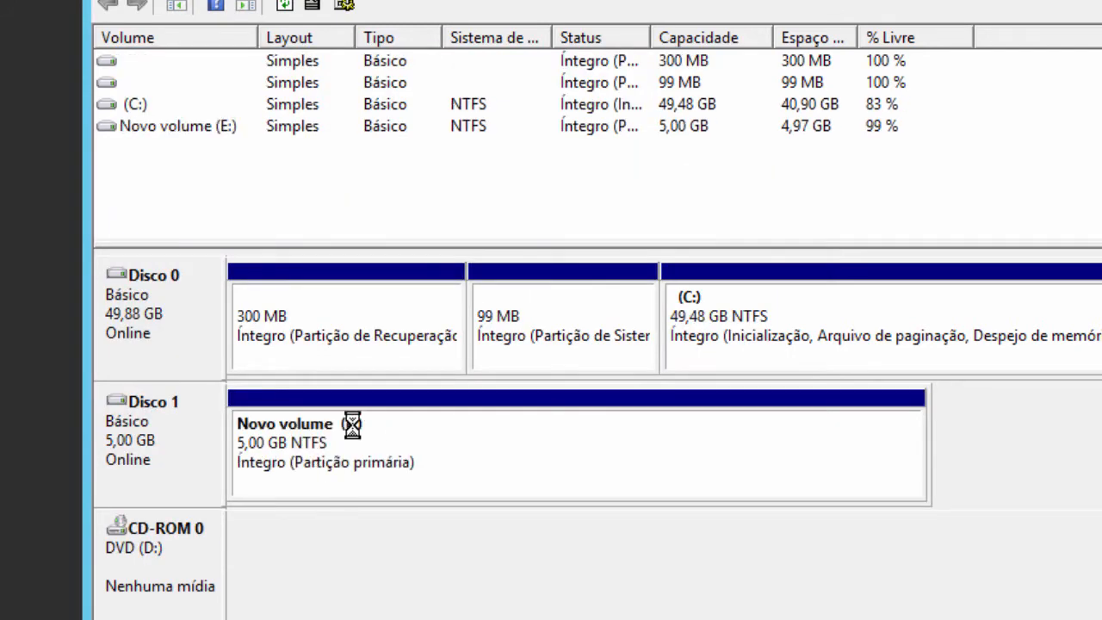
Step: Open the new volume E: in a file window inside the virtual machine and move that window clear
right_click(327, 449)
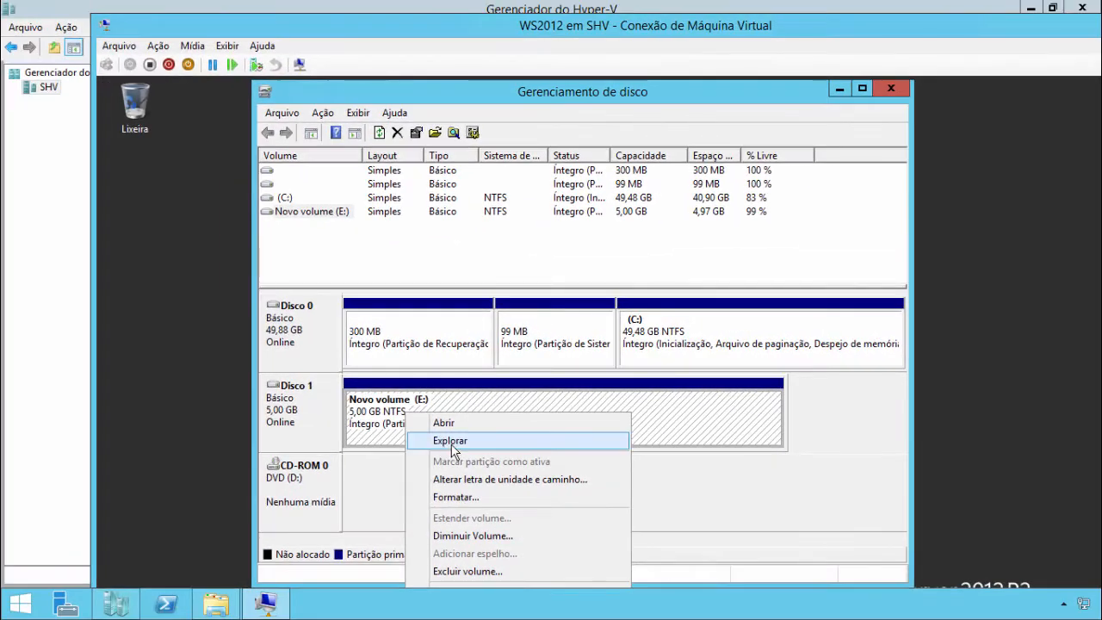
left_click(450, 440)
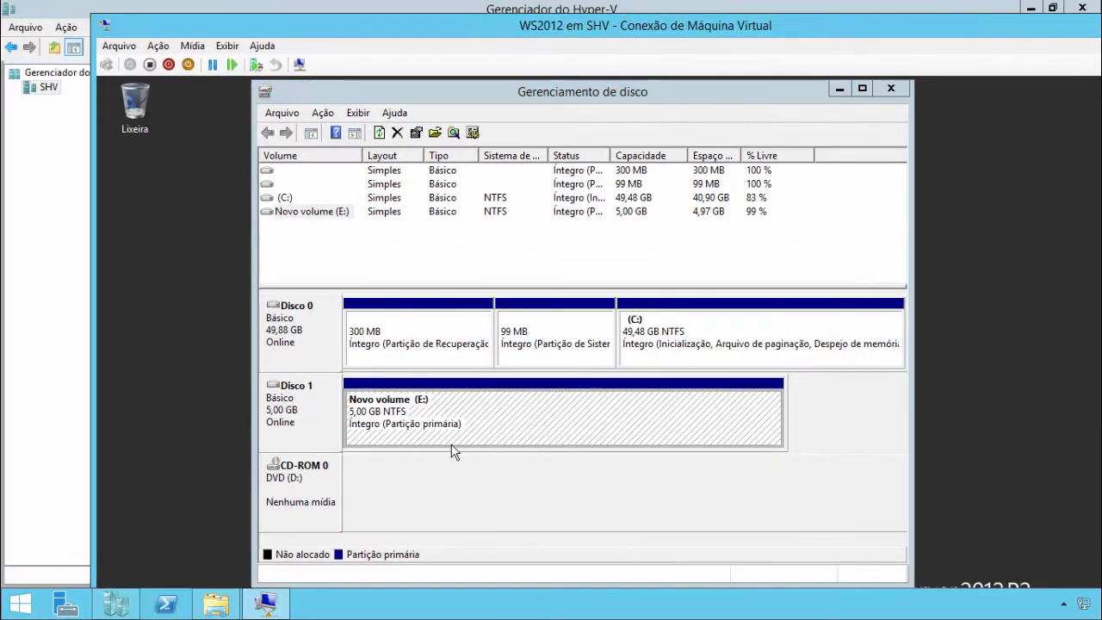
left_click_drag(661, 155, 639, 131)
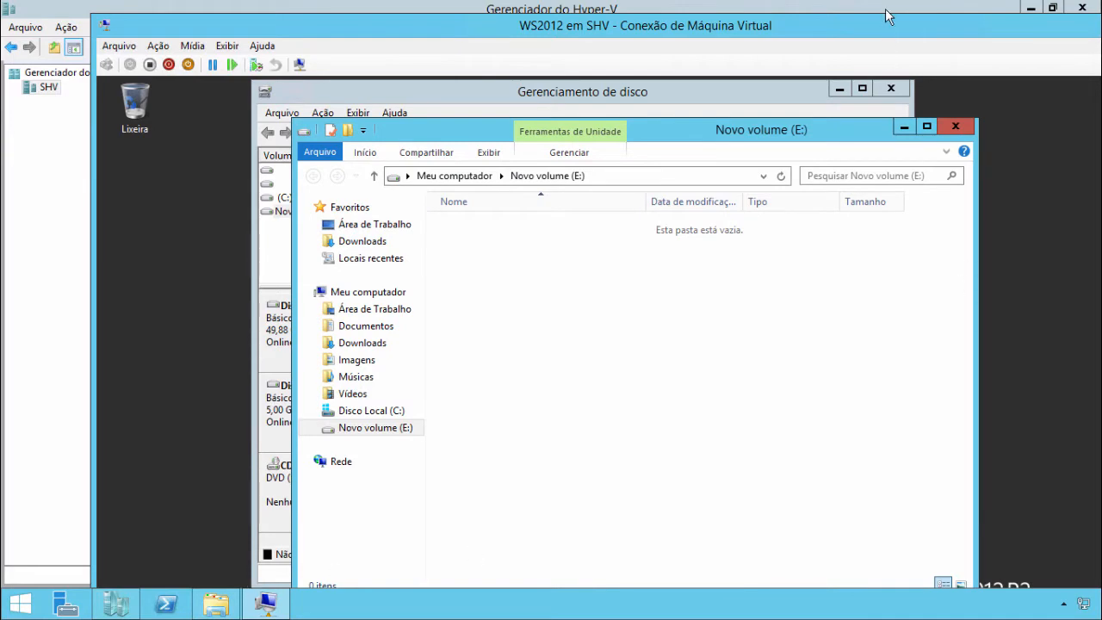
Step: Switch to the host's VHDs folder window and widen the modification date and type columns to show their full contents
left_click(215, 604)
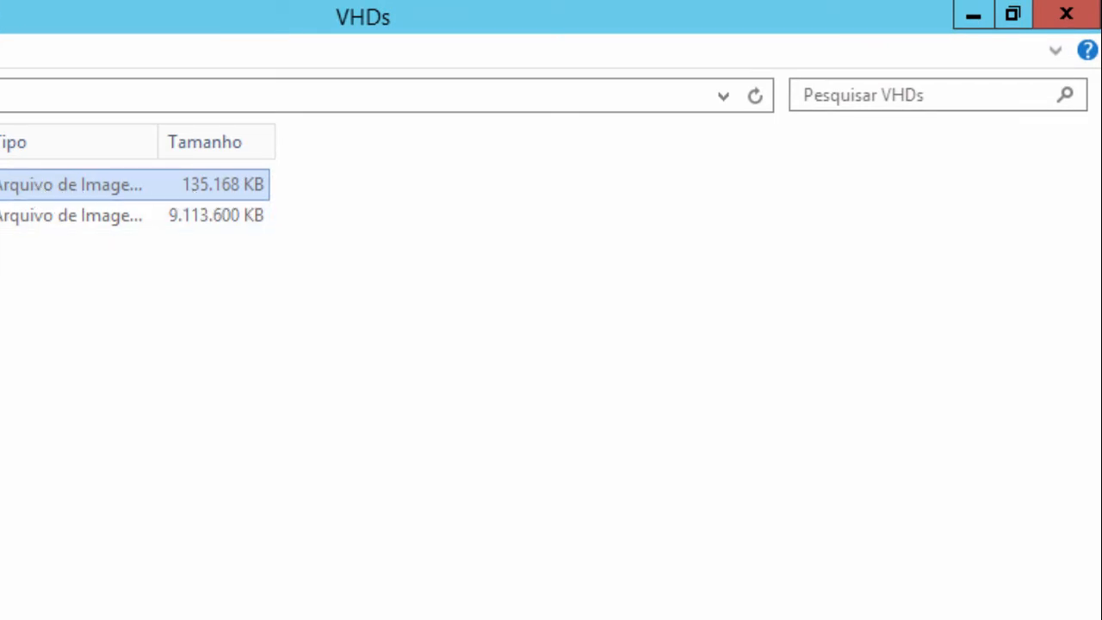
left_click_drag(568, 98, 639, 97)
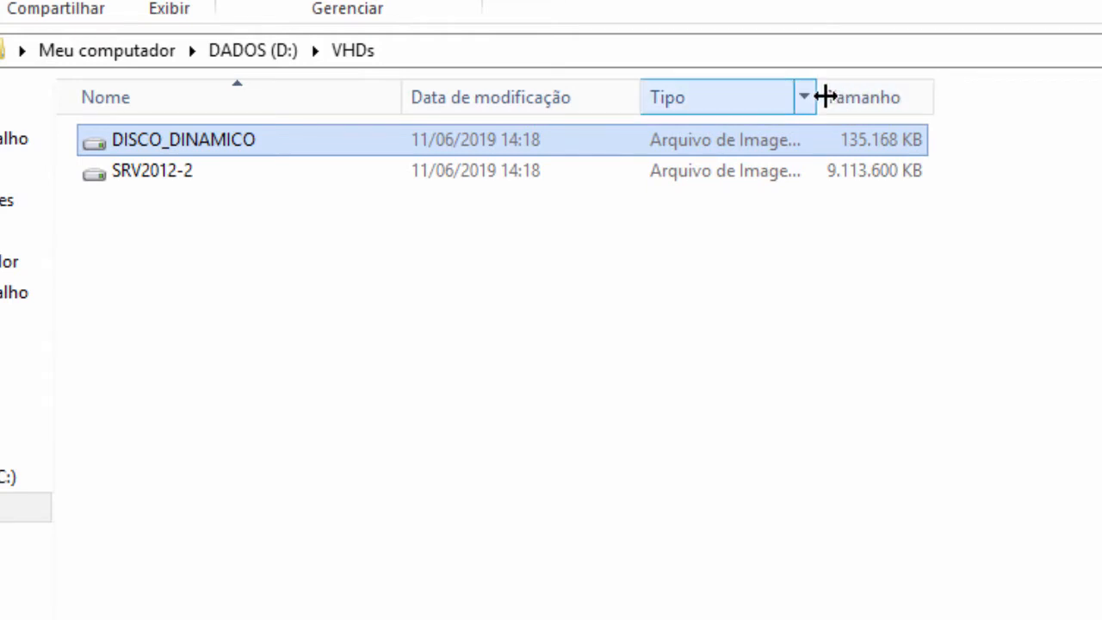
left_click_drag(821, 94, 981, 93)
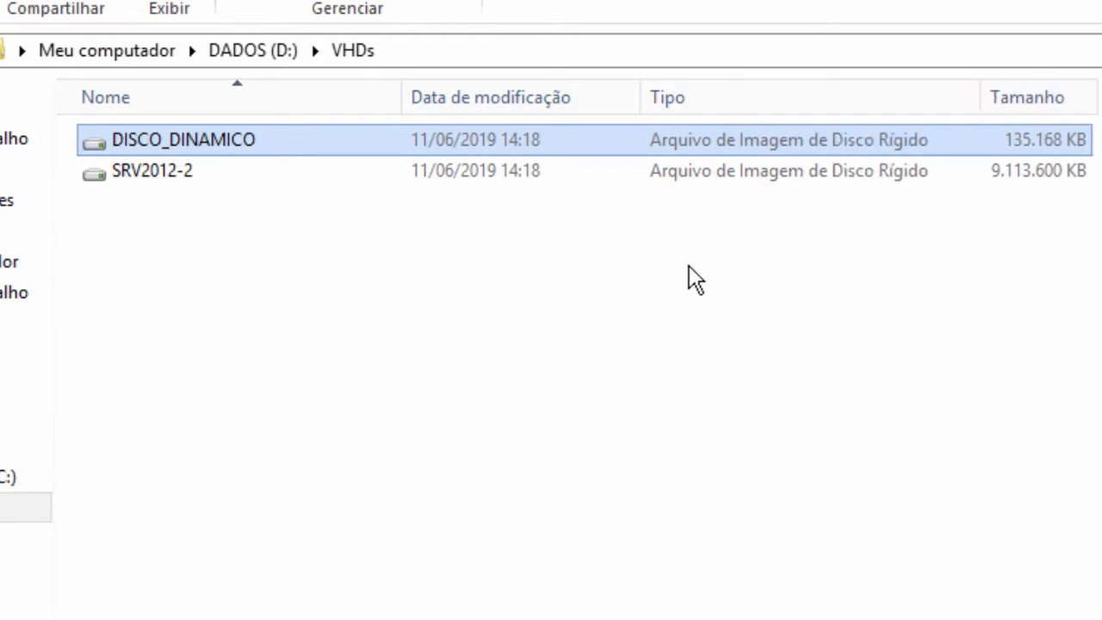
Step: Check the size of the DISCO_DINAMICO disk file in its properties and close them
left_click(511, 167)
left_click(516, 148)
right_click(517, 148)
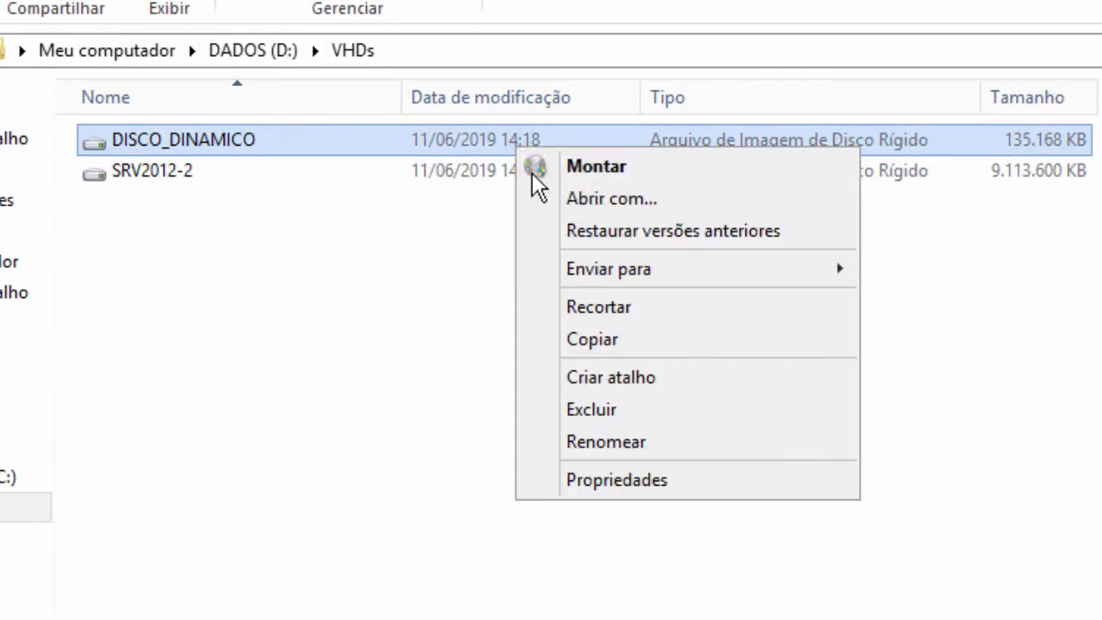
left_click(627, 480)
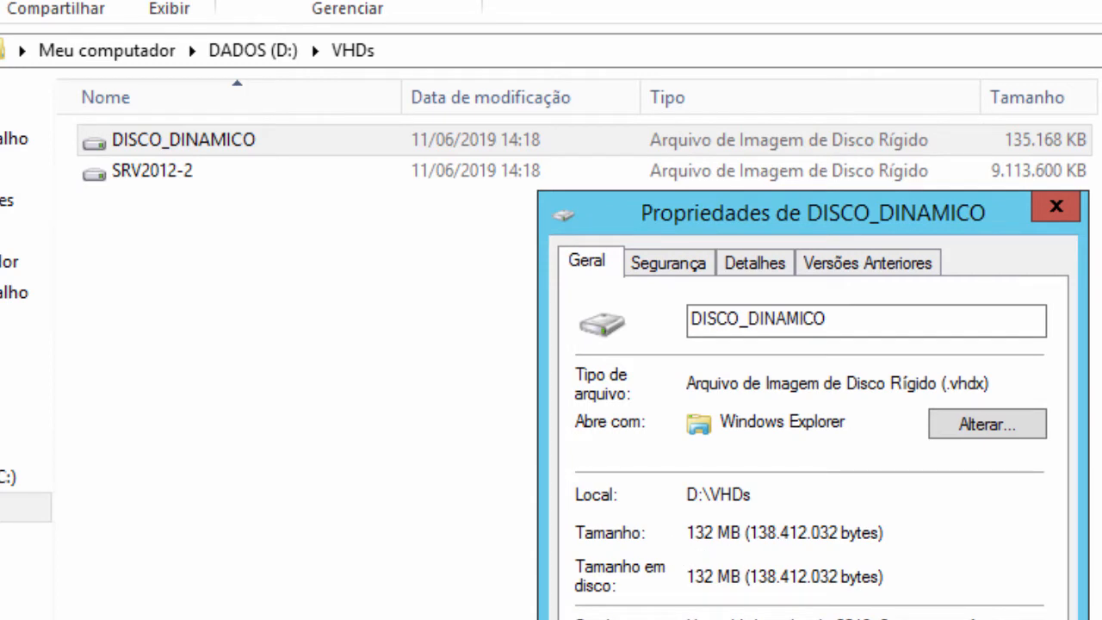
key("Escape")
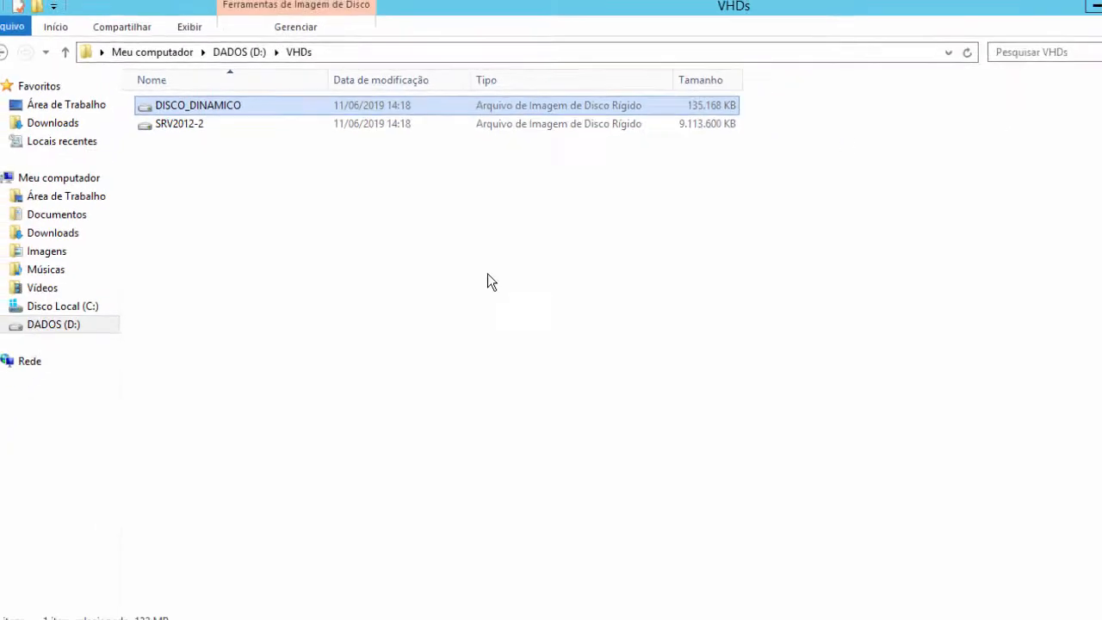
Step: Create a text document named TESTE on volume E: inside the WS2012 virtual machine
left_click(265, 603)
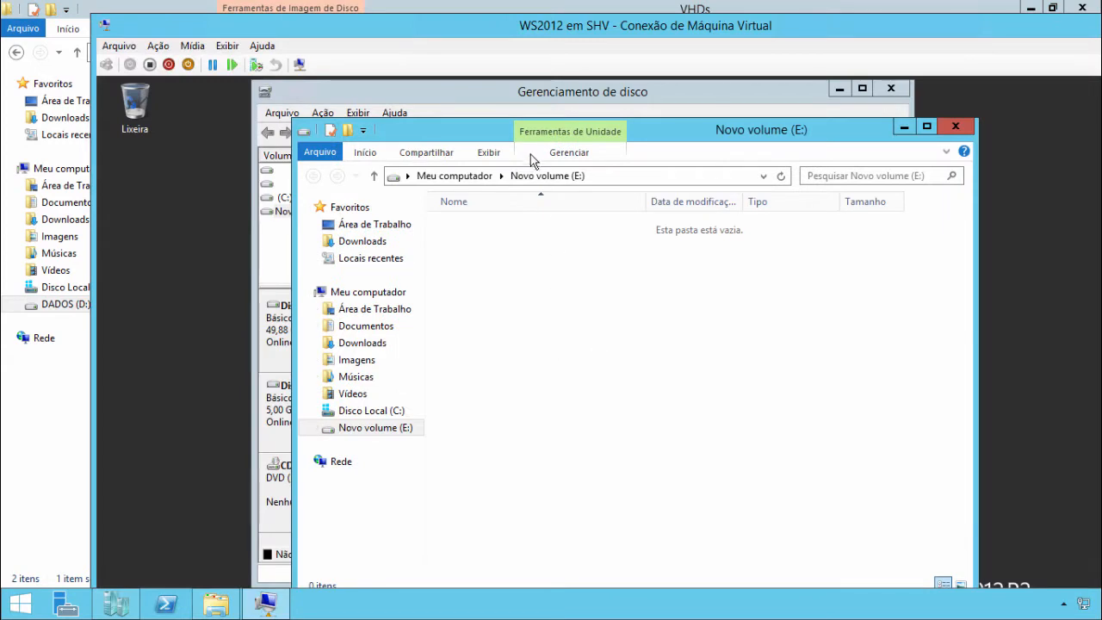
right_click(535, 281)
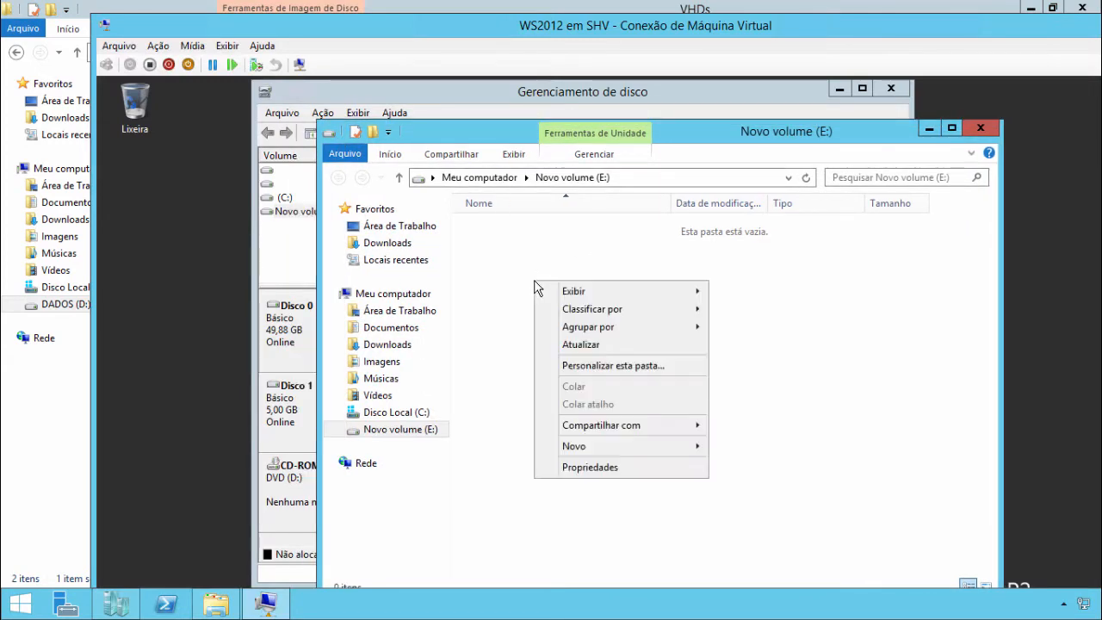
mouse_move(598, 448)
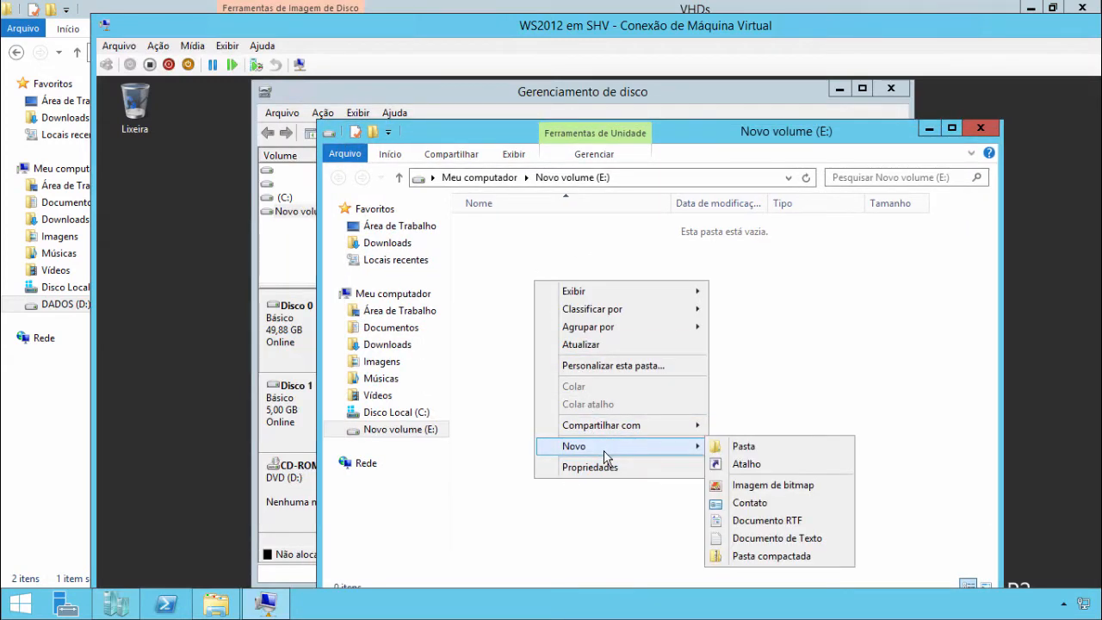
left_click(826, 538)
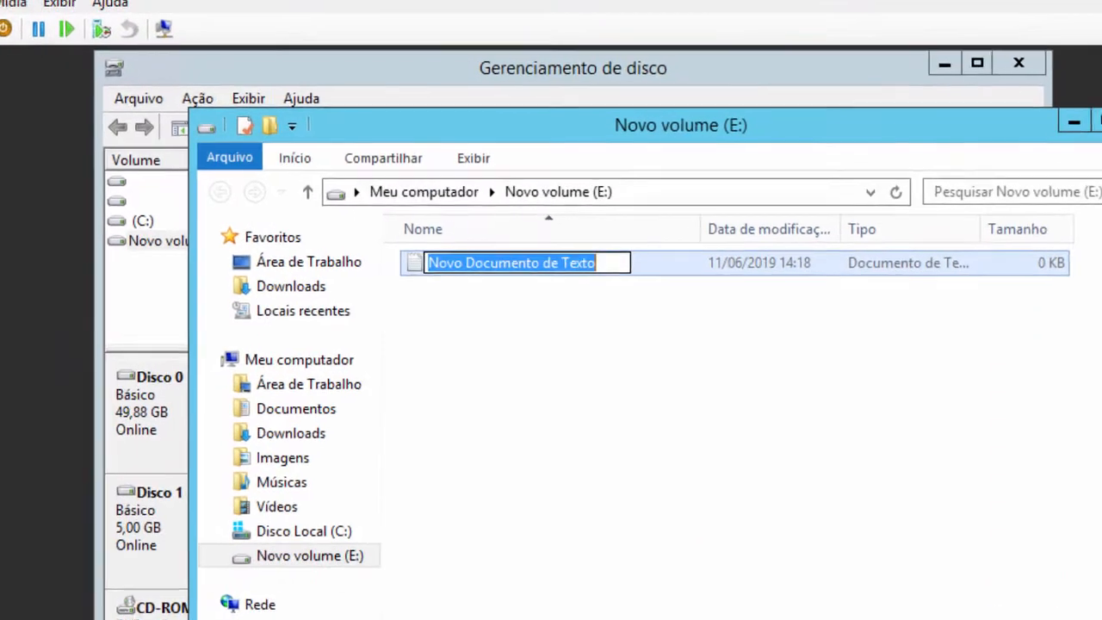
type("TESTE")
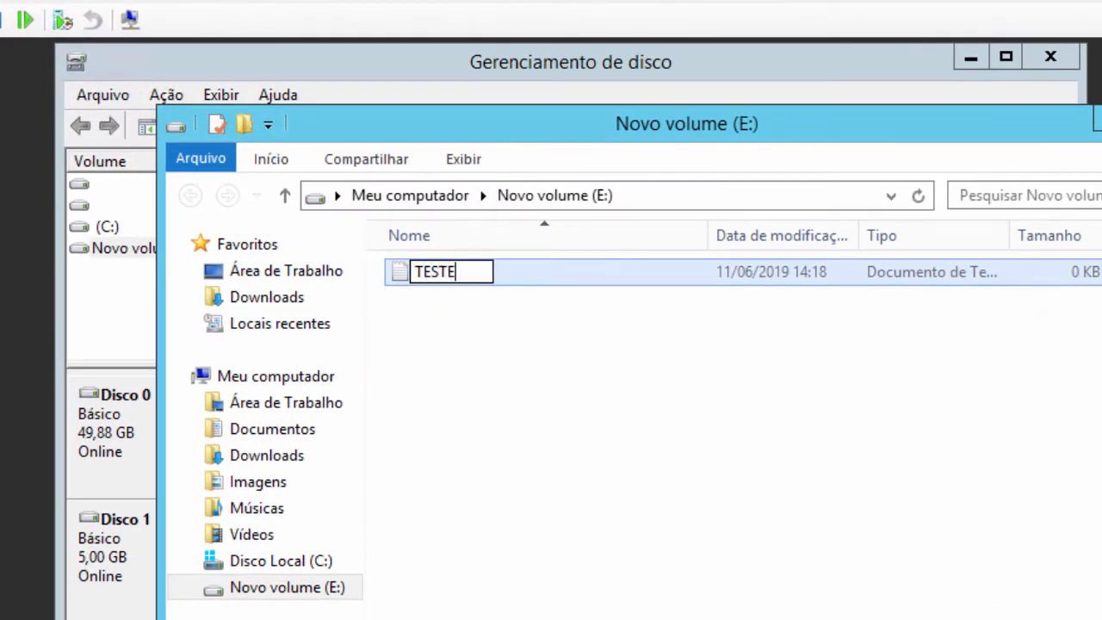
left_click(441, 303)
Step: Enter the text asdfasdfasdfa in the TESTE document, save it and close the window
double_click(439, 272)
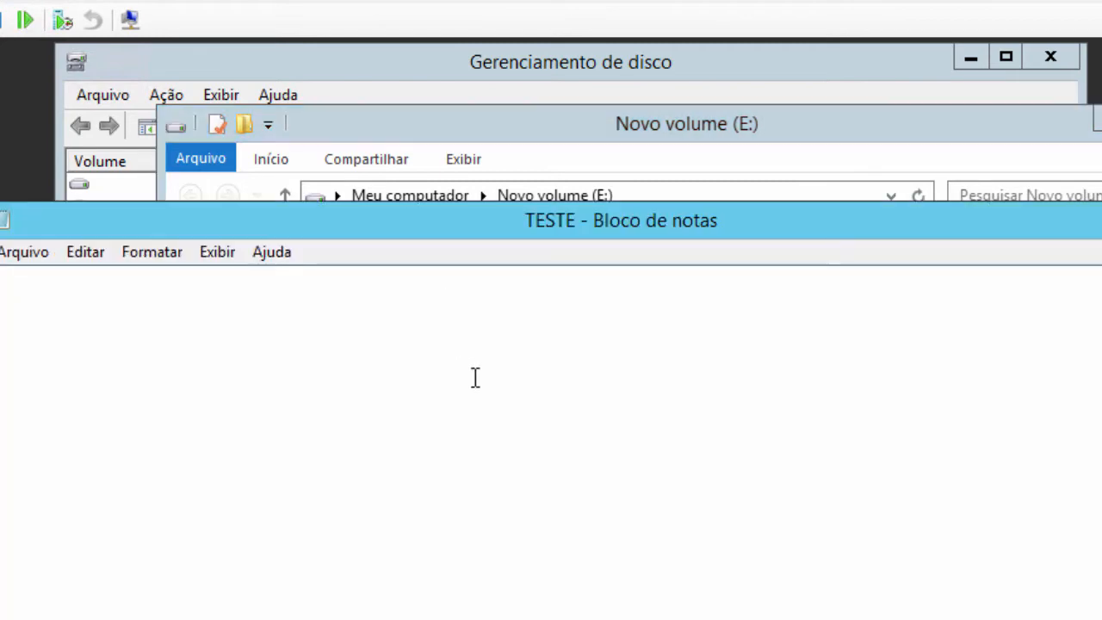
type("asdfasdfasdfa")
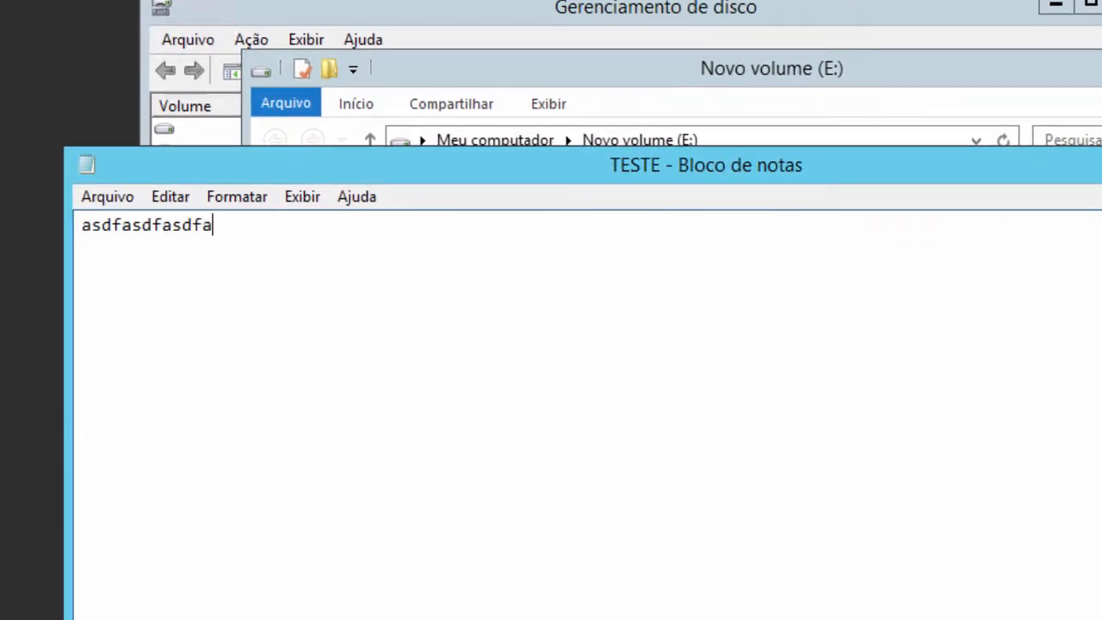
key("alt+F4")
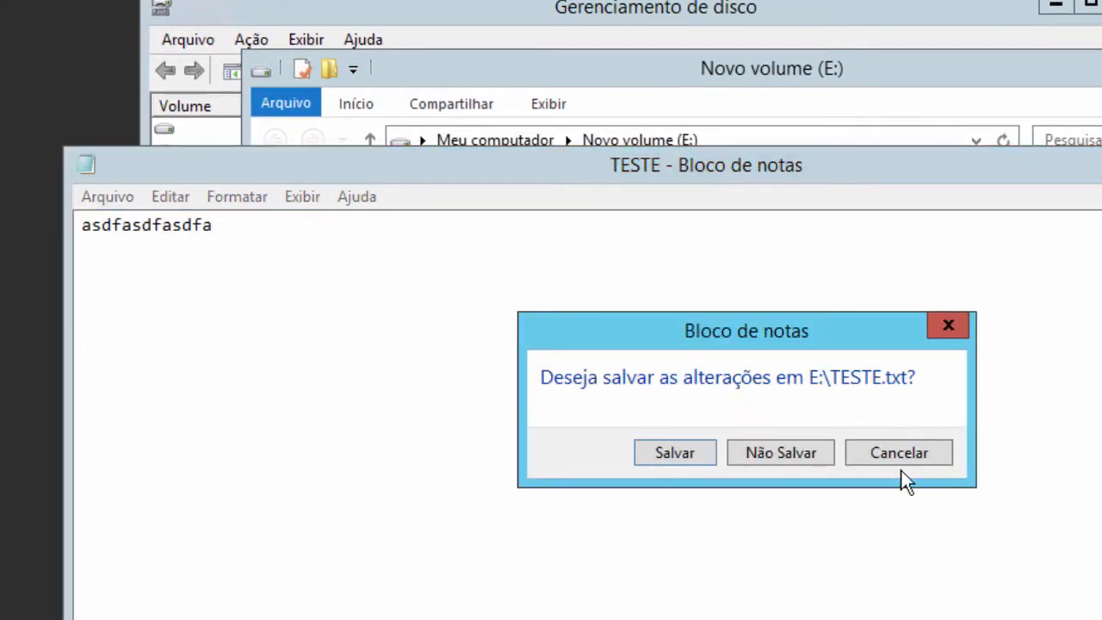
left_click(674, 453)
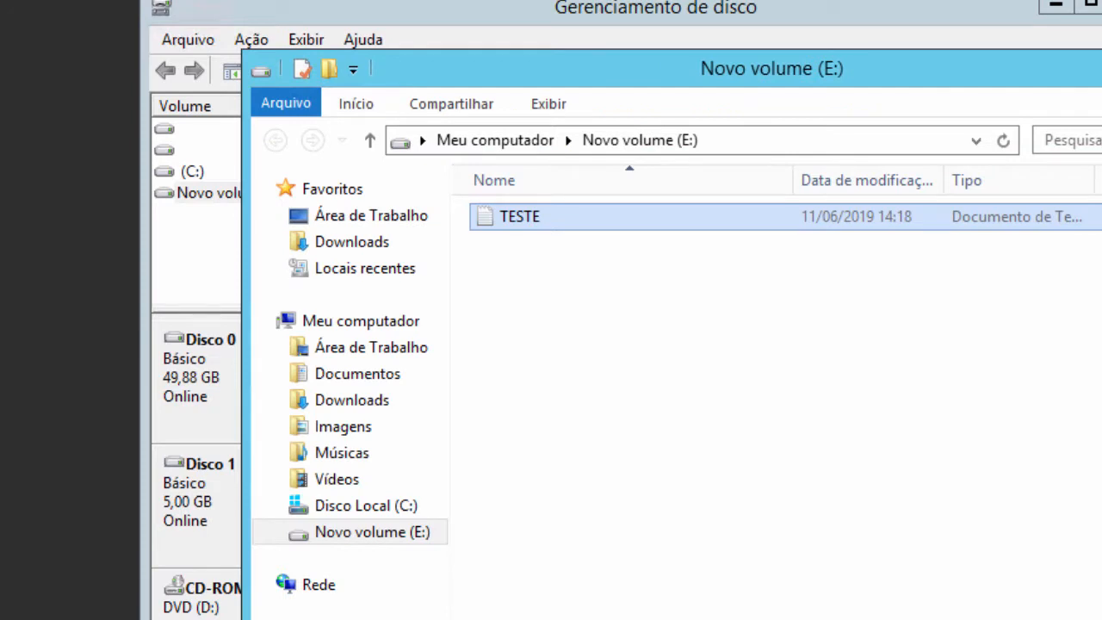
key("alt+F4")
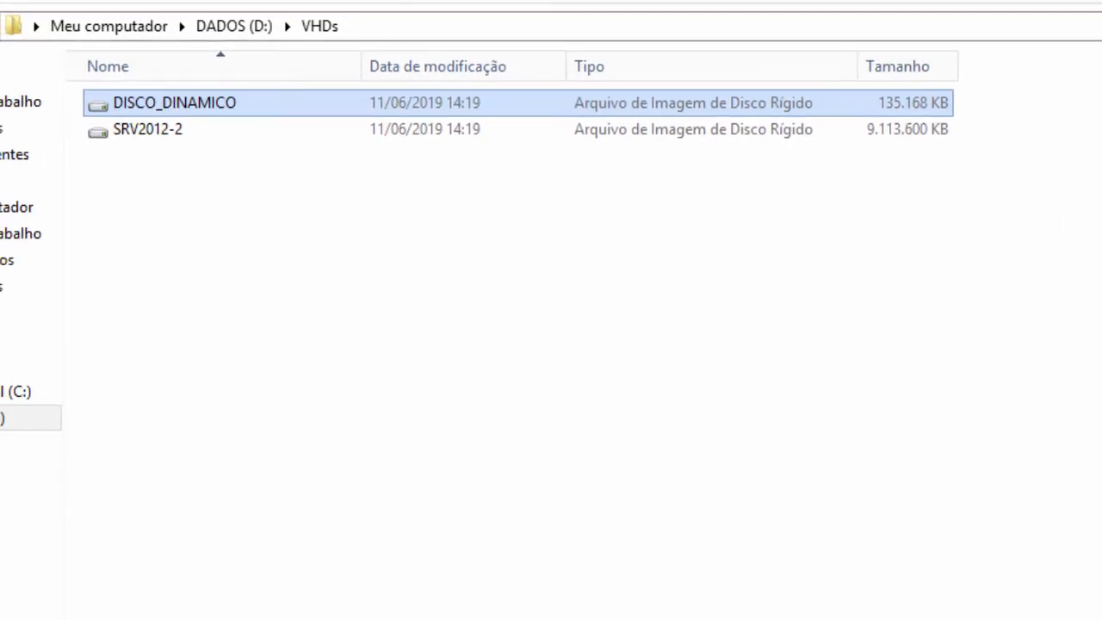
Step: Shut down the WS2012 virtual machine from the Hyper-V manager
left_click(117, 604)
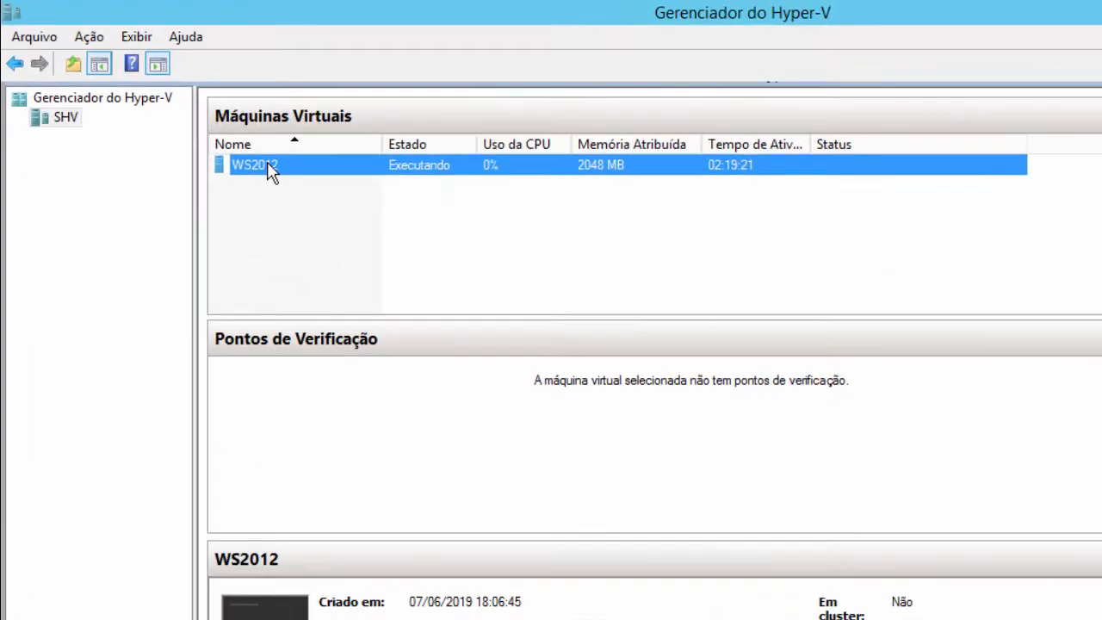
right_click(198, 125)
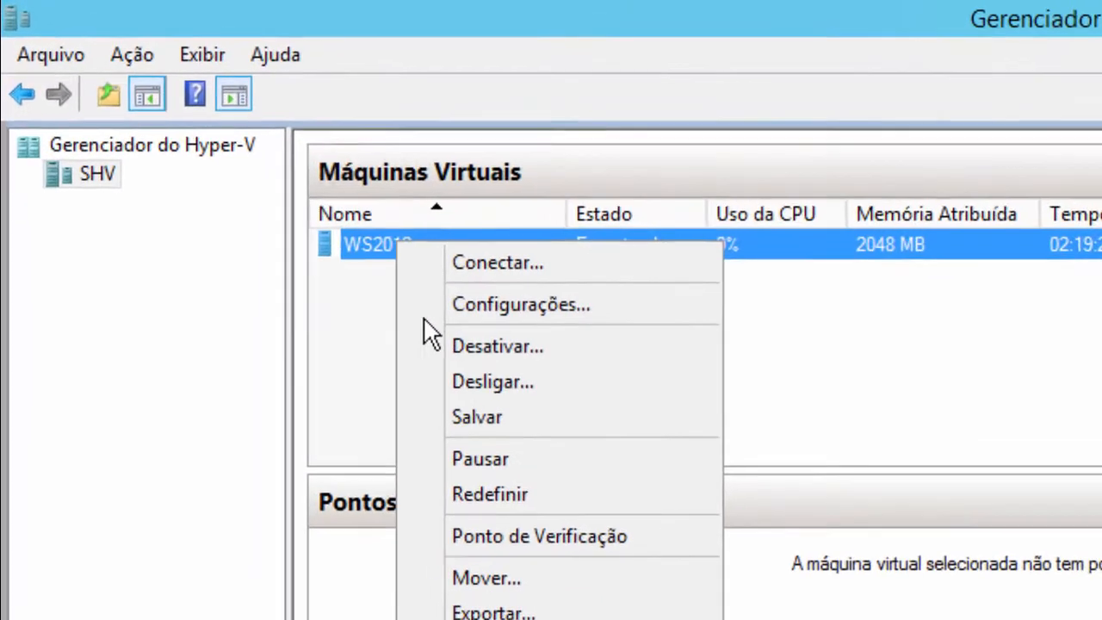
left_click(249, 194)
left_click(1067, 585)
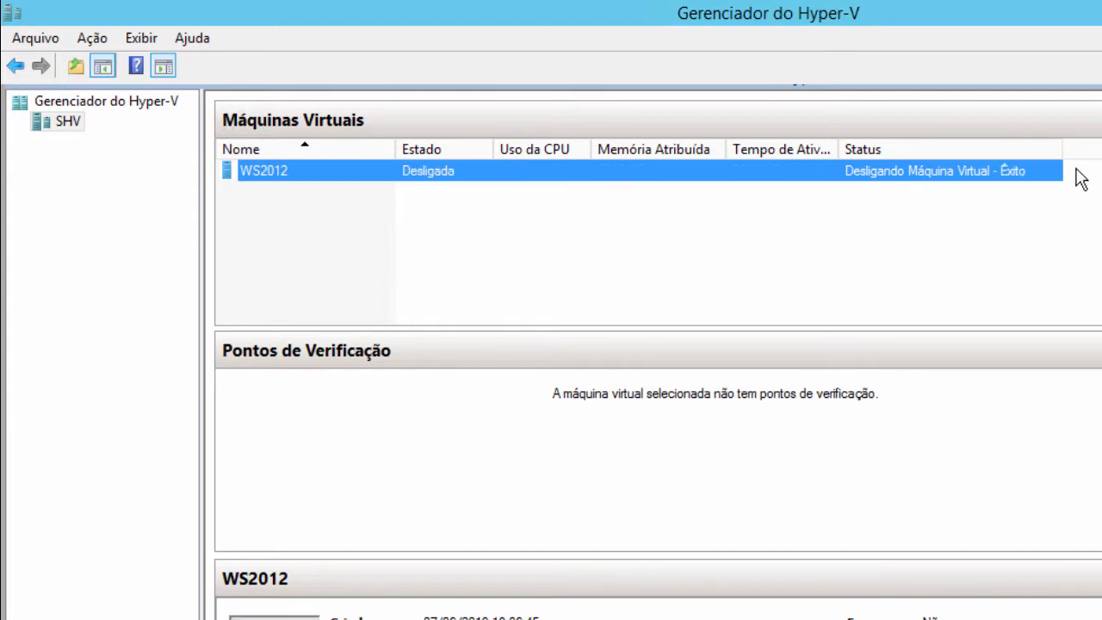
Step: Remove the DISCO_DINAMICO.vhdx hard disk from WS2012's SCSI controller and confirm the machine settings
right_click(274, 170)
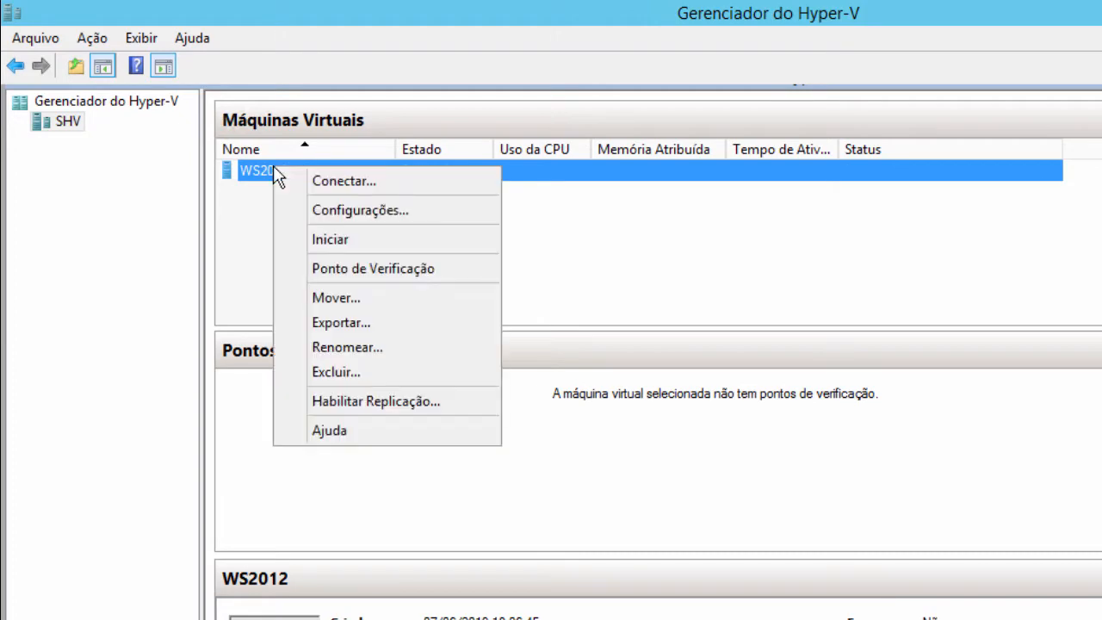
left_click(340, 209)
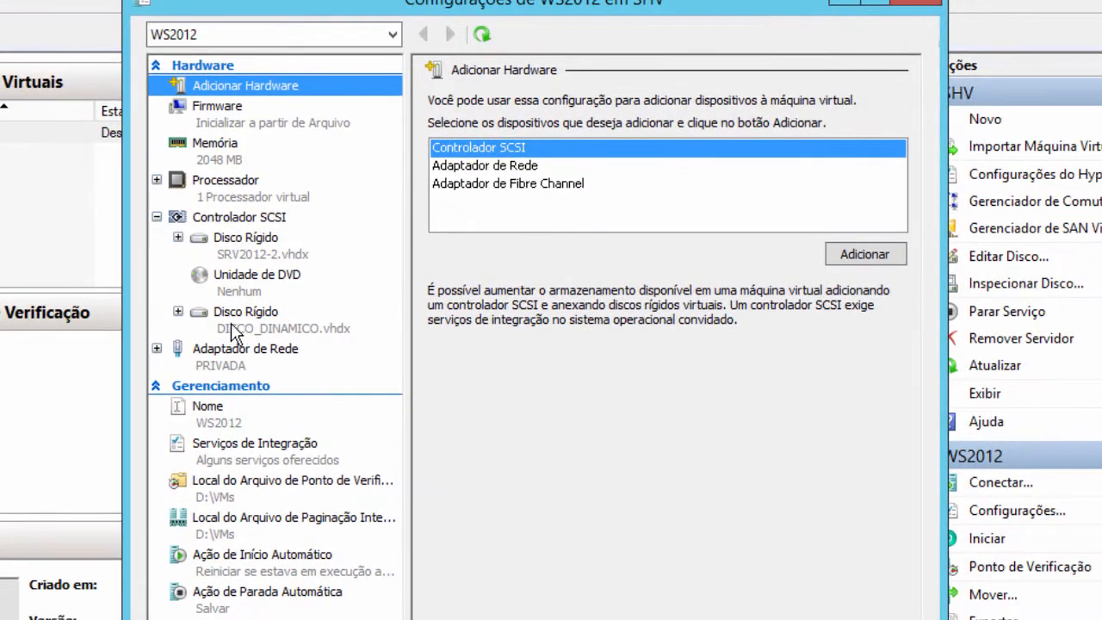
left_click(541, 348)
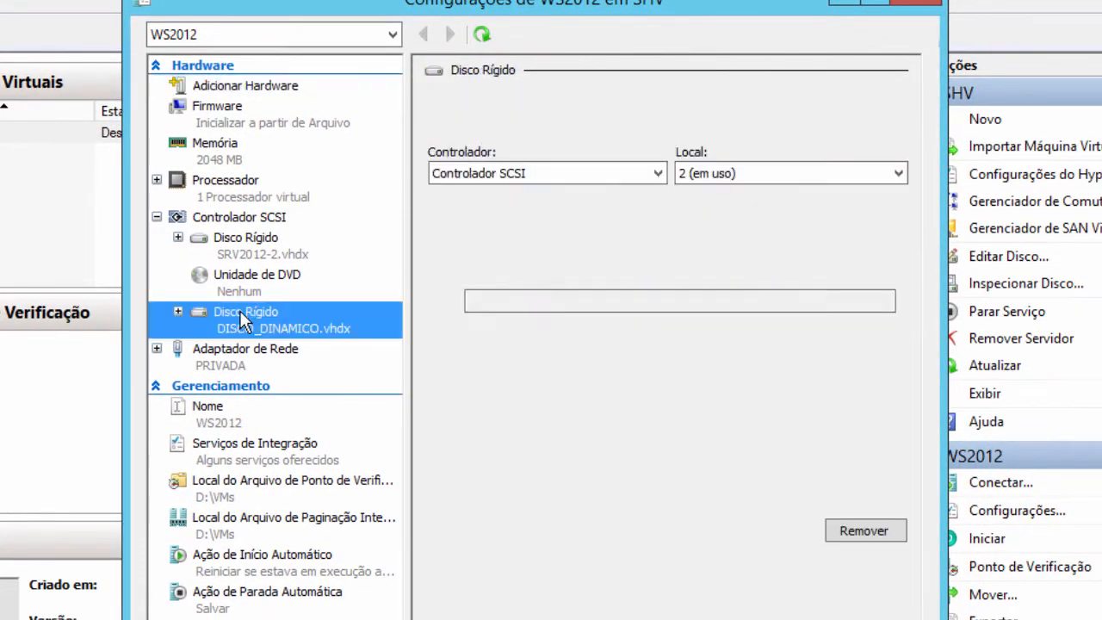
left_click(861, 529)
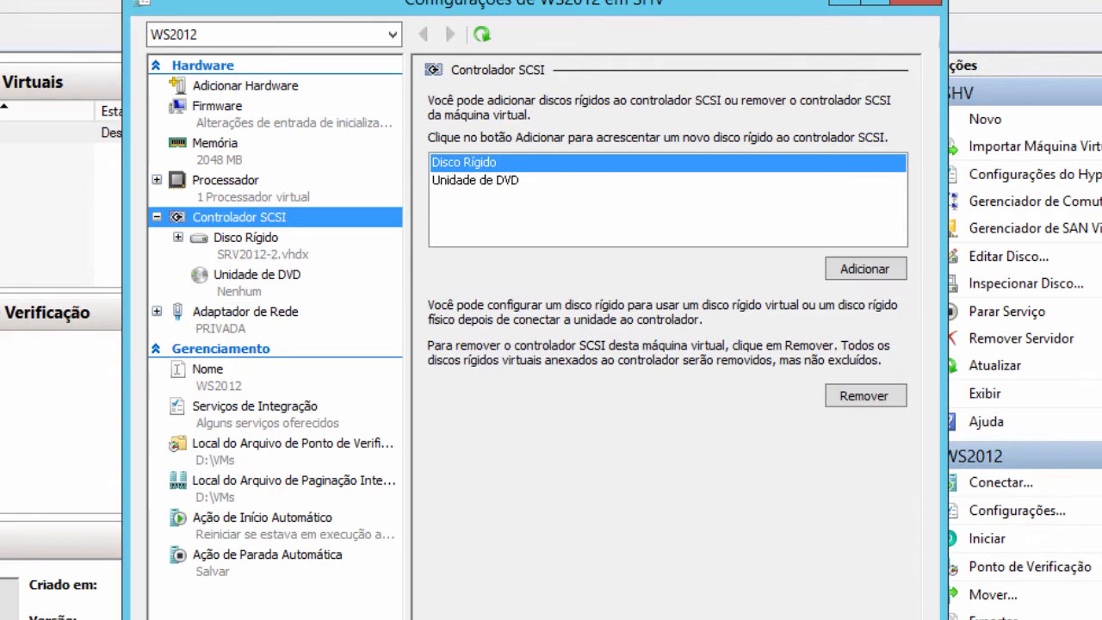
key("Return")
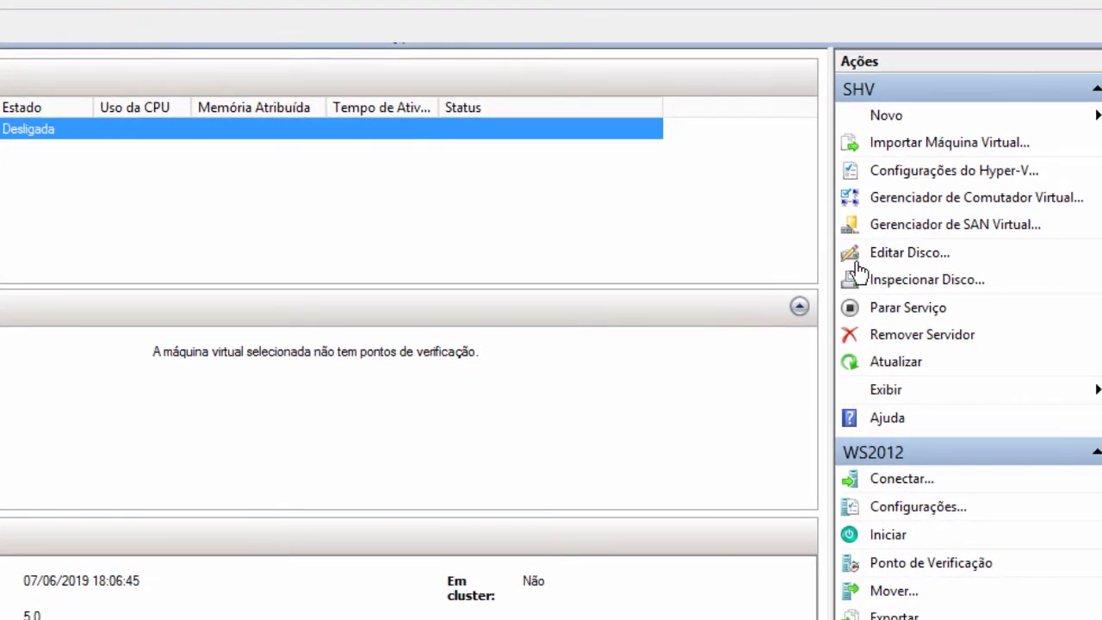
Step: Start the virtual hard disk editing wizard and select D:\VHDs\DISCO_DINAMICO.vhdx as the disk for editing
left_click(910, 261)
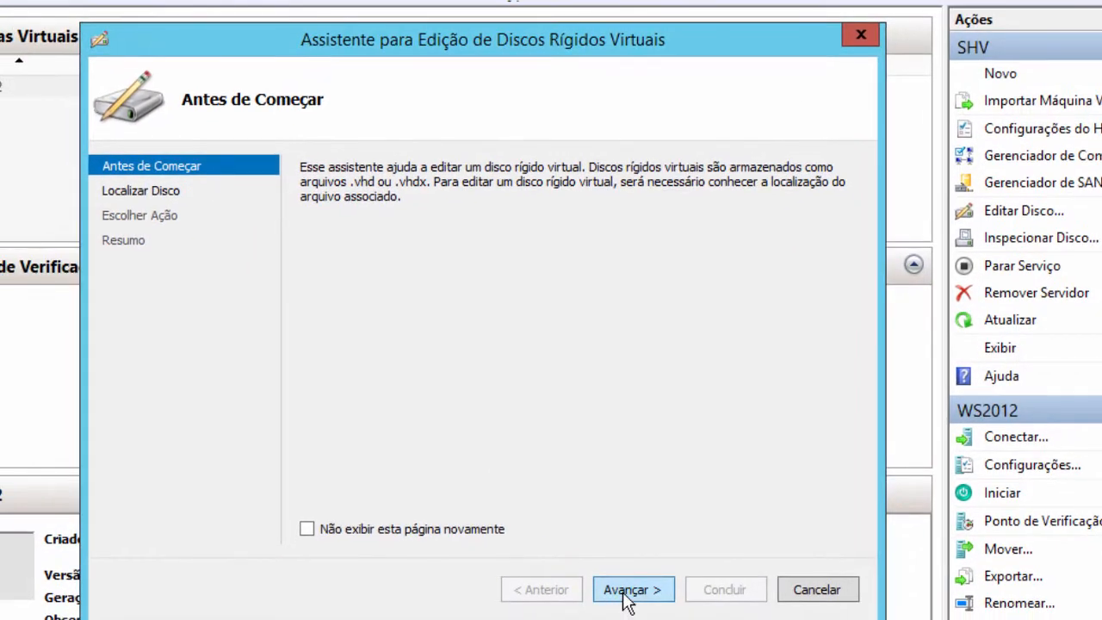
left_click(627, 593)
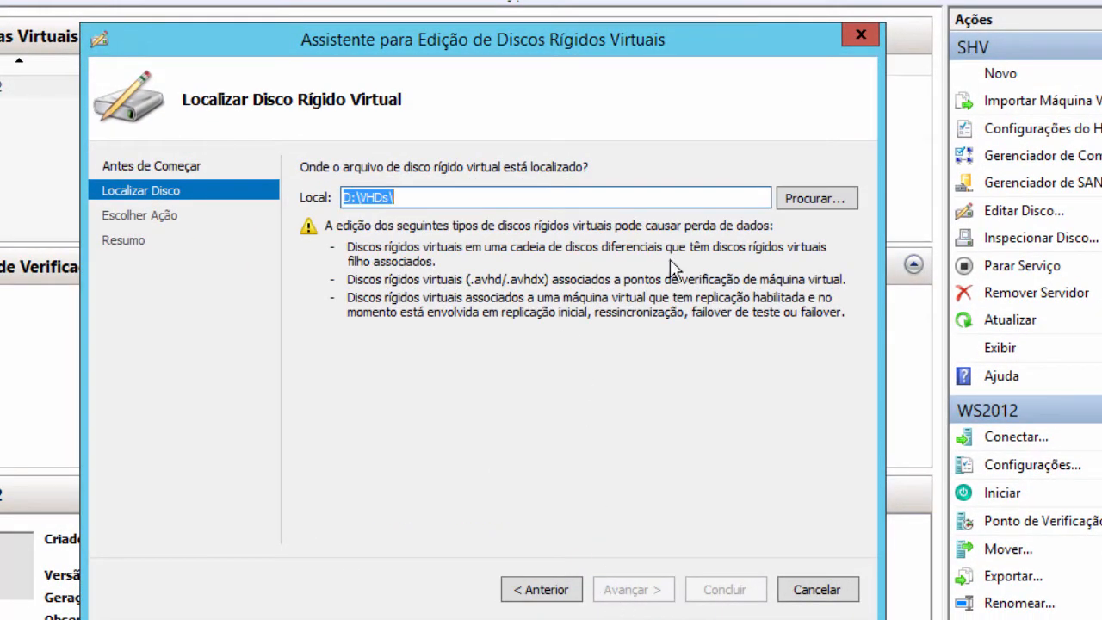
left_click(813, 200)
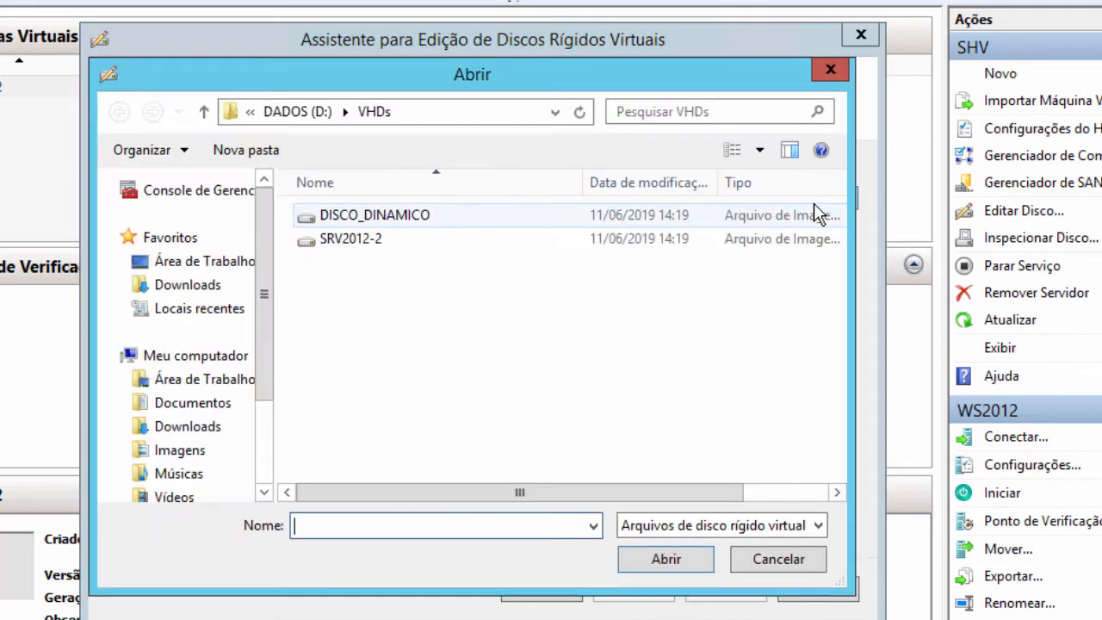
left_click(367, 220)
left_click(641, 561)
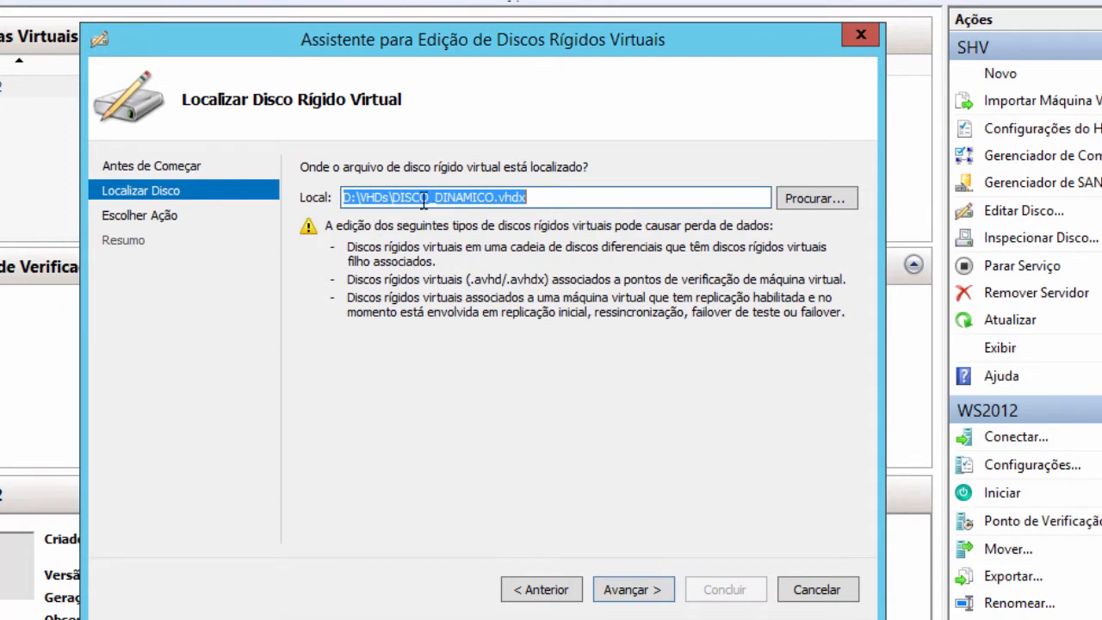
left_click(622, 590)
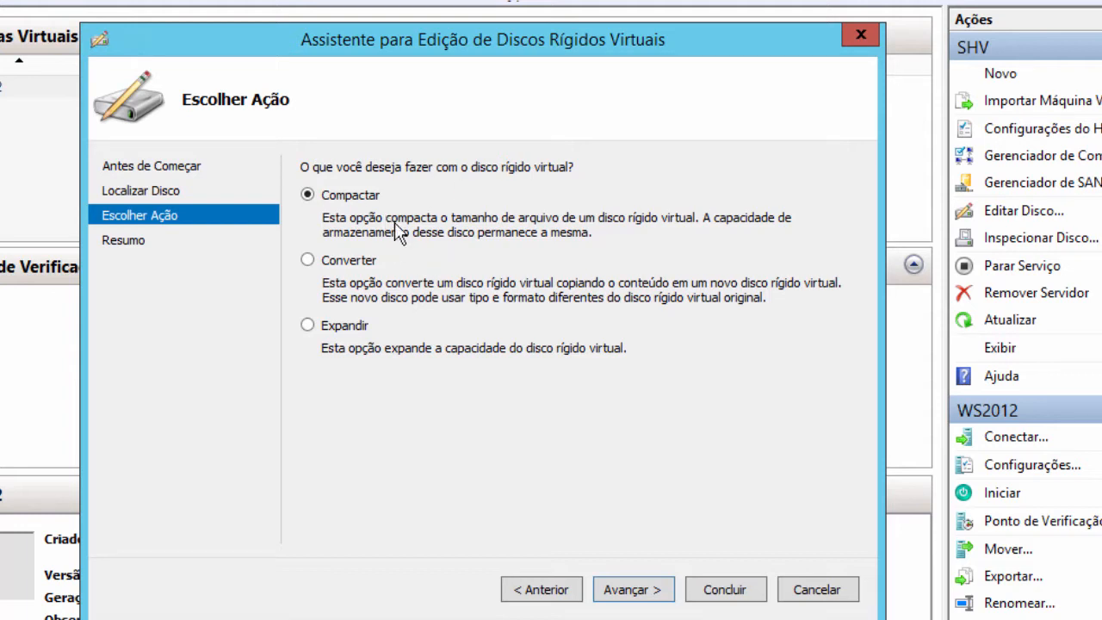
Step: Choose to convert the virtual disk, keeping the VHDX format and selecting the fixed size type (Tamanho fixo)
left_click(353, 260)
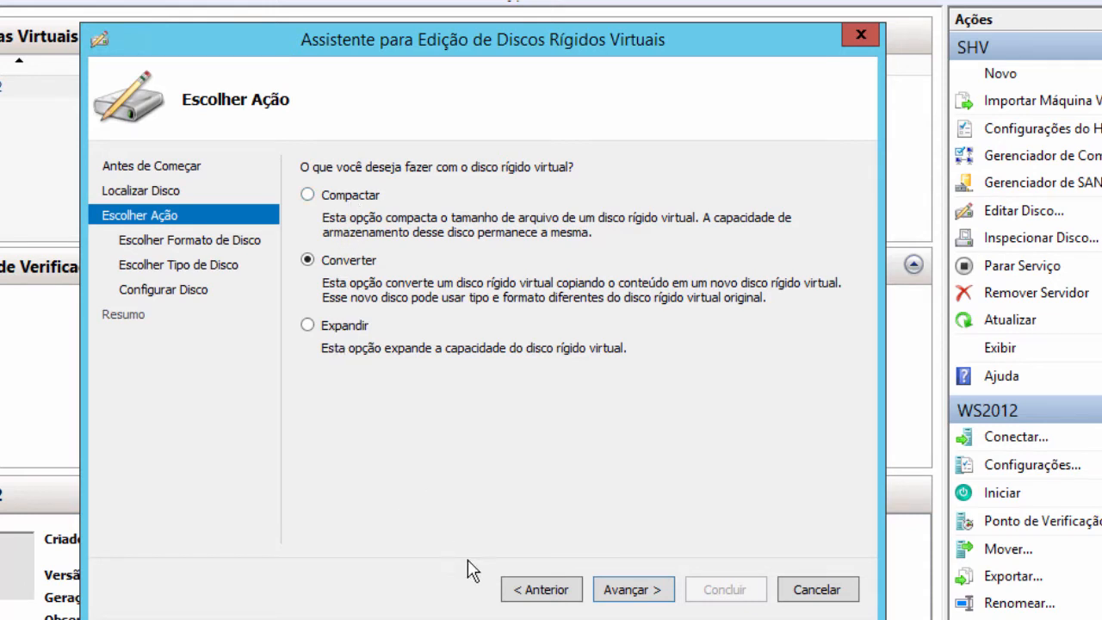
left_click(621, 590)
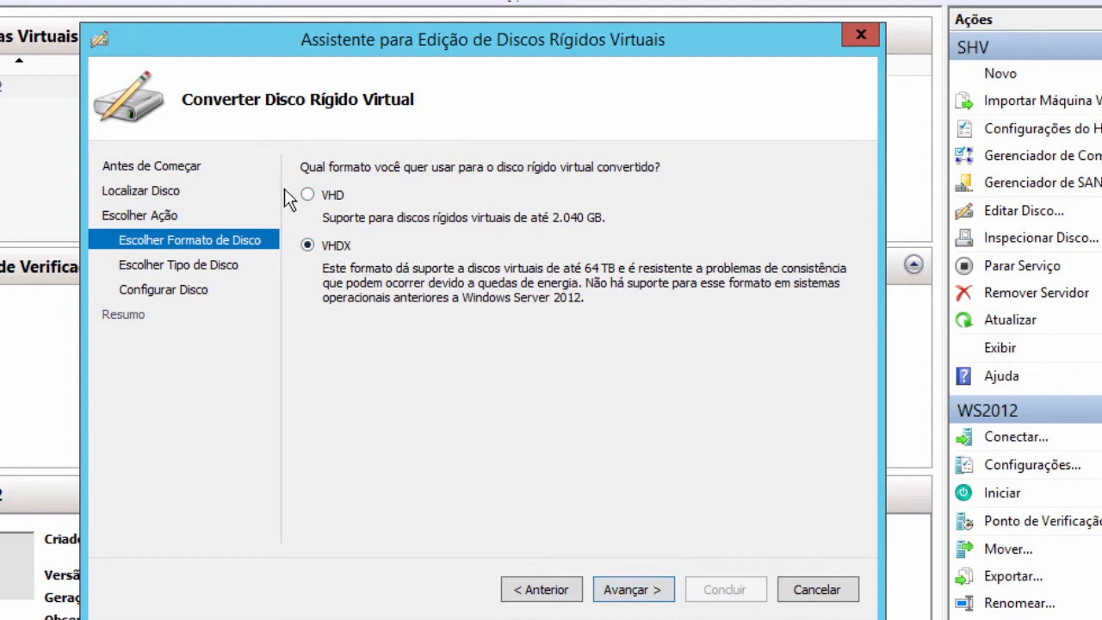
left_click(637, 592)
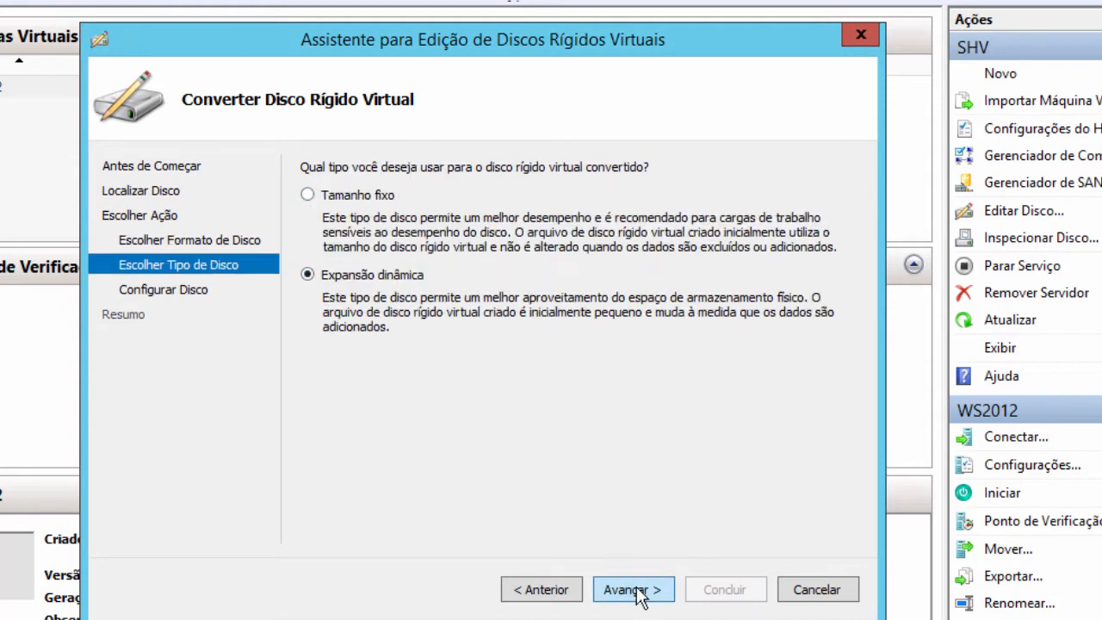
left_click(361, 197)
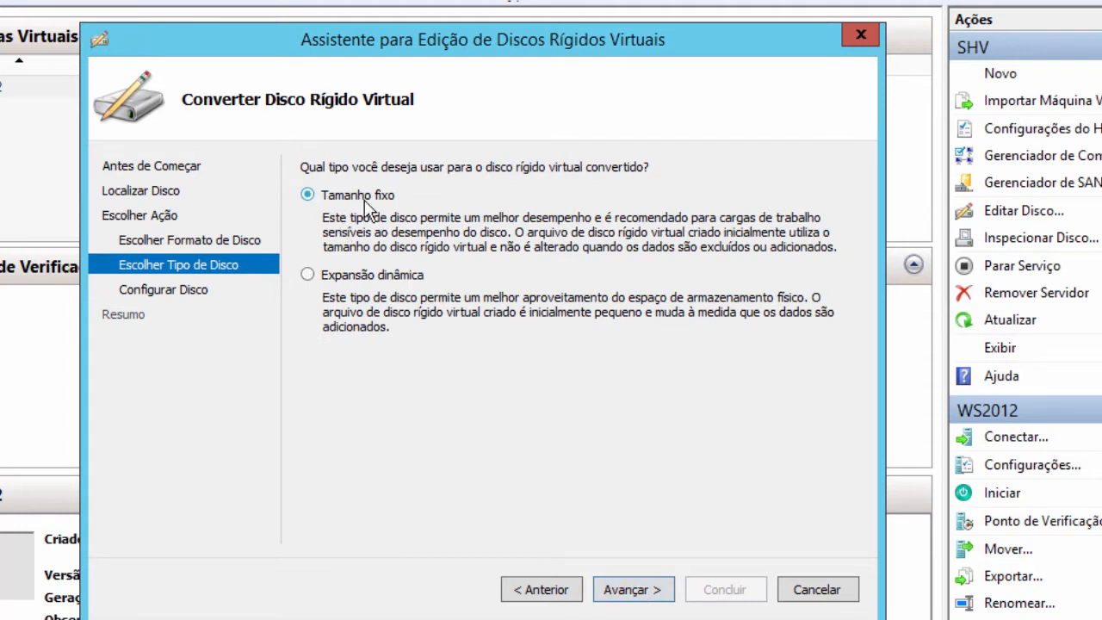
left_click(631, 590)
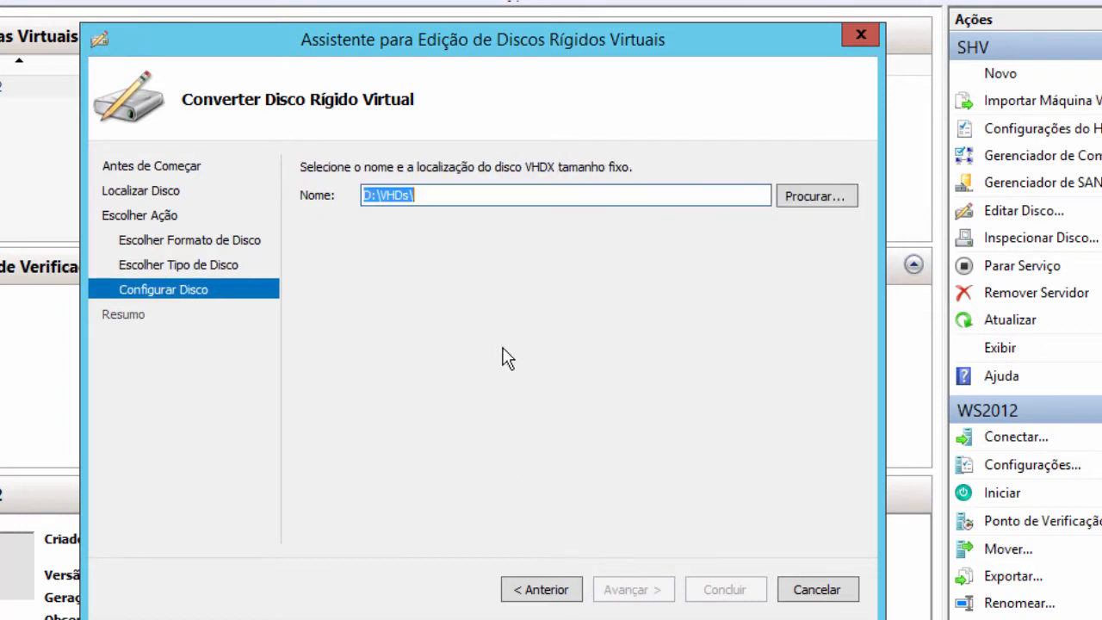
Step: Name the converted disk D:\VHDs\DISCO_CONVERTIDO_PARA_FIXO and finish the wizard to start the conversion
left_click(456, 195)
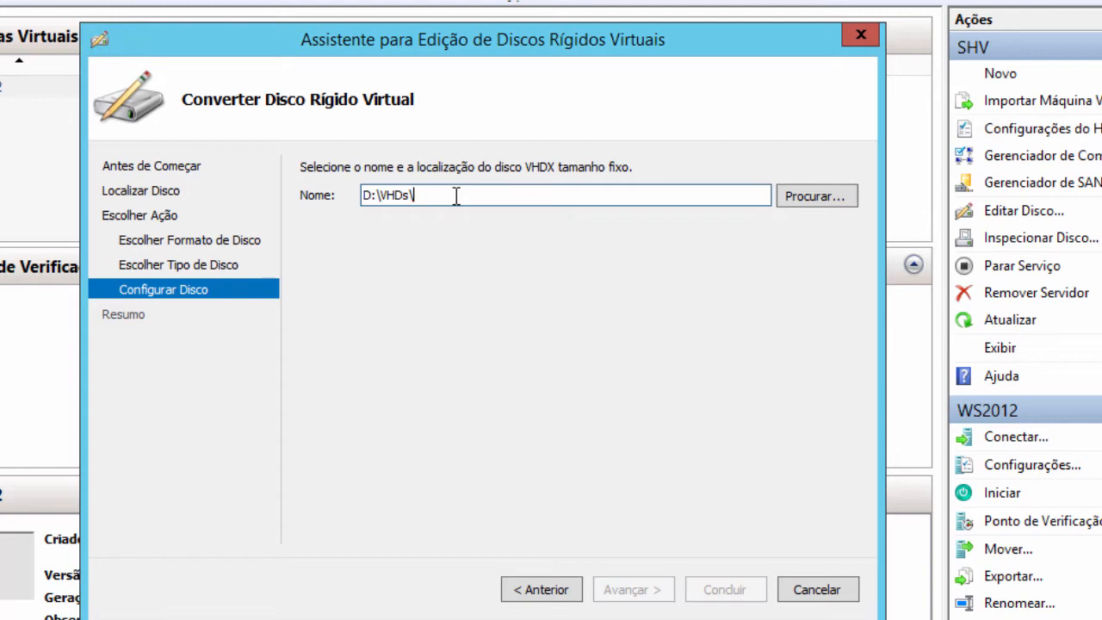
type("DISC")
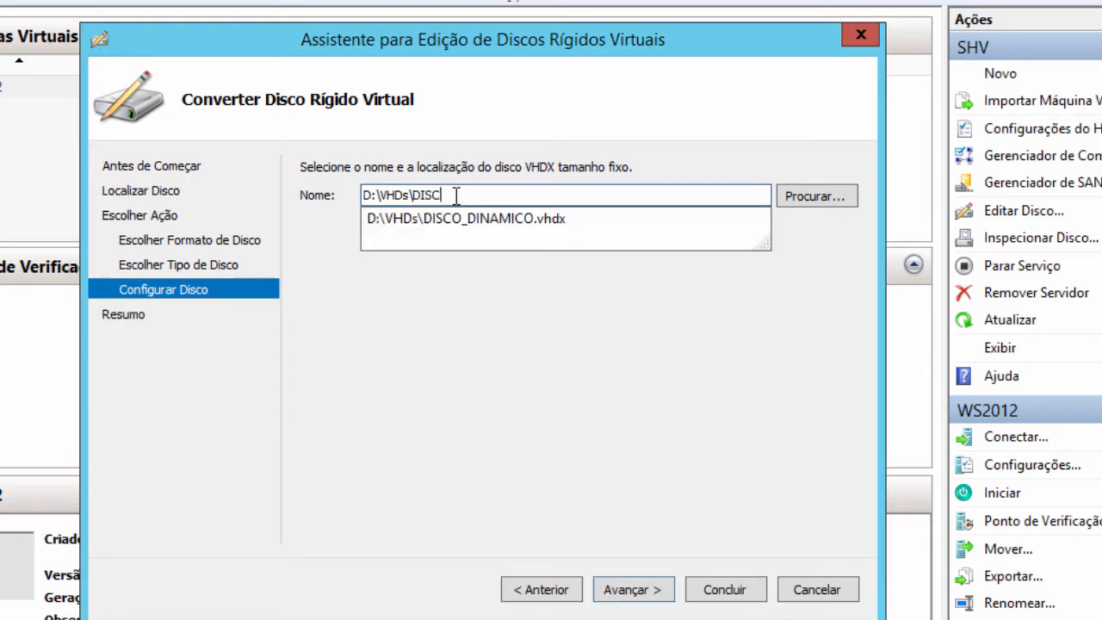
type("O_DINAMICO_")
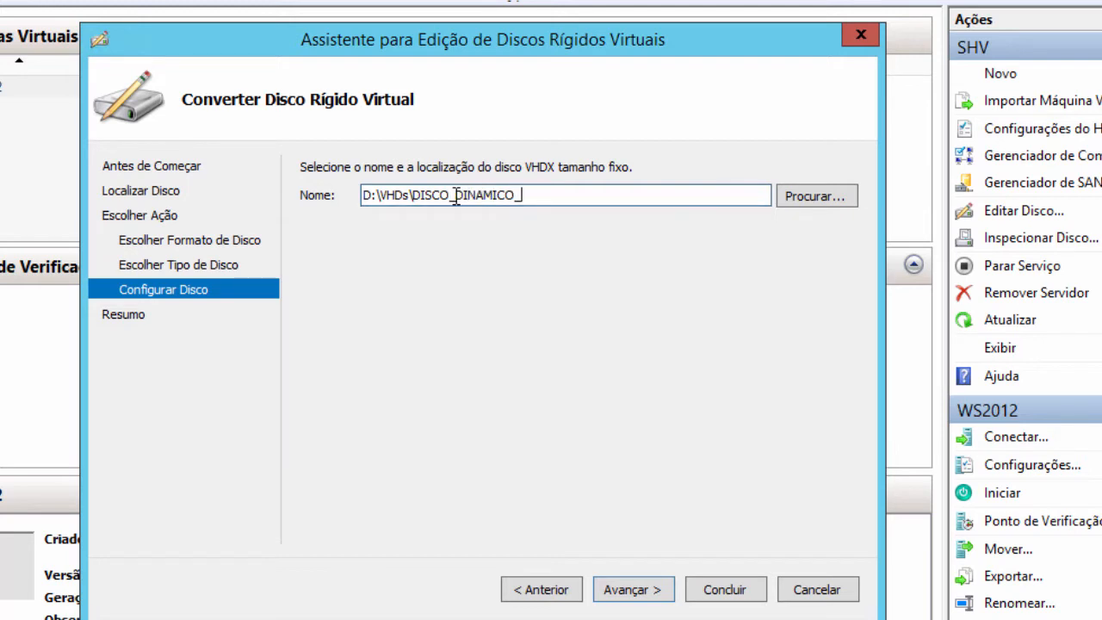
key("BackSpace")
key("BackSpace")
key("BackSpace")
key("BackSpace")
key("BackSpace")
key("BackSpace")
key("BackSpace")
key("BackSpace")
key("BackSpace")
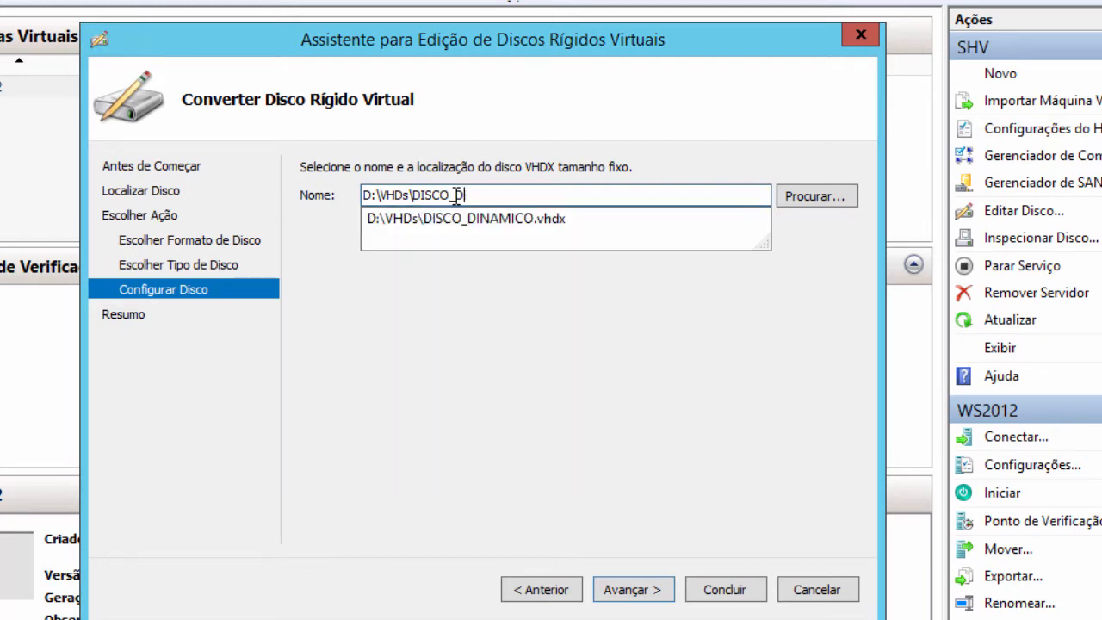
type("CONVET")
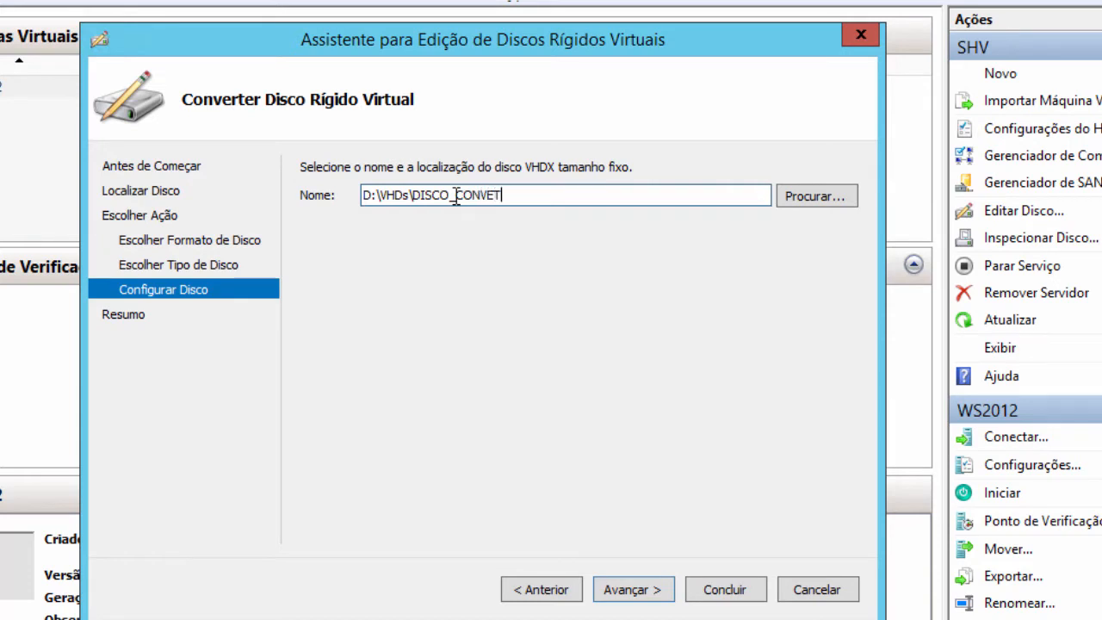
type("RIT")
key("BackSpace")
key("BackSpace")
type("TIDO_PARA_FIXO")
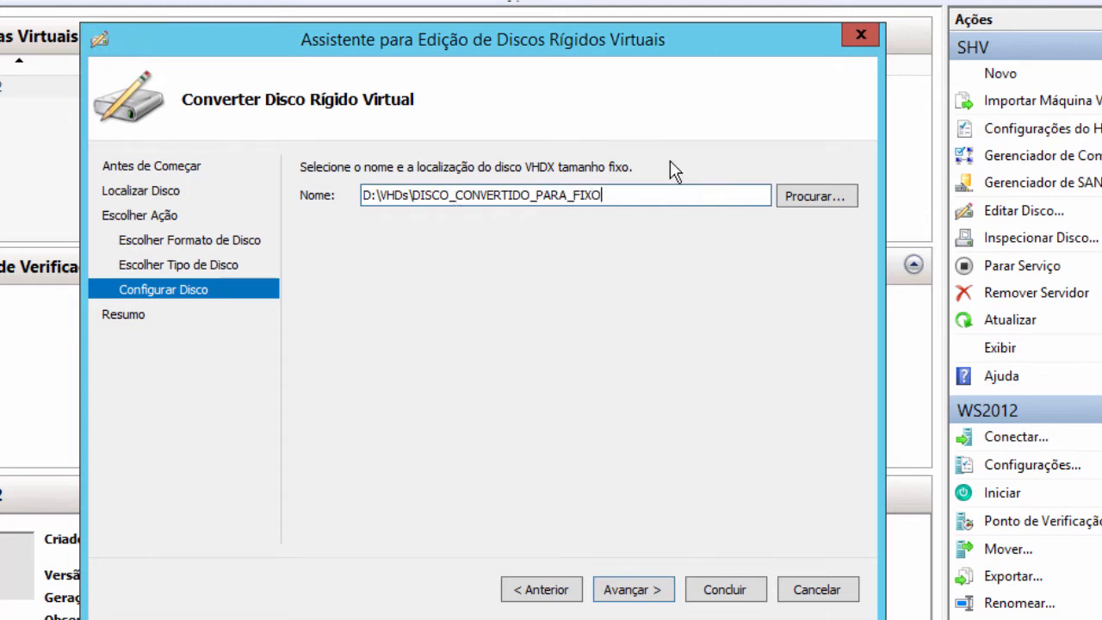
left_click(658, 589)
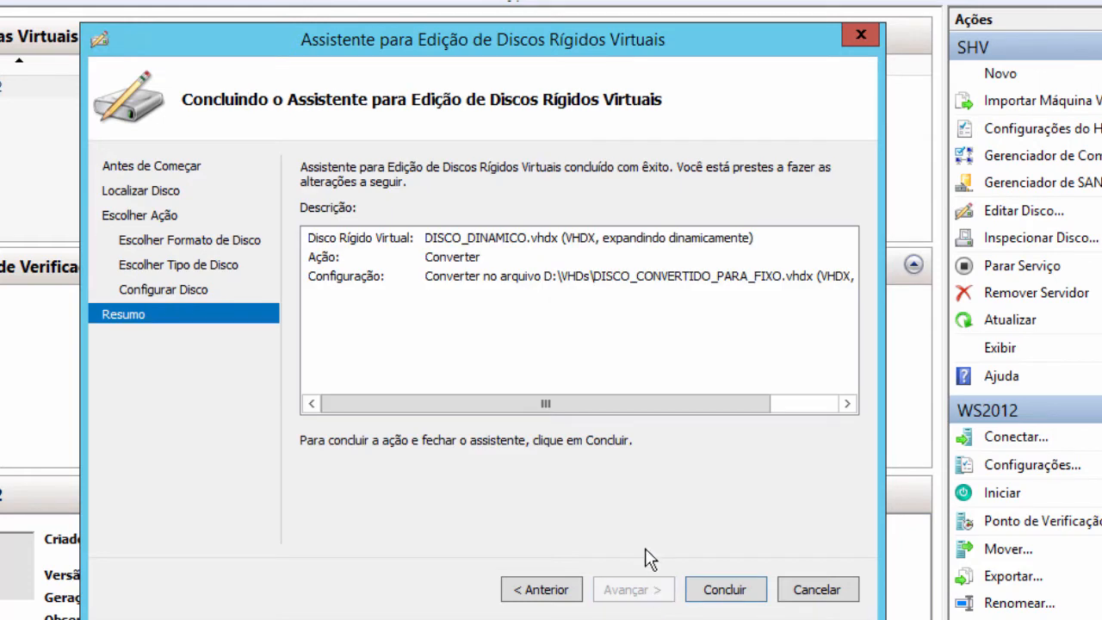
left_click(723, 594)
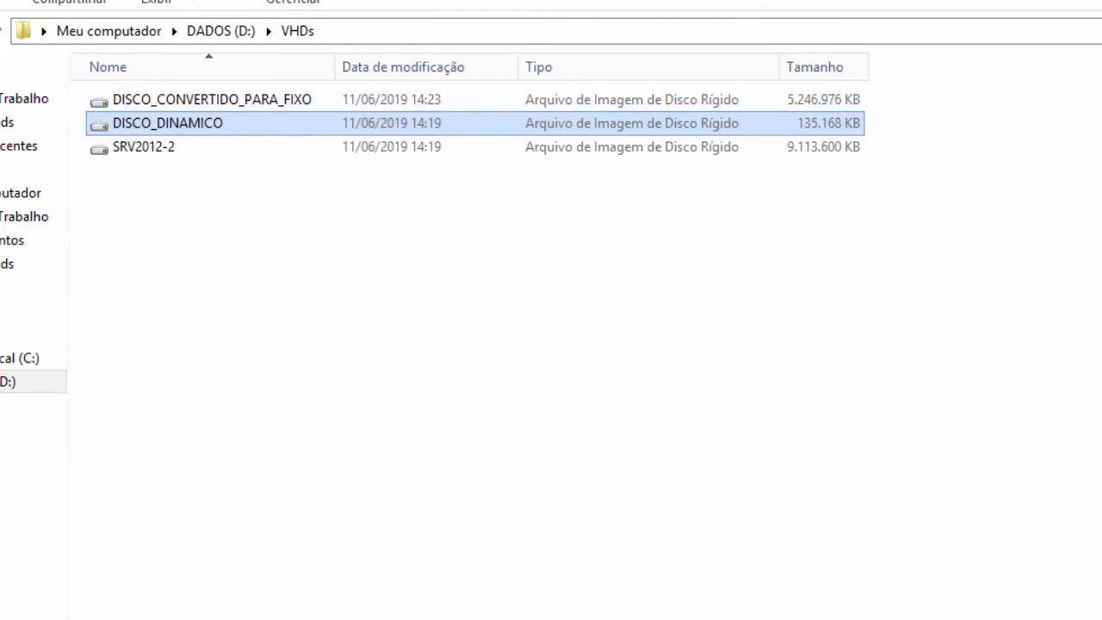
Step: Check the DISCO_CONVERTIDO_PARA_FIXO file in the VHDs folder and shrink that folder window to monitor the conversion progress behind it
left_click(390, 99)
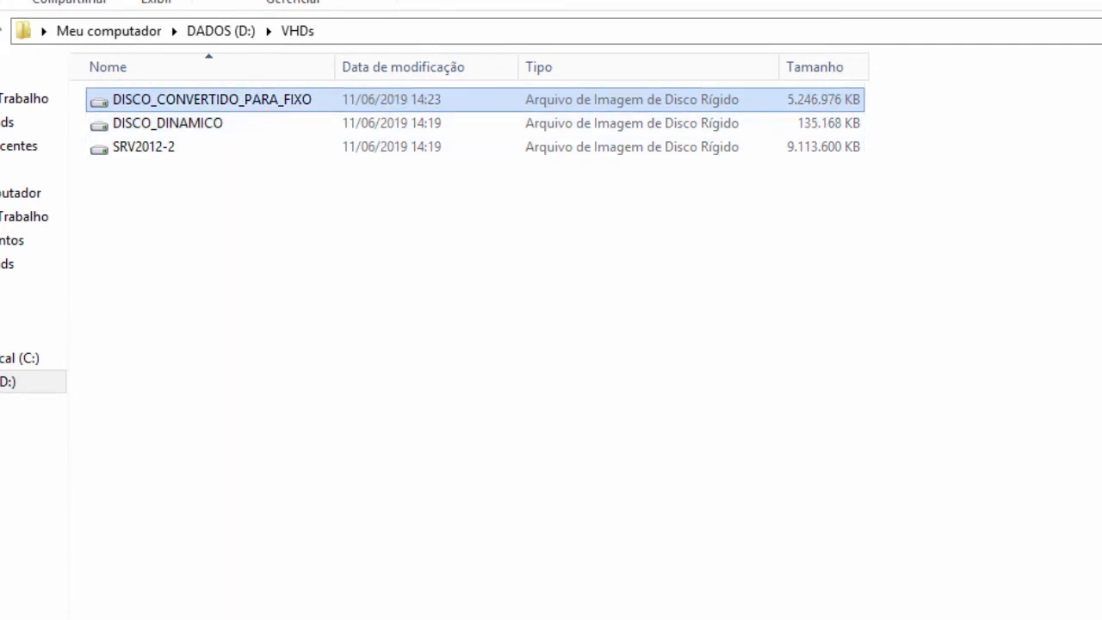
left_click(267, 606)
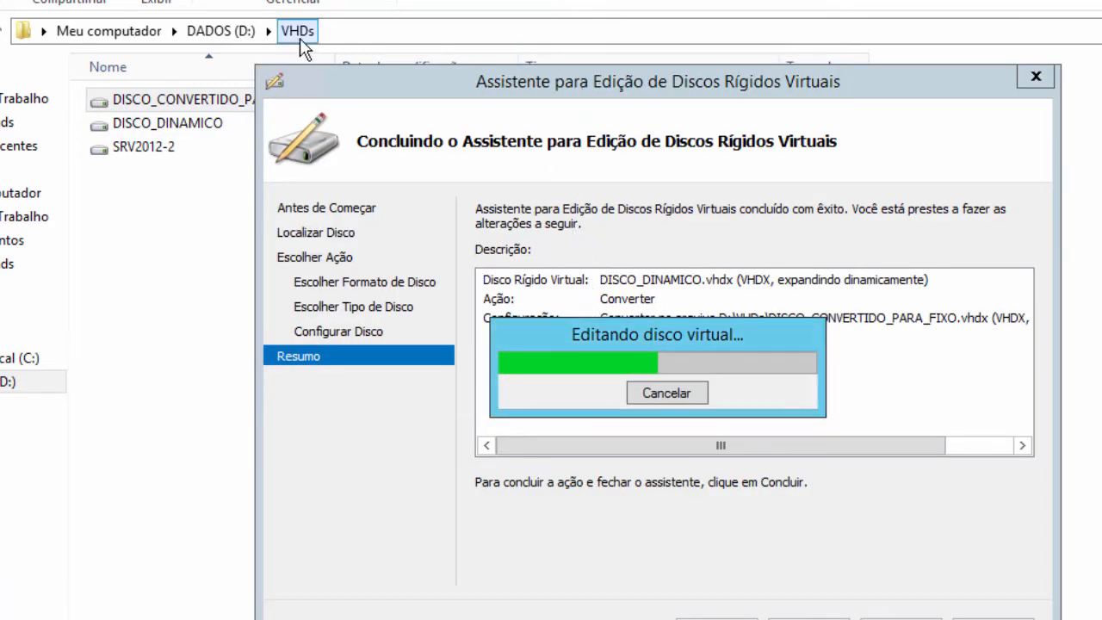
double_click(456, 2)
left_click_drag(516, 138, 509, 483)
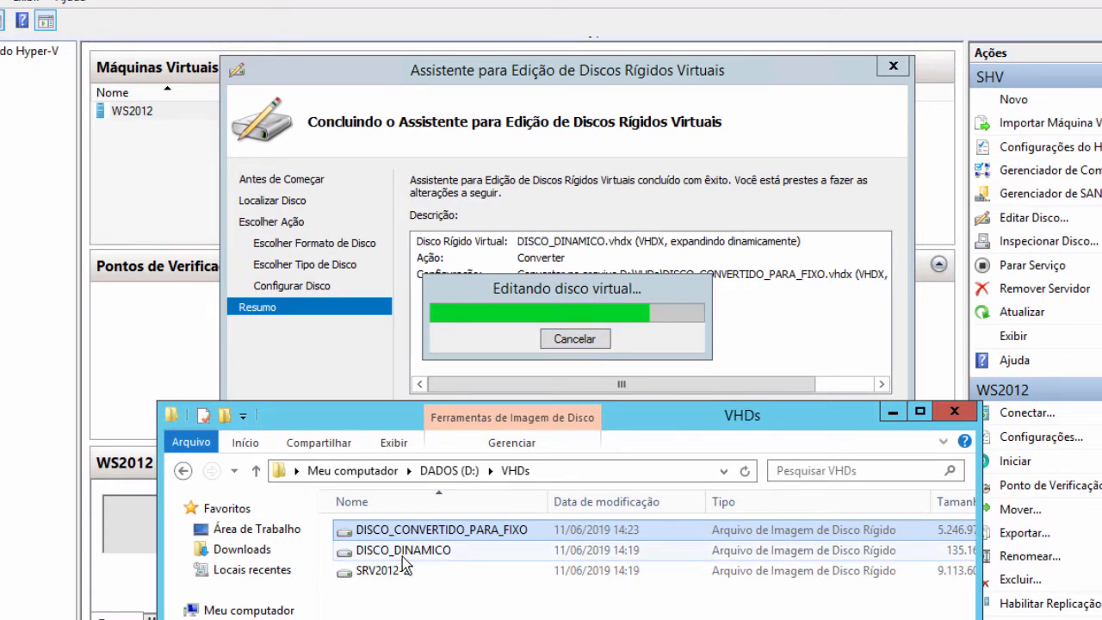
mouse_move(403, 561)
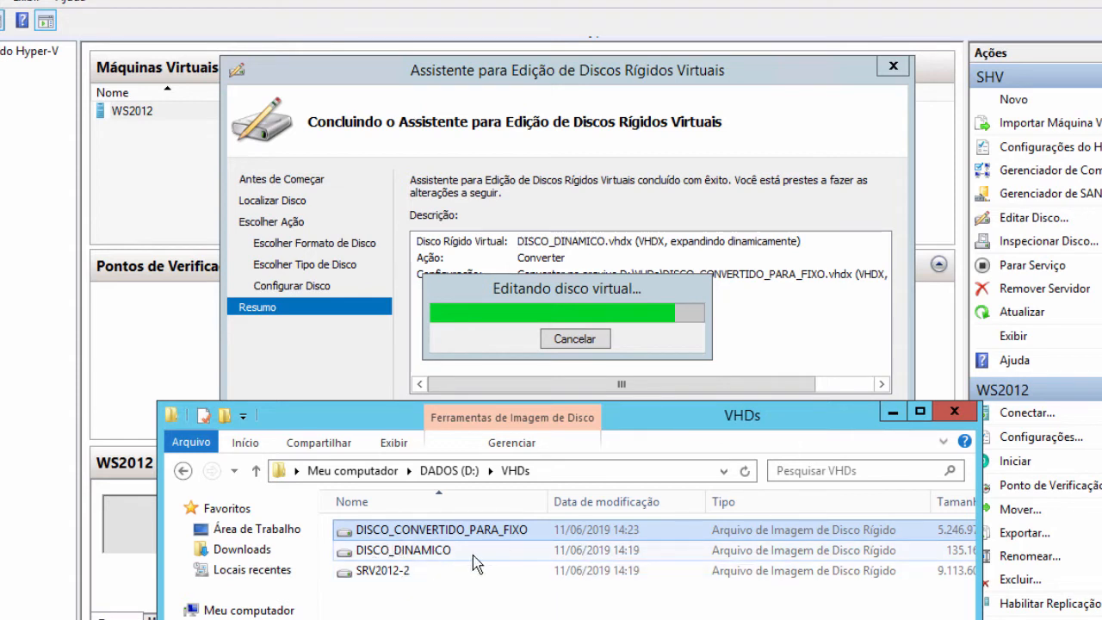
mouse_move(477, 563)
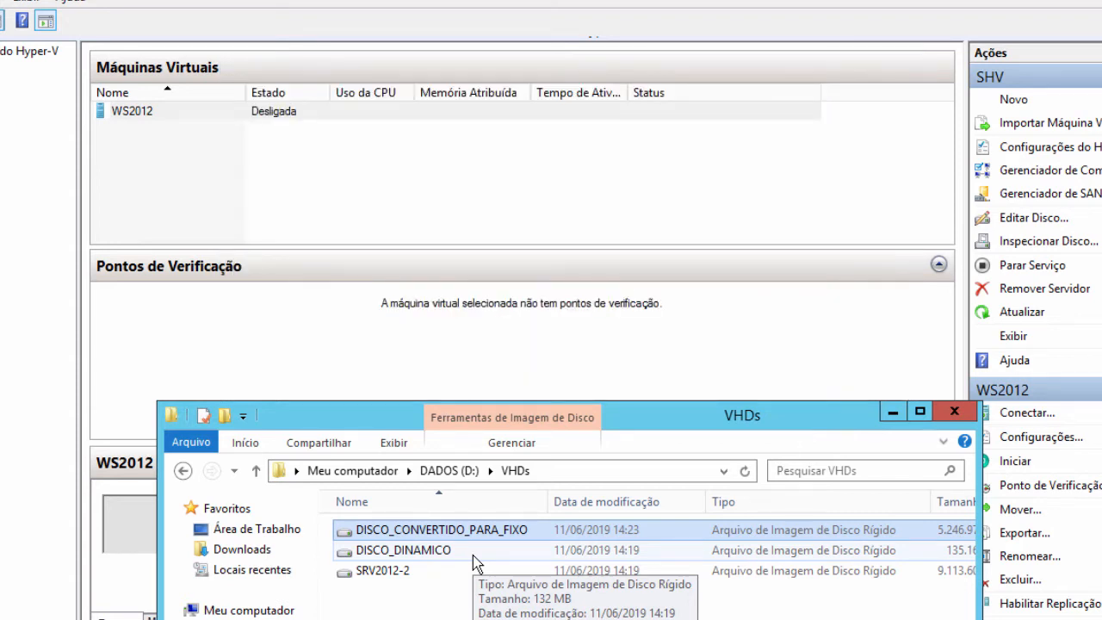
Step: Maximize the VHDs folder window and compare the file sizes of DISCO_DINAMICO and DISCO_CONVERTIDO_PARA_FIXO
left_click(918, 412)
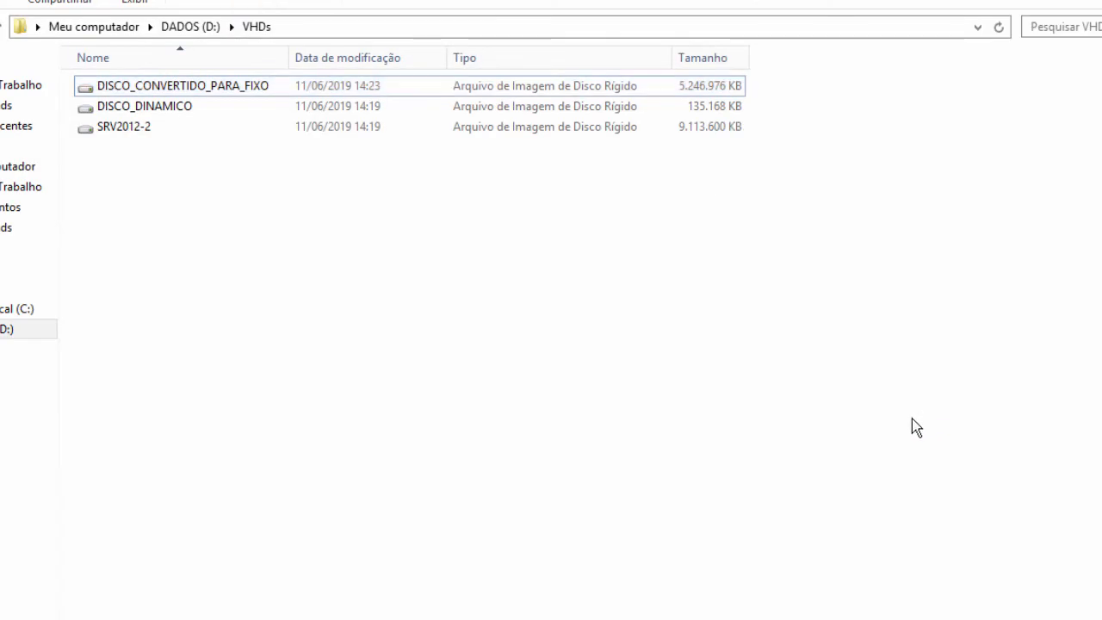
left_click(156, 111)
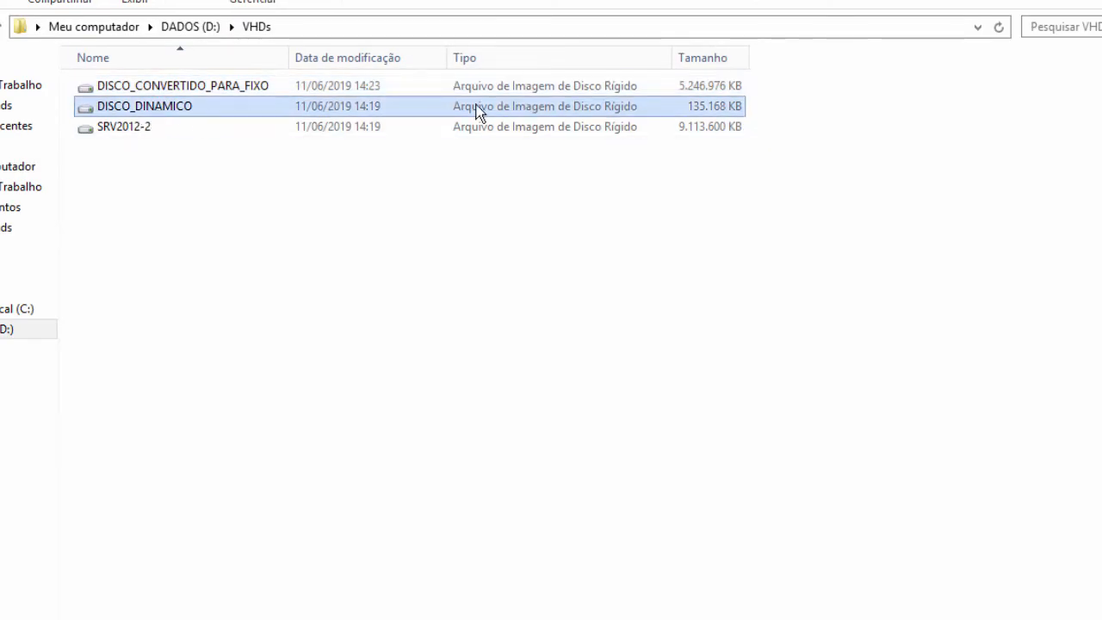
left_click(202, 87)
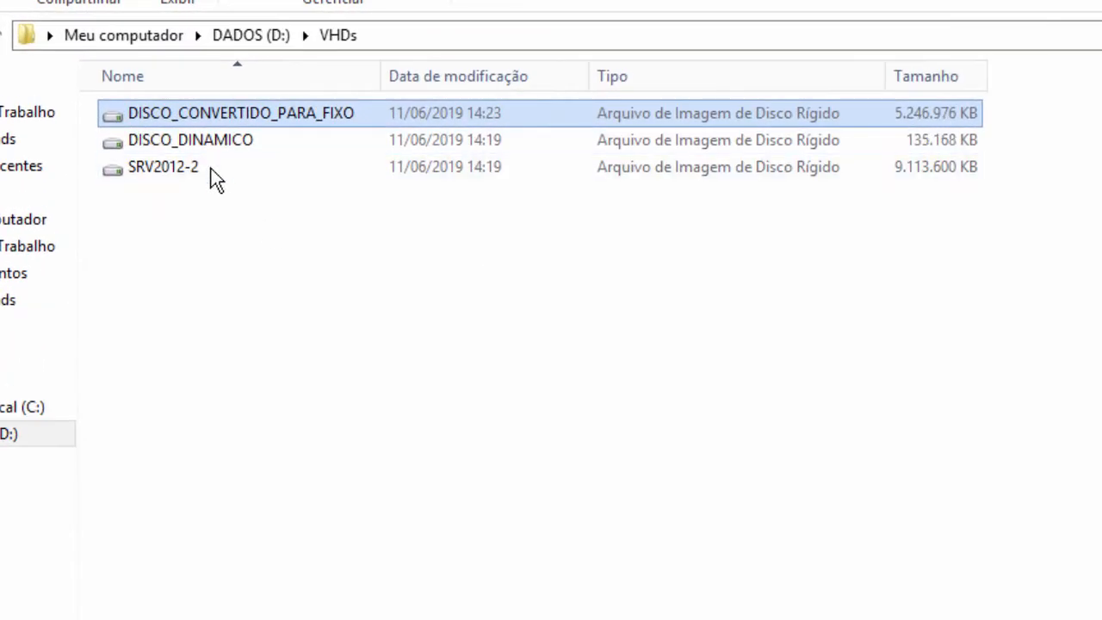
left_click(206, 144)
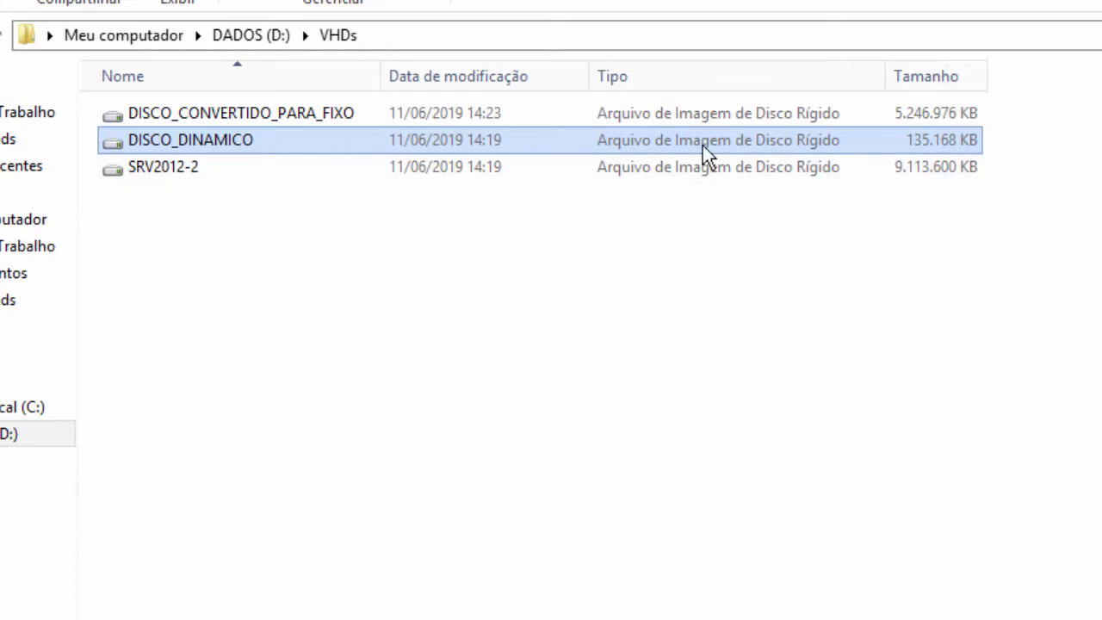
left_click(366, 109)
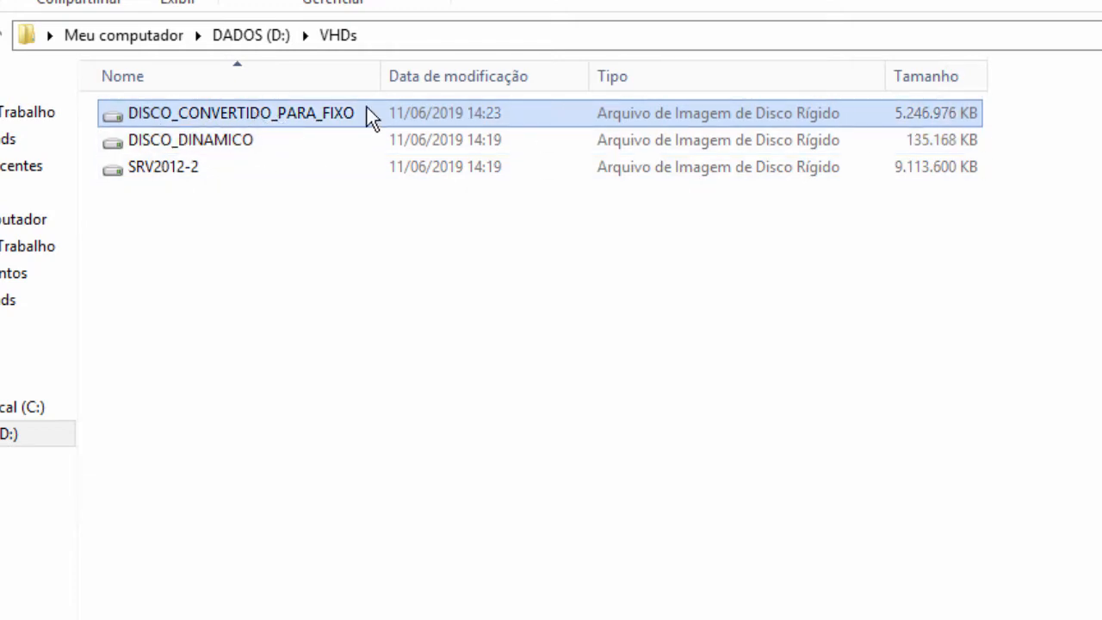
left_click(225, 148)
left_click(321, 120)
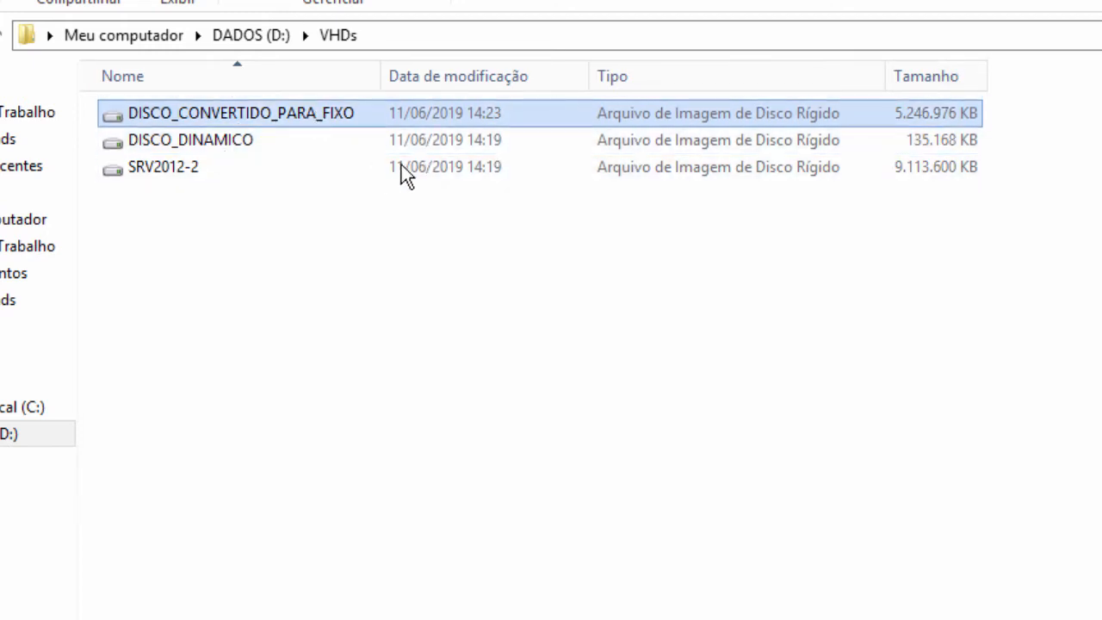
Step: Examine the size on disk in the properties of DISCO_CONVERTIDO_PARA_FIXO, and close the properties and the folder window
right_click(737, 112)
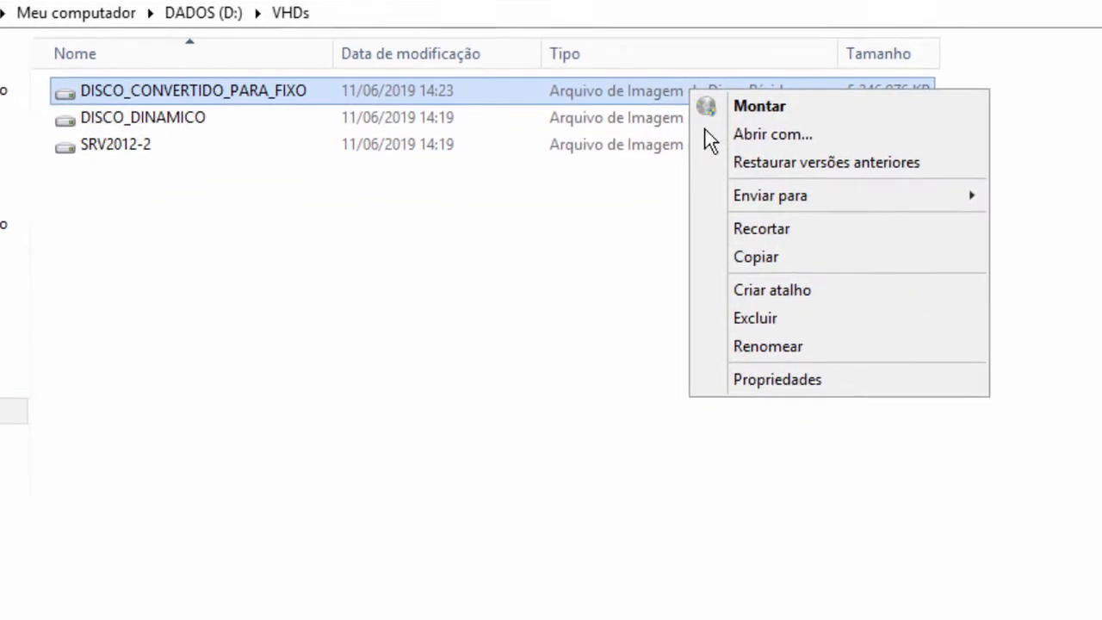
left_click(827, 403)
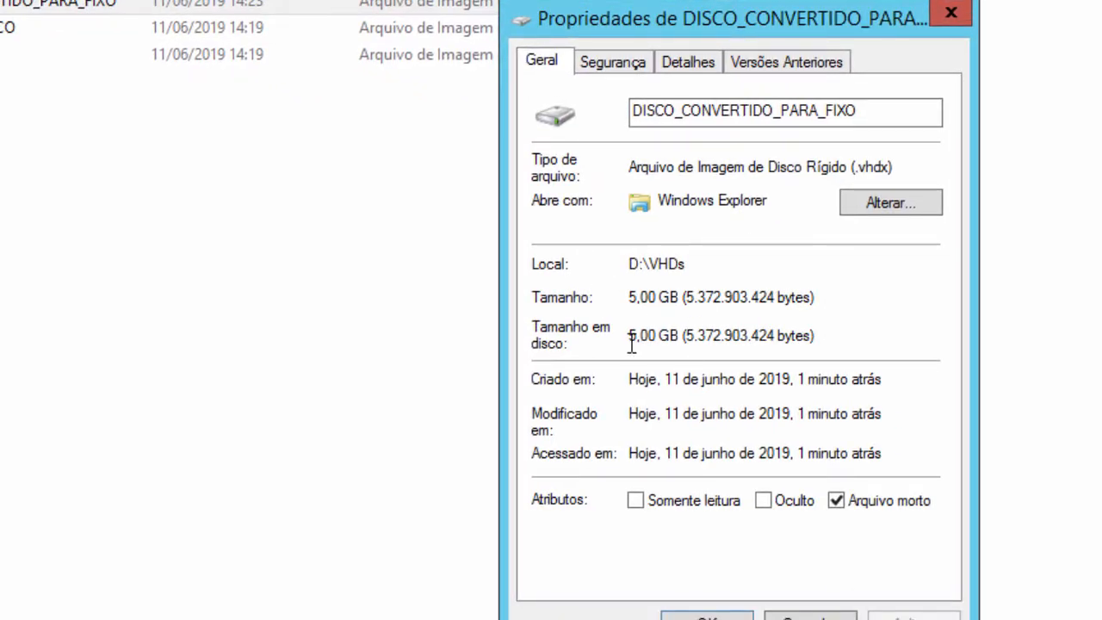
left_click(706, 614)
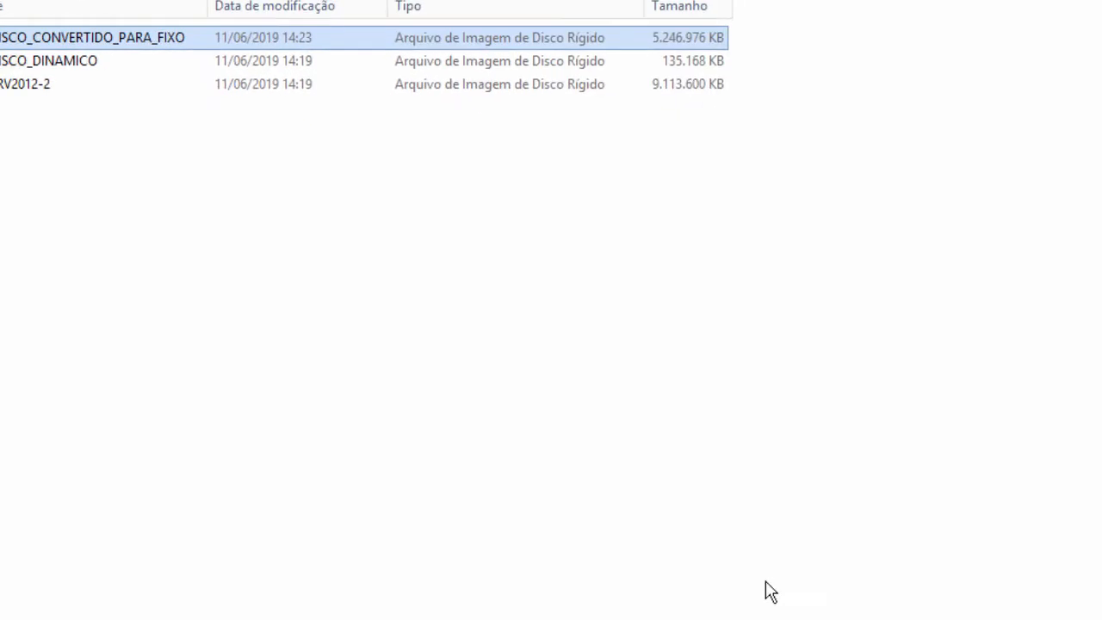
left_click(1078, 12)
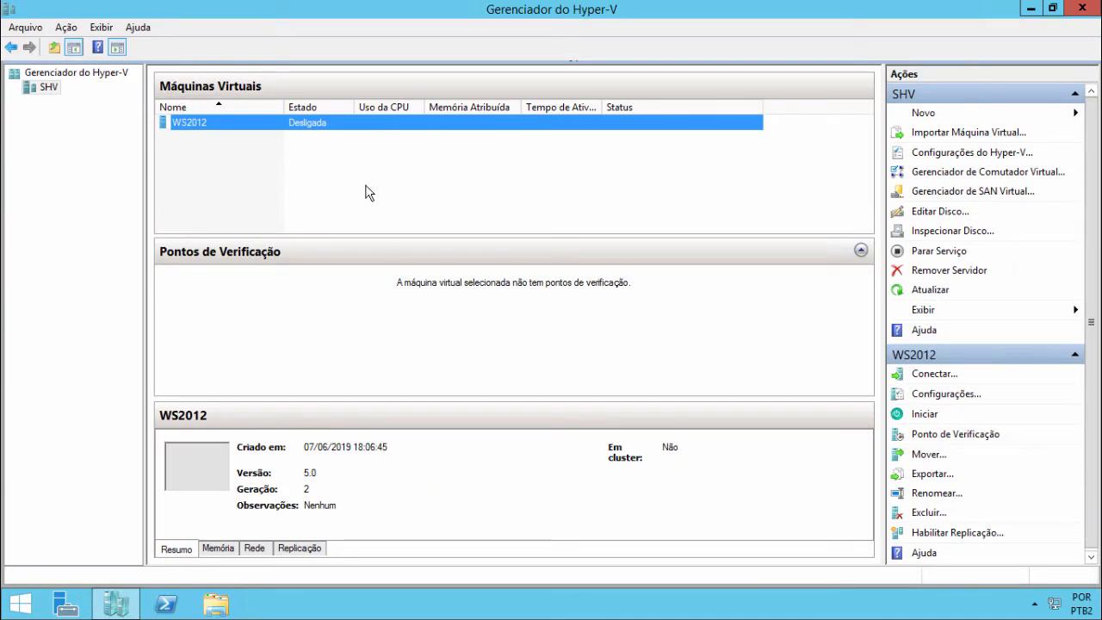
Step: Reopen the D:\VHDs folder to review the DISCO_DINAMICO file, and return to the Hyper-V manager
left_click(195, 595)
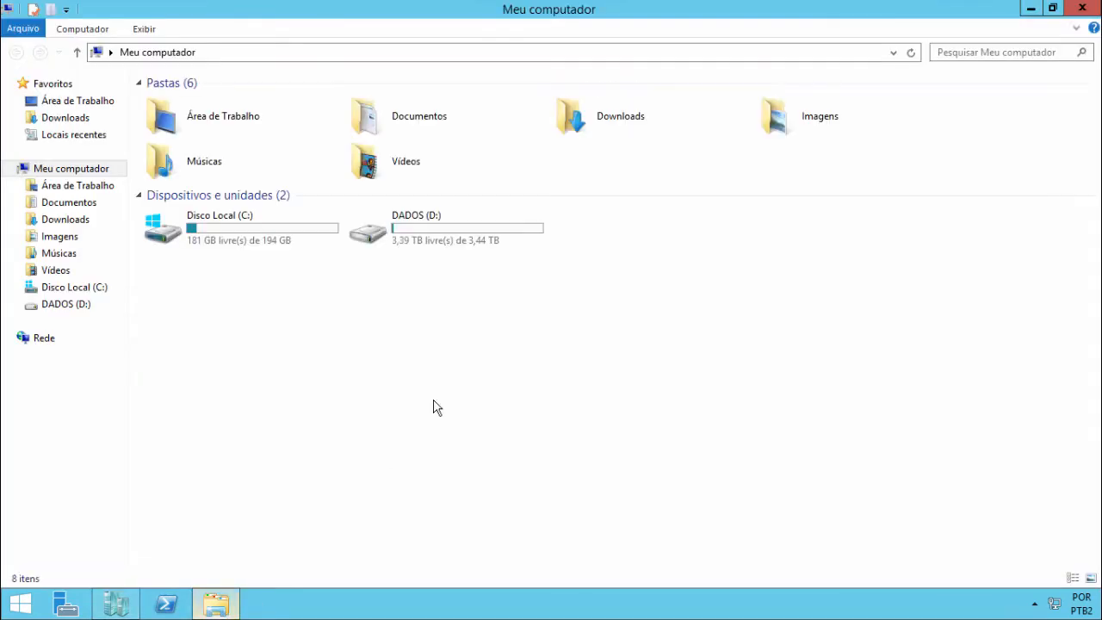
double_click(462, 228)
double_click(172, 118)
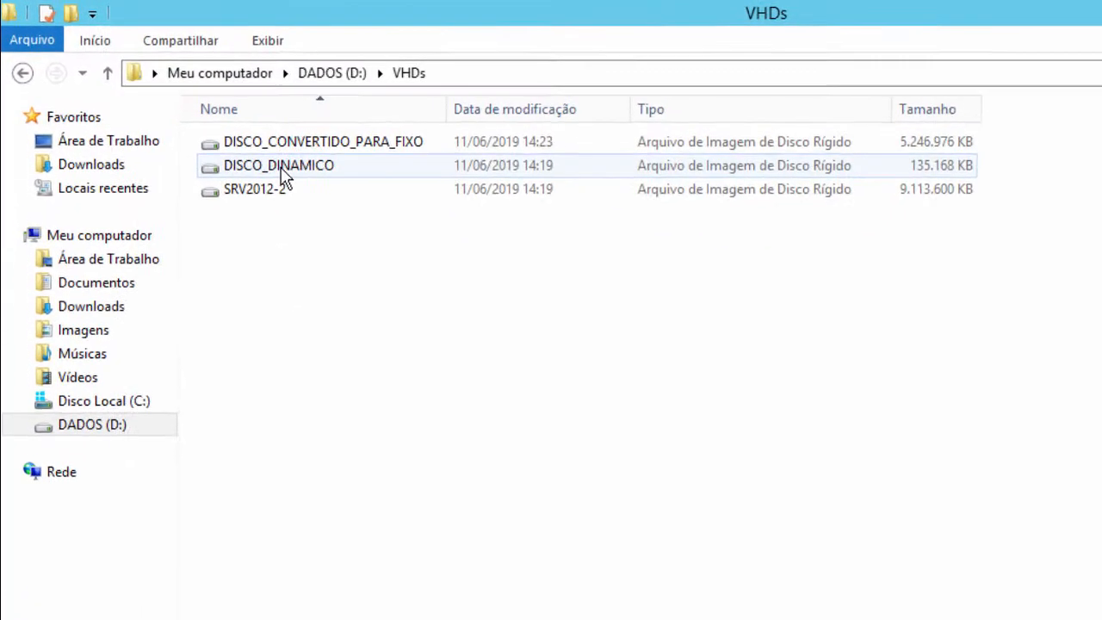
left_click(220, 128)
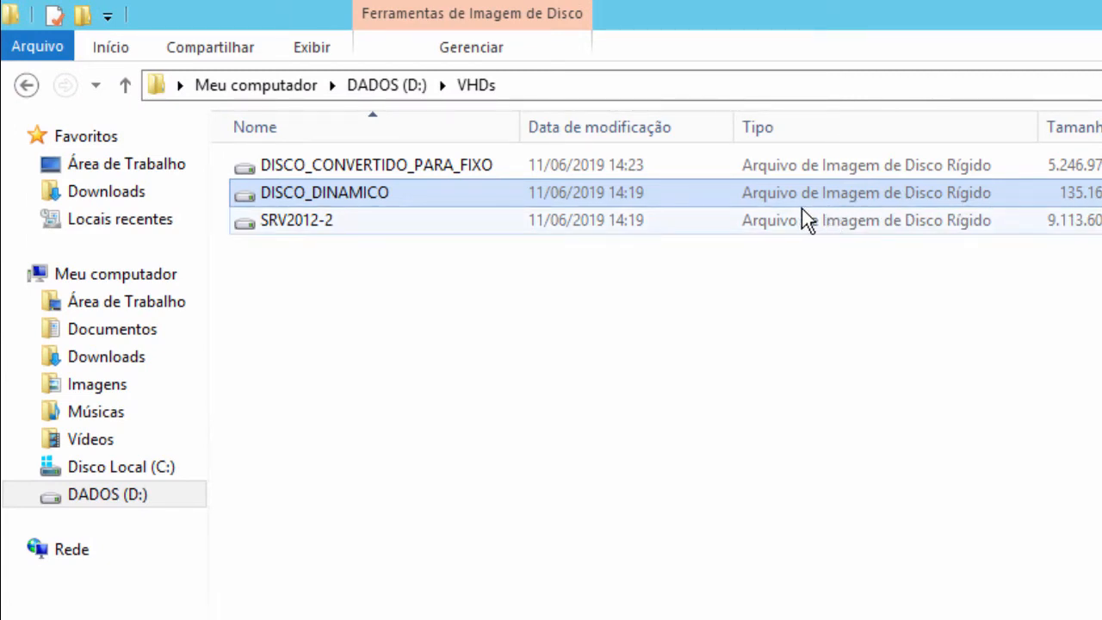
left_click(417, 175)
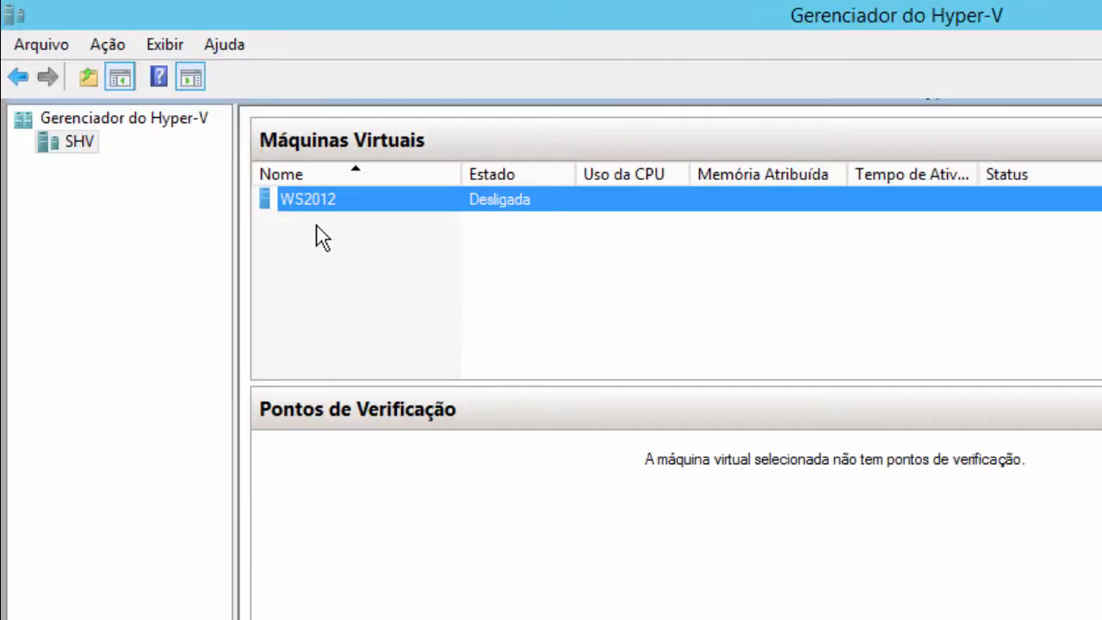
Step: Attach DISCO_CONVERTIDO_PARA_FIXO.vhdx from D:\VHDs as a new hard disk on the SCSI controller of the WS2012 virtual machine and save the settings
right_click(340, 207)
left_click(441, 267)
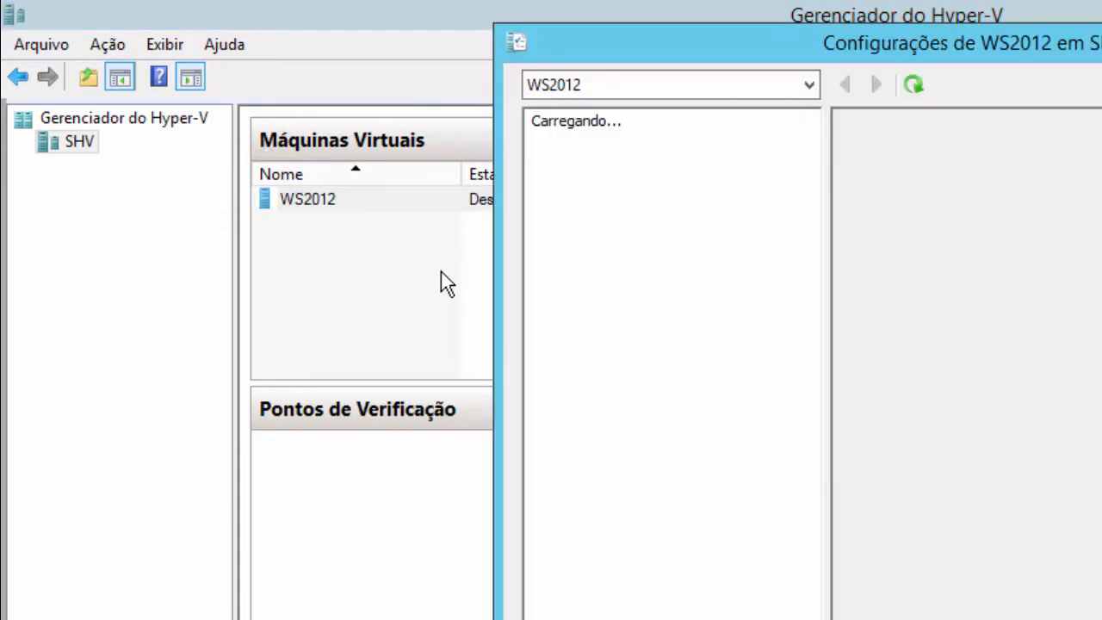
left_click_drag(830, 52, 779, 37)
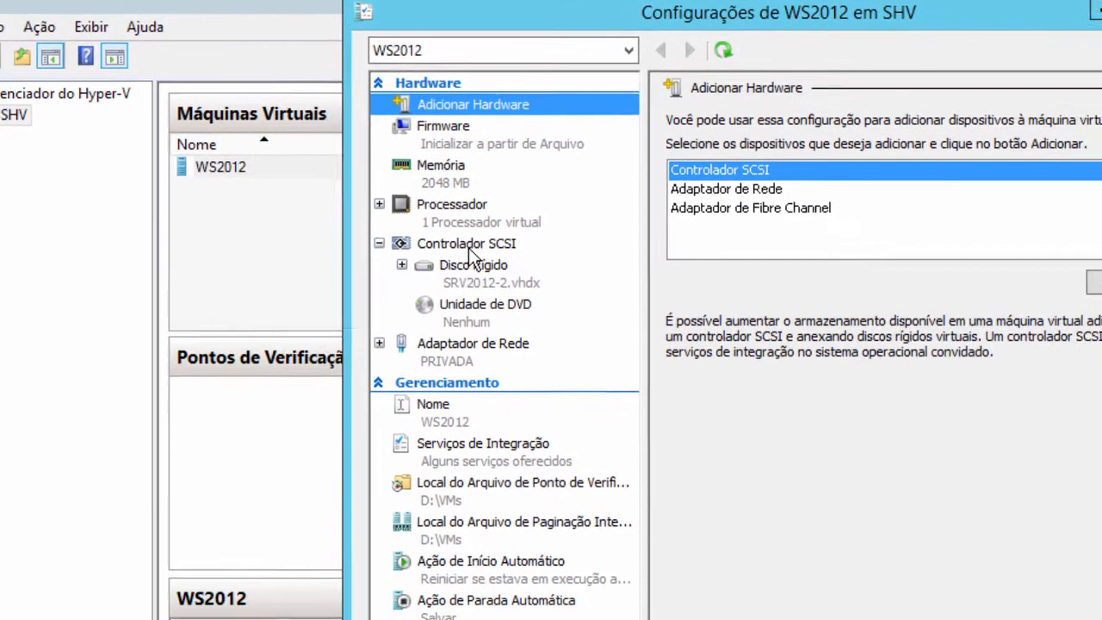
left_click(583, 286)
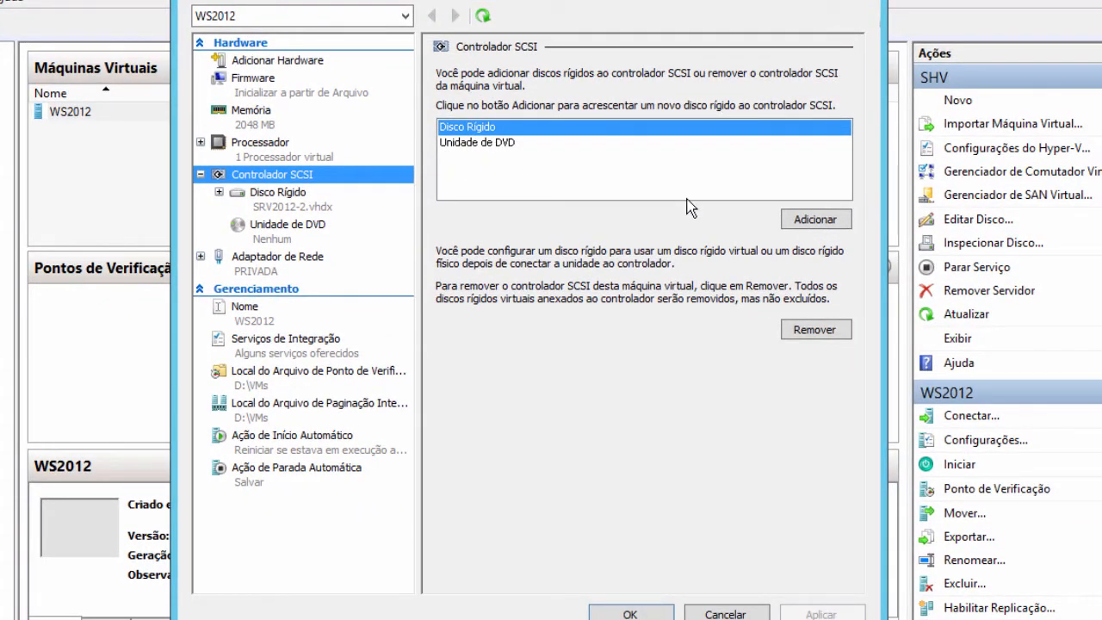
left_click(809, 222)
left_click(797, 275)
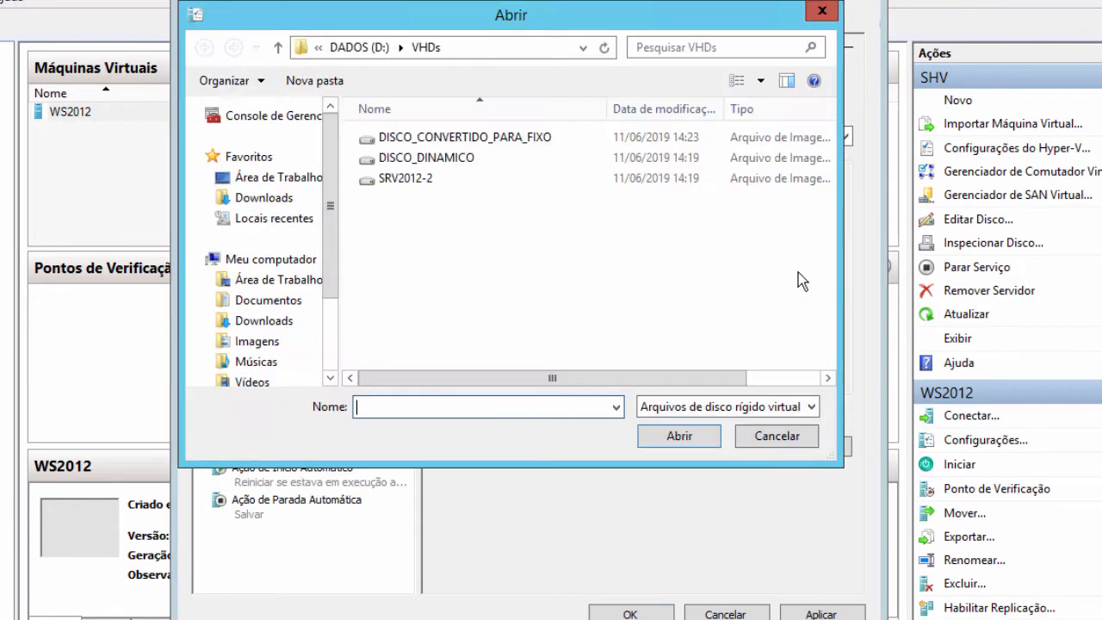
left_click(458, 140)
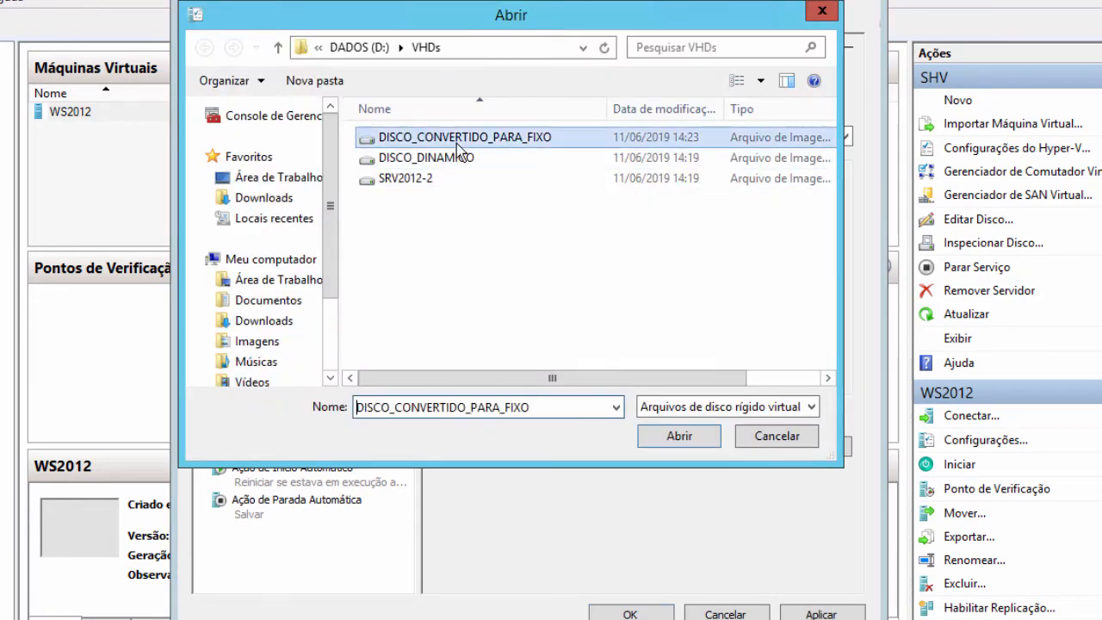
left_click(679, 439)
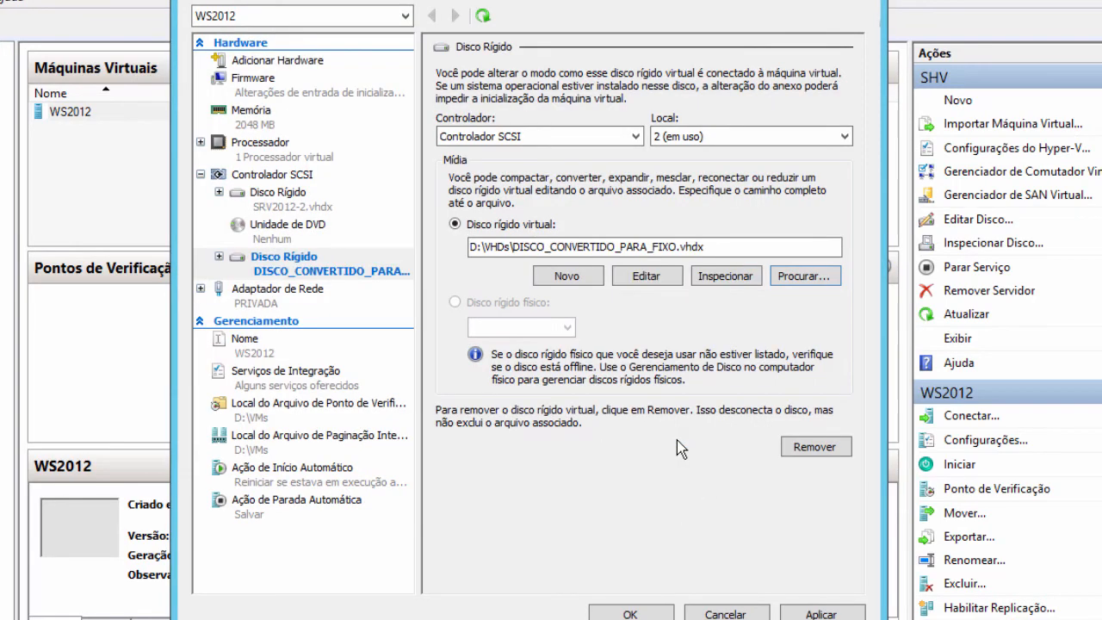
left_click(622, 613)
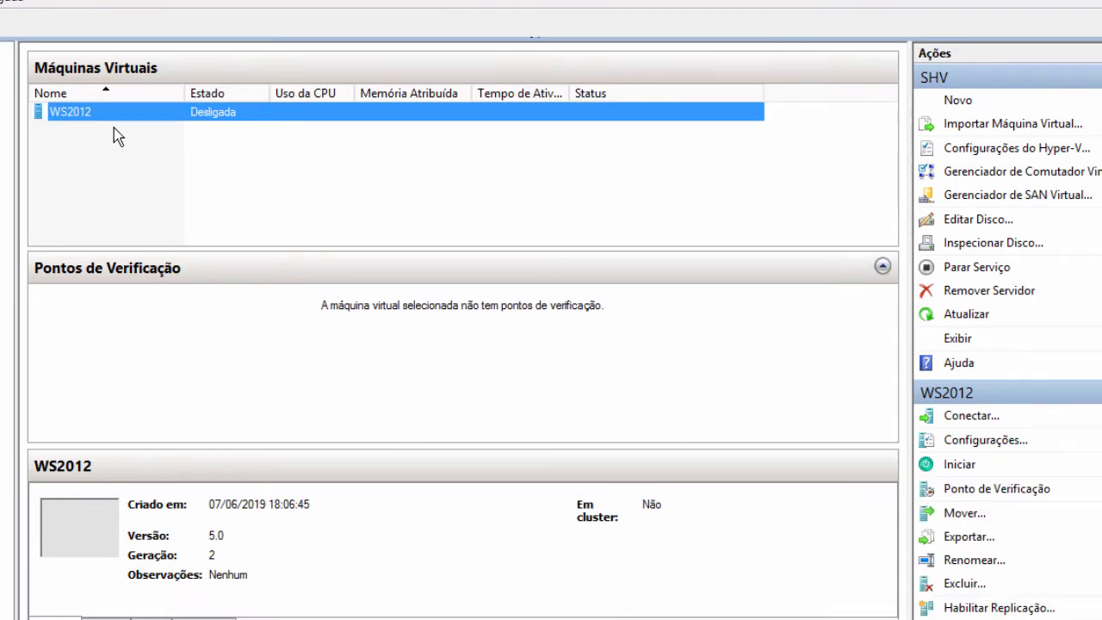
Step: Connect to the WS2012 virtual machine, start it, and boot the Windows Server 2012 R2 entry
right_click(128, 110)
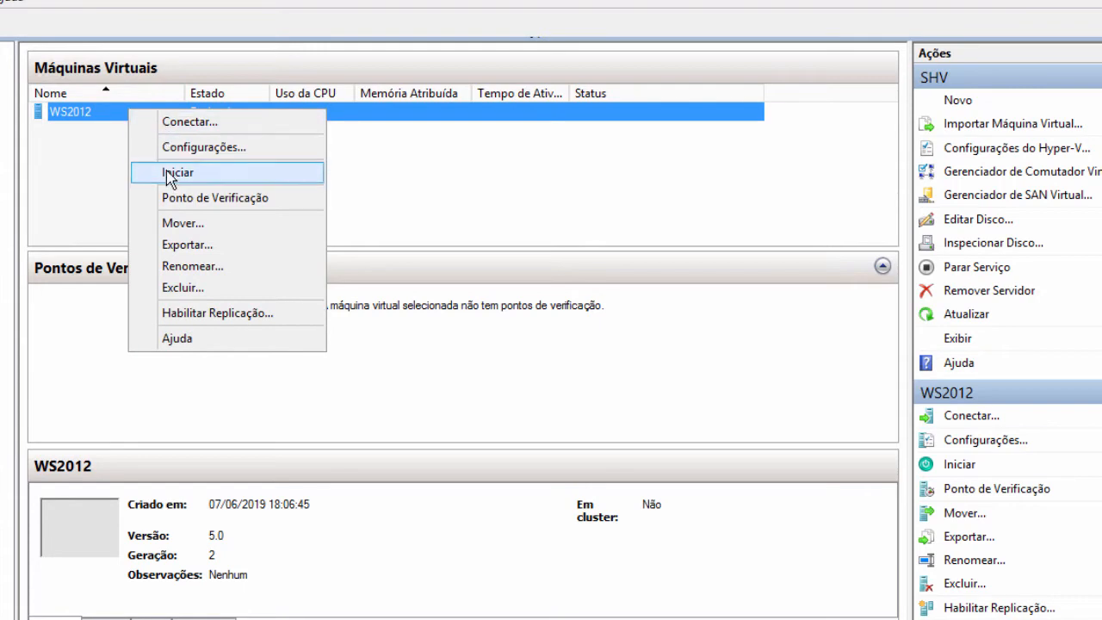
left_click(164, 123)
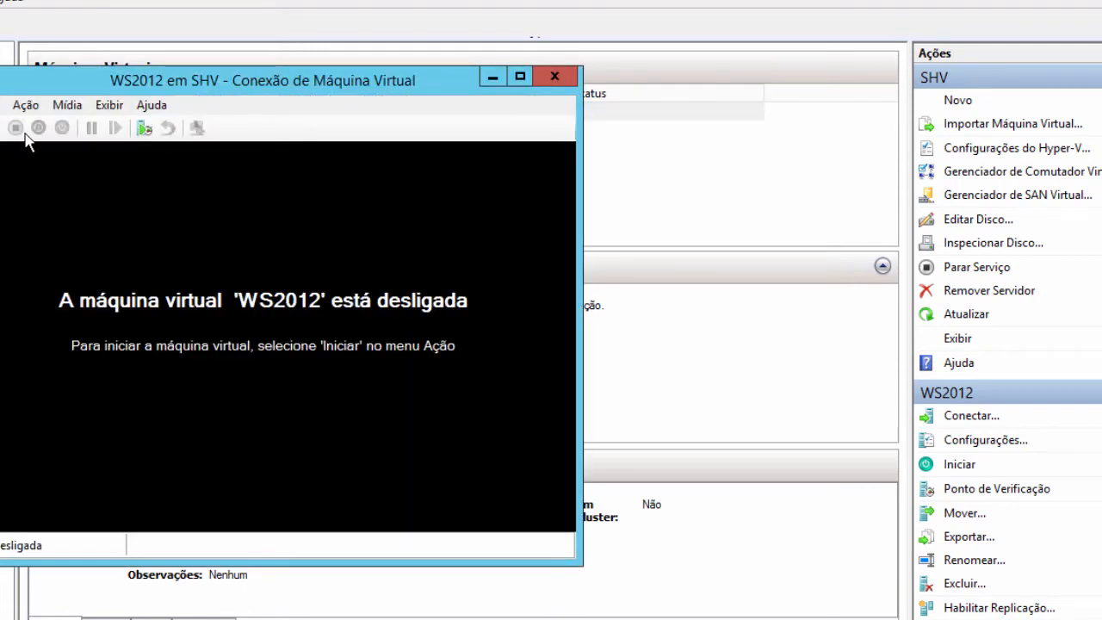
left_click(5, 127)
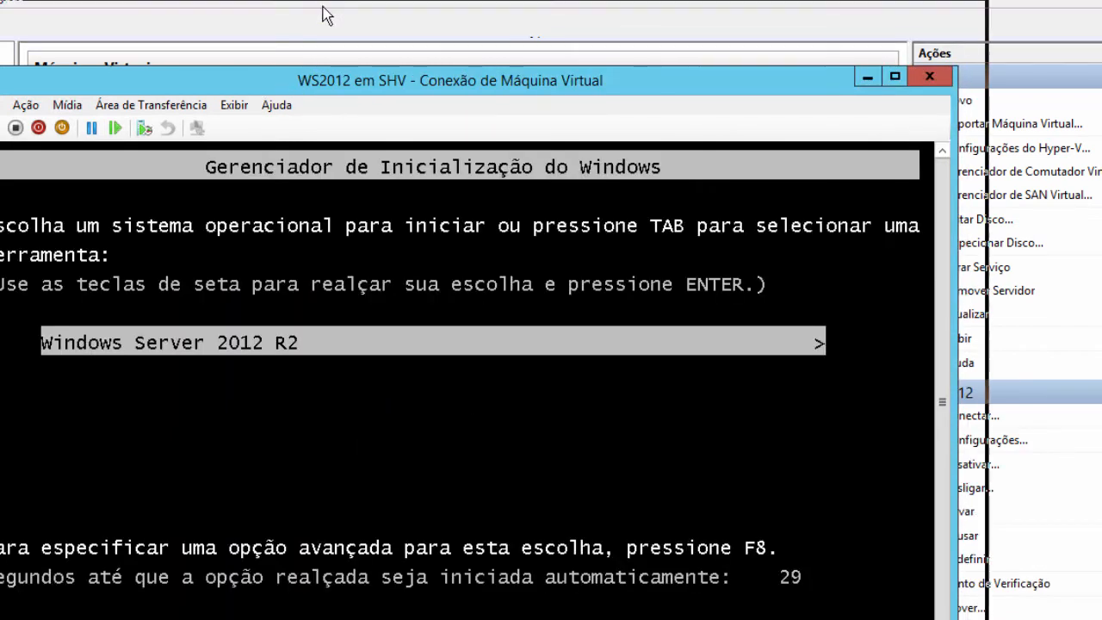
left_click_drag(290, 75, 331, 6)
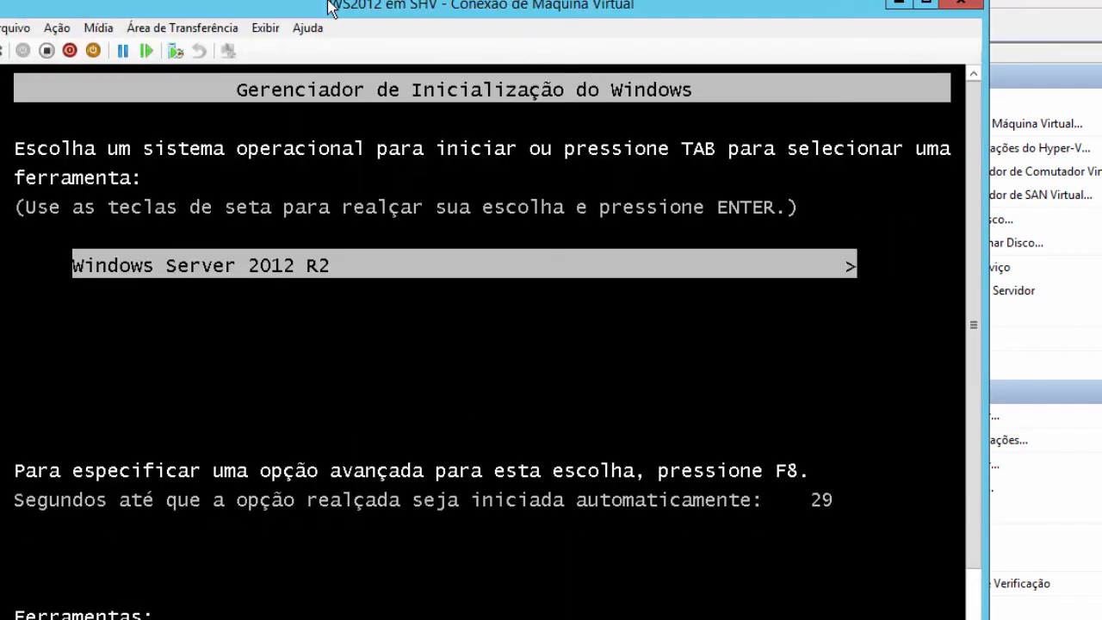
key("Return")
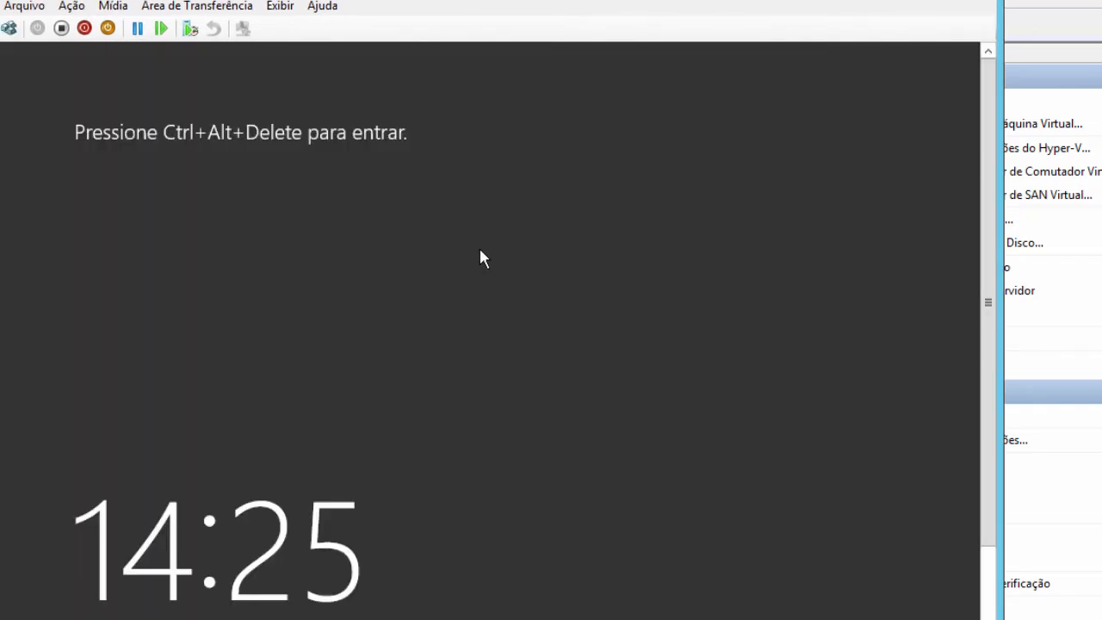
Step: Confirm the connection to the WS2012 session and switch it to full screen
left_click(543, 432)
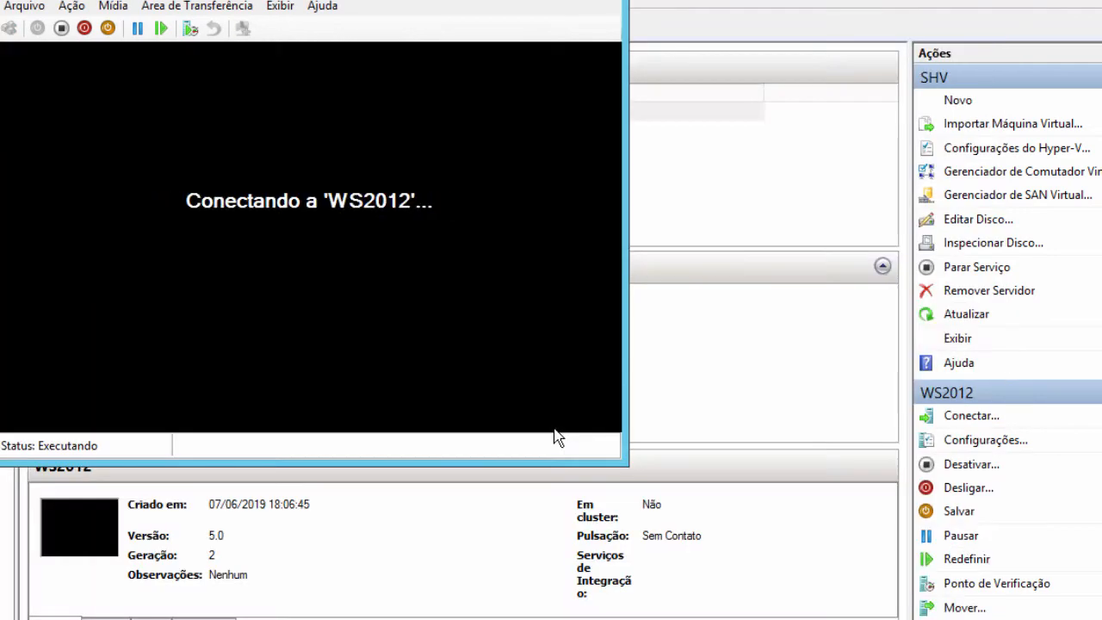
left_click(155, 6)
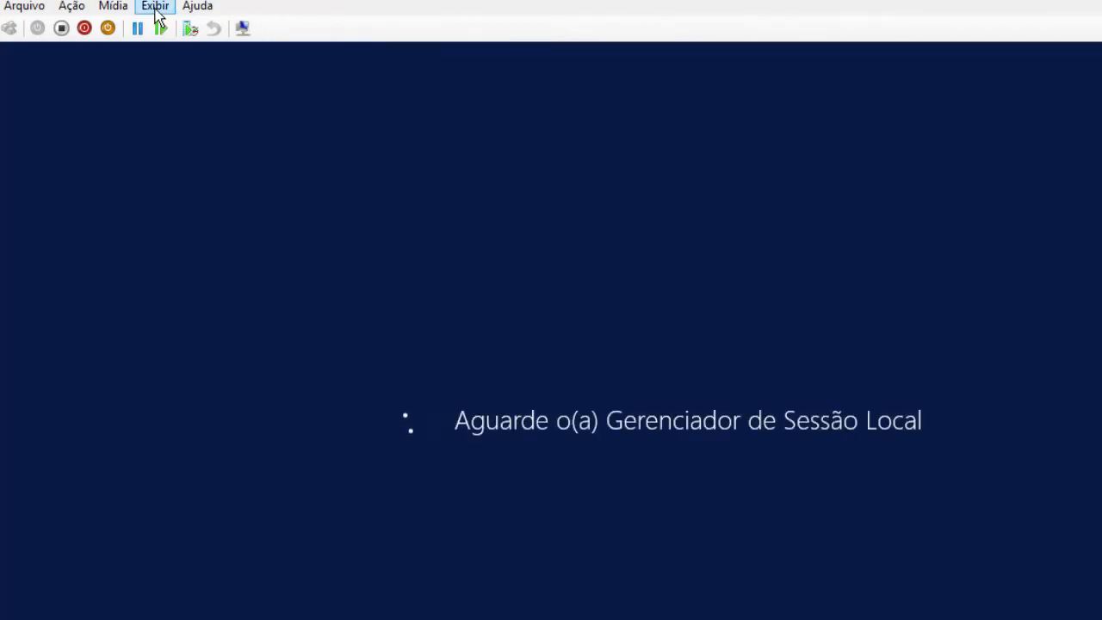
left_click(186, 33)
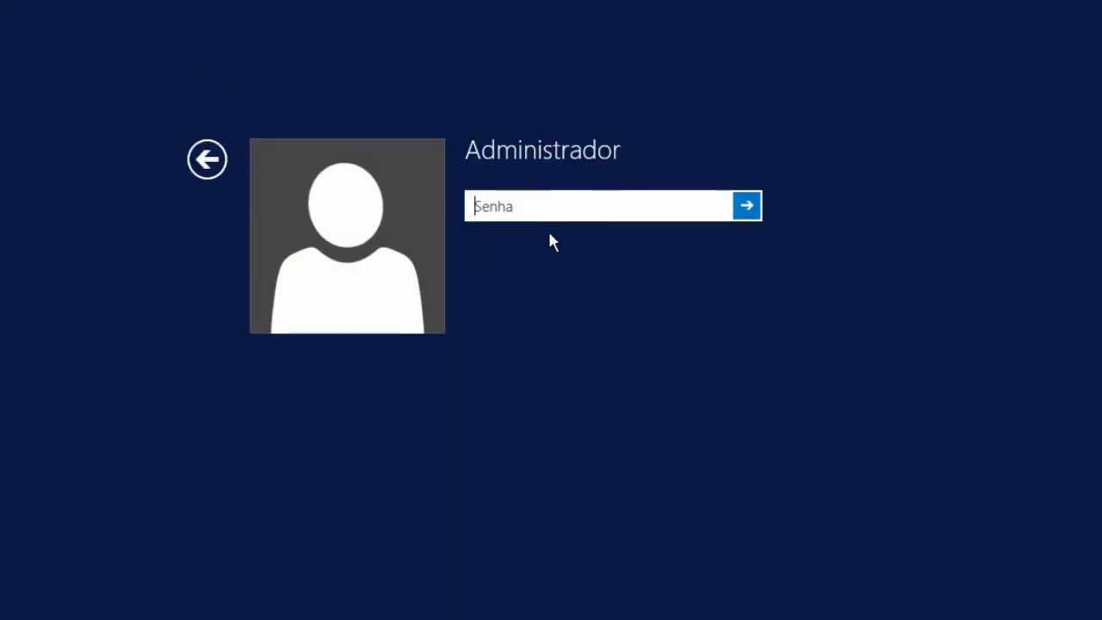
Step: Sign in to the Administrador account by entering the account password, re-entering it if rejected
type("•••••")
key("Return")
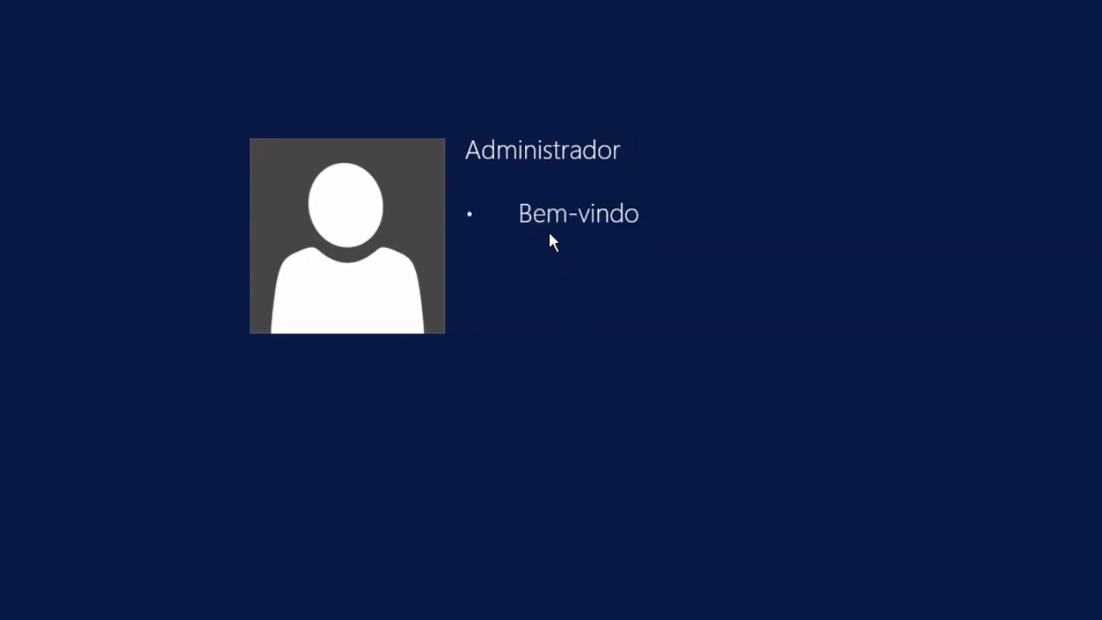
left_click(513, 238)
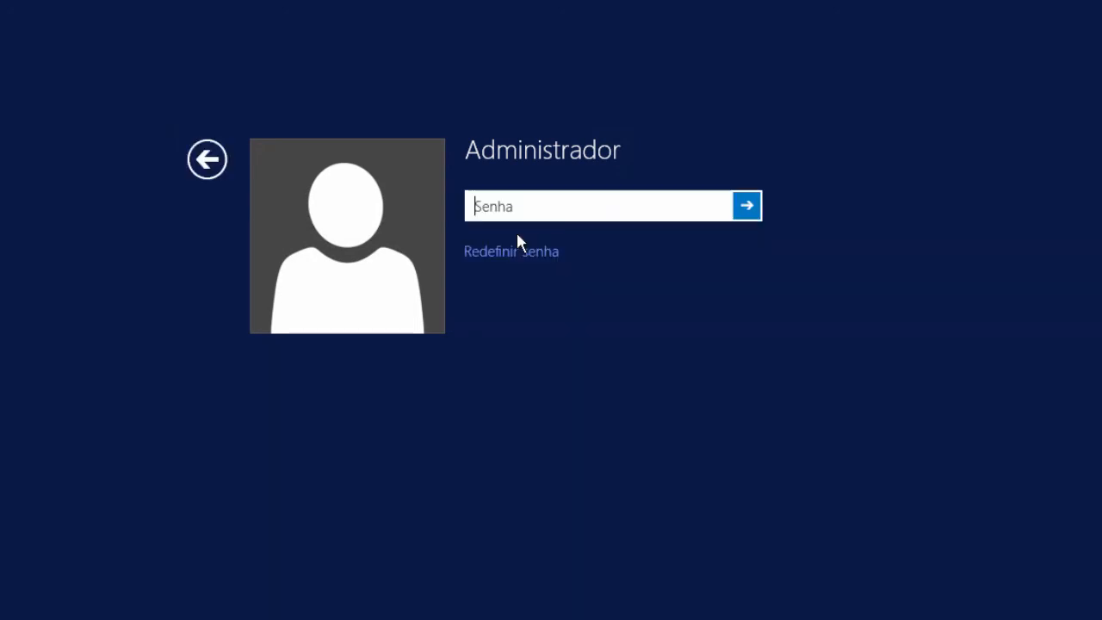
type("••••")
key("Return")
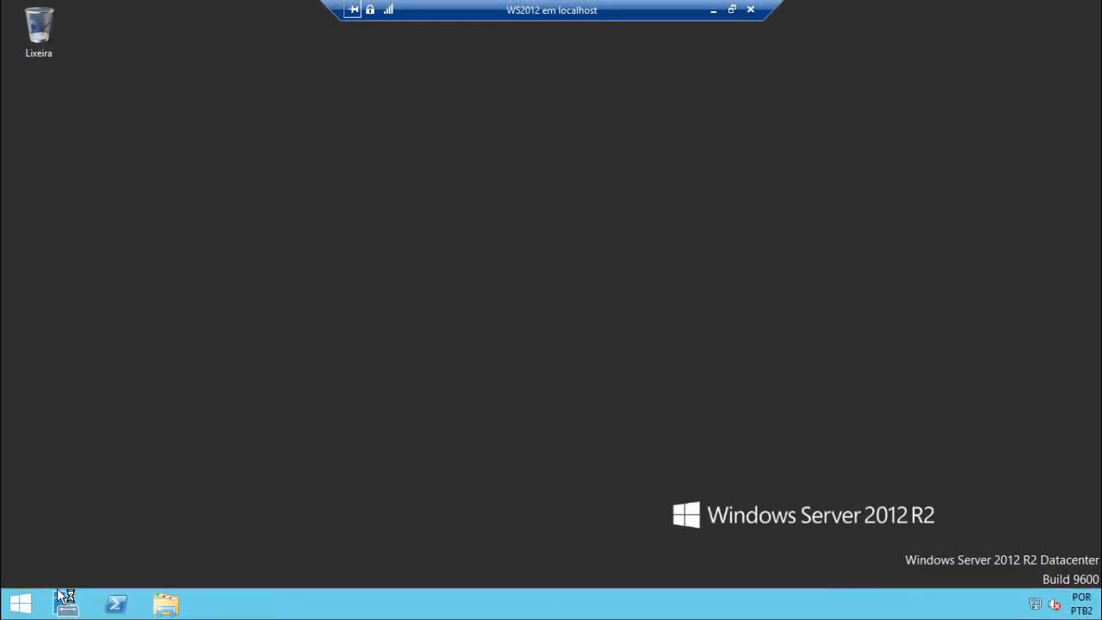
Step: Open Disk Management in the virtual machine, enlarge its window, and examine the Novo volume (E:) on Disco 1
right_click(19, 606)
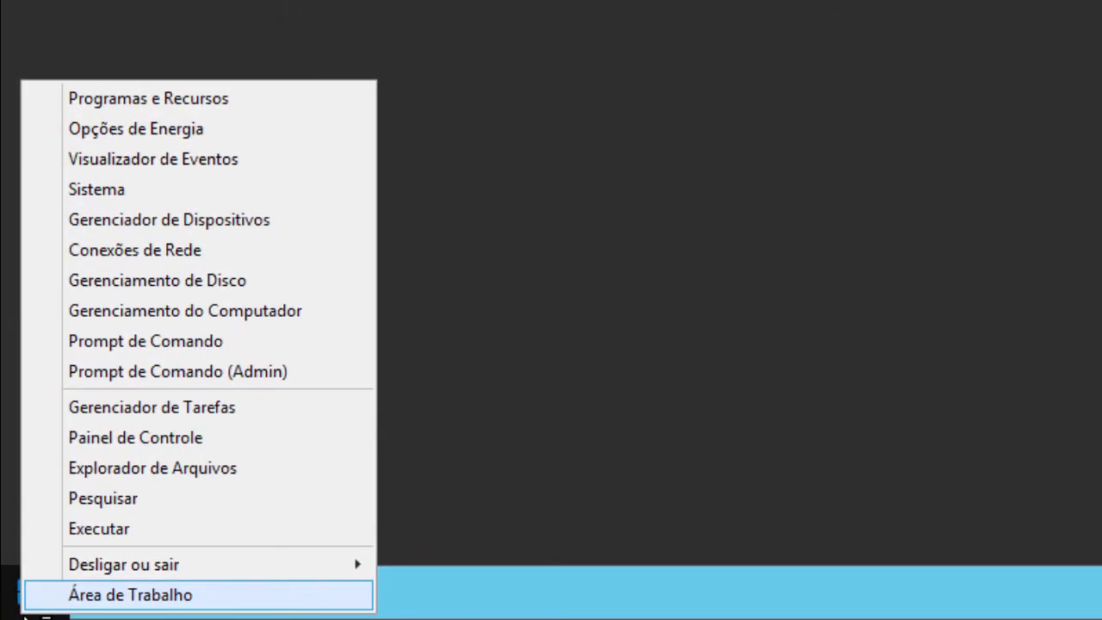
left_click(154, 281)
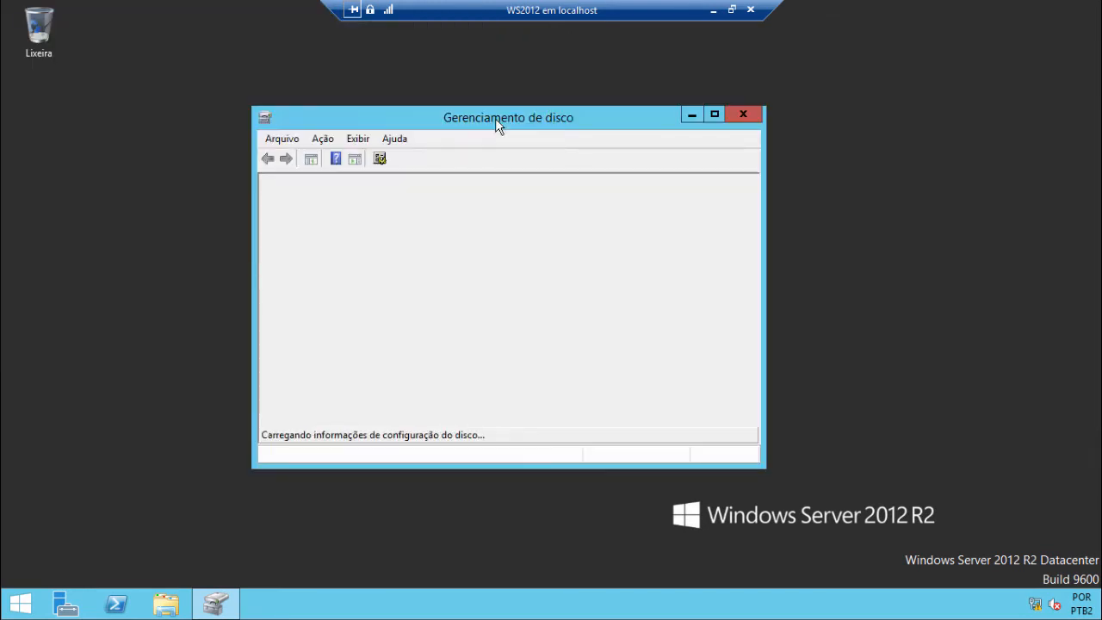
left_click_drag(495, 118, 433, 59)
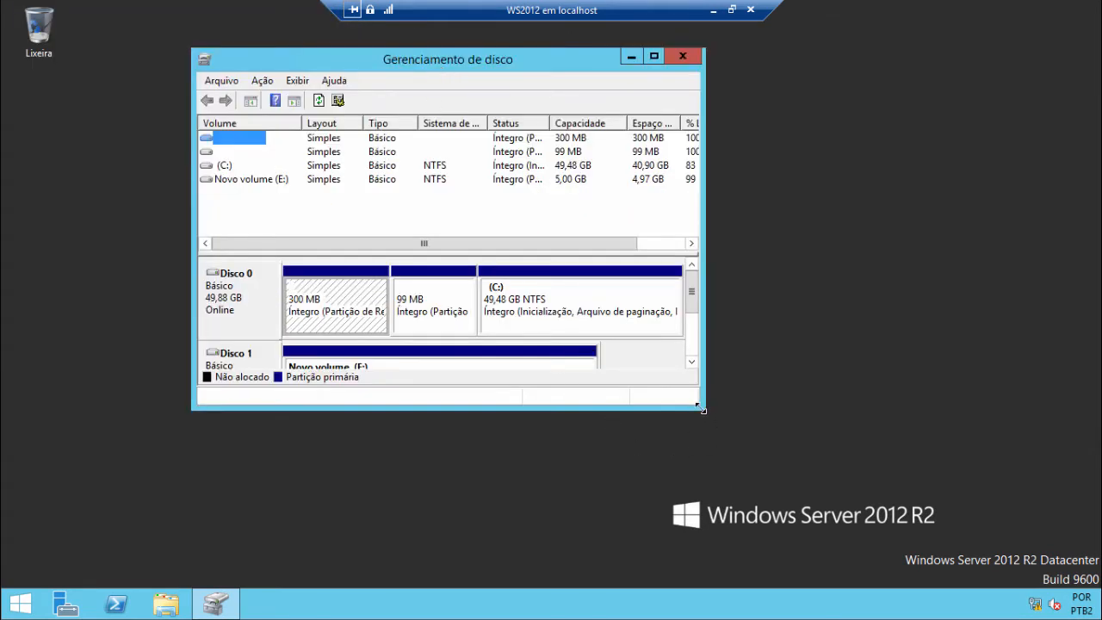
left_click_drag(707, 414, 786, 505)
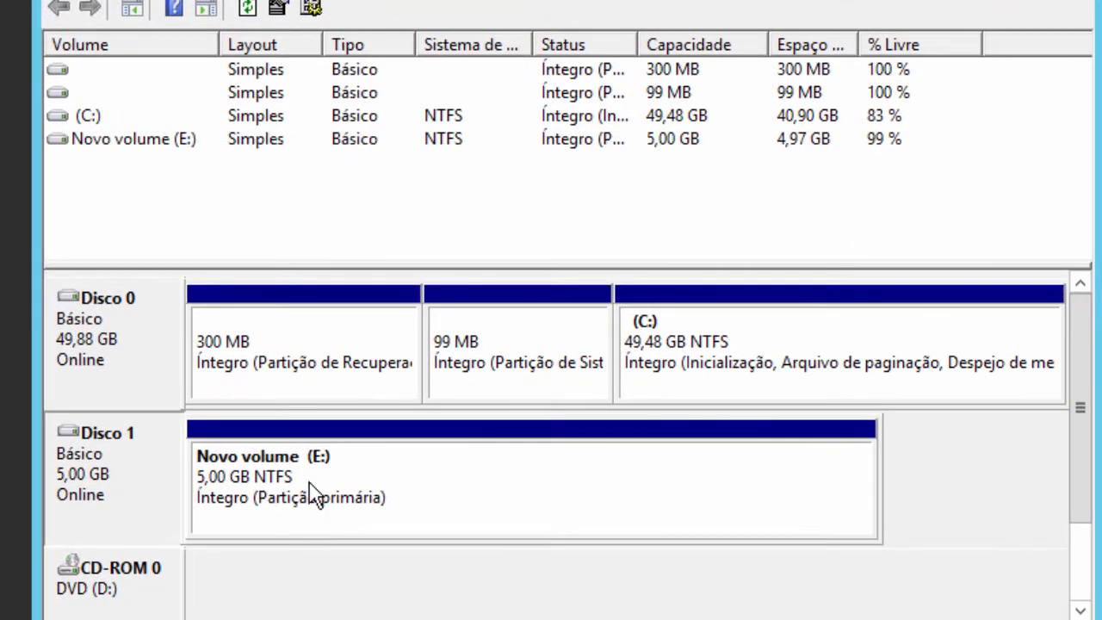
left_click(355, 393)
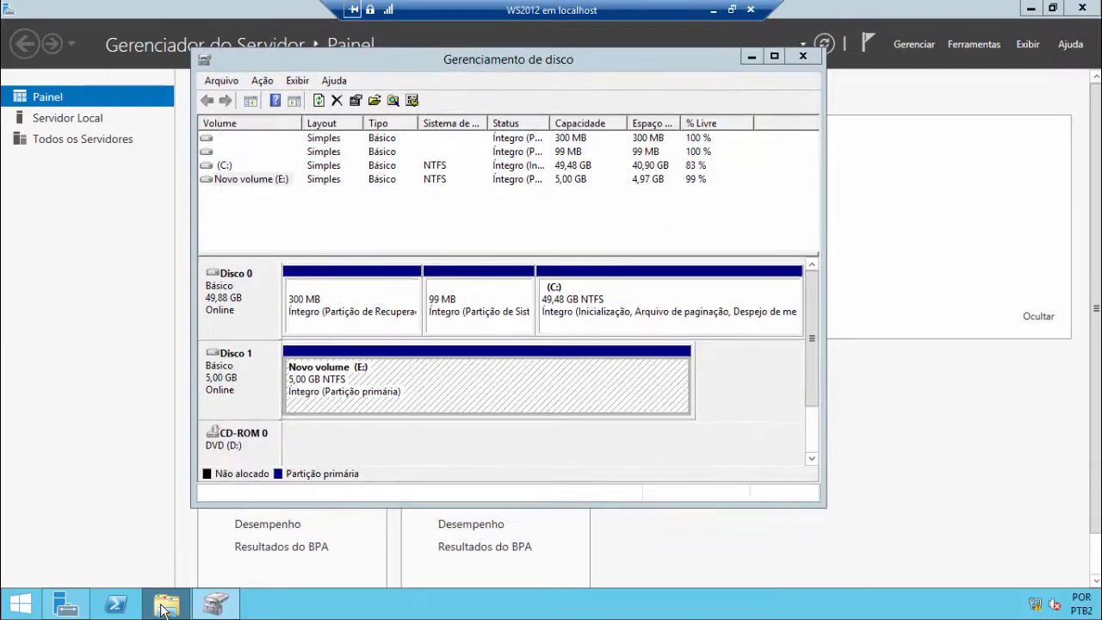
Step: Browse to Novo volume (E:) and open the TESTE text file to check that the data was preserved
left_click(166, 605)
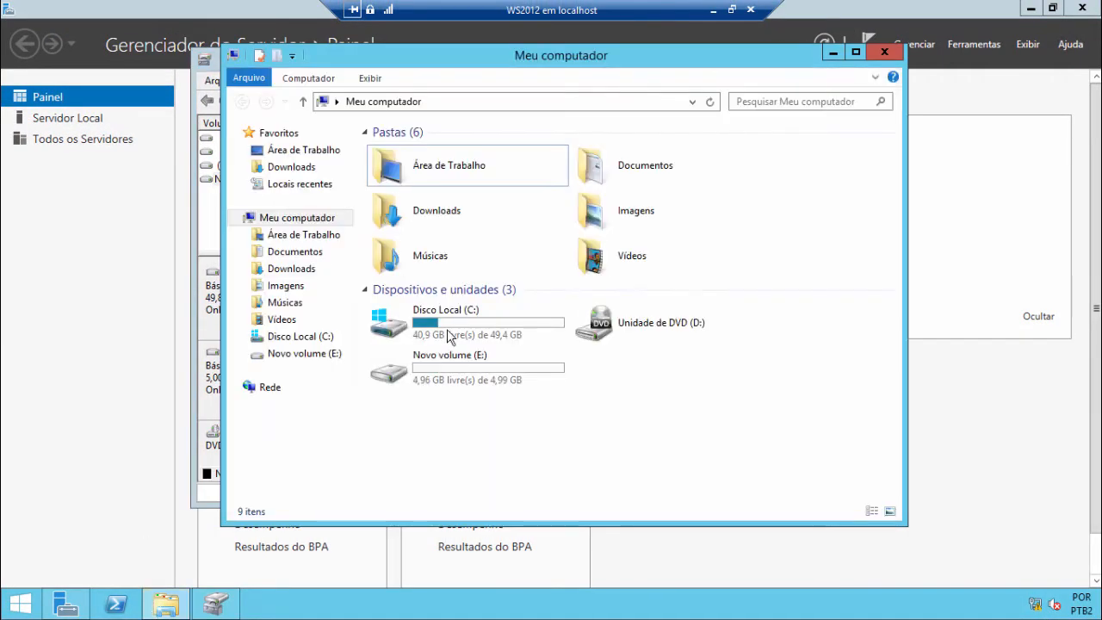
double_click(457, 378)
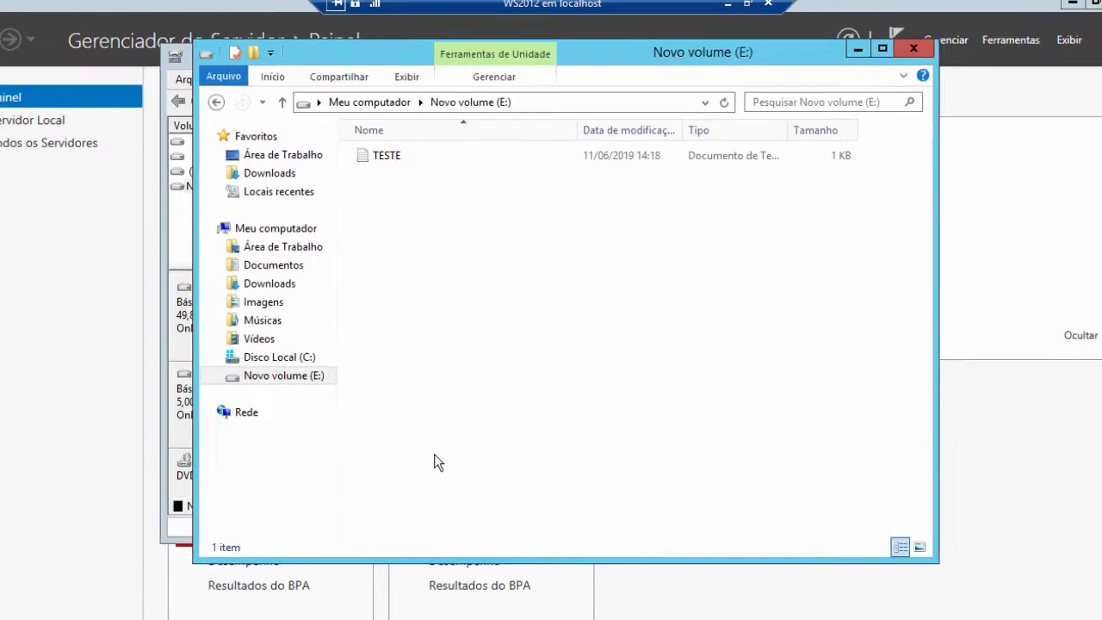
double_click(384, 156)
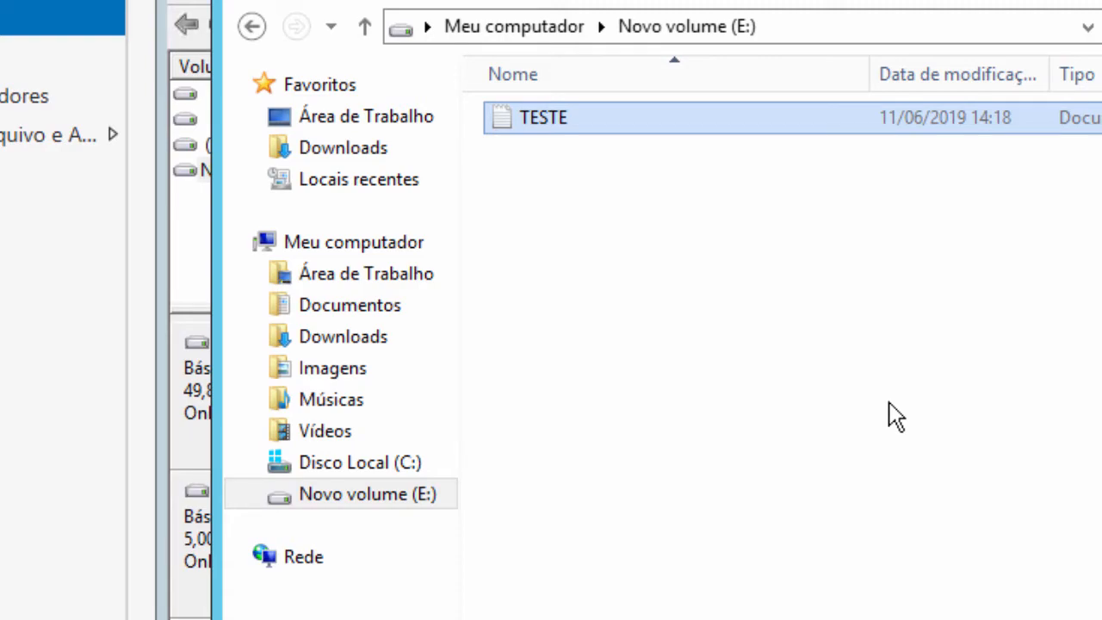
Step: Close the E: folder window, Disk Management and Server Manager, and minimize the virtual machine session
key("alt+F4")
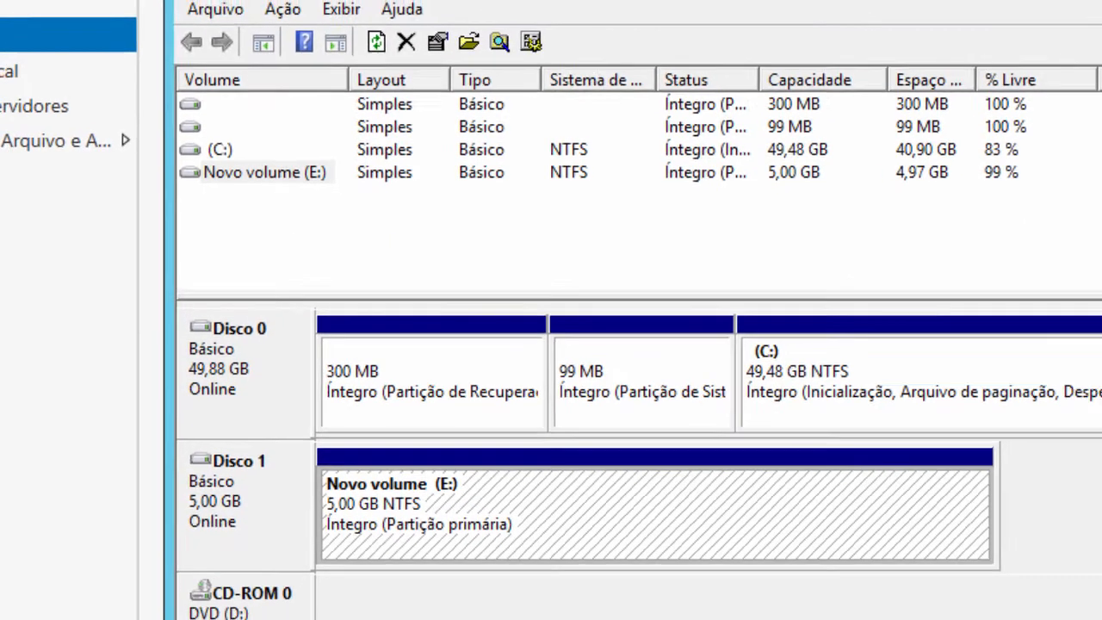
left_click(929, 25)
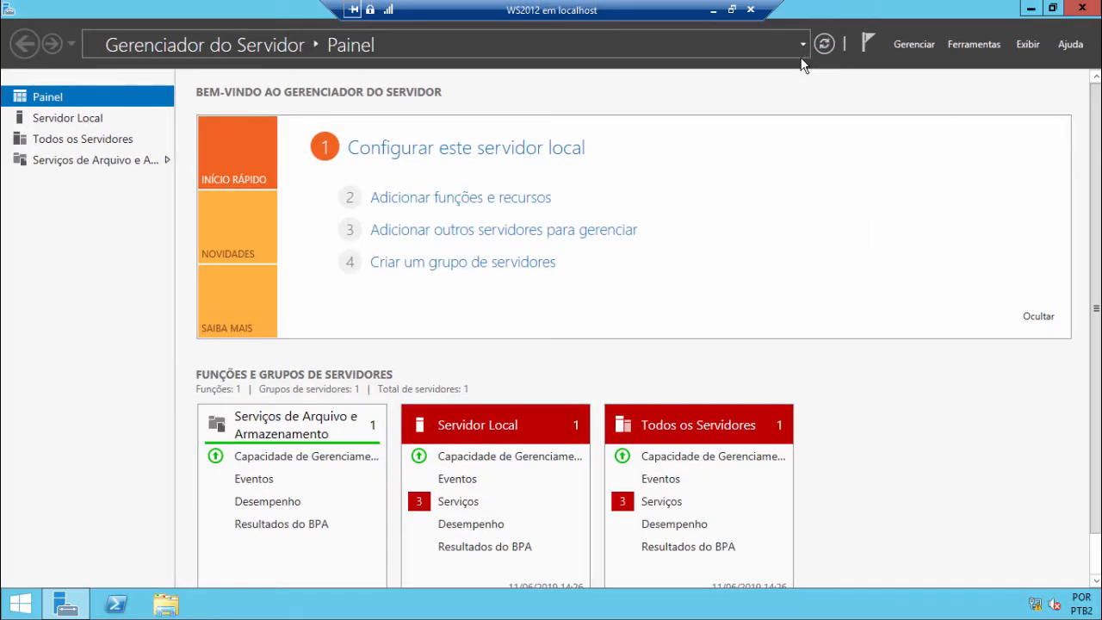
left_click(1081, 8)
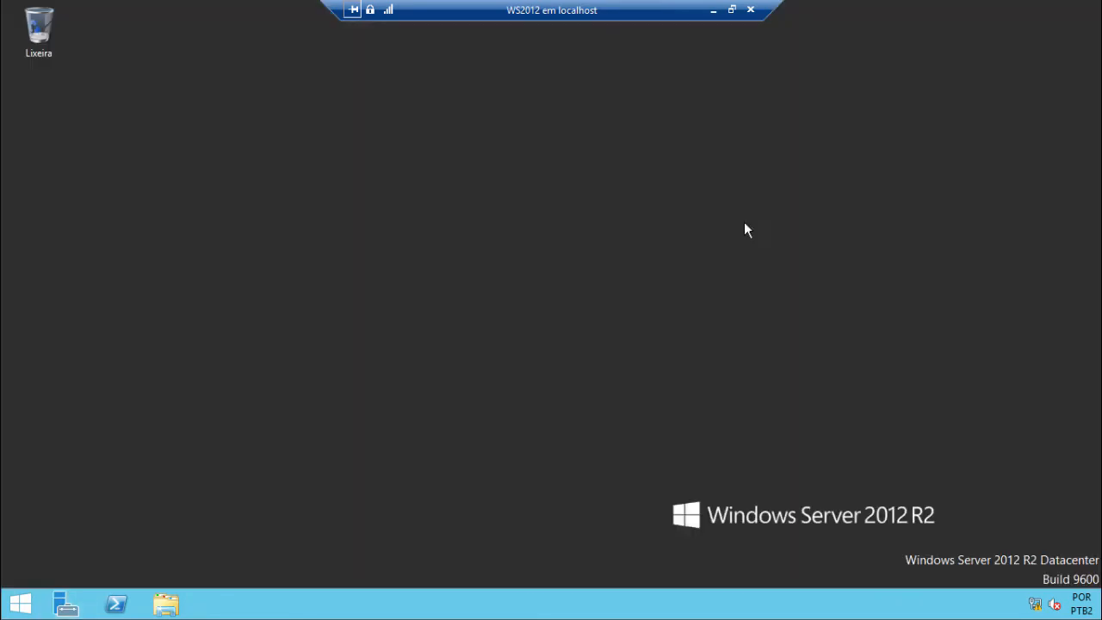
left_click(712, 12)
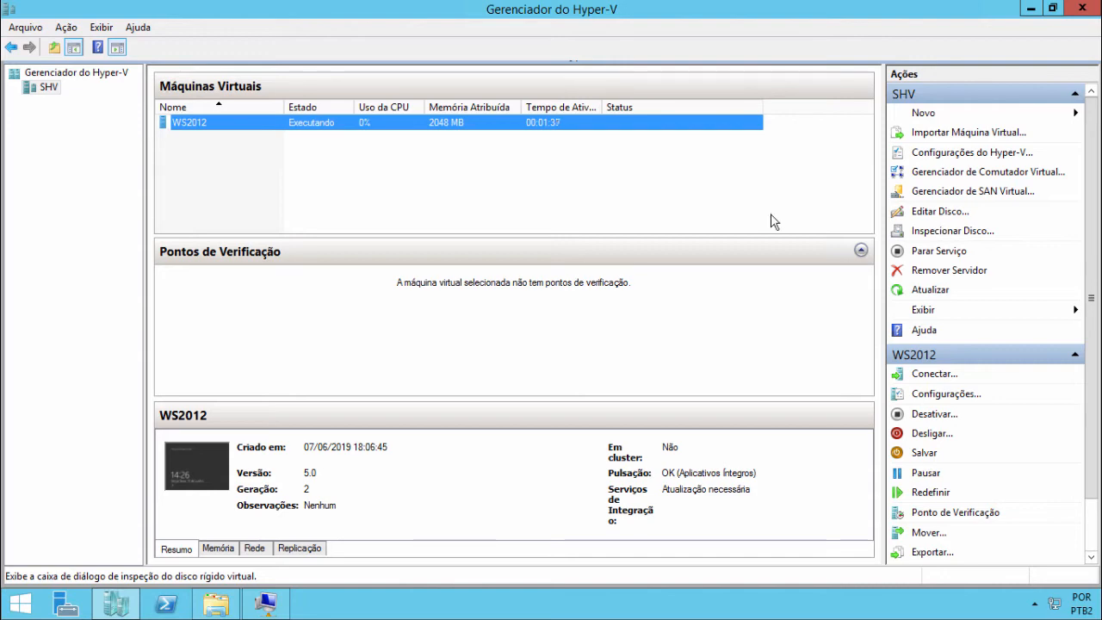
Step: Return to the WS2012 virtual machine session and browse to C:\Windows\System32
left_click(274, 613)
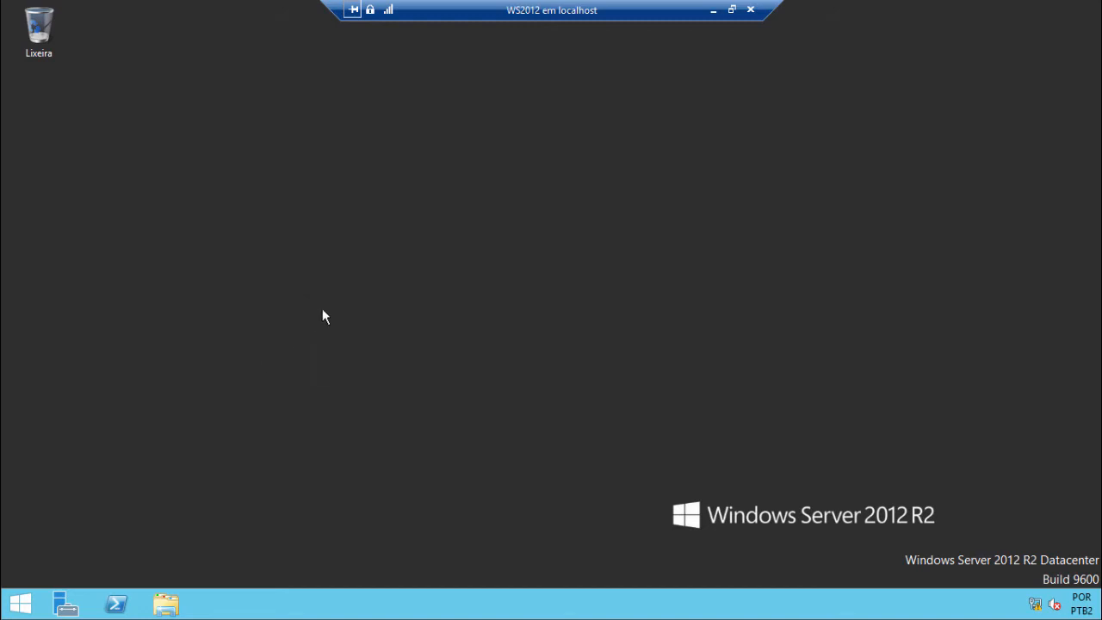
left_click(165, 609)
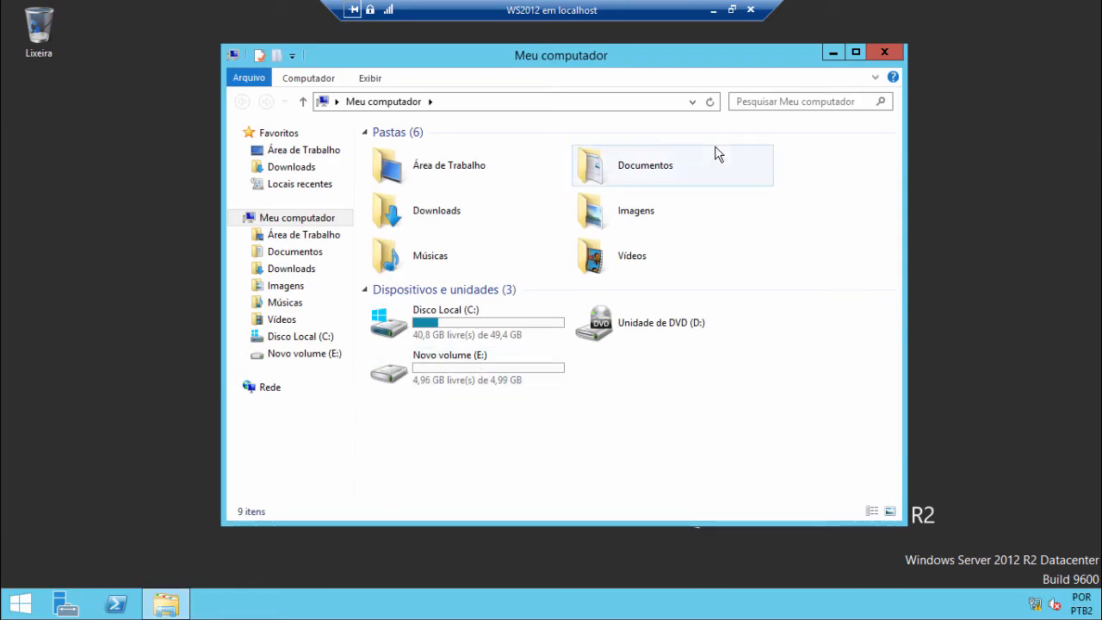
left_click(293, 338)
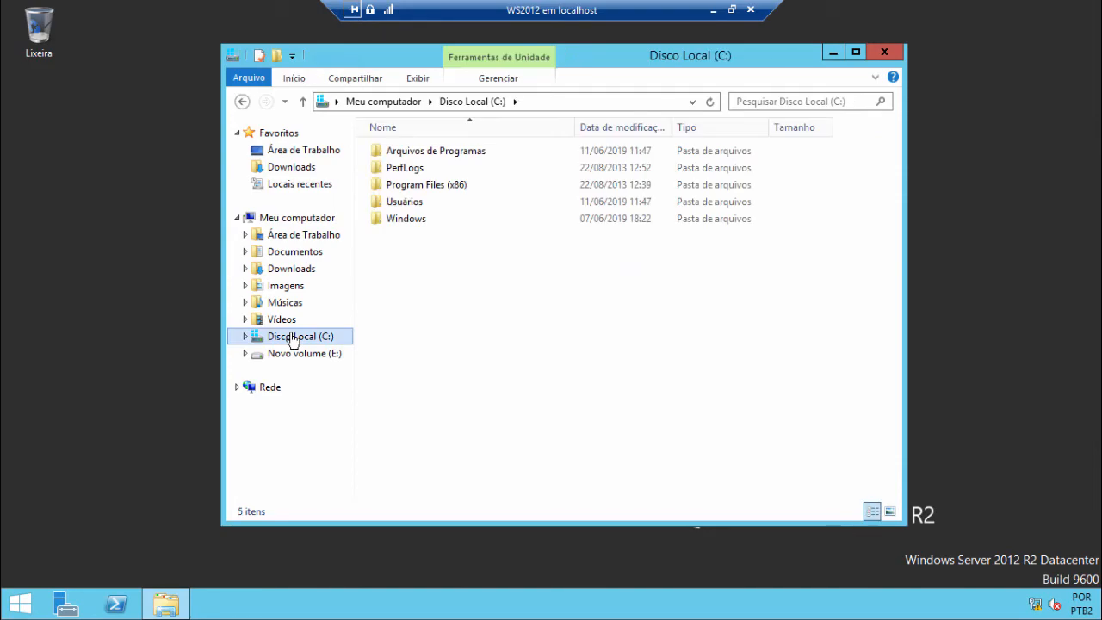
double_click(397, 221)
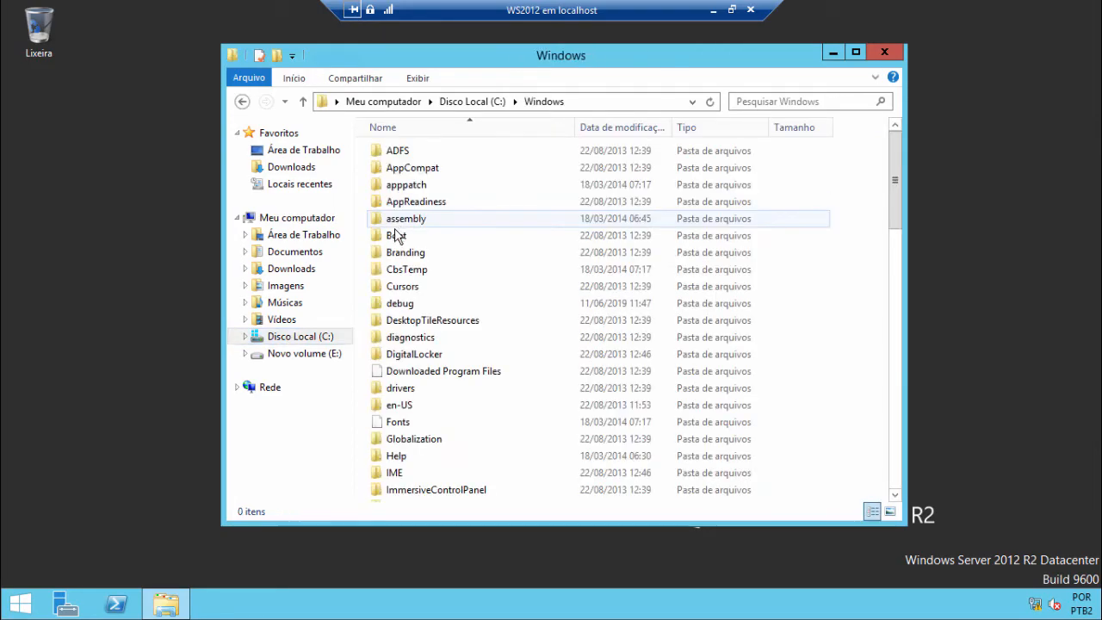
scroll(469, 344, "down", 5)
scroll(456, 351, "down", 7)
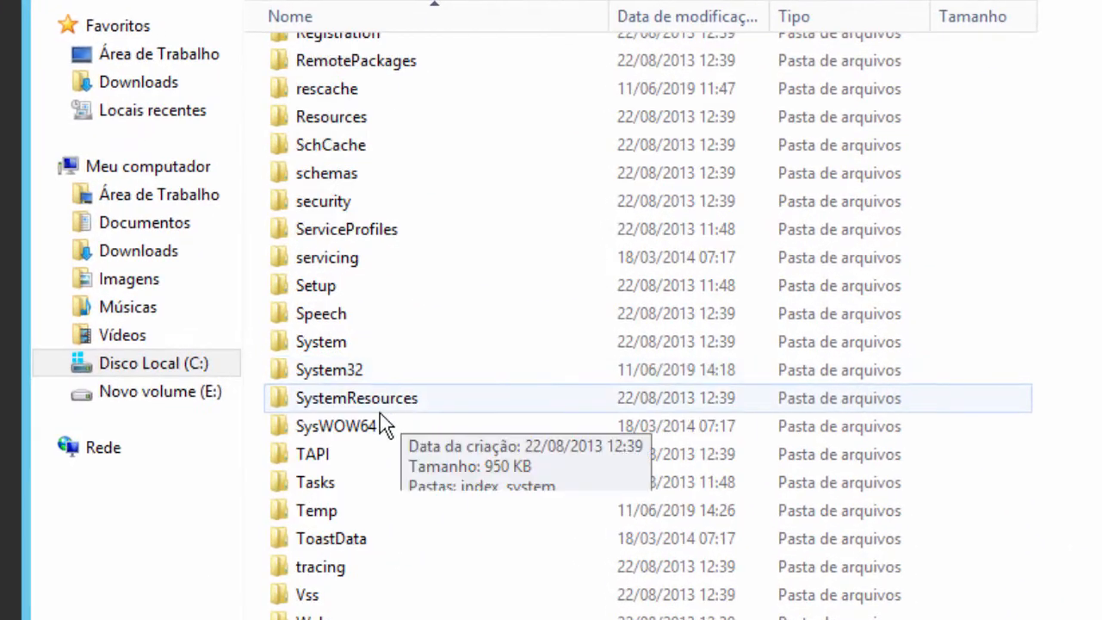
double_click(376, 362)
left_click(314, 368)
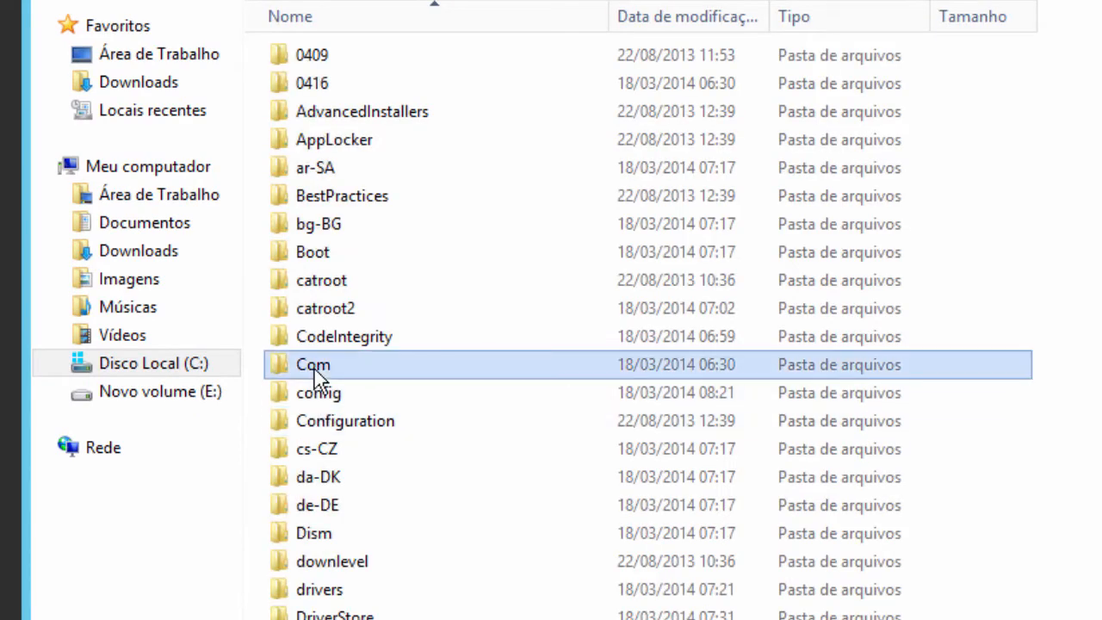
Step: Find and open the Sysprep folder inside System32 and run the sysprep application
type("sys")
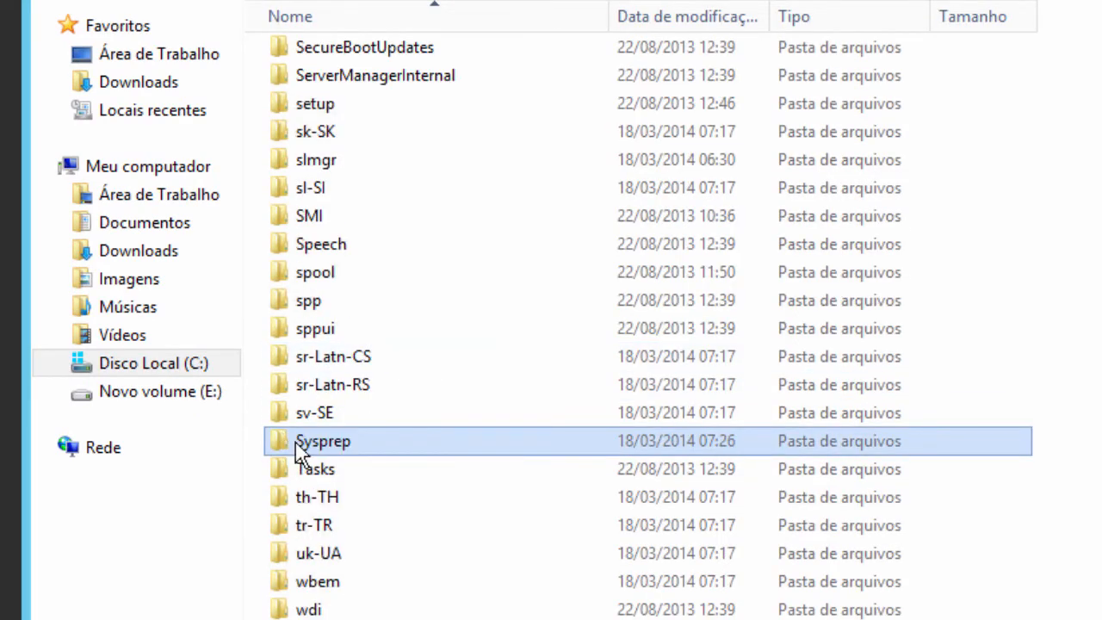
double_click(315, 441)
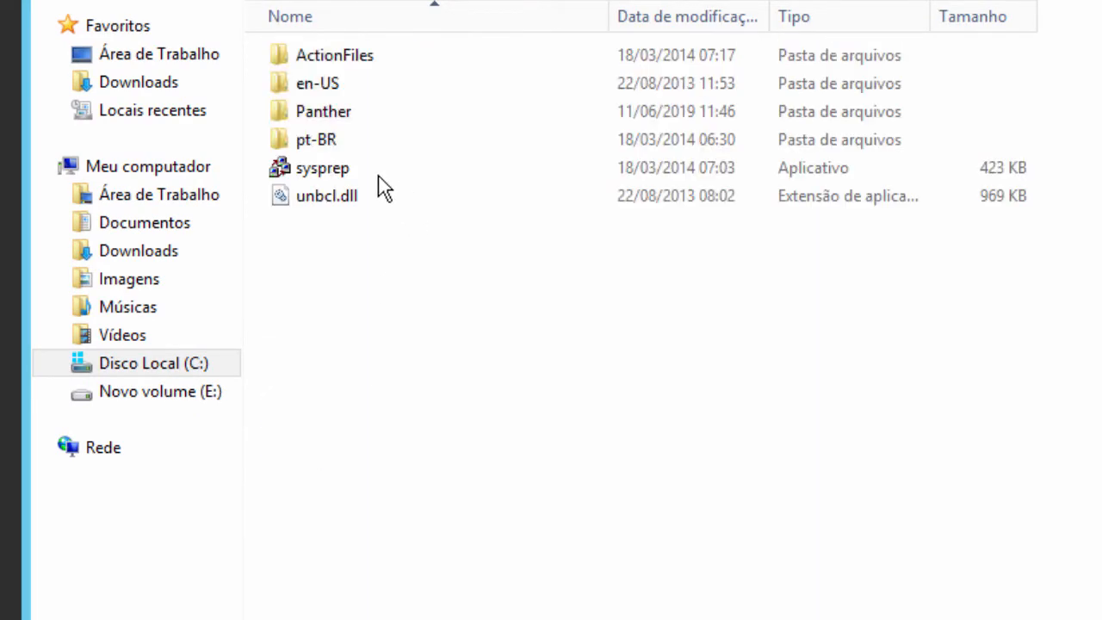
double_click(334, 170)
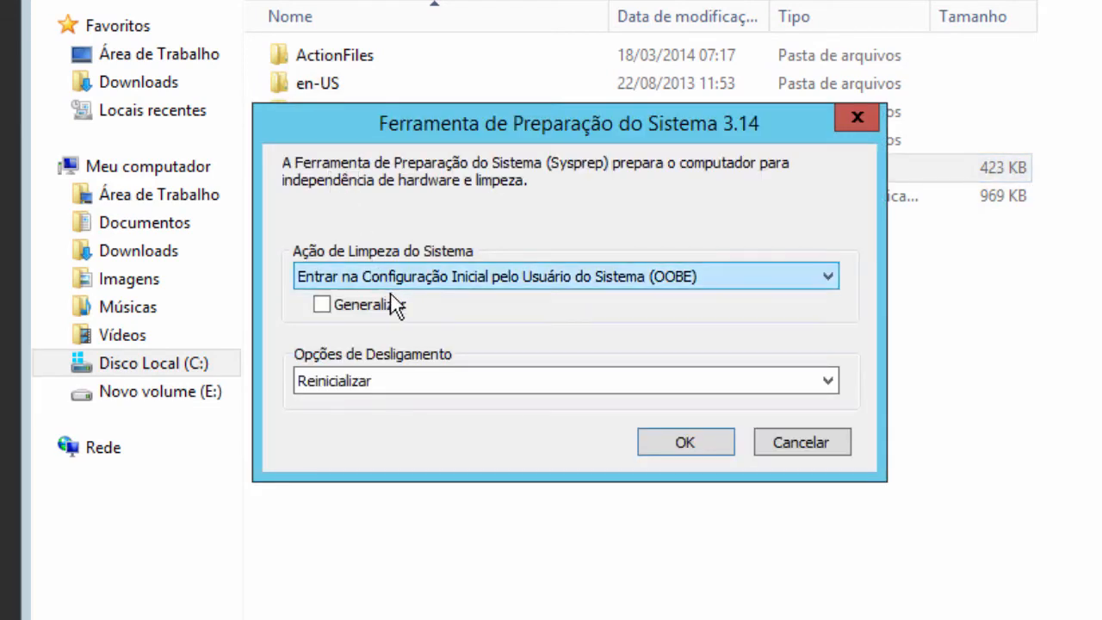
Step: Run Sysprep with the OOBE system cleanup action, Generalizar enabled and the shutdown option set to Desligar
left_click(484, 281)
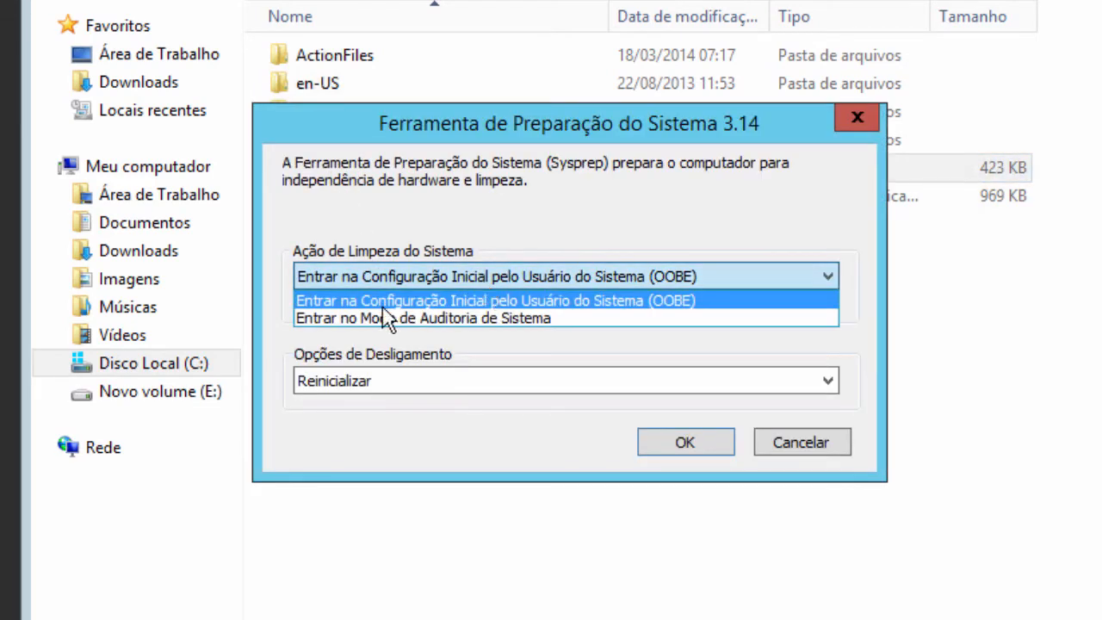
left_click(518, 302)
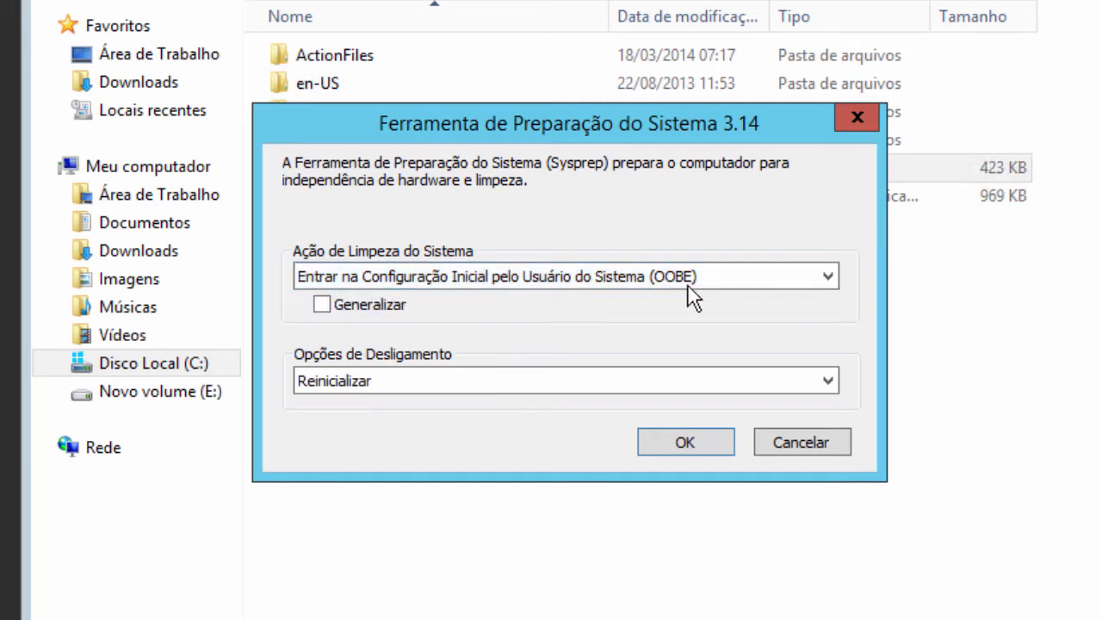
left_click(355, 312)
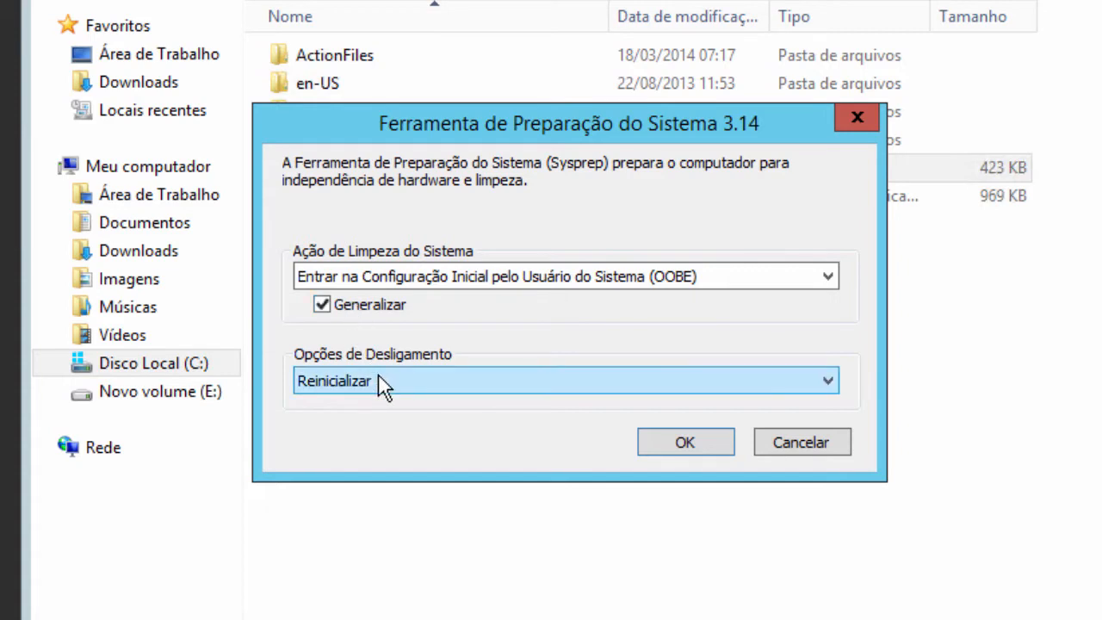
left_click(381, 386)
left_click(383, 399)
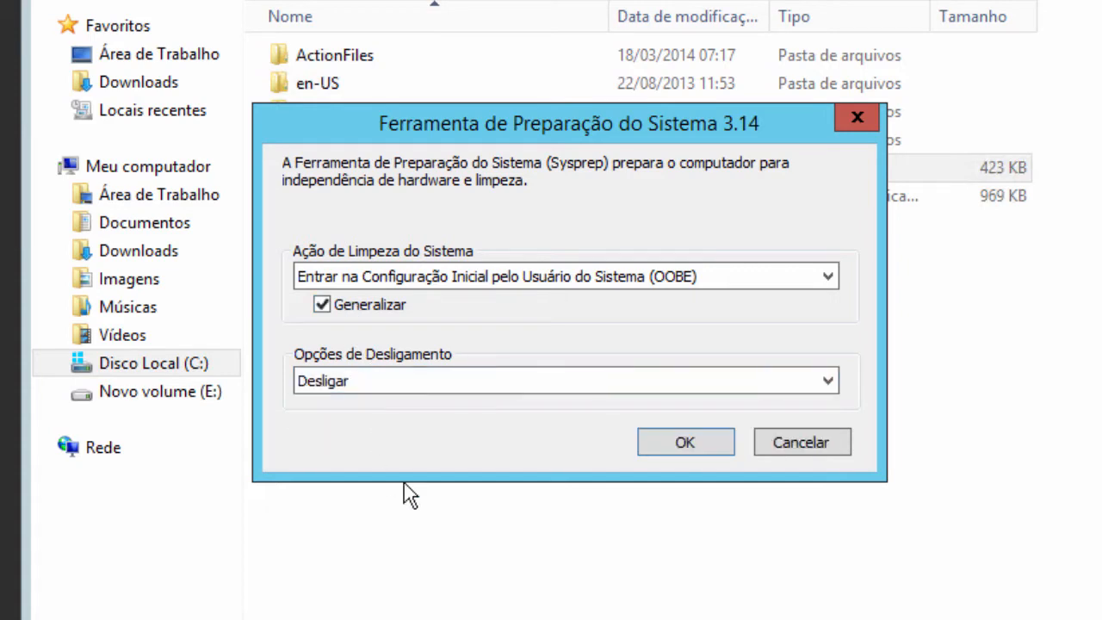
left_click(669, 448)
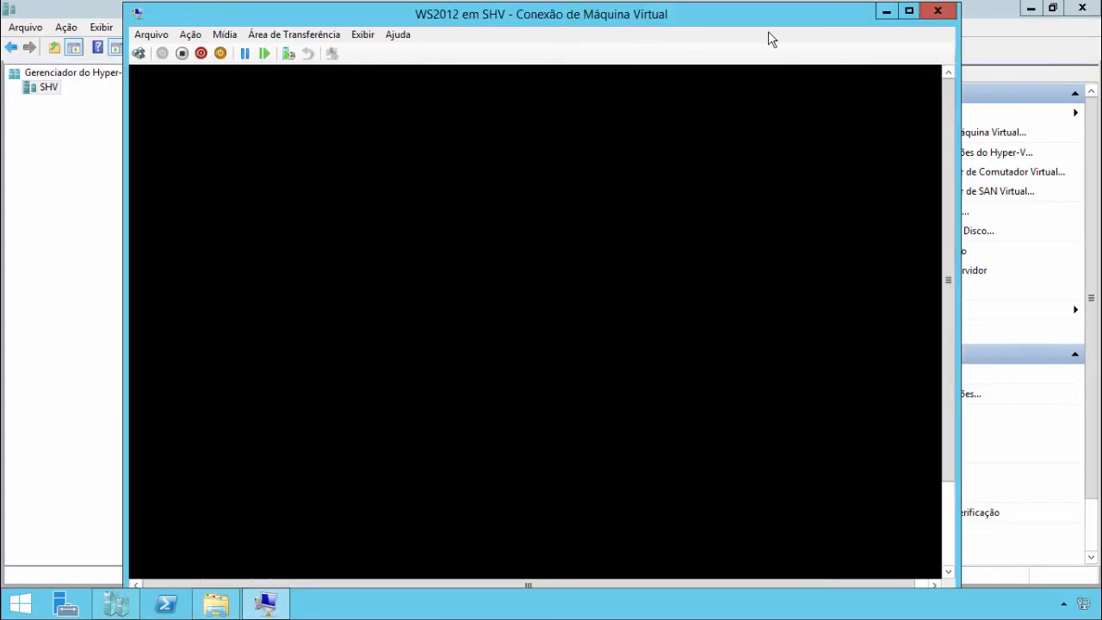
Step: Close the WS2012 connection window and delete the WS2012 virtual machine from the host
left_click(939, 12)
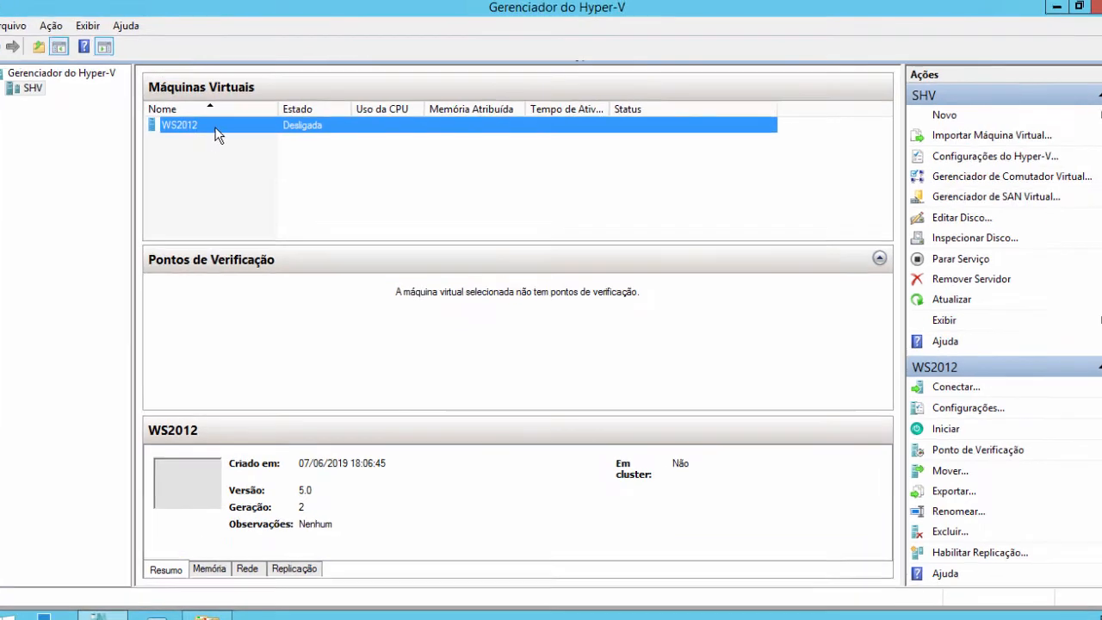
right_click(217, 135)
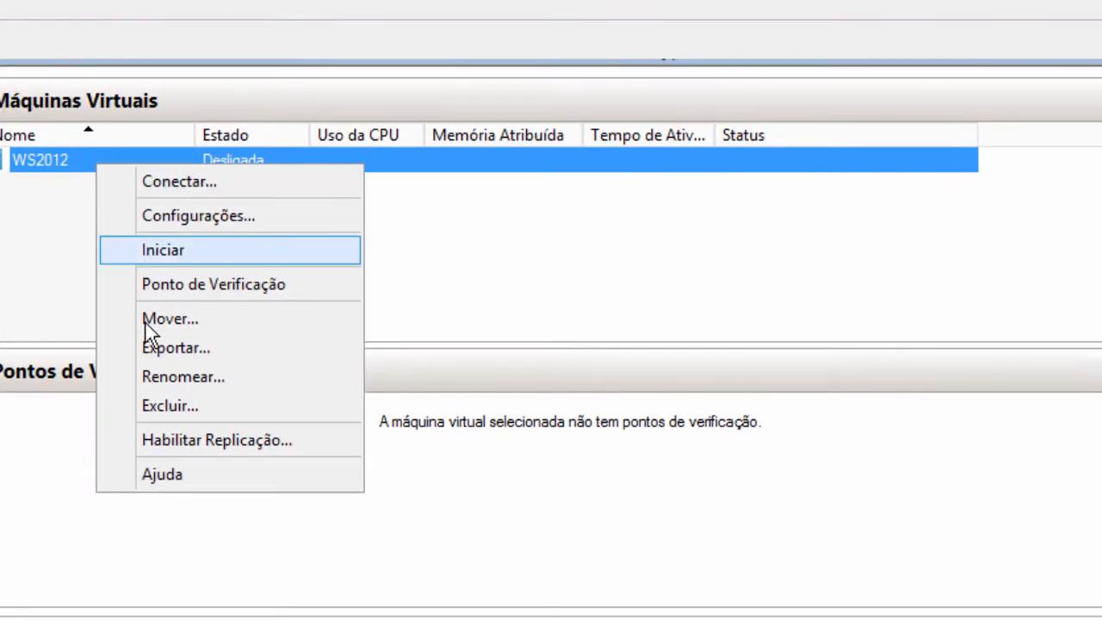
left_click(178, 408)
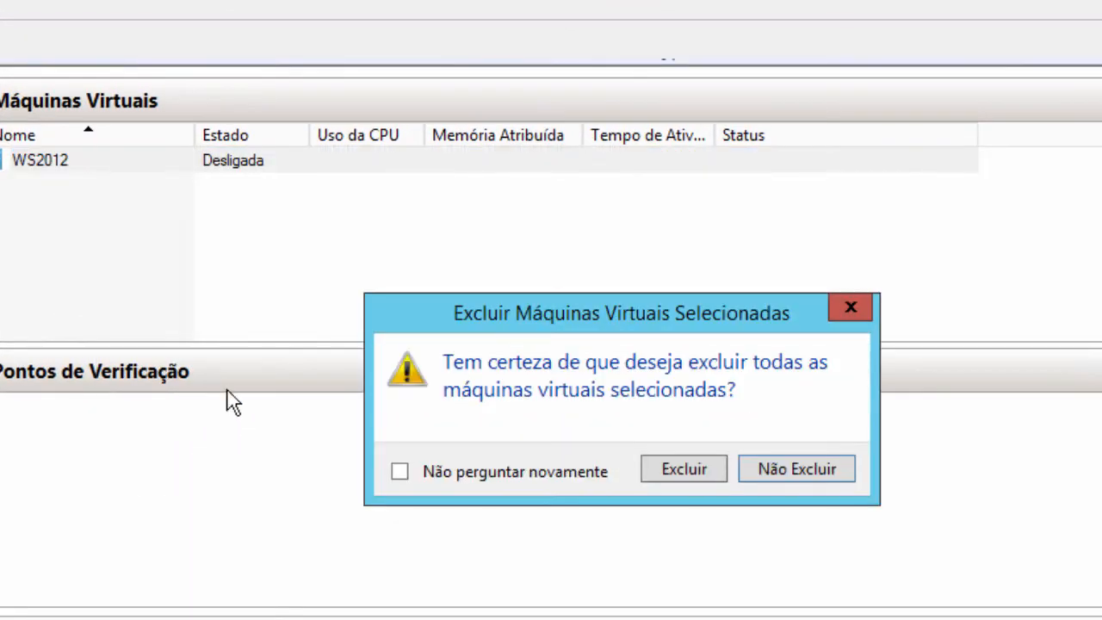
left_click(683, 467)
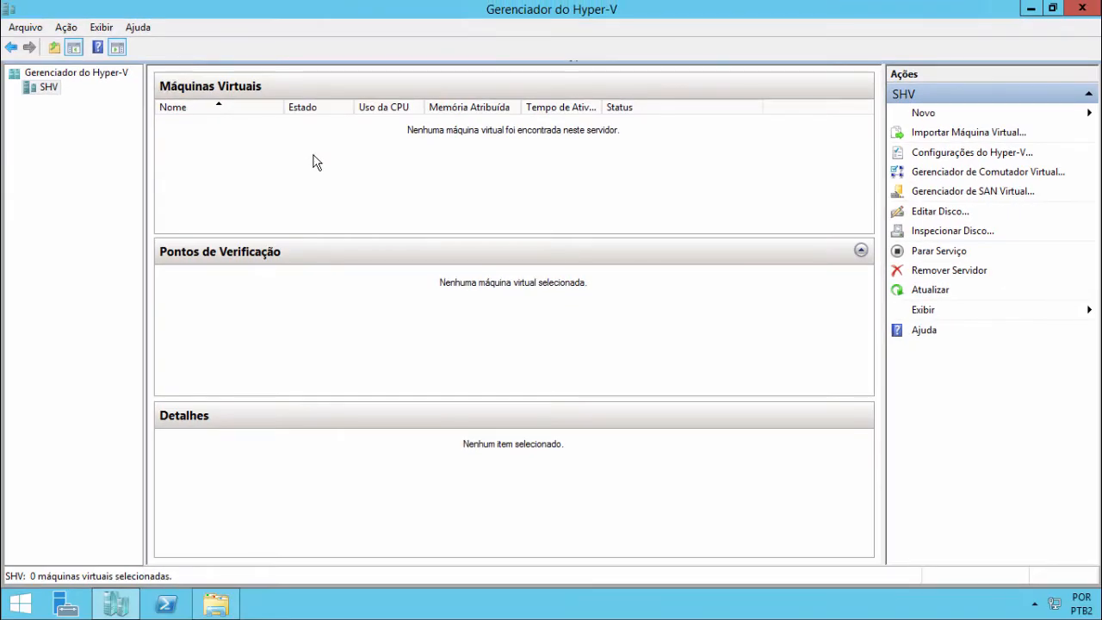
Step: Check on the host which files remain in the VHDs folder and in VMs\Virtual Machines on DADOS (D:), ending in VHDs
left_click(227, 610)
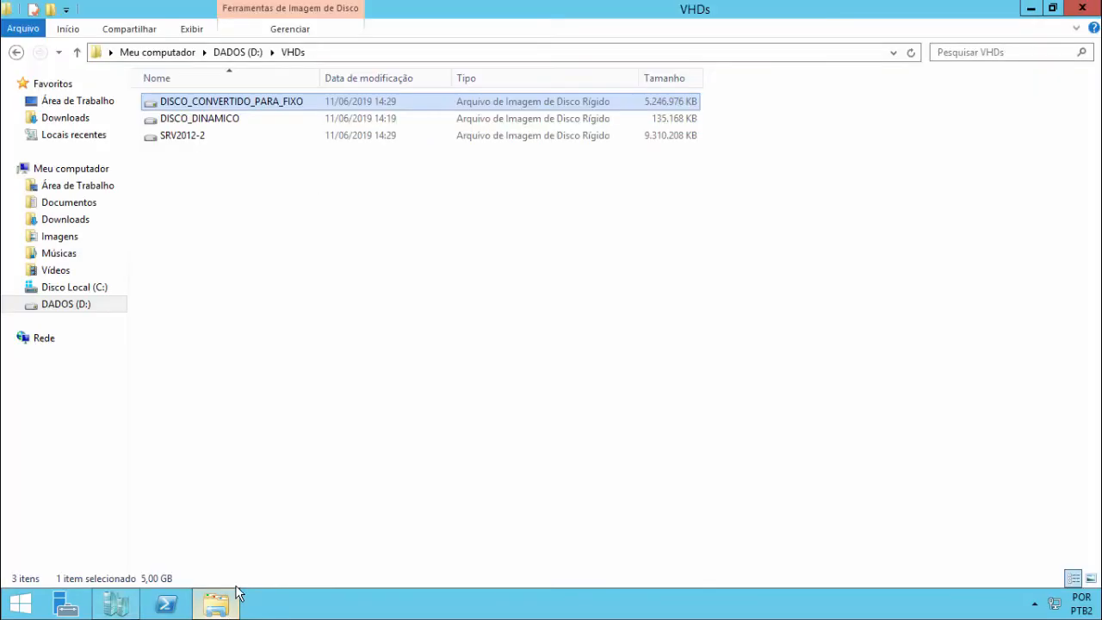
left_click(183, 140)
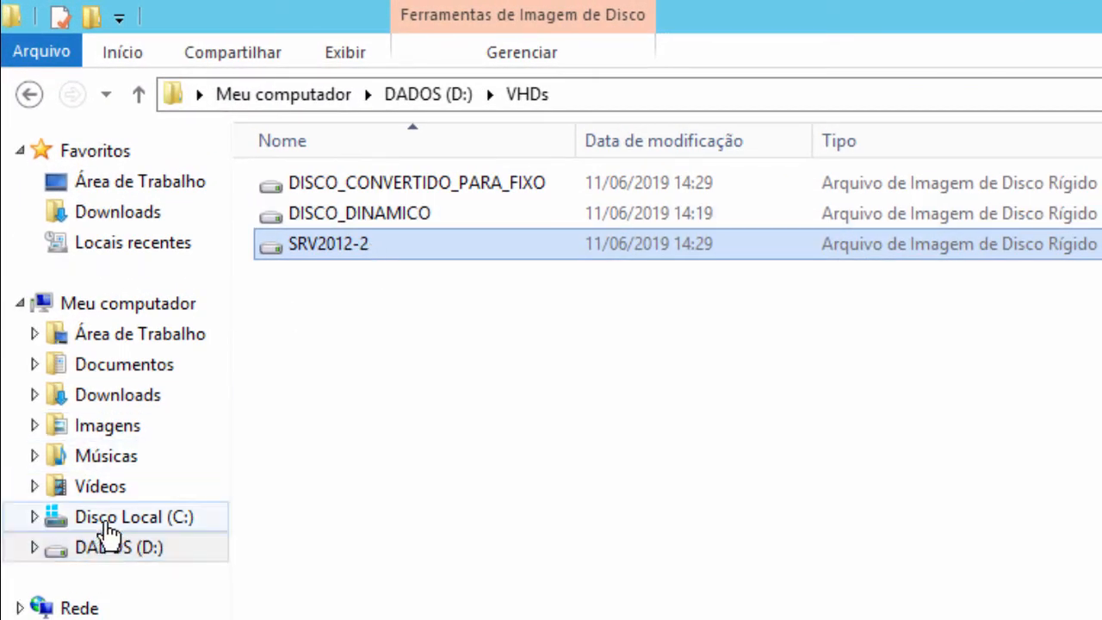
left_click(421, 93)
double_click(307, 247)
left_click(372, 193)
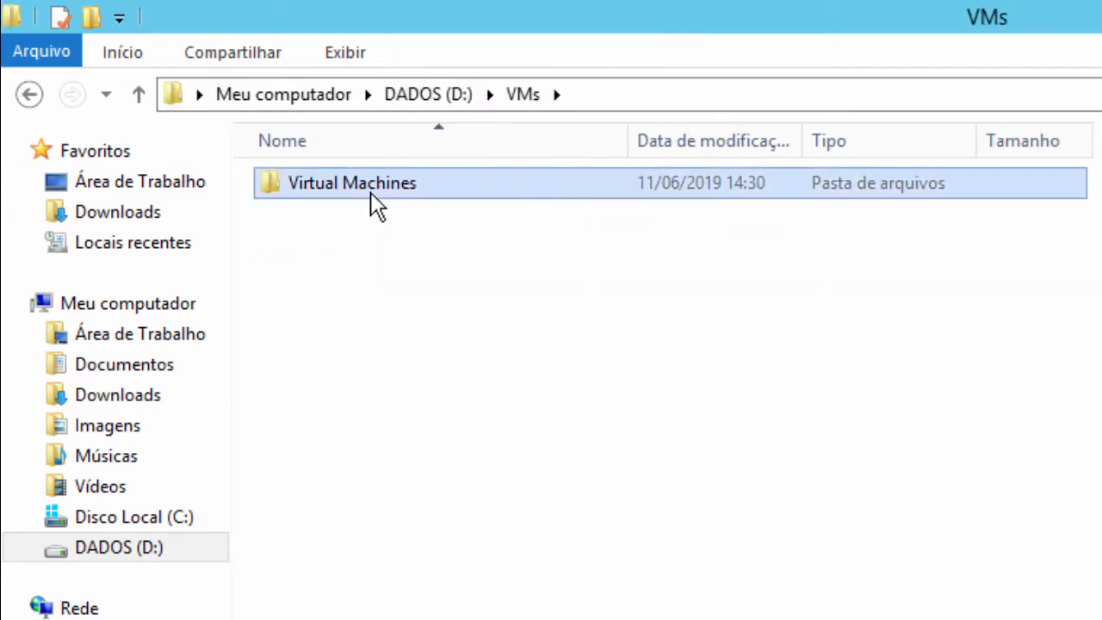
double_click(376, 205)
left_click(531, 93)
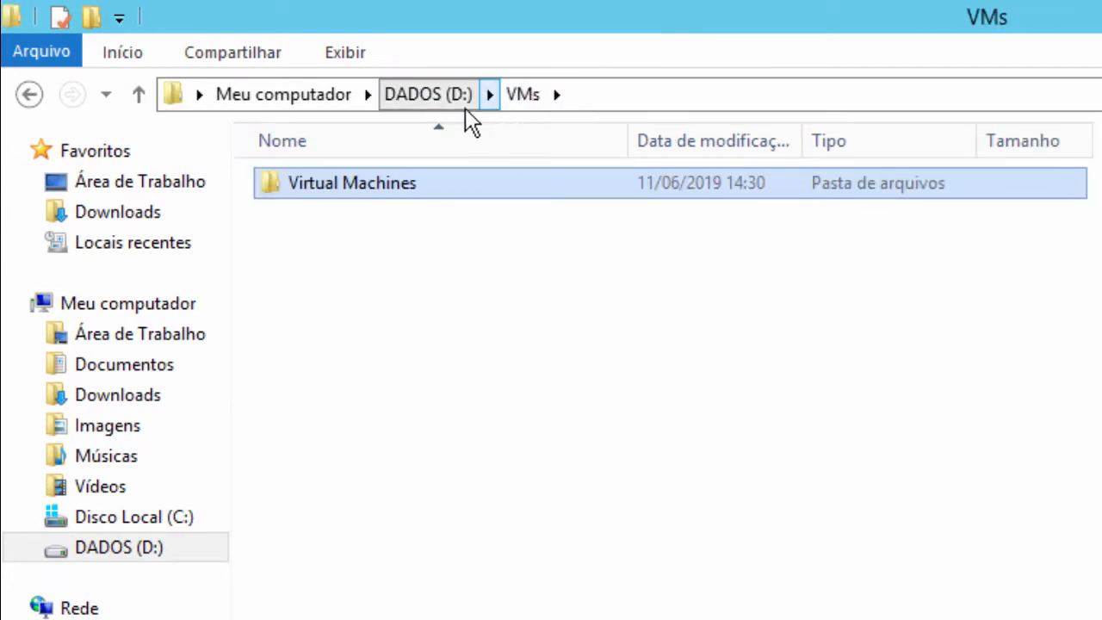
left_click(437, 97)
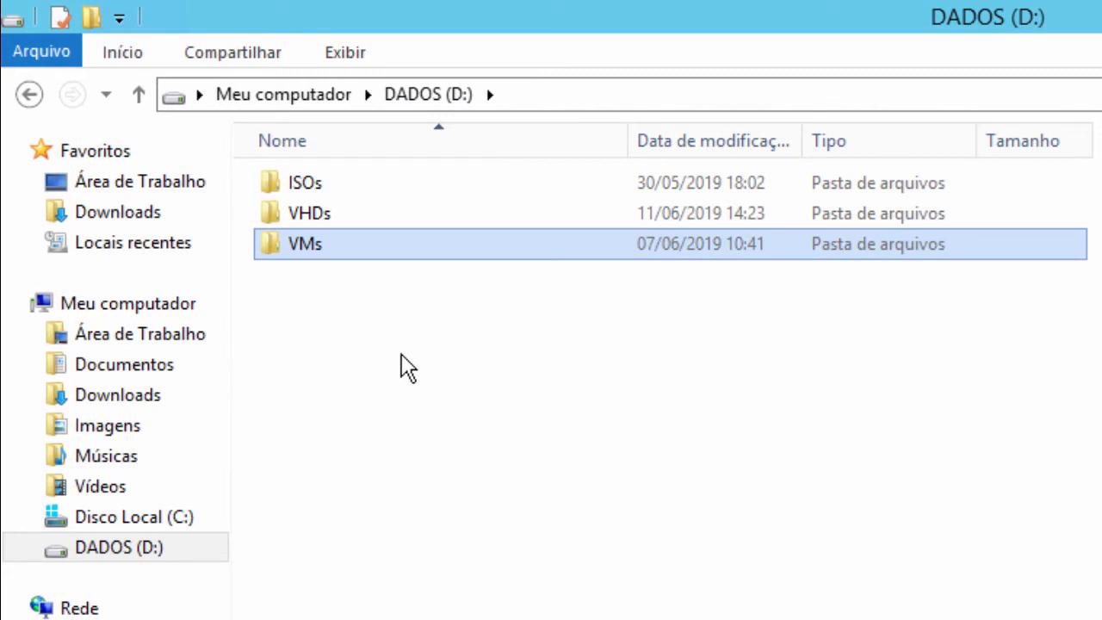
double_click(318, 220)
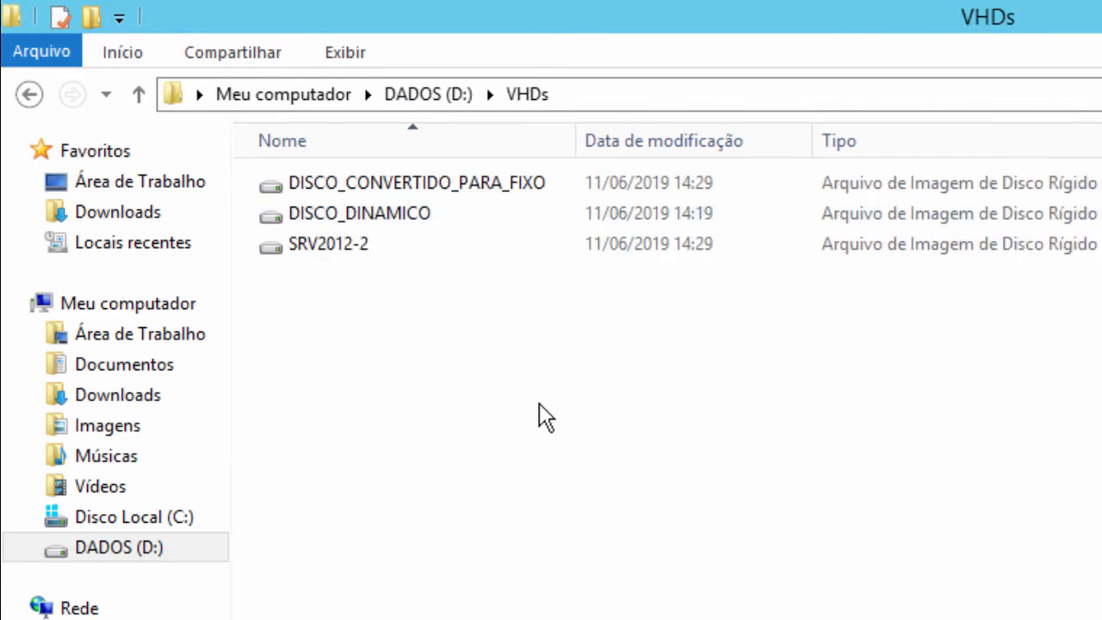
mouse_move(573, 138)
left_mouse_down()
mouse_move(659, 143)
mouse_move(585, 137)
left_mouse_up()
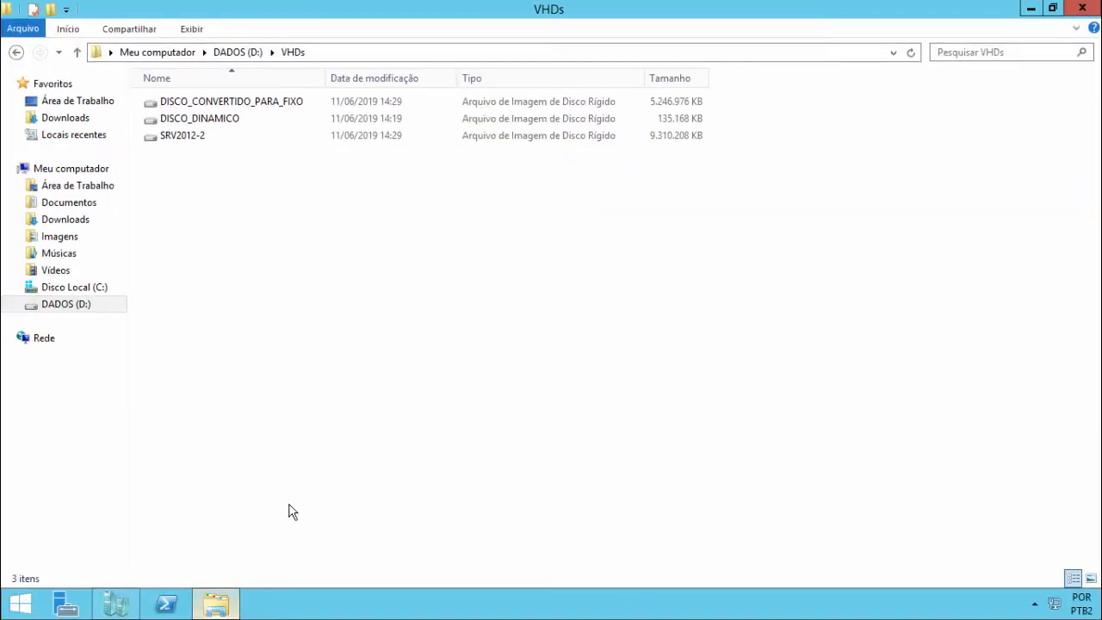
Step: Set the SRV2012-2 virtual disk file to read-only (Somente leitura) in its properties
right_click(181, 136)
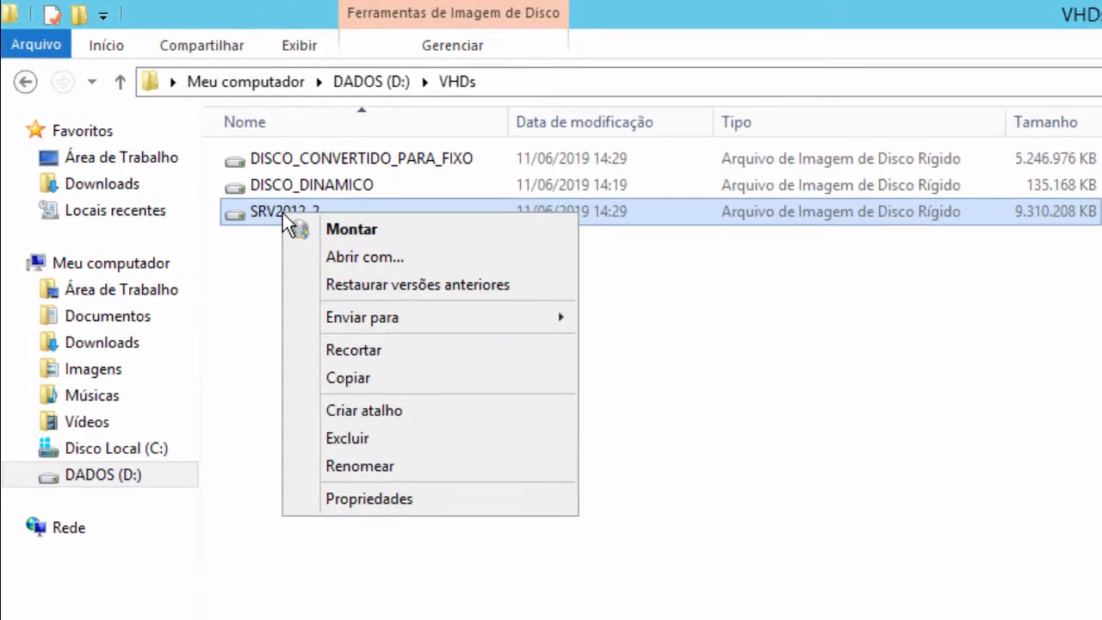
left_click(430, 498)
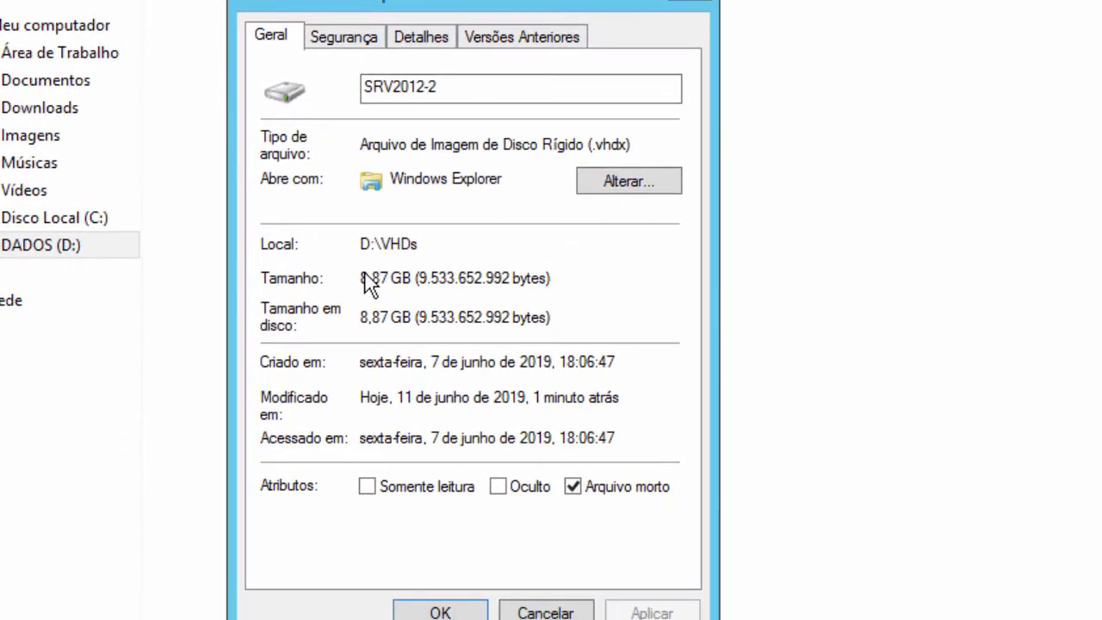
left_click(366, 487)
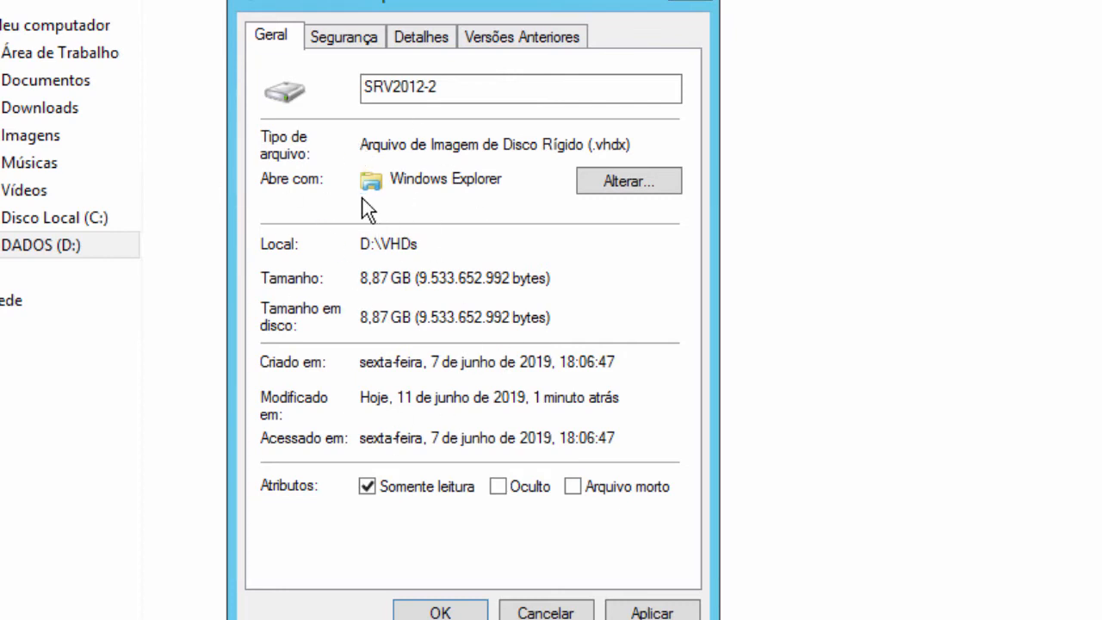
left_click_drag(451, 12, 624, 23)
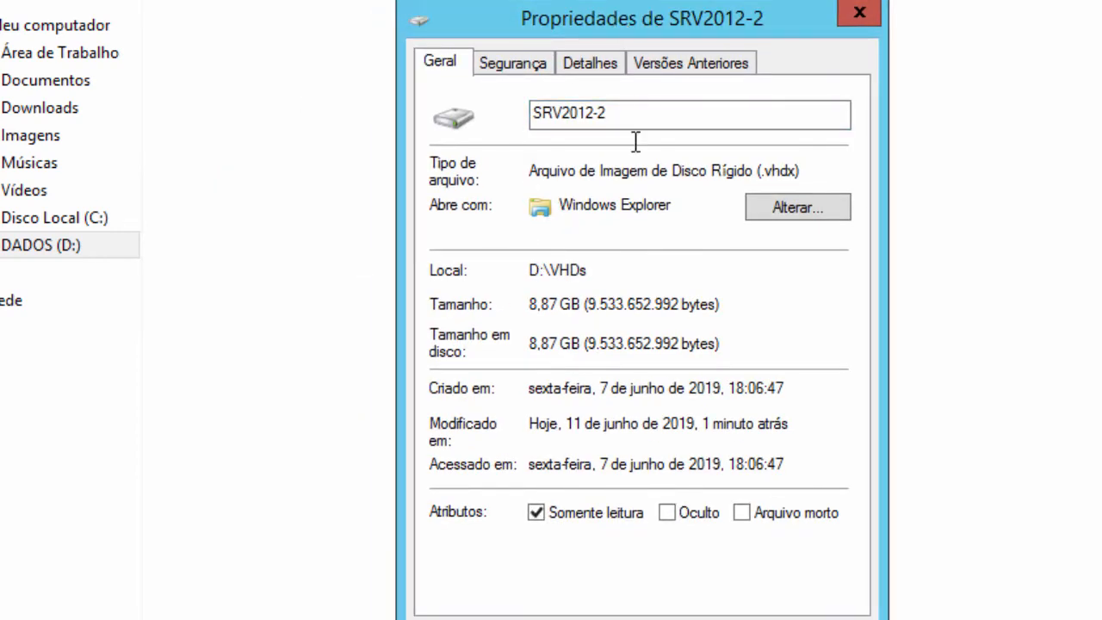
key("Return")
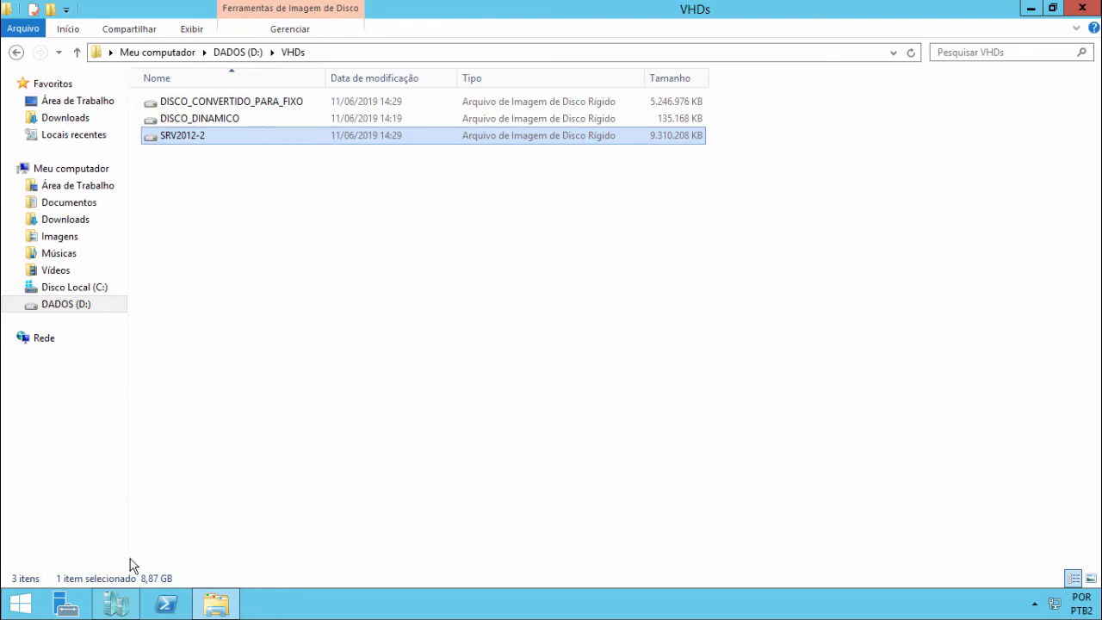
Step: Switch to Hyper-V Manager and start a new virtual machine on the host, named WS2012-COM_DISCO_DIFERENCIAL
left_click(117, 605)
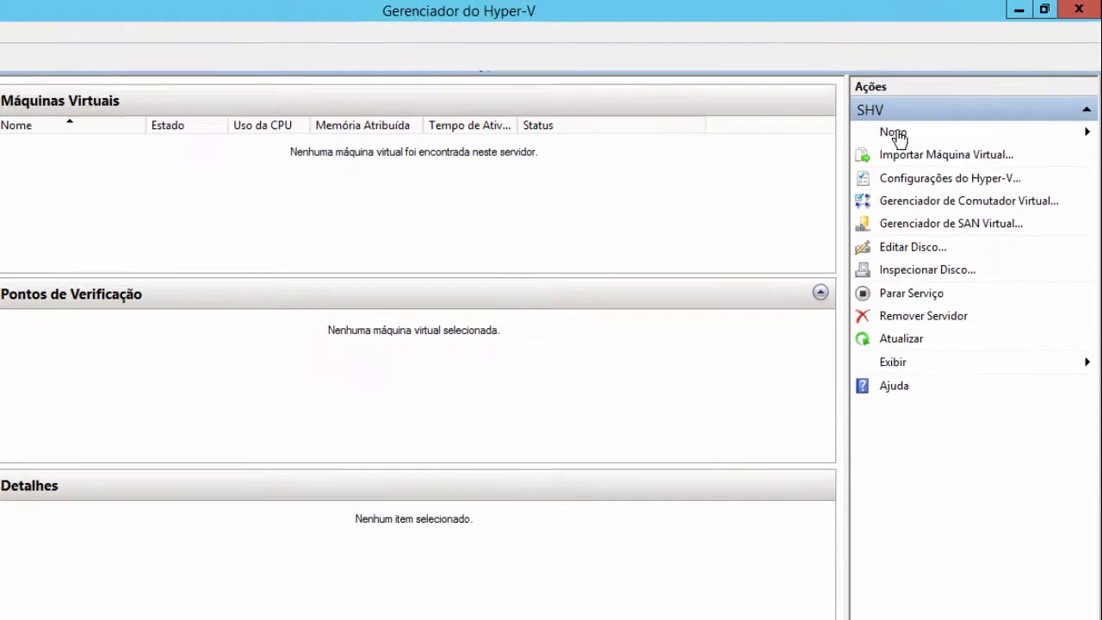
left_click(925, 115)
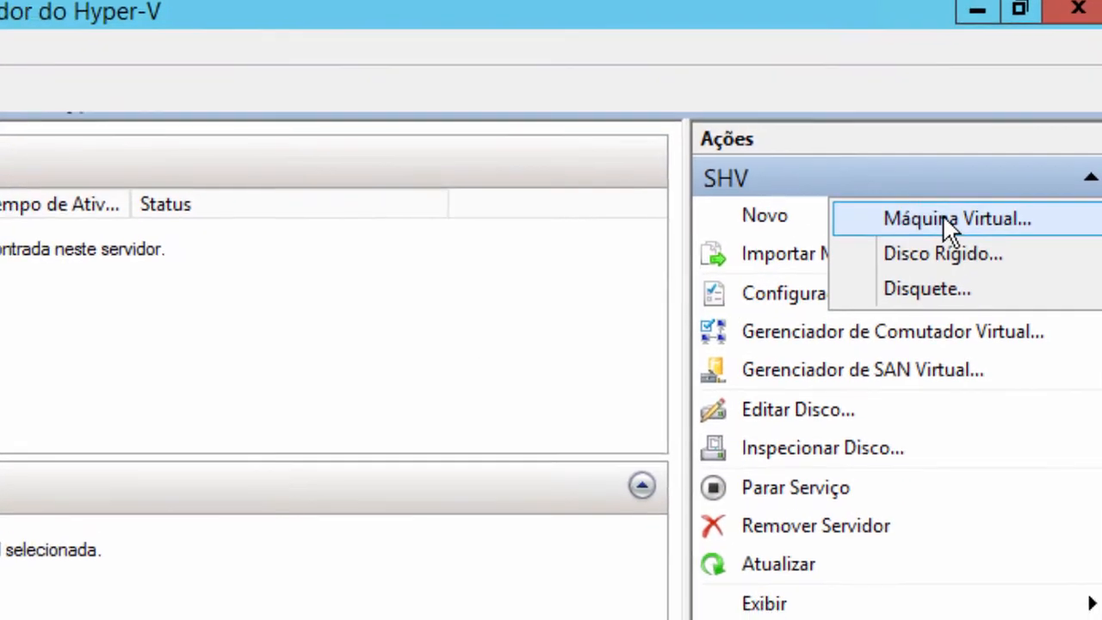
left_click(965, 192)
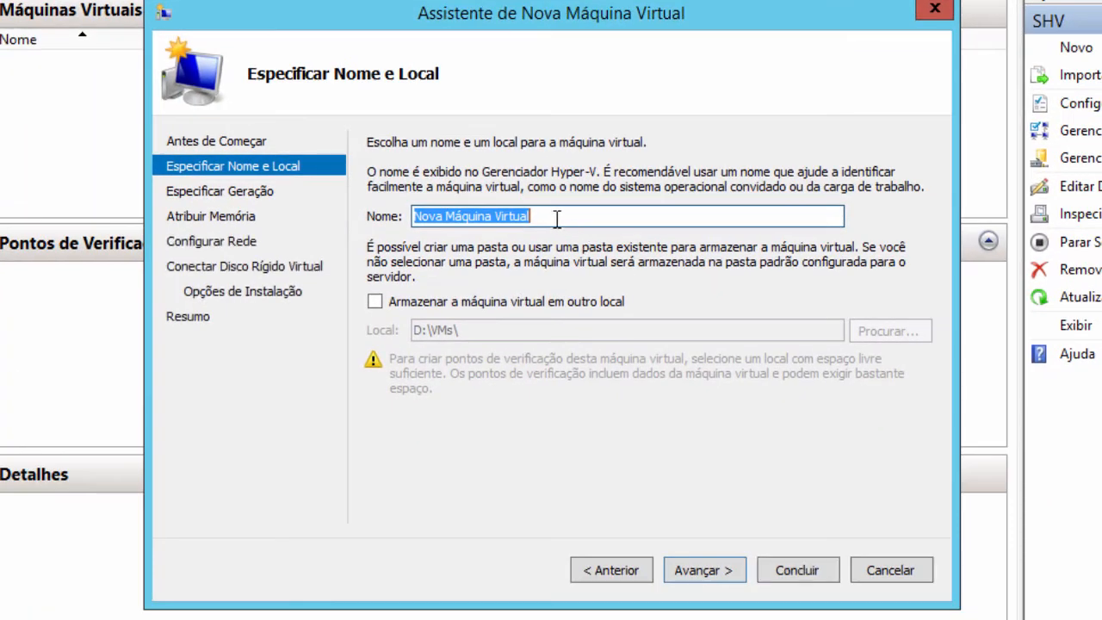
type("W")
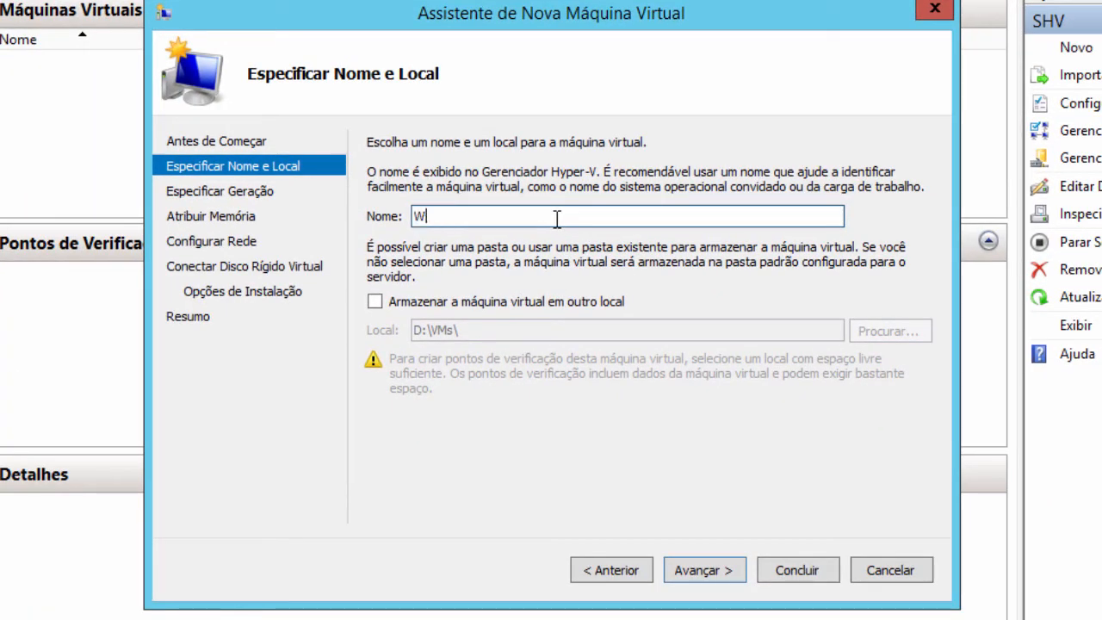
type("S2012-COM")
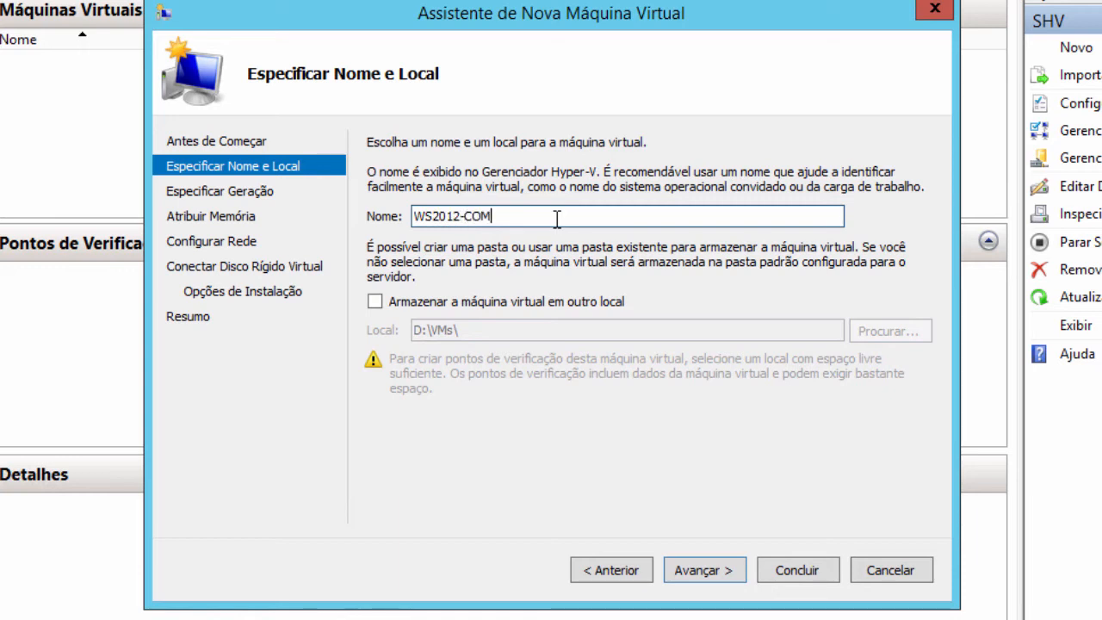
type("_DISCO_DIFERENCIAL")
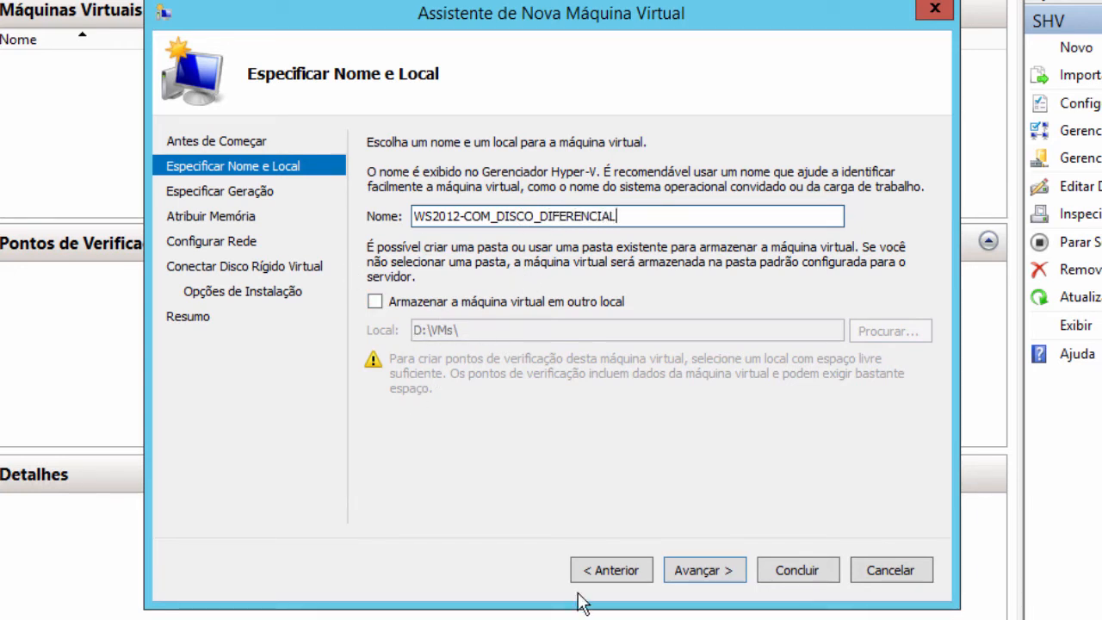
left_click(711, 575)
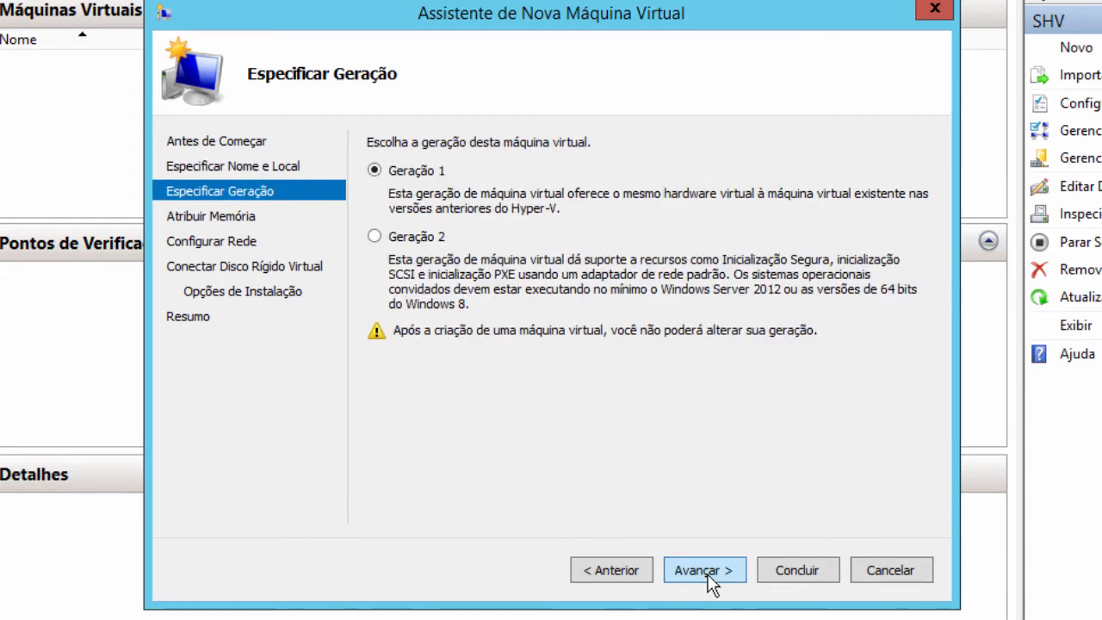
Step: Choose Geração 2 for the new virtual machine and set its startup memory to 2048 MB
left_click(401, 241)
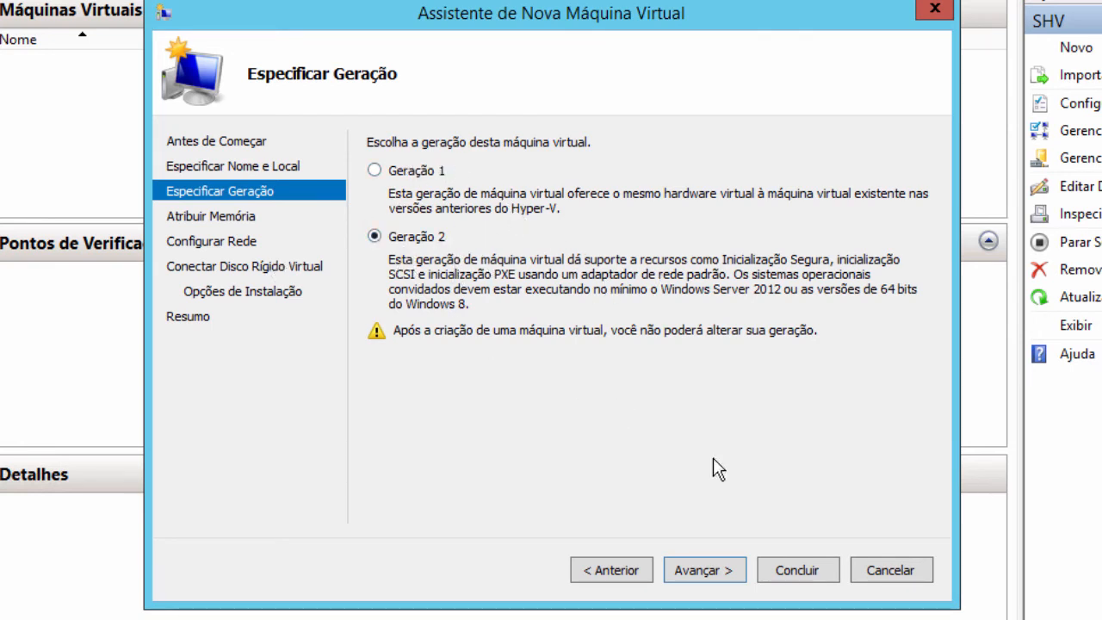
left_click(702, 570)
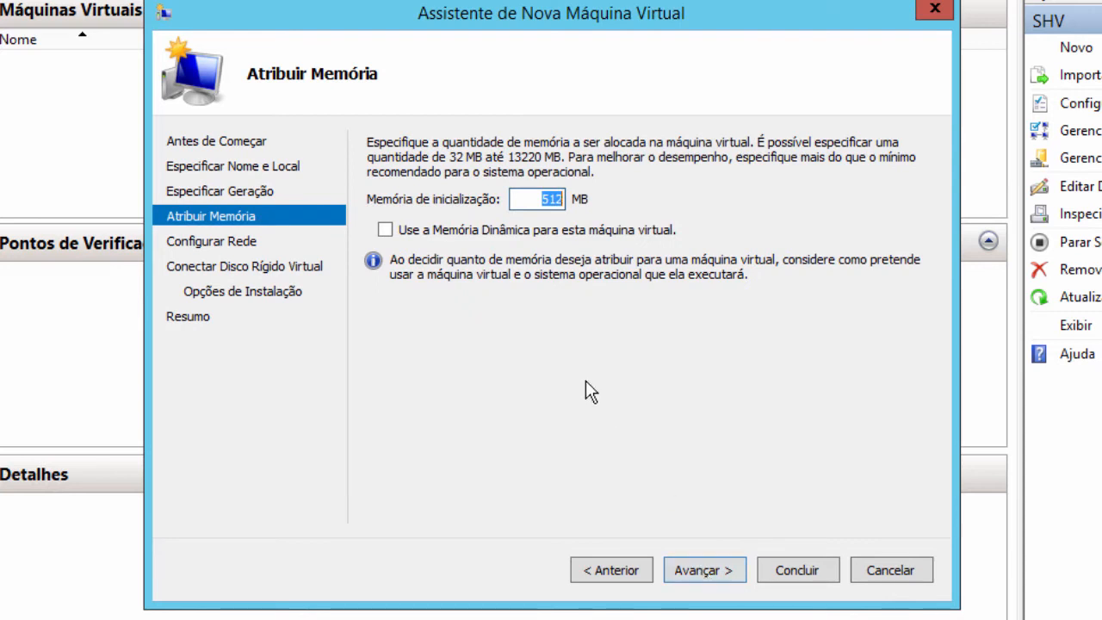
type("20148")
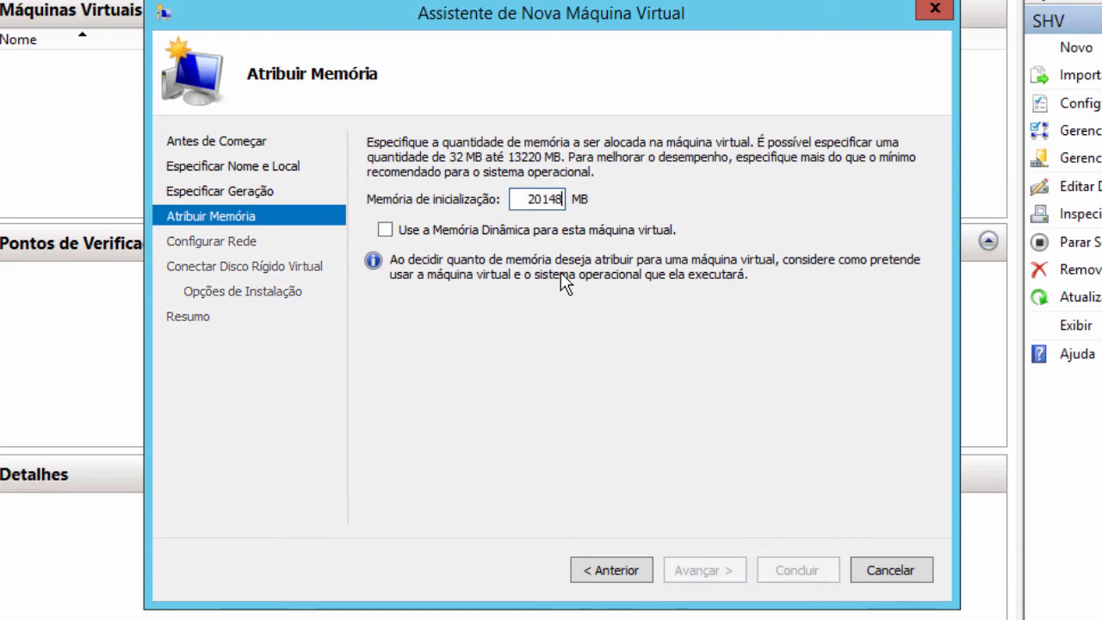
key("BackSpace")
key("BackSpace")
key("BackSpace")
type("48")
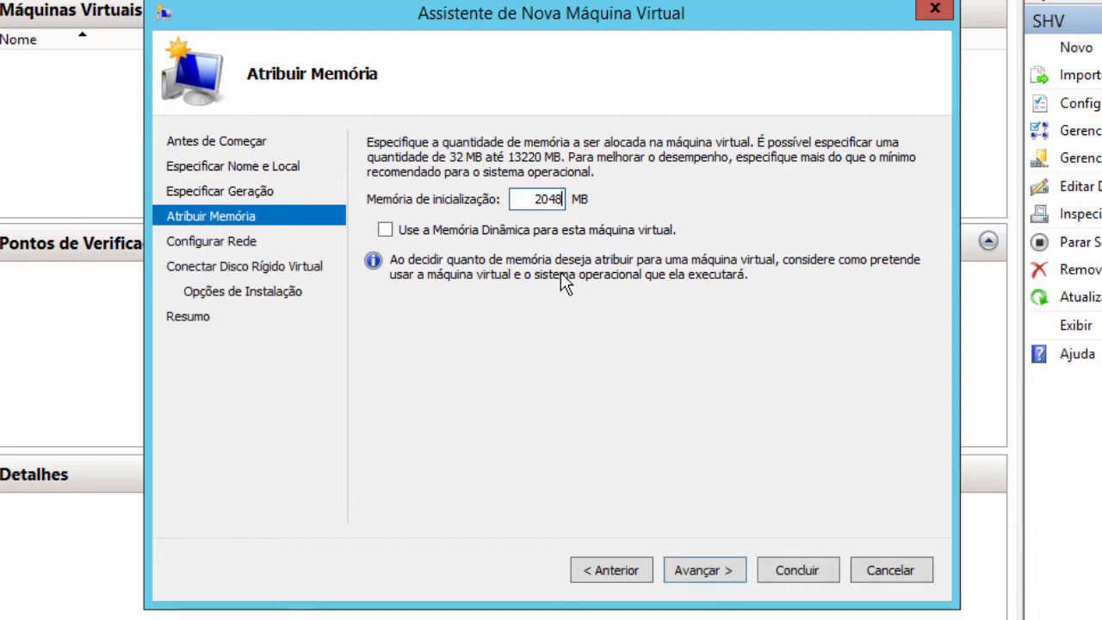
left_click(699, 588)
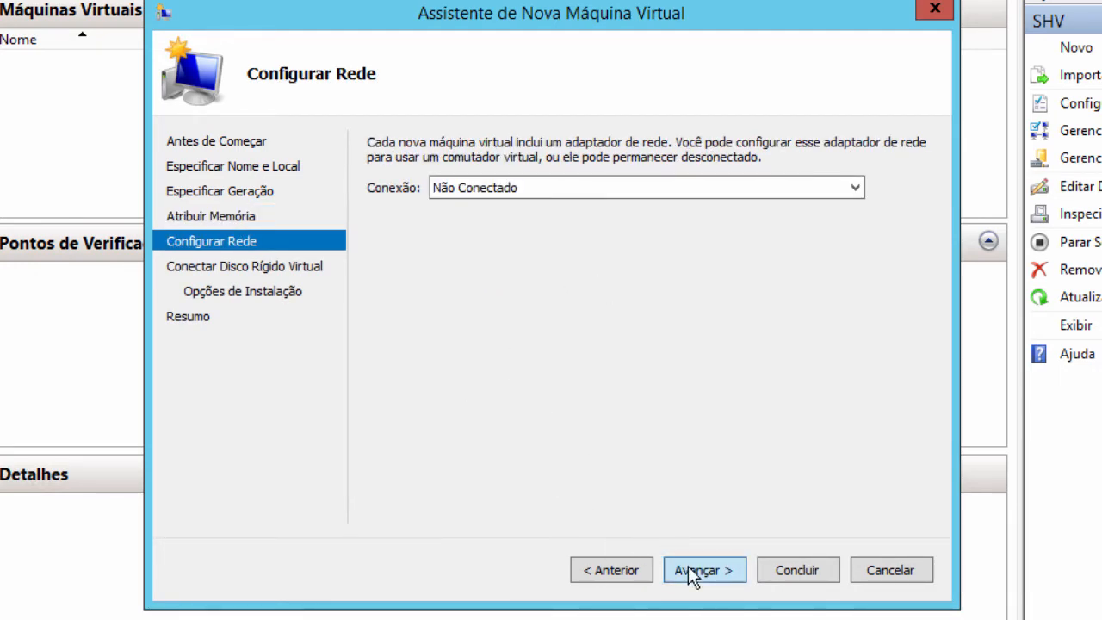
Step: Keep the network as Não Conectado, choose Anexar um disco rígido virtual mais tarde, and create the virtual machine
left_click(688, 570)
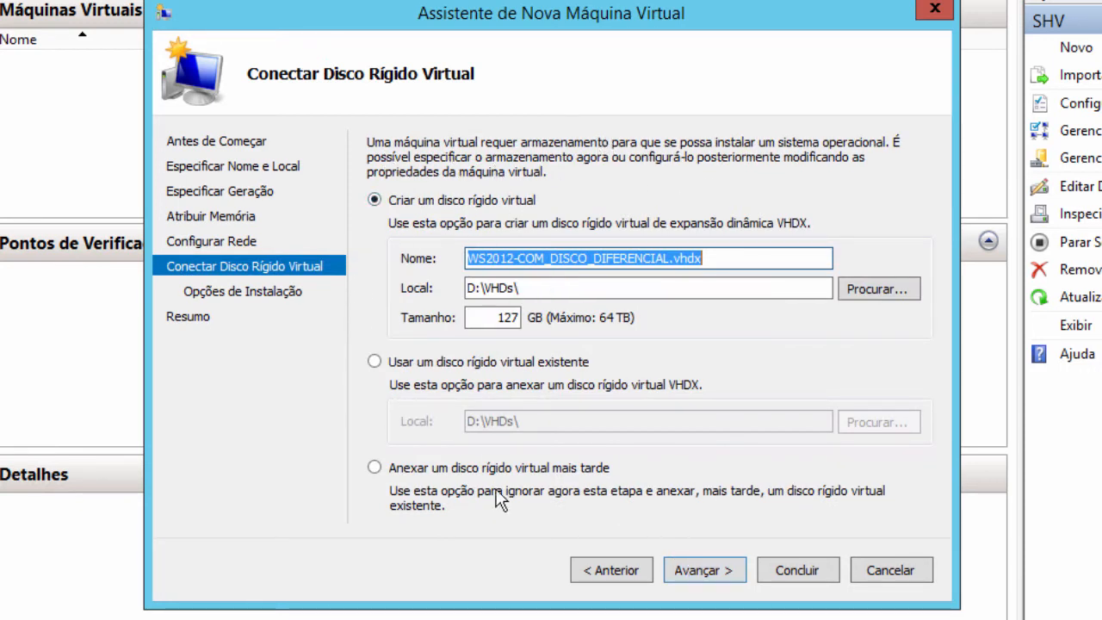
left_click(437, 469)
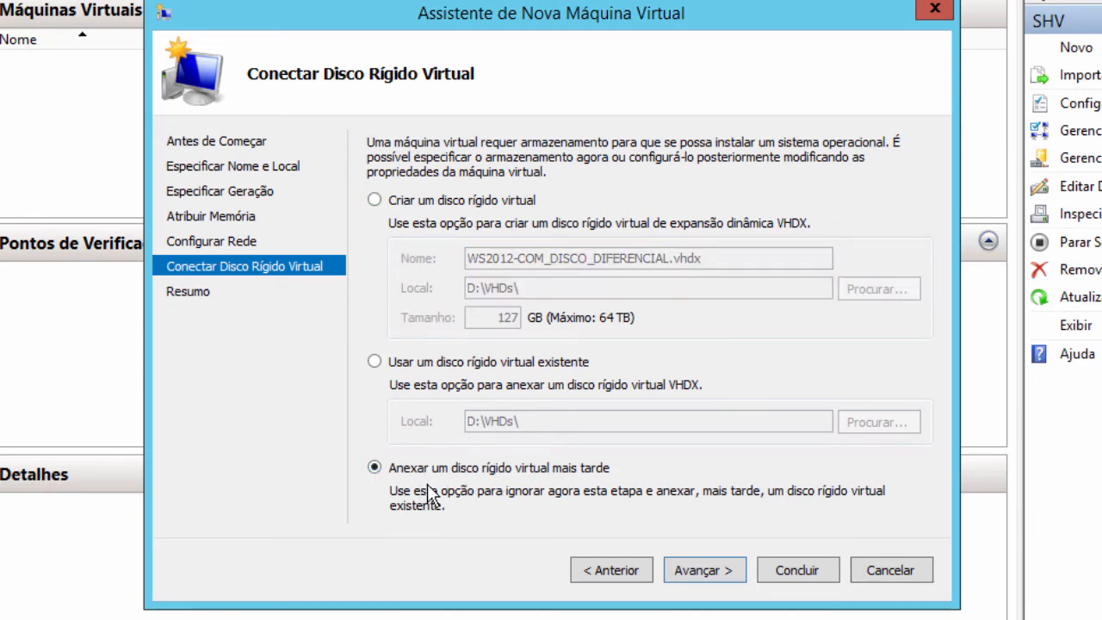
left_click(719, 576)
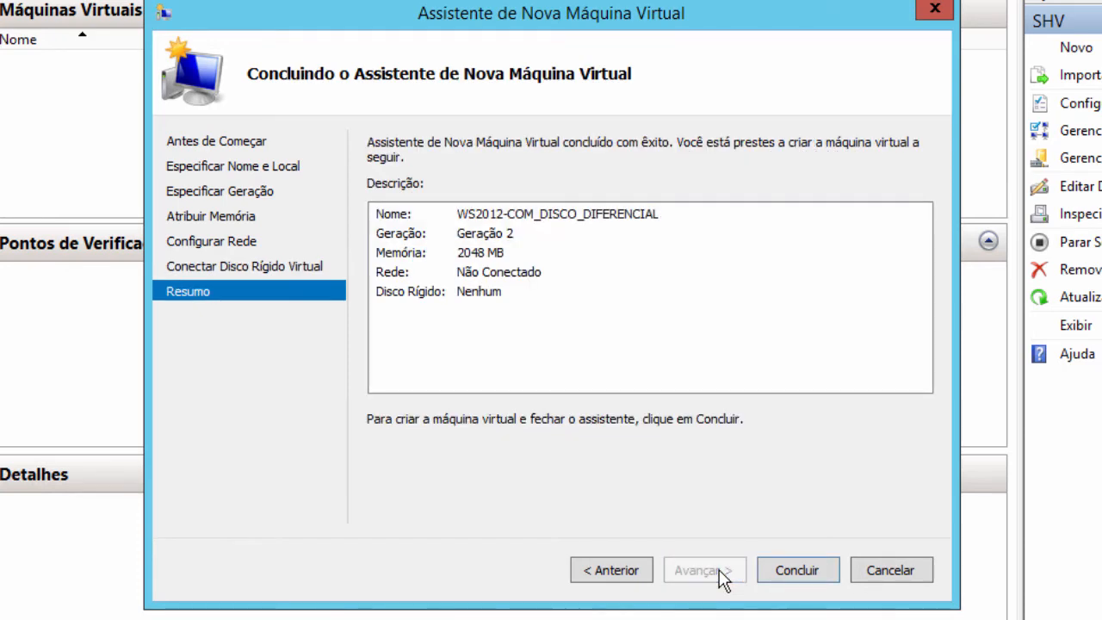
left_click(797, 574)
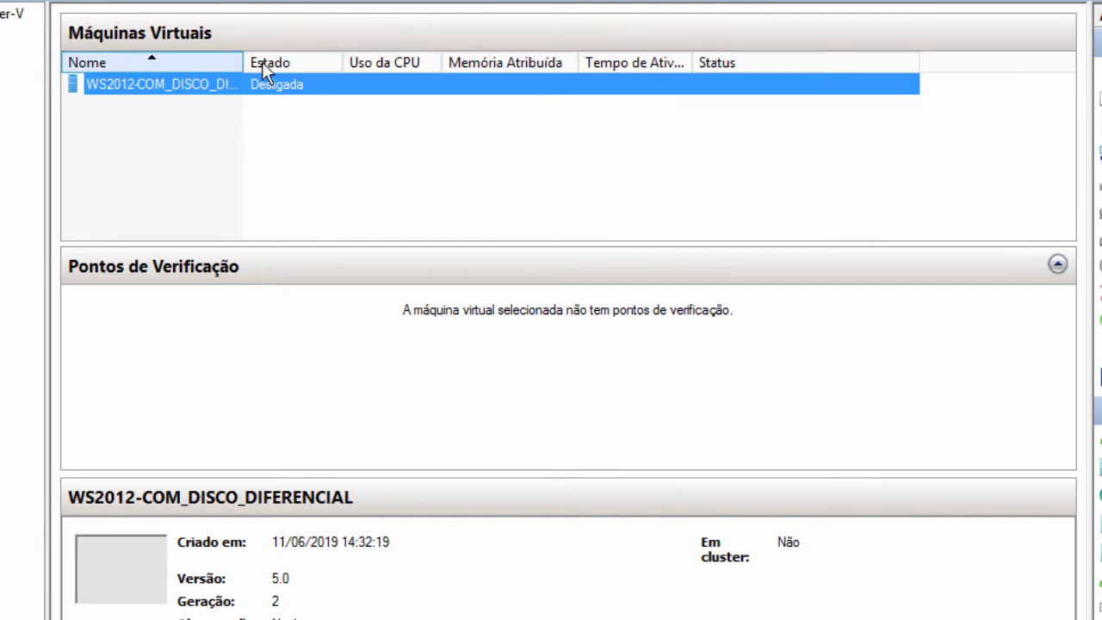
Step: Add a hard disk to the SCSI controller in the settings of WS2012-COM_DISCO_DIFERENCIAL
right_click(169, 88)
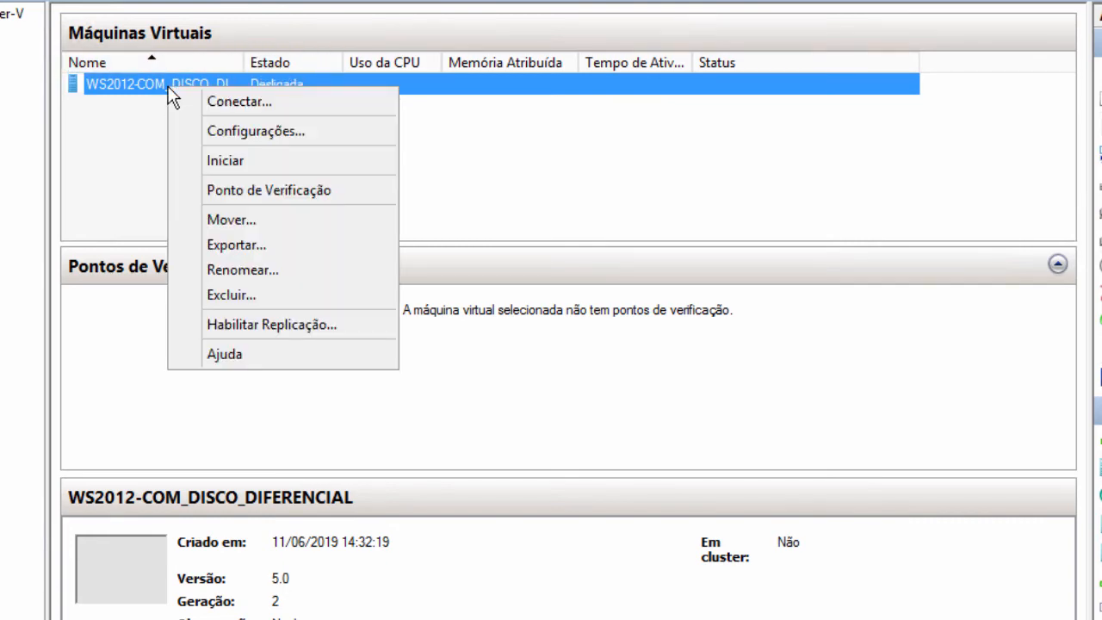
left_click(249, 131)
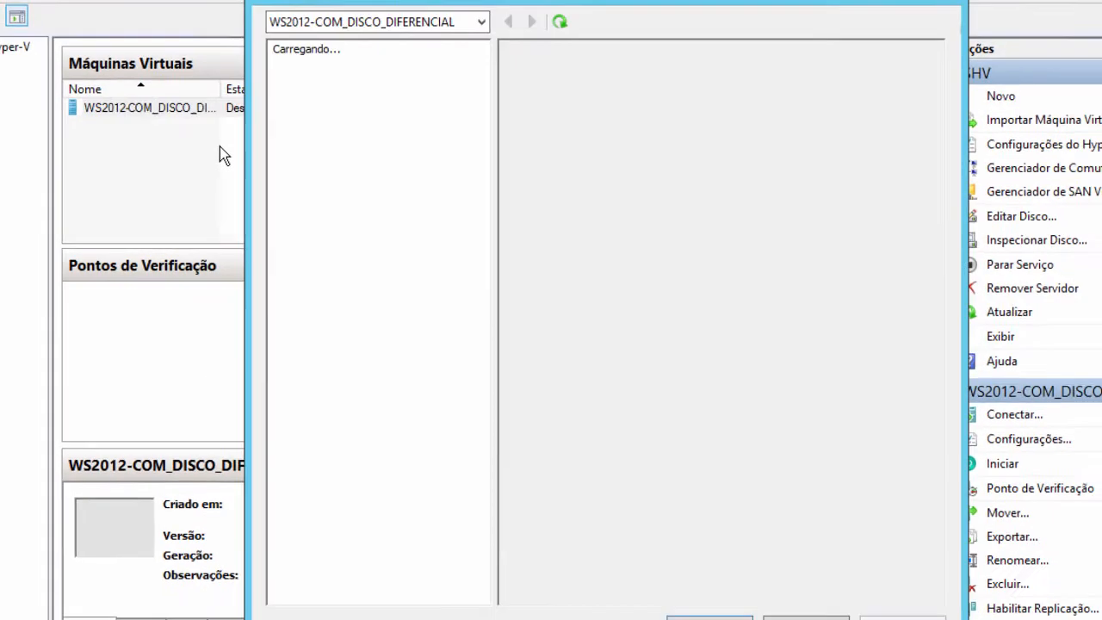
left_click_drag(401, 7, 334, 2)
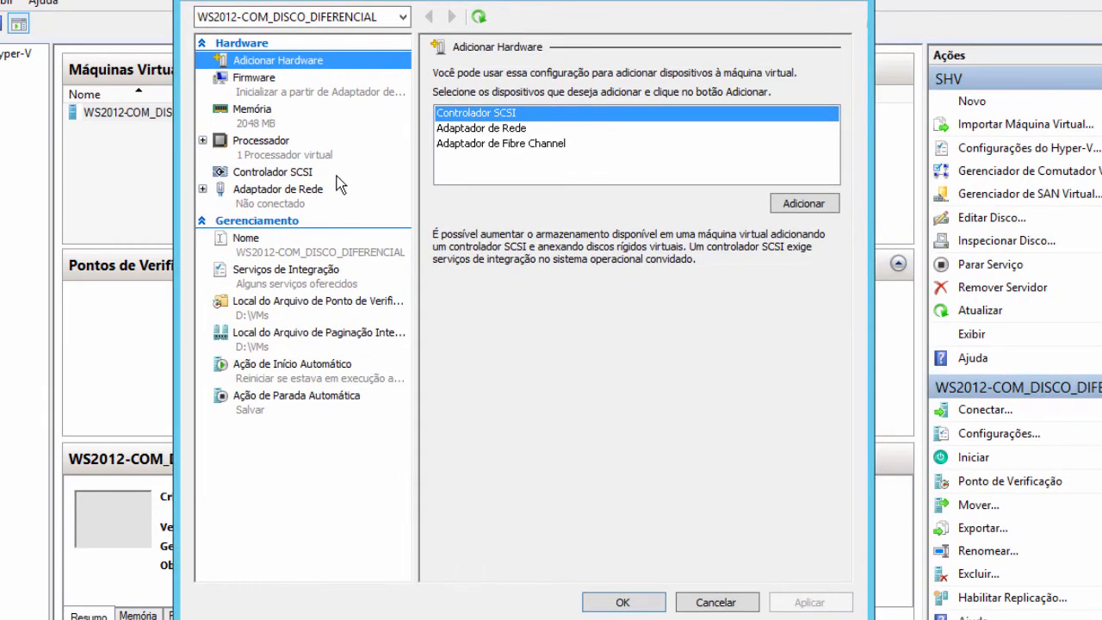
left_click(275, 176)
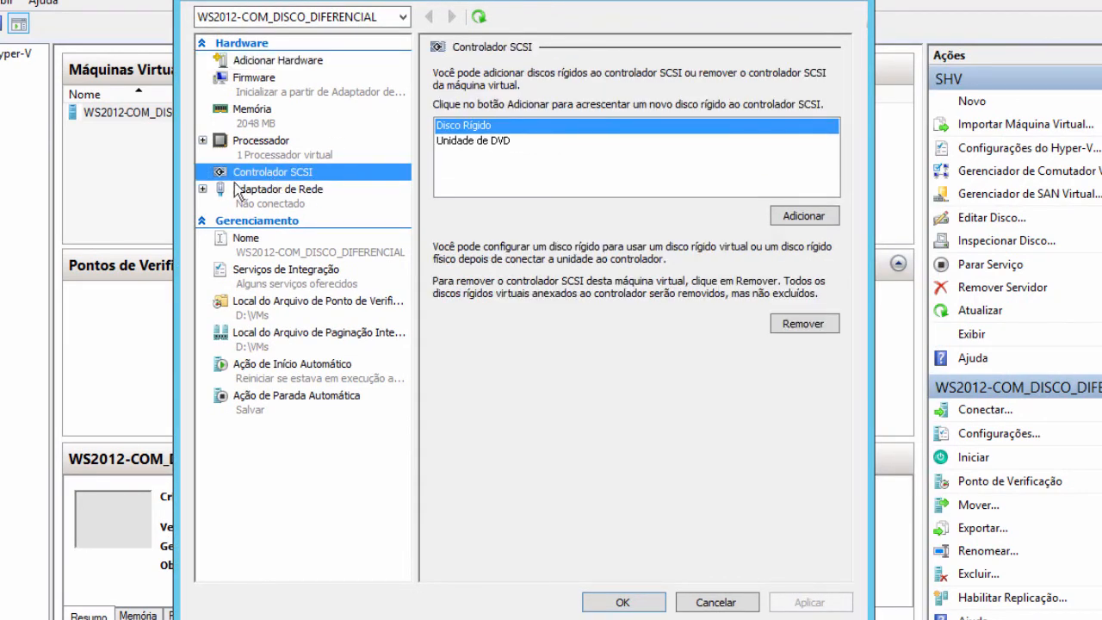
left_click(787, 217)
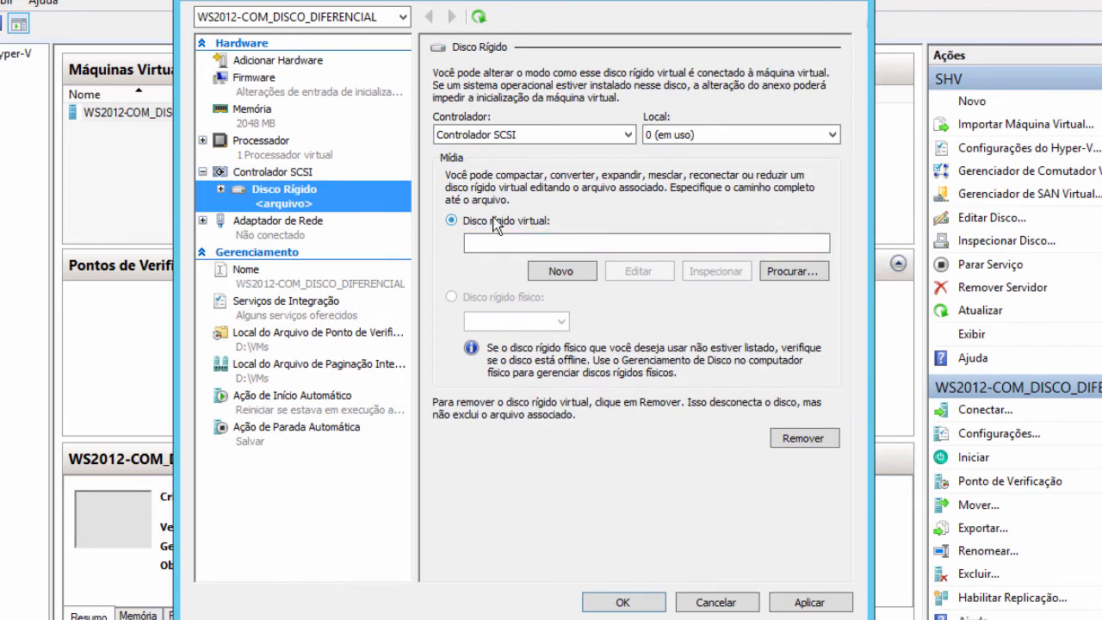
Step: Start creating a new virtual hard disk for the added drive, with Diferenciação as the disk type
left_click(566, 270)
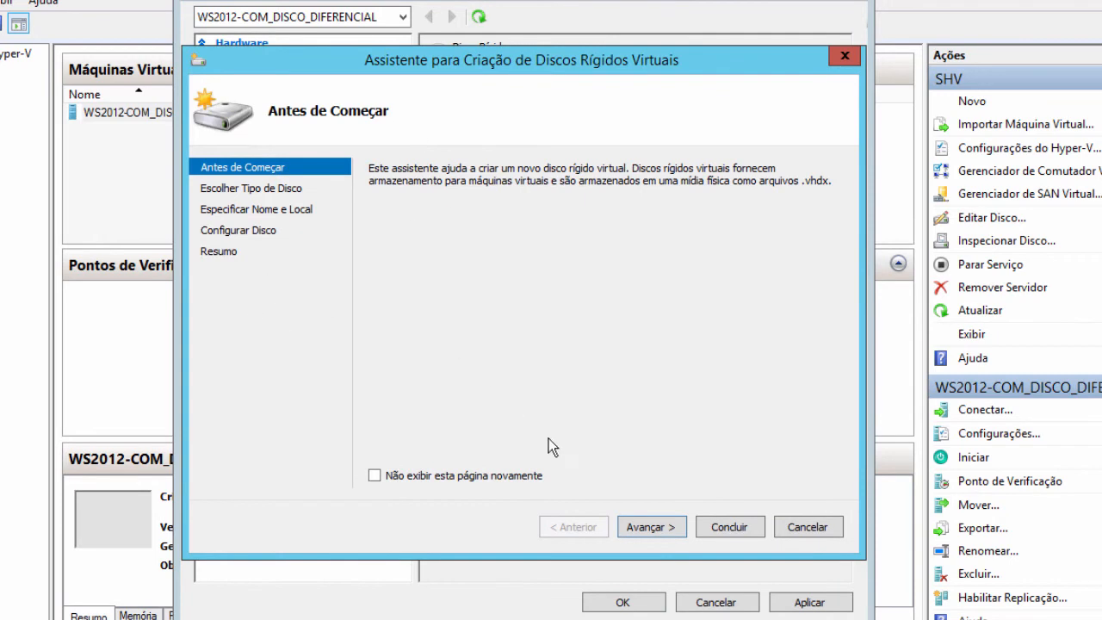
left_click(653, 527)
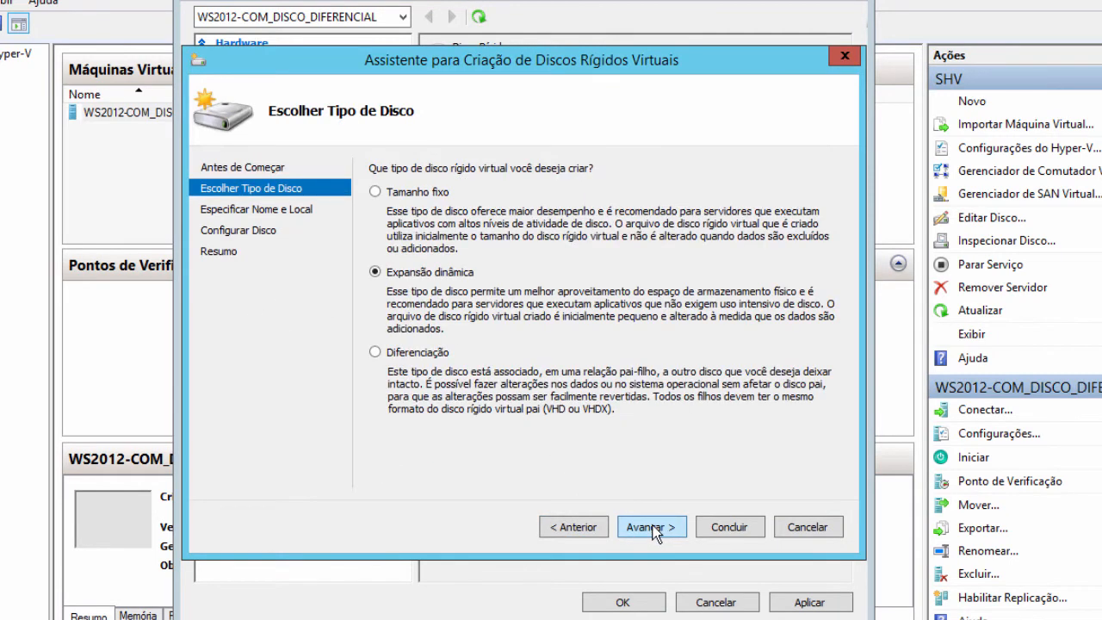
left_click(406, 353)
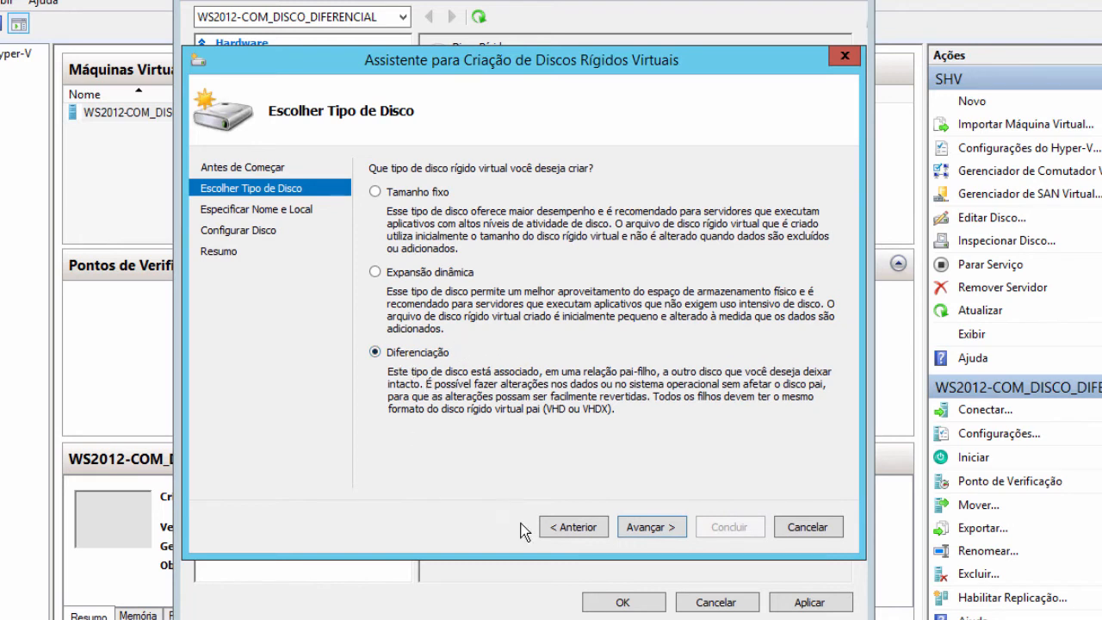
left_click(651, 532)
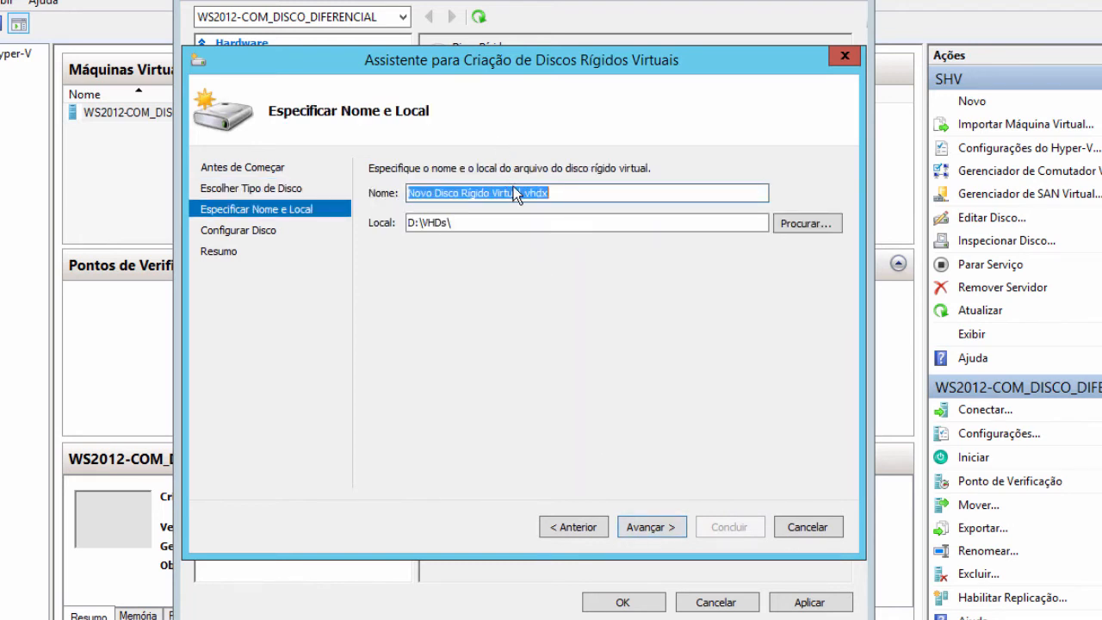
Step: Name the differencing disk file WS2012-COM_DISCO_DIFERENCIAL.vhdx, keeping D:\VHDs\ as its location
left_click_drag(521, 192, 387, 189)
type("WS")
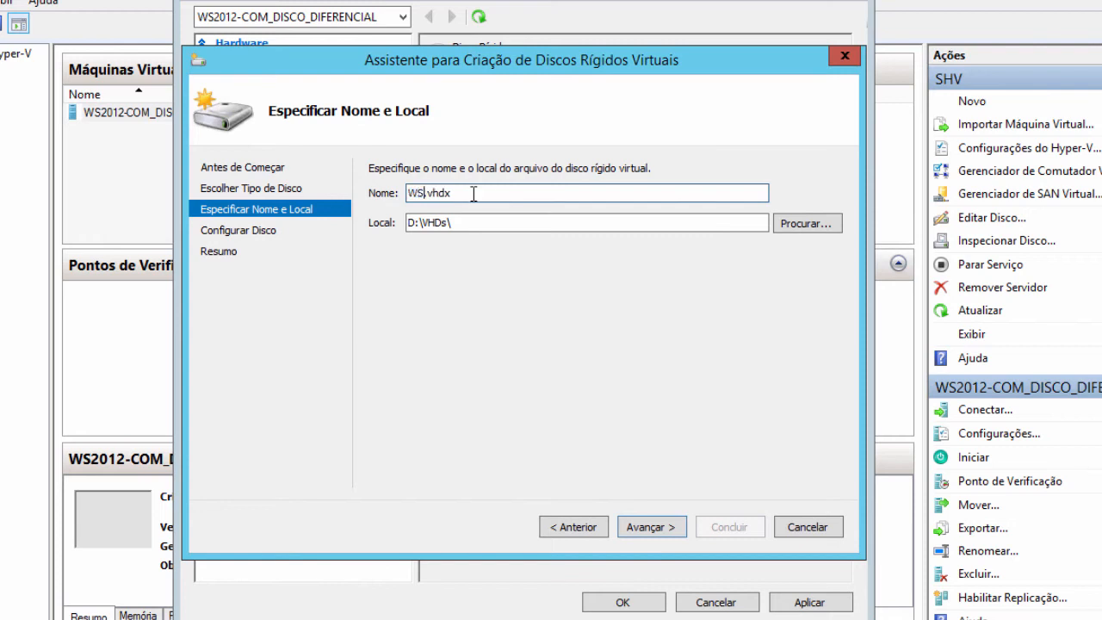
type("2012")
type("-COM")
type("_DIS")
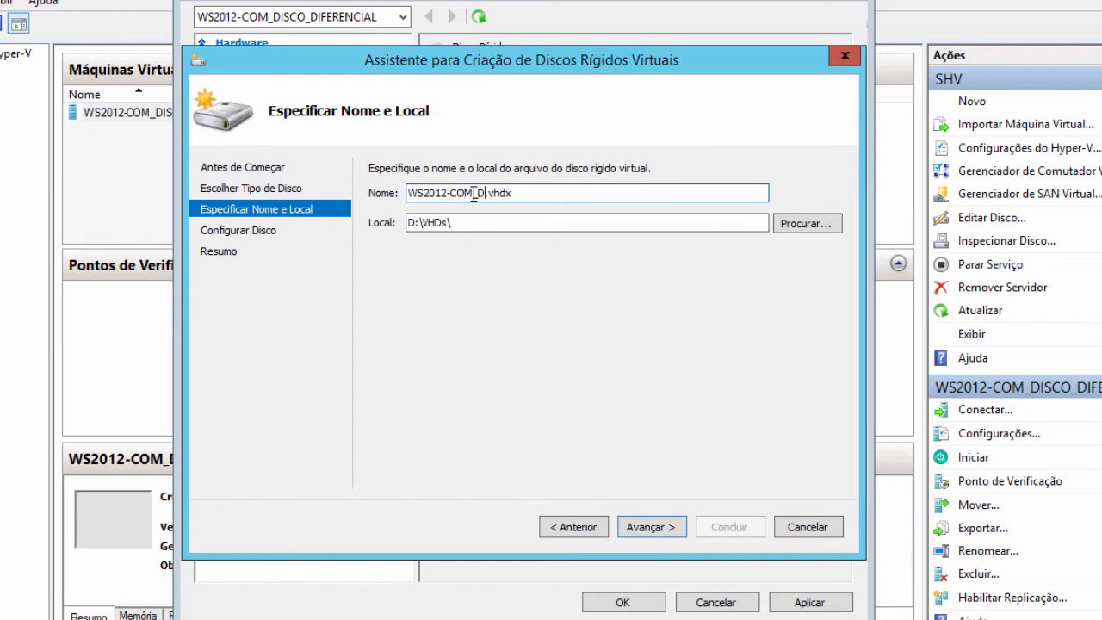
type("CO_DIFERE")
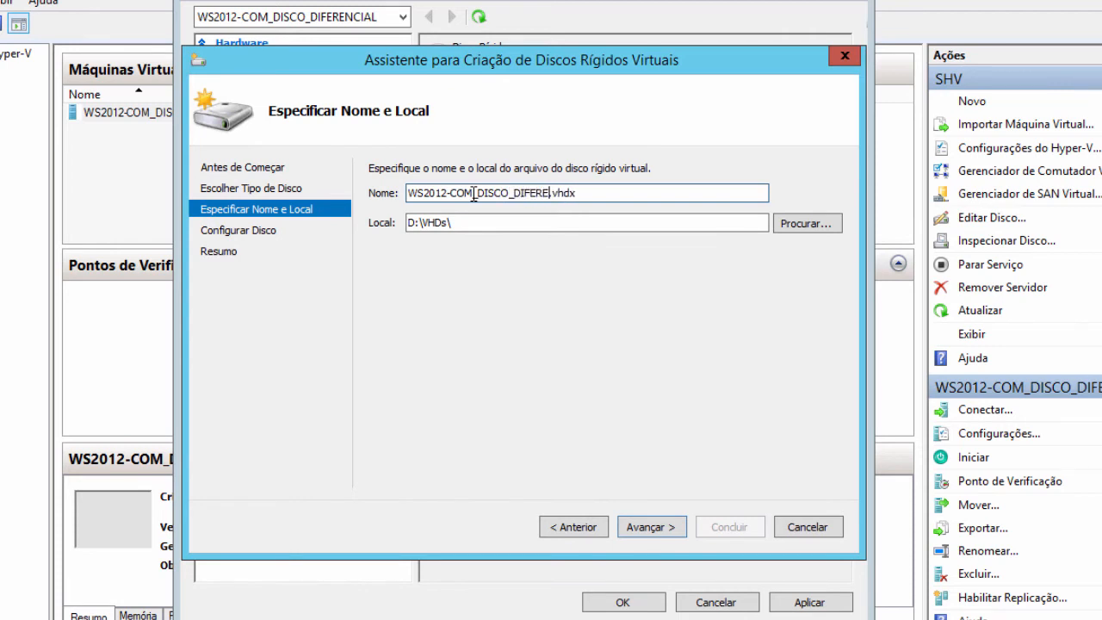
type("NCIAL")
left_click(647, 526)
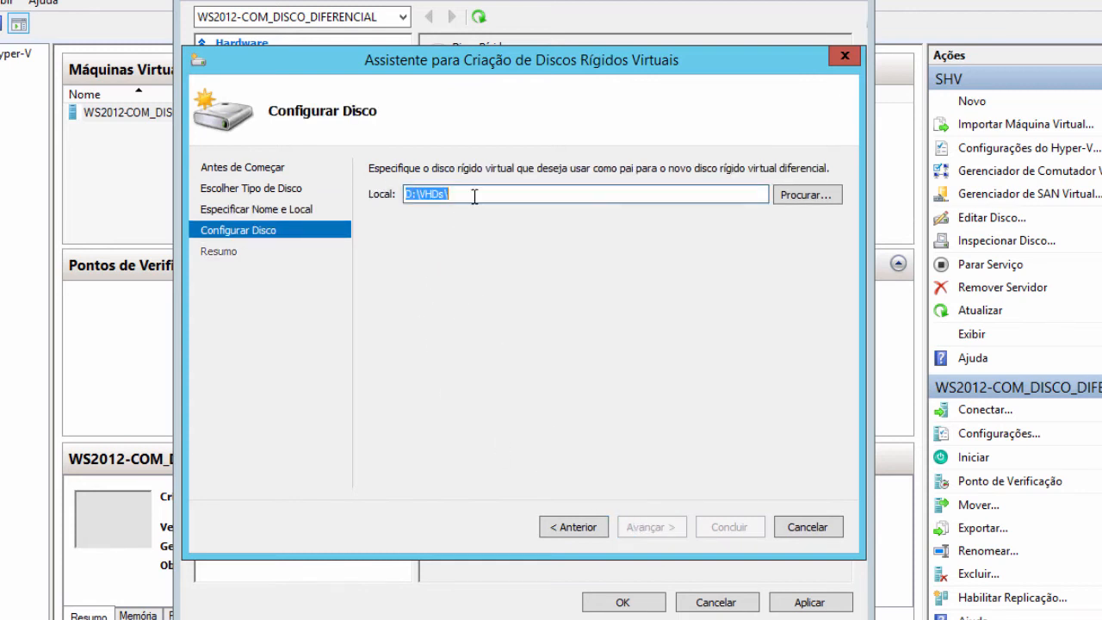
Step: Use SRV2012-2 from D:\VHDs as the parent disk, create the differencing disk, and save the virtual machine settings
left_click(798, 196)
left_click(409, 249)
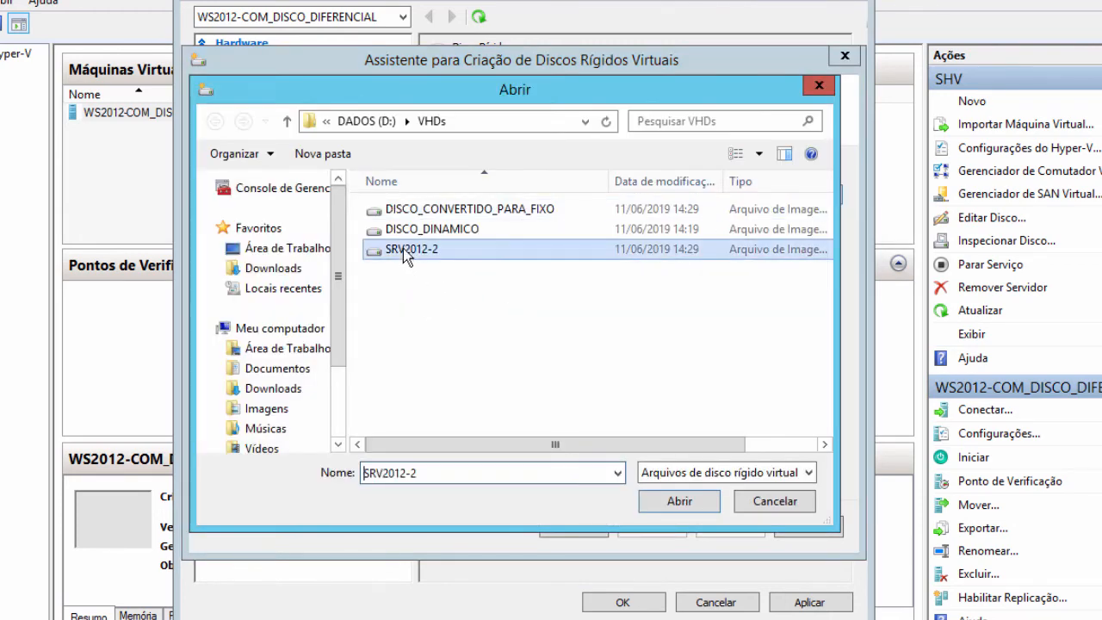
left_click(689, 502)
left_click(662, 529)
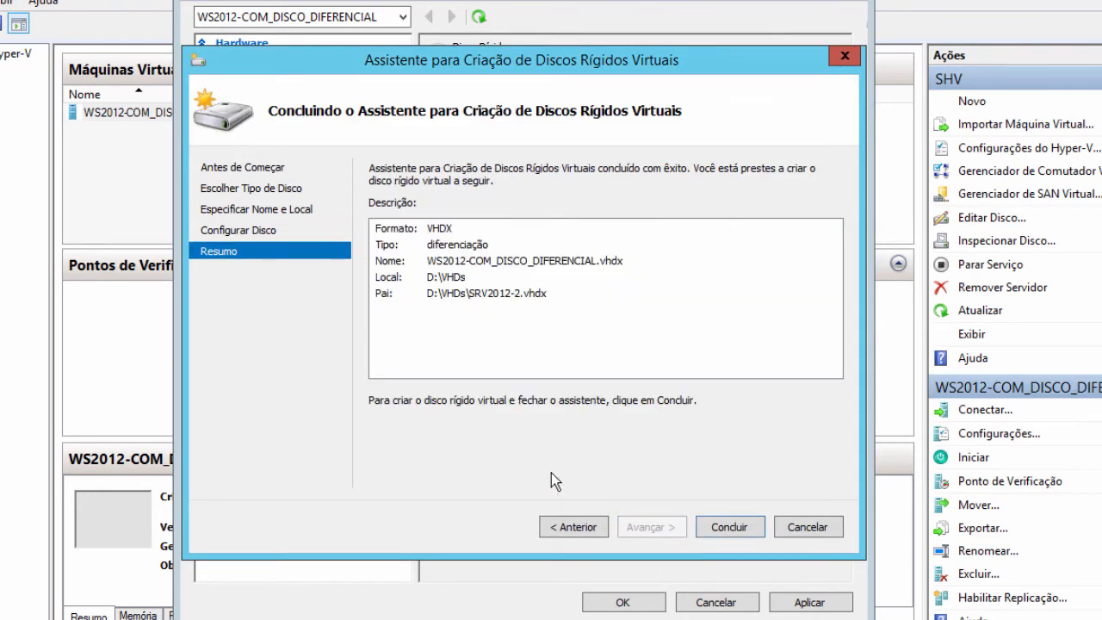
left_click(733, 525)
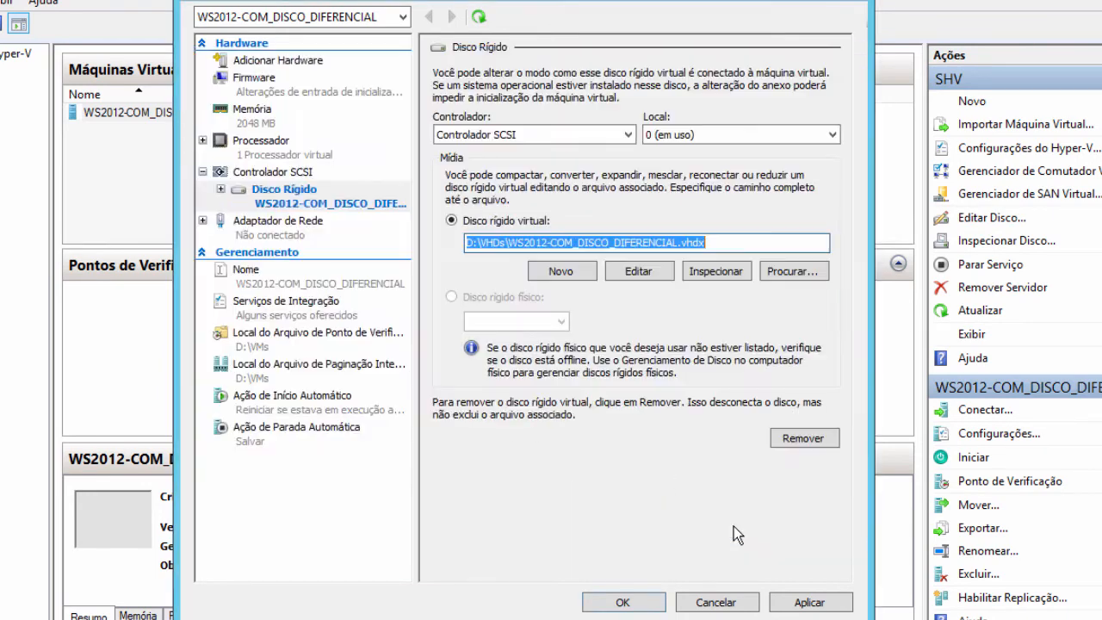
left_click(649, 601)
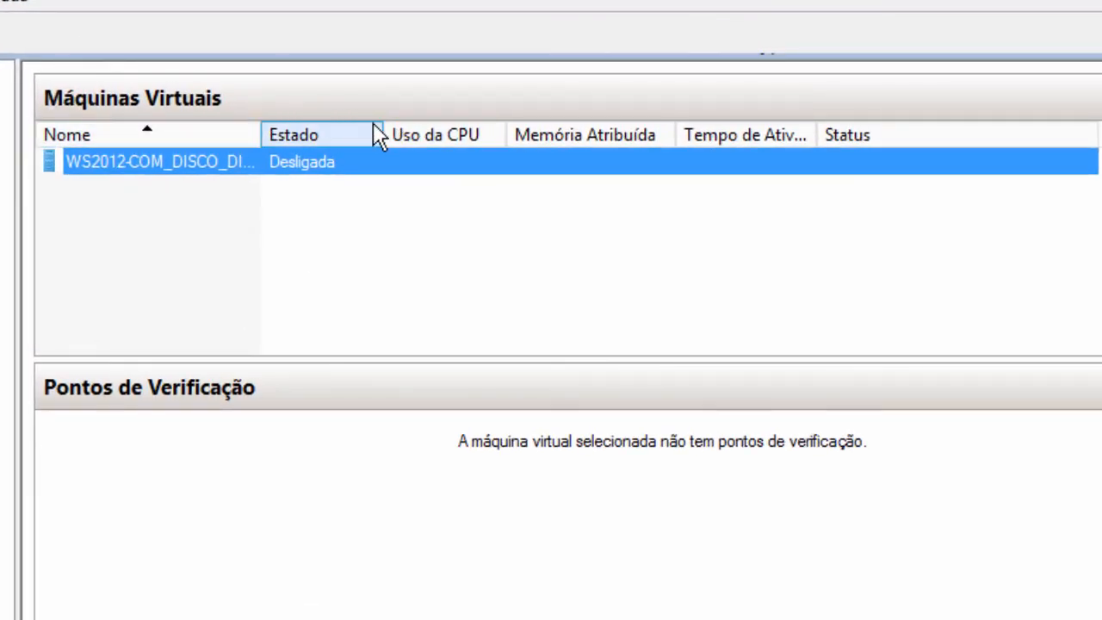
Step: Switch to File Explorer and check the WS2012-COM_DISCO_DIFERENCIAL disk file's size in the VHDs folder, widening the name column
left_click_drag(10, 163, 0, 163)
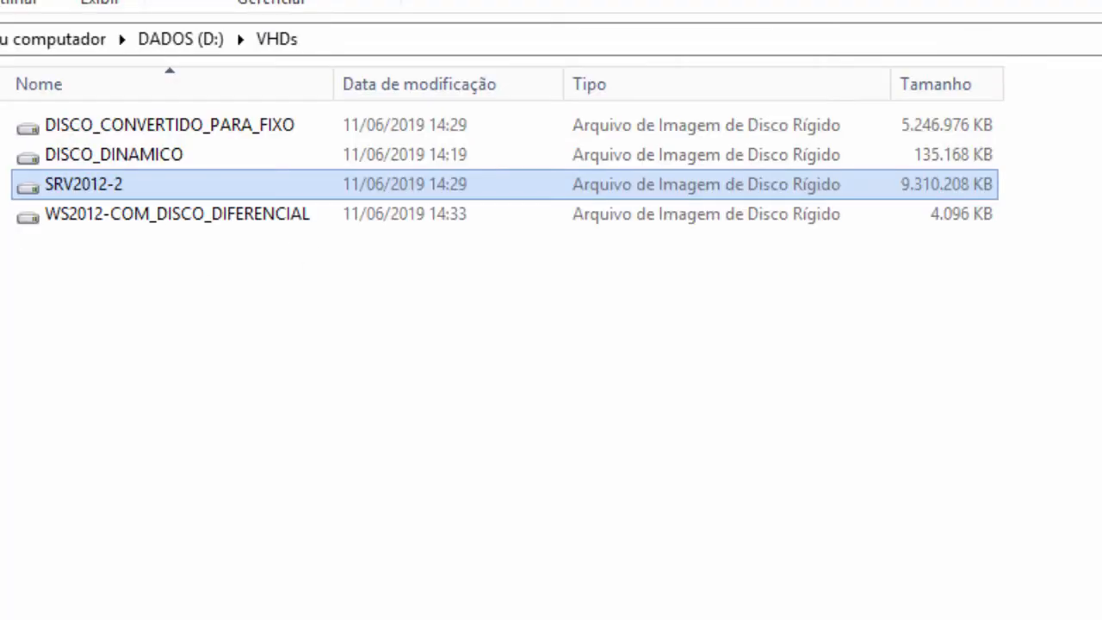
left_click_drag(337, 79, 404, 77)
left_click(225, 229)
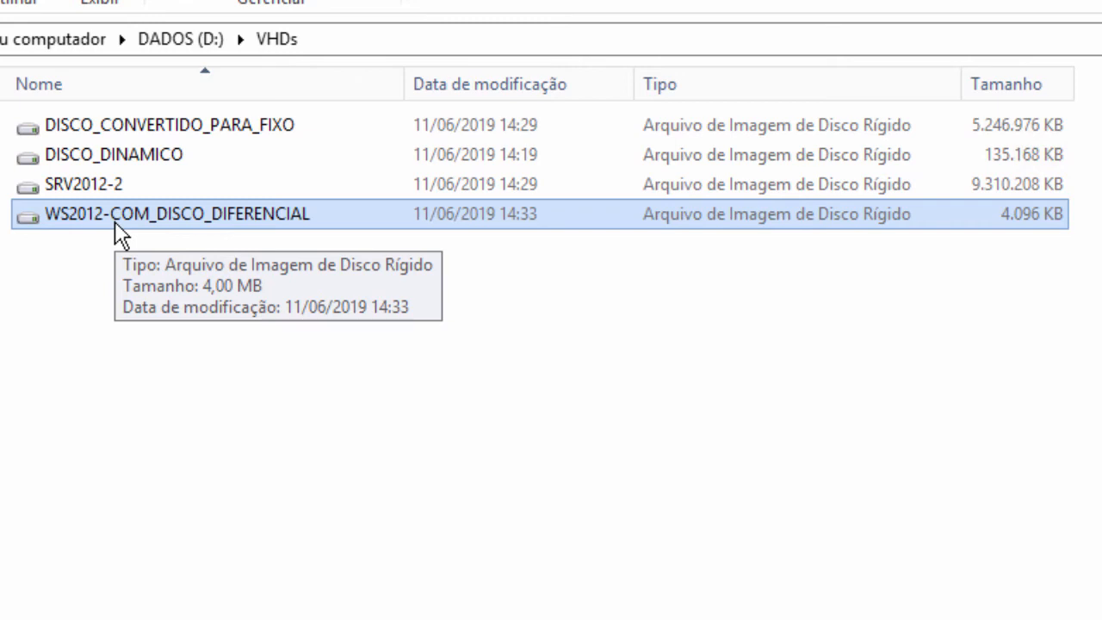
Step: Compare the sizes of the SRV2012-2 and WS2012-COM_DISCO_DIFERENCIAL disk files in the VHDs folder
left_click(105, 190)
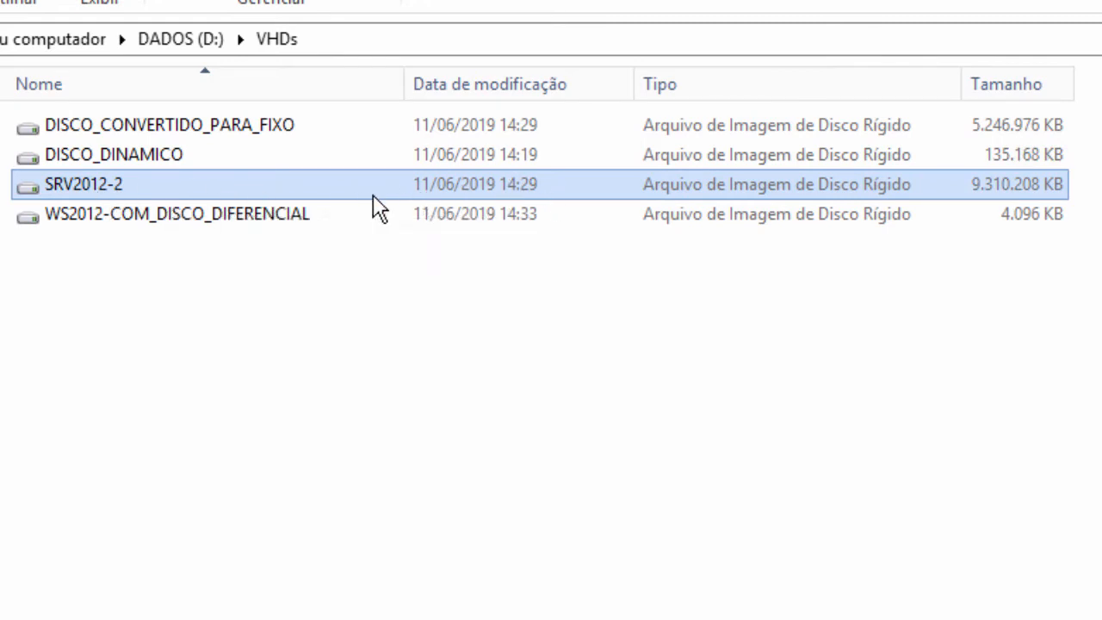
left_click(152, 214)
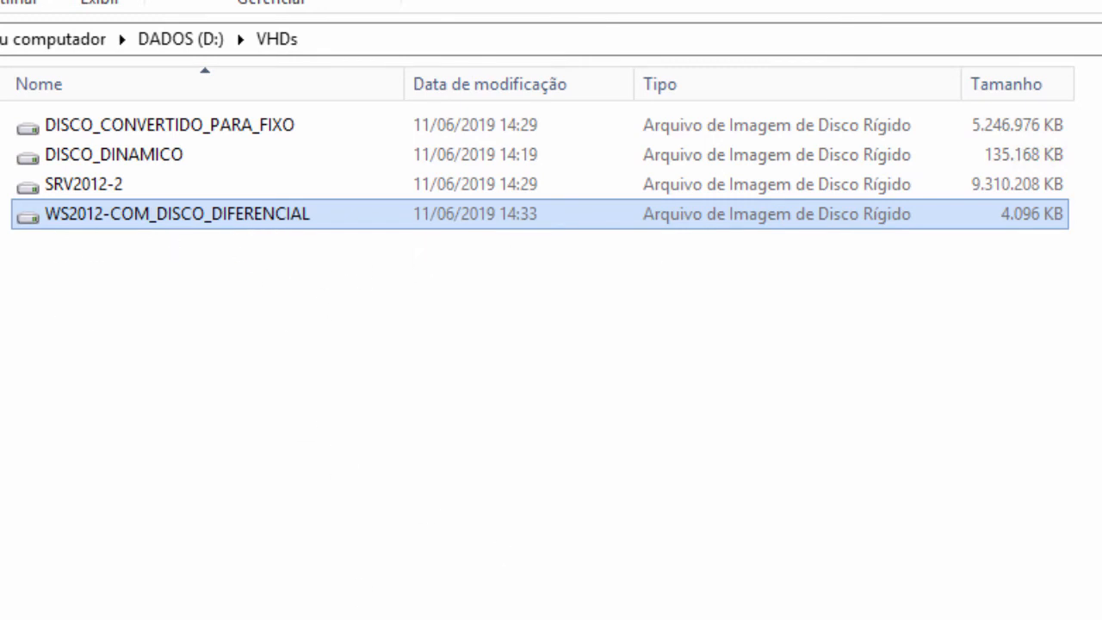
Step: Switch to Hyper-V Manager and put the hard disk first in the WS2012-COM_DISCO_DIFERENCIAL virtual machine's firmware boot order, saving the settings
key("alt+Tab")
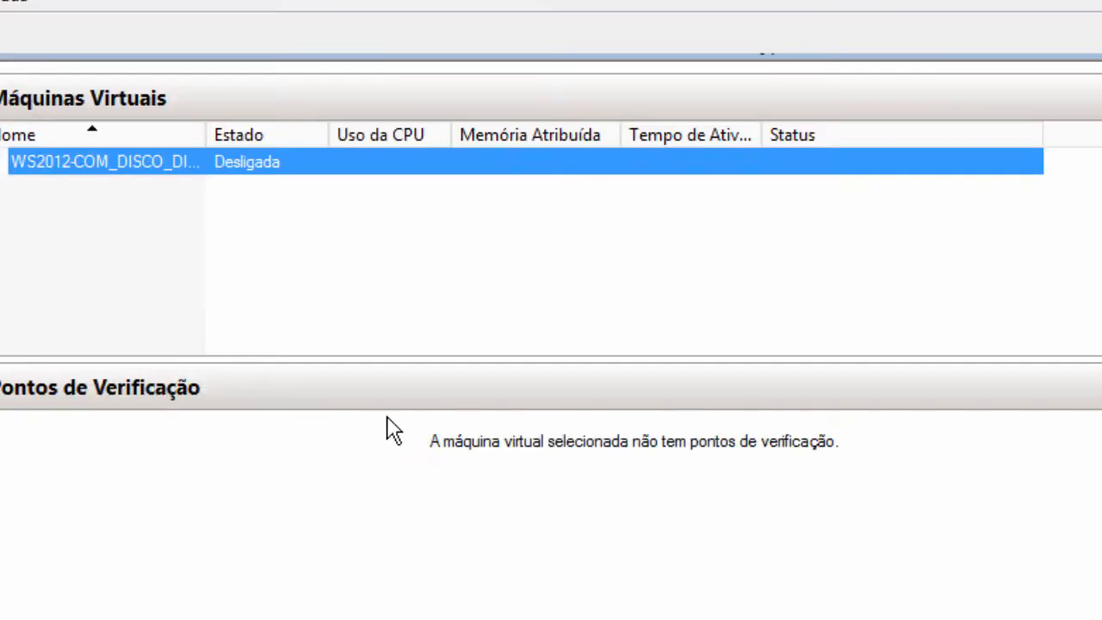
right_click(139, 166)
left_click(221, 224)
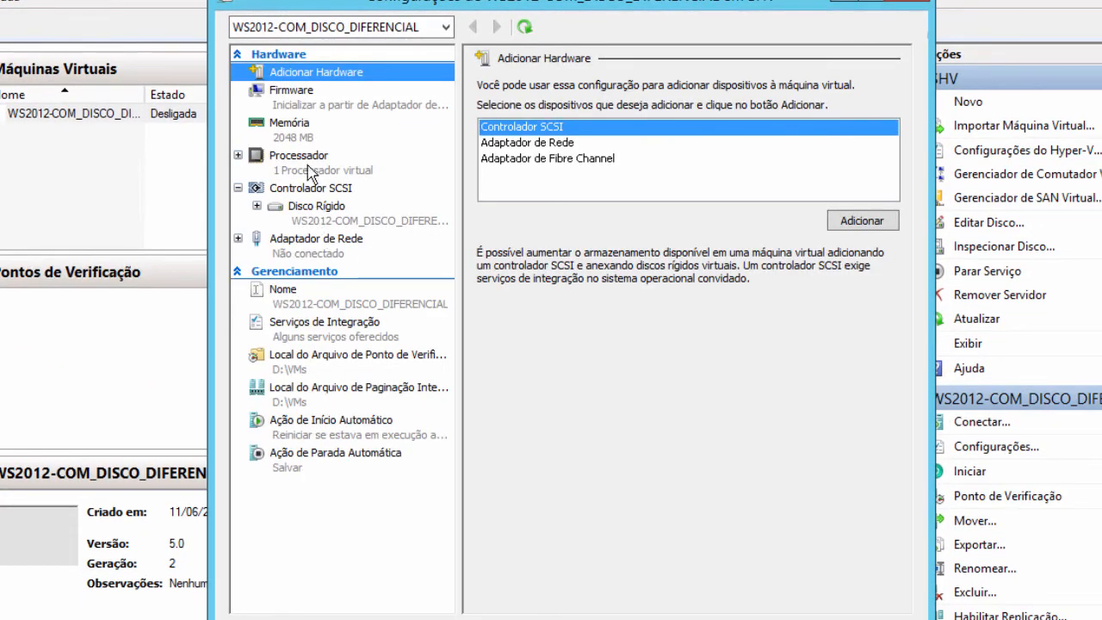
left_click(299, 188)
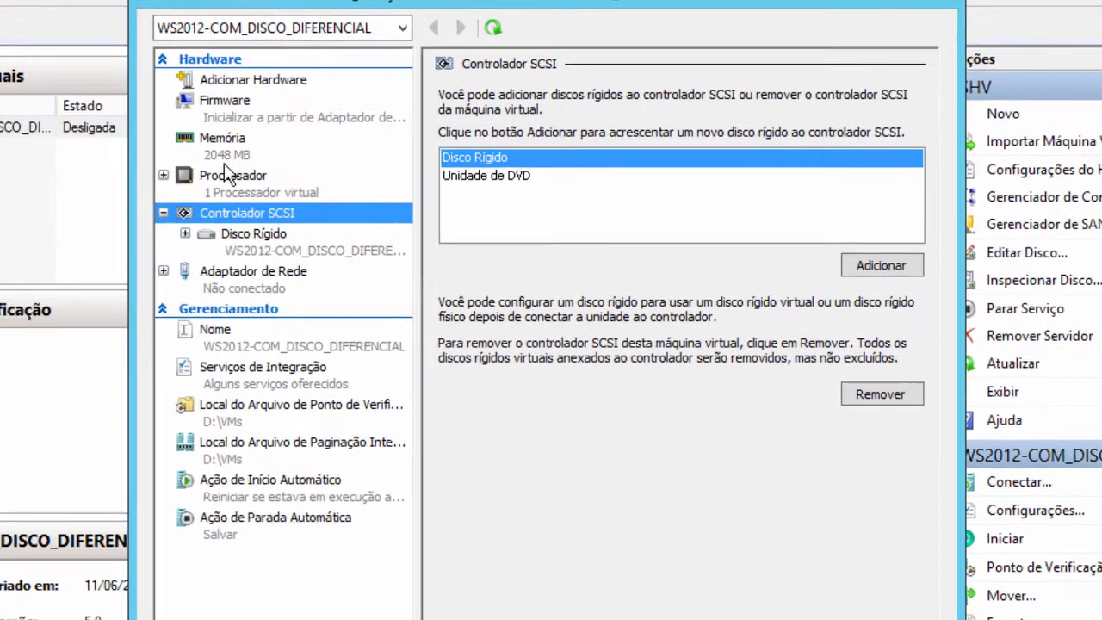
left_click(291, 90)
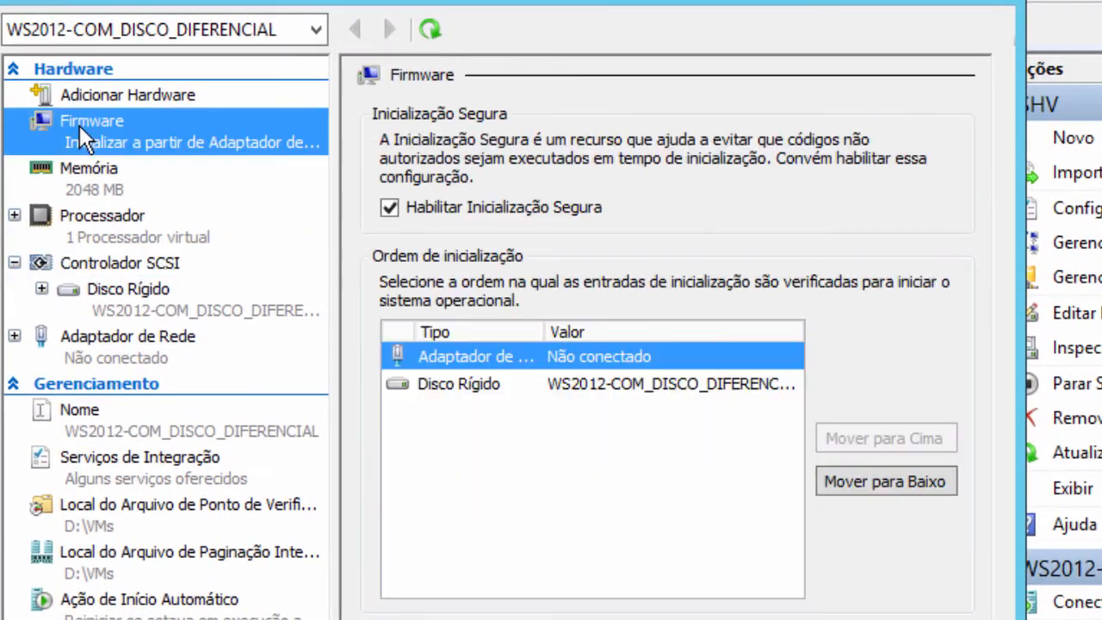
left_click(457, 385)
left_click(841, 439)
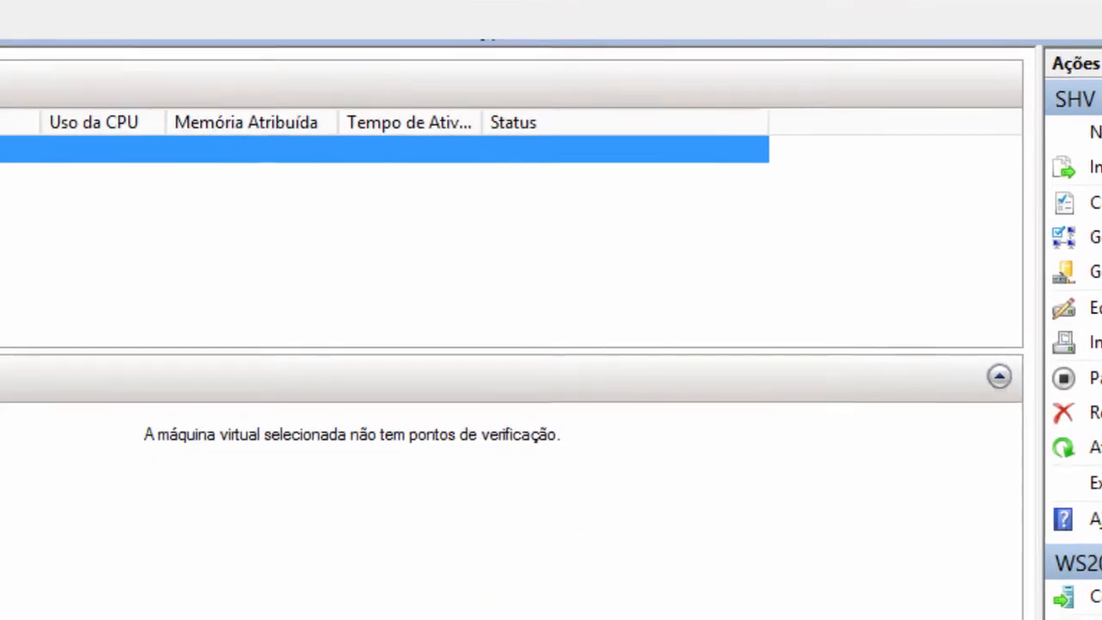
Step: Connect to the WS2012-COM_DISCO_DIFERENCIAL virtual machine and start it
right_click(172, 106)
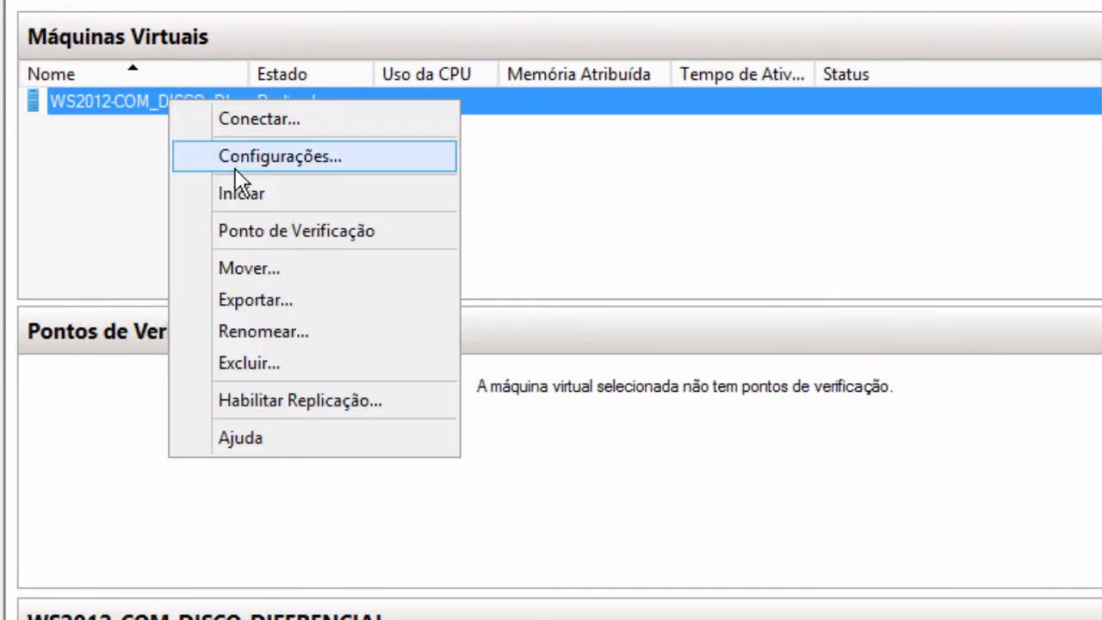
left_click(245, 120)
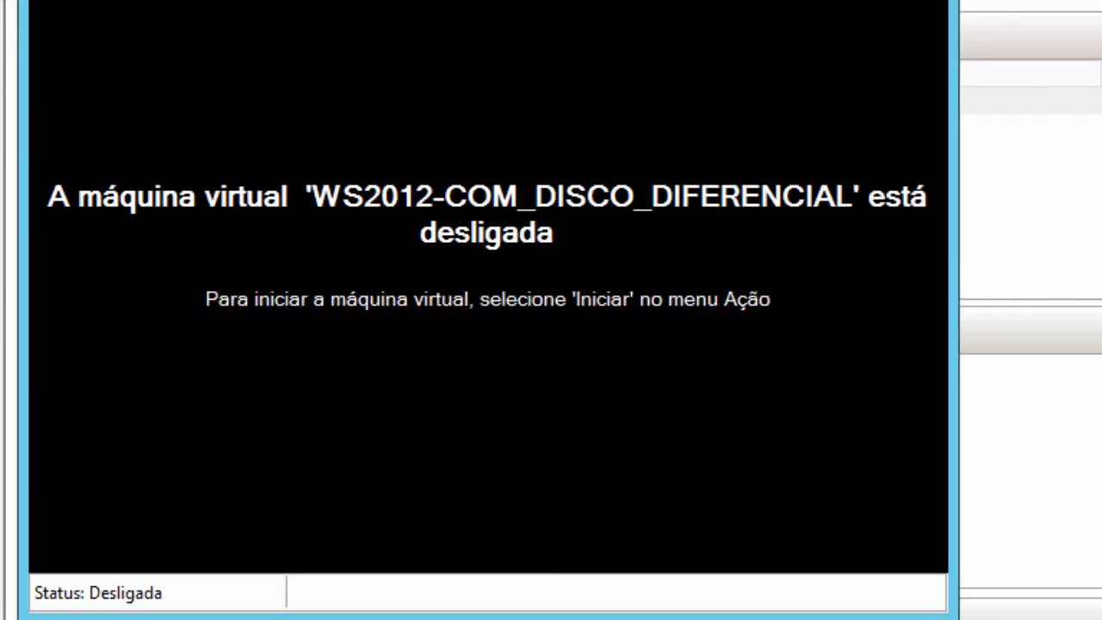
left_click(89, 2)
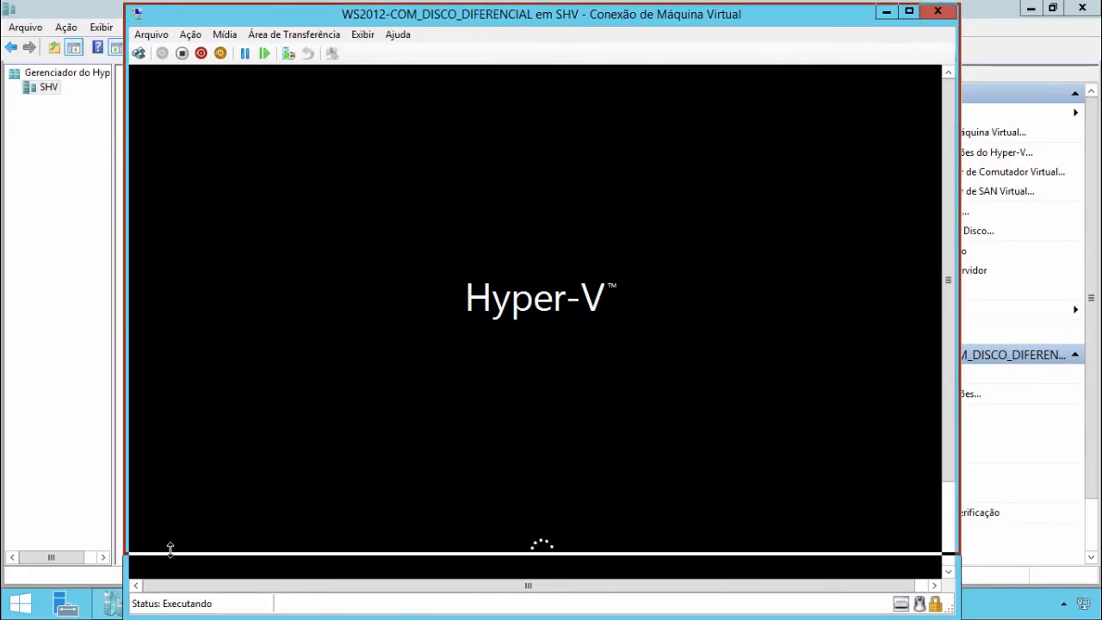
Step: Switch to File Explorer and arrange a shortened VHDs folder window over the lower part of the virtual machine's connection window
left_click(216, 605)
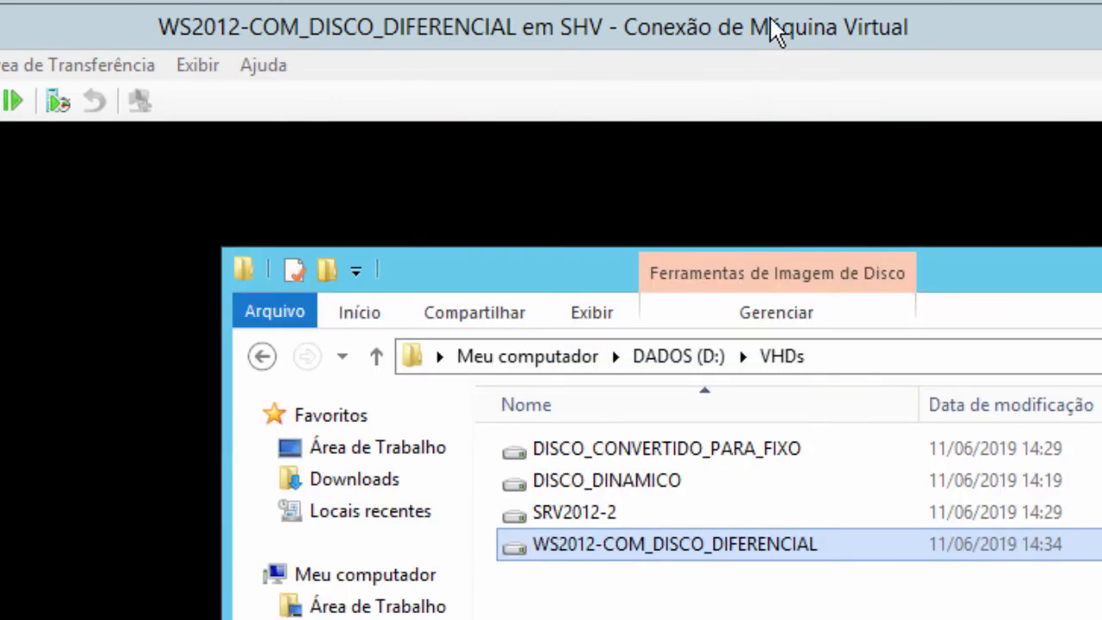
left_click(603, 28)
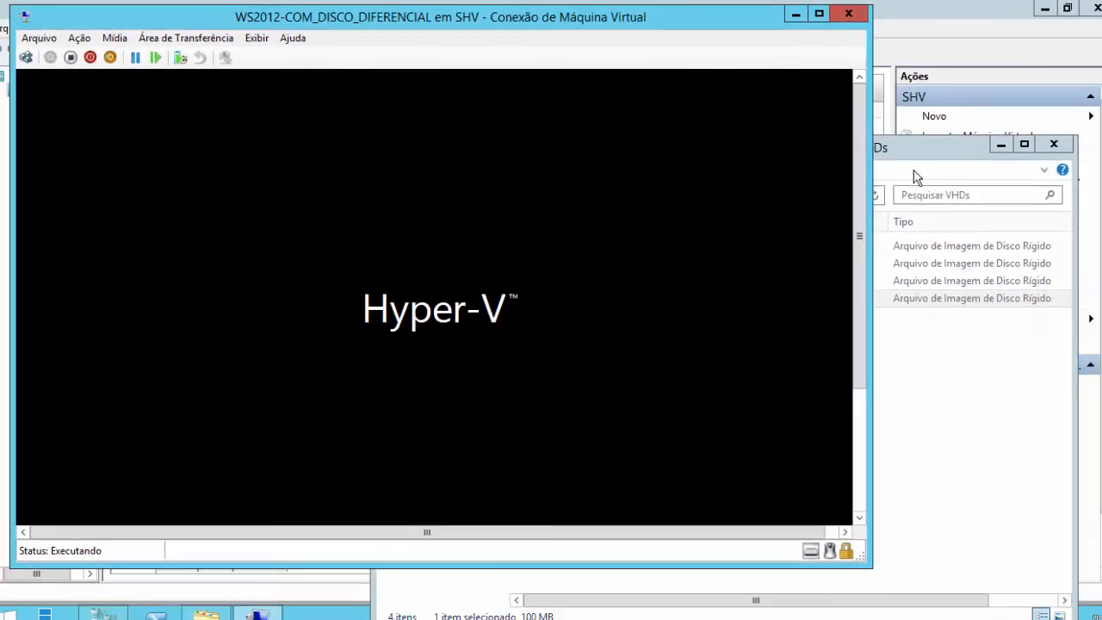
left_click(926, 148)
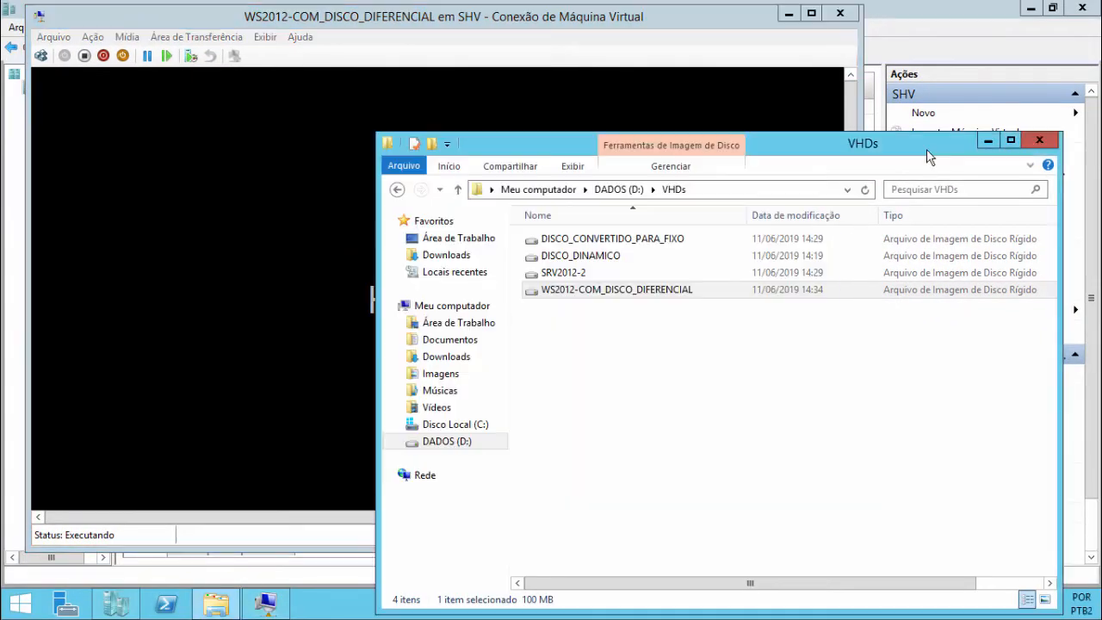
left_click_drag(562, 133, 551, 299)
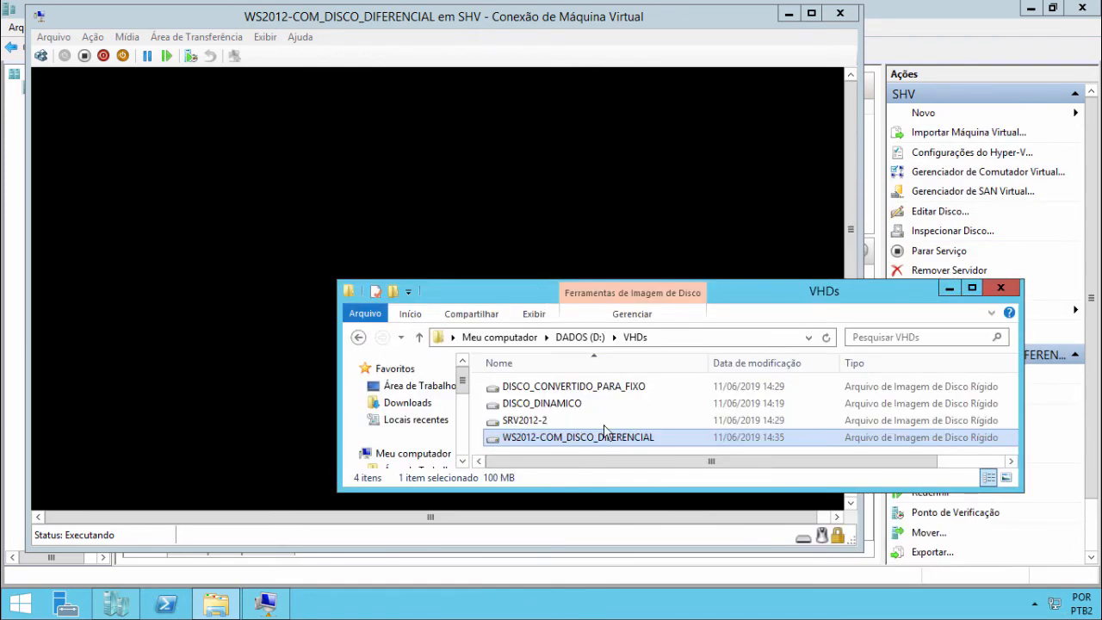
double_click(691, 492)
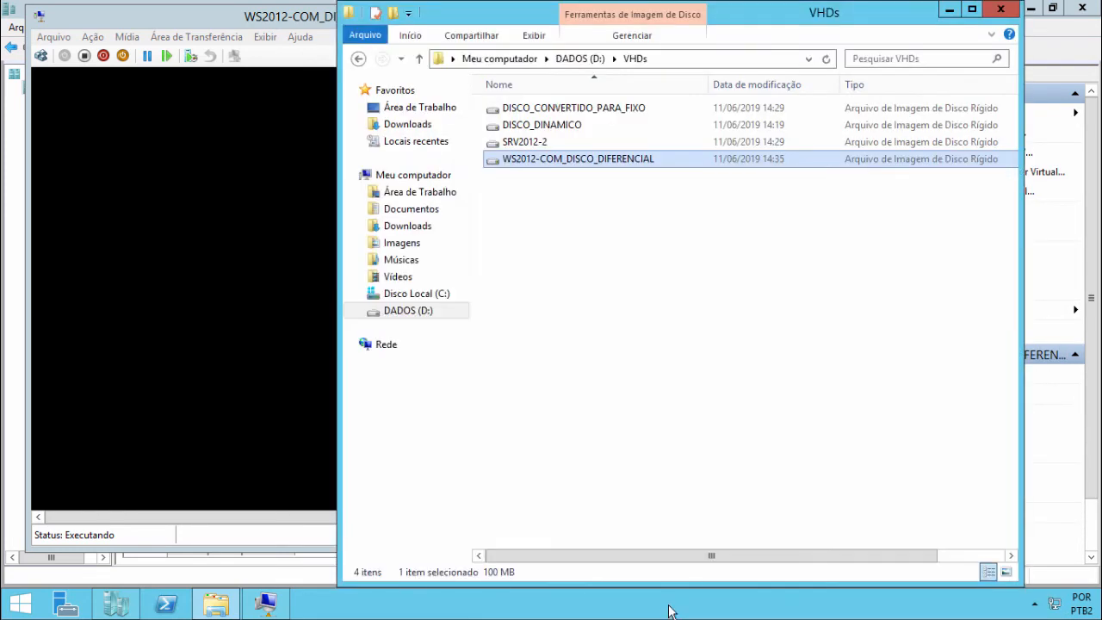
left_click_drag(712, 7, 713, 299)
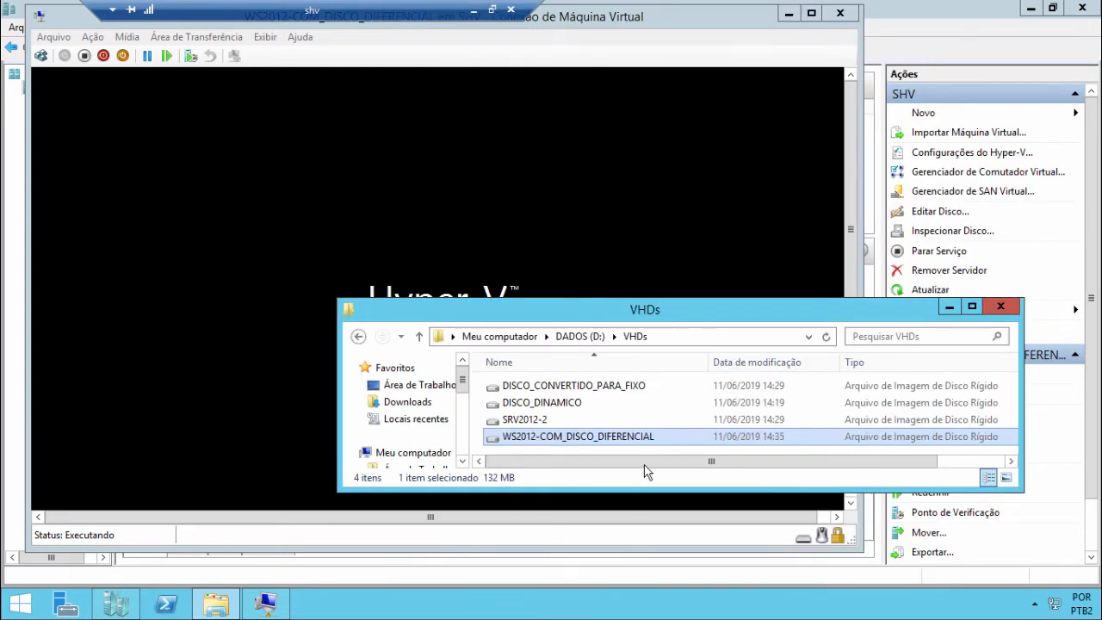
Step: Monitor the WS2012-COM_DISCO_DIFERENCIAL file's size in the VHDs folder while the virtual machine boots, keeping its console in view
left_click_drag(645, 465, 745, 480)
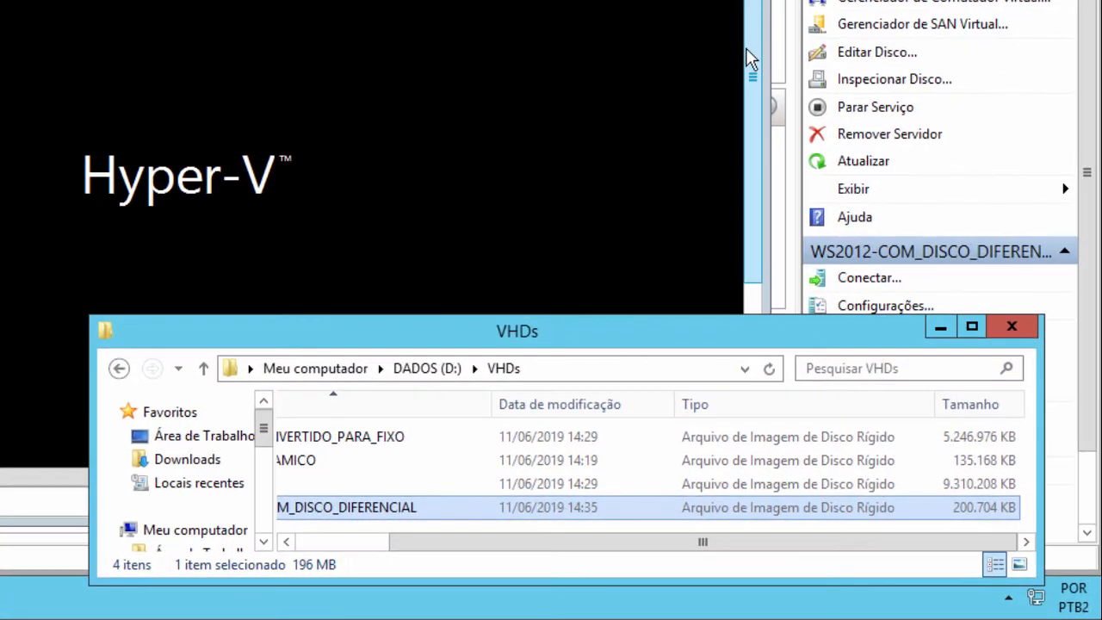
left_click_drag(747, 59, 749, 184)
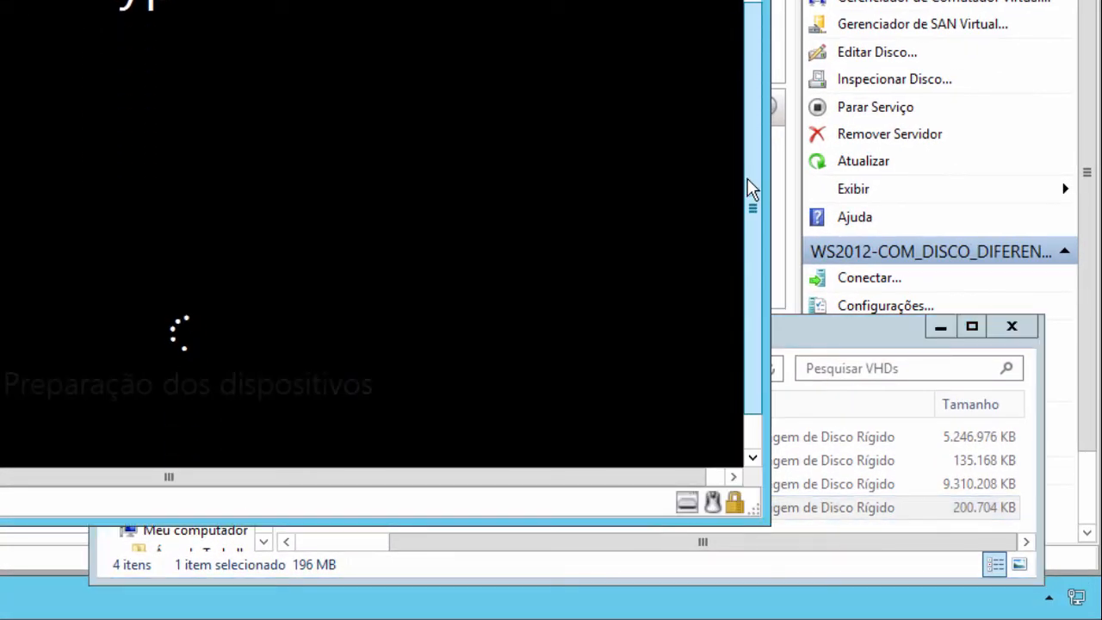
left_click(786, 359)
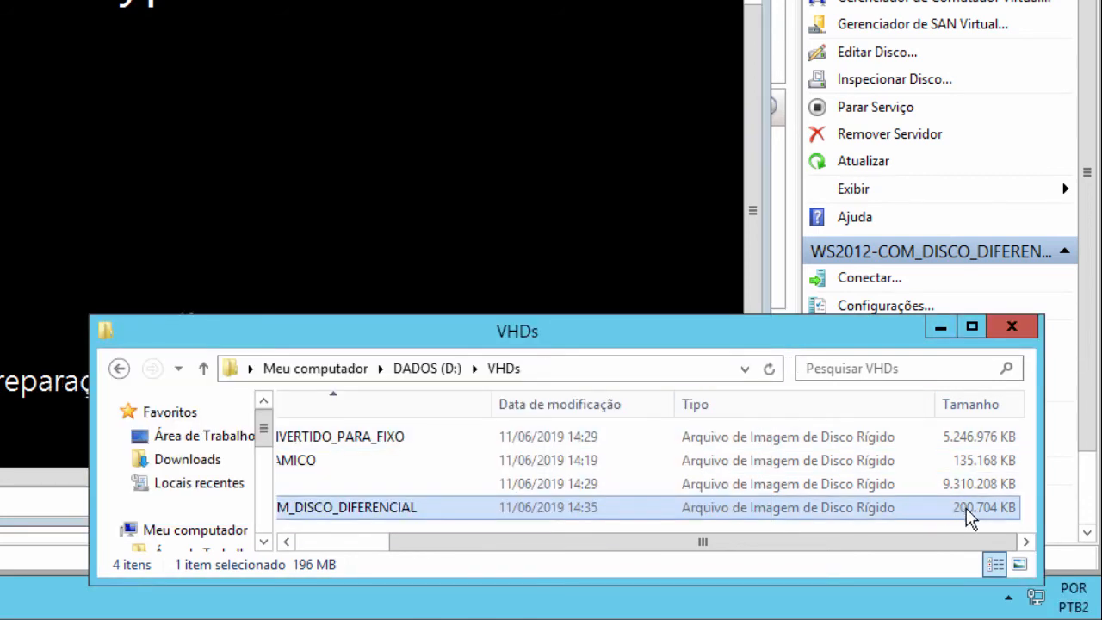
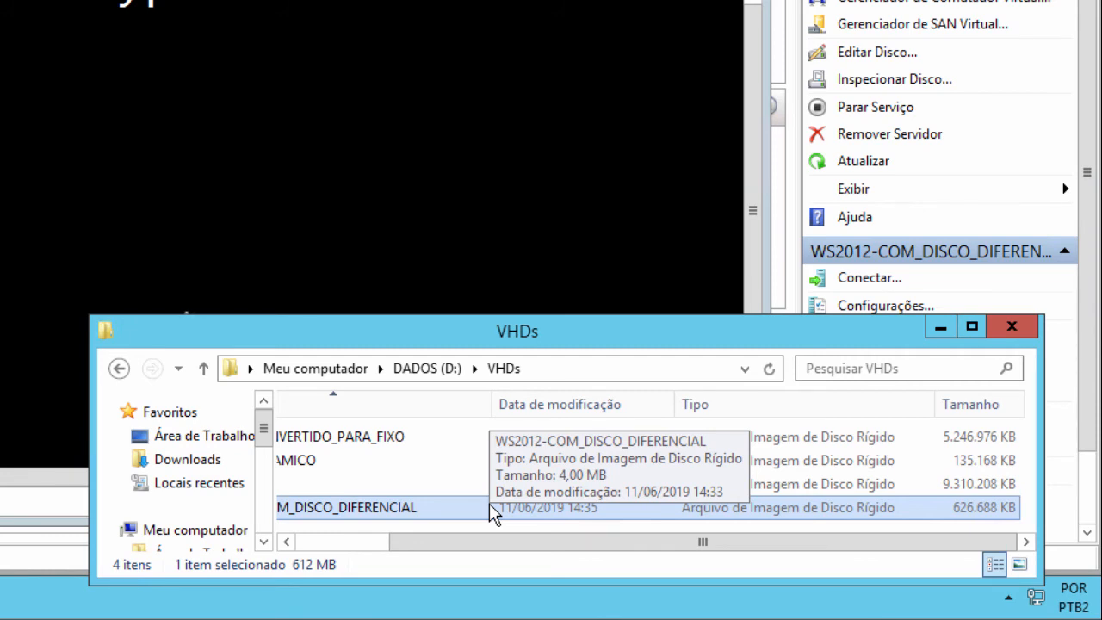
left_click_drag(564, 341, 575, 408)
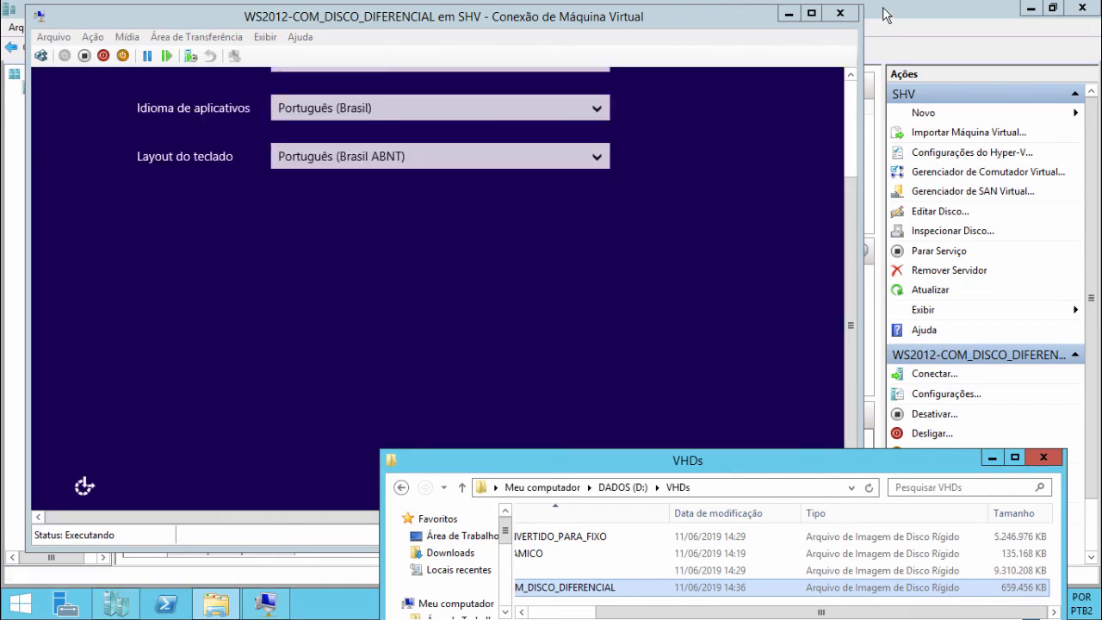
Step: Maximize the virtual machine's console and accept Brasil, Português (Brasil) and Português (Brasil ABNT) as the guest's regional settings
left_click(810, 13)
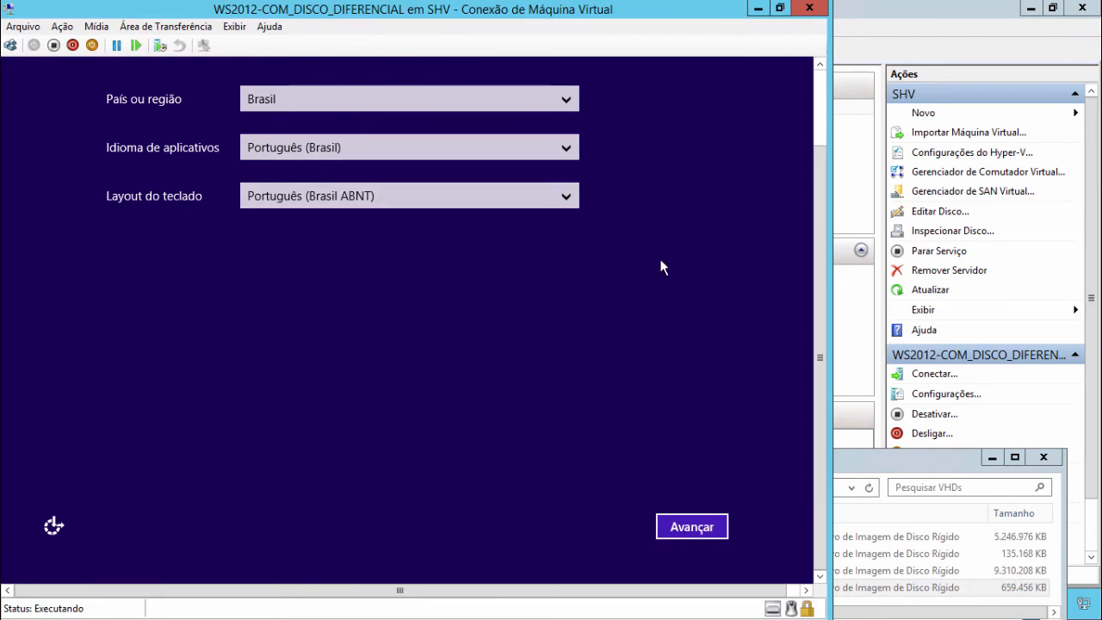
left_click(719, 534)
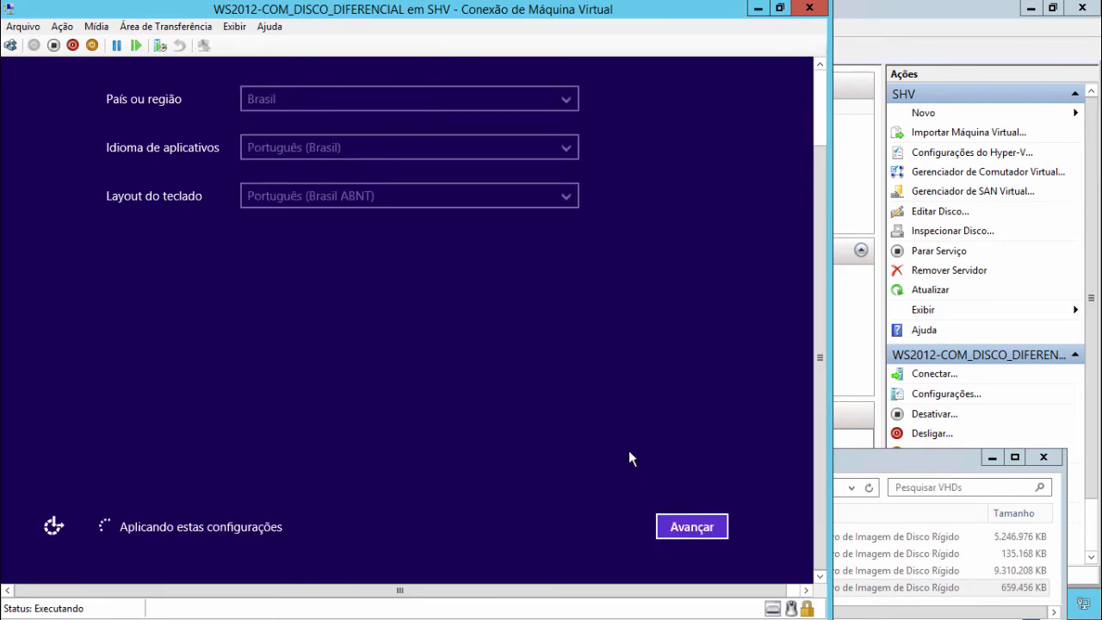
mouse_move(820, 259)
left_mouse_down()
mouse_move(818, 158)
mouse_move(820, 258)
left_mouse_up()
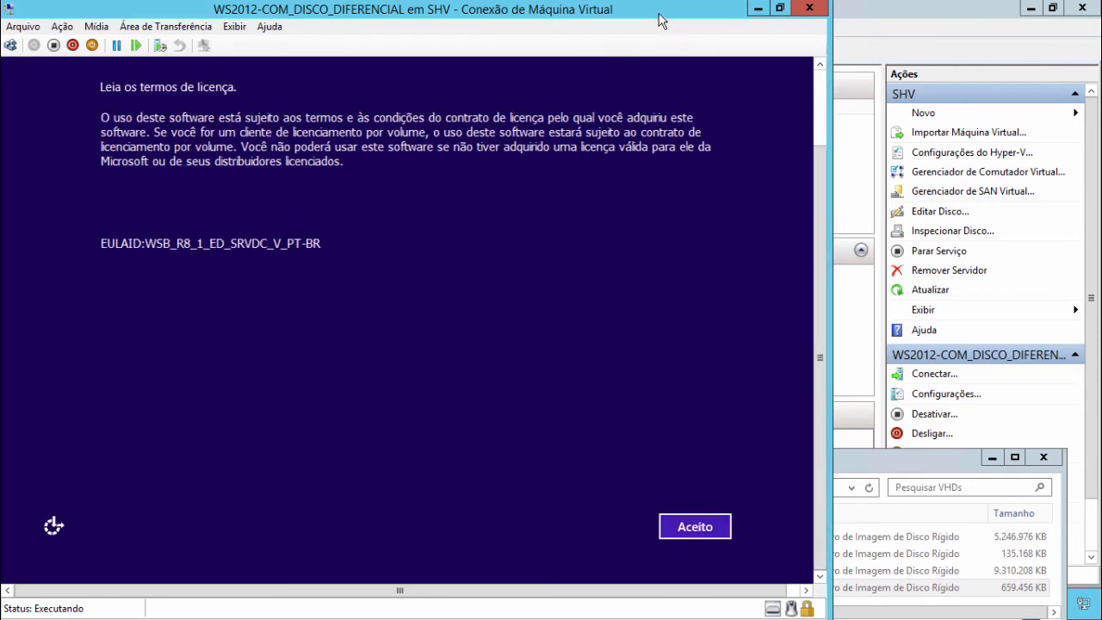
Step: Show the virtual machine's console in full screen and accept the Windows Server license terms
left_click(780, 7)
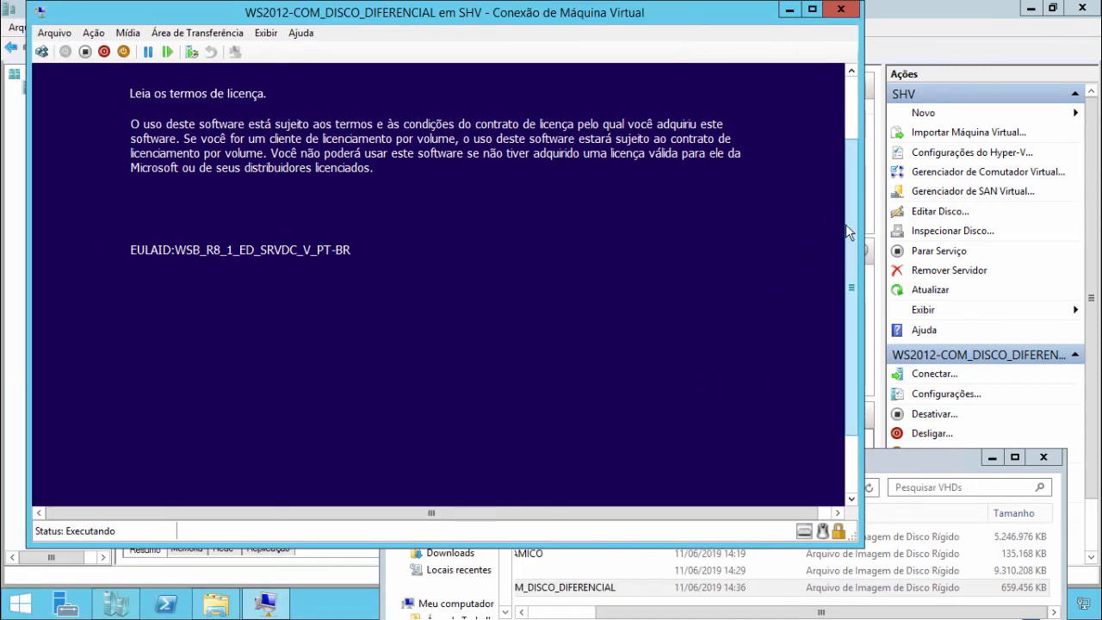
scroll(845, 224, "down", 2)
left_click(811, 9)
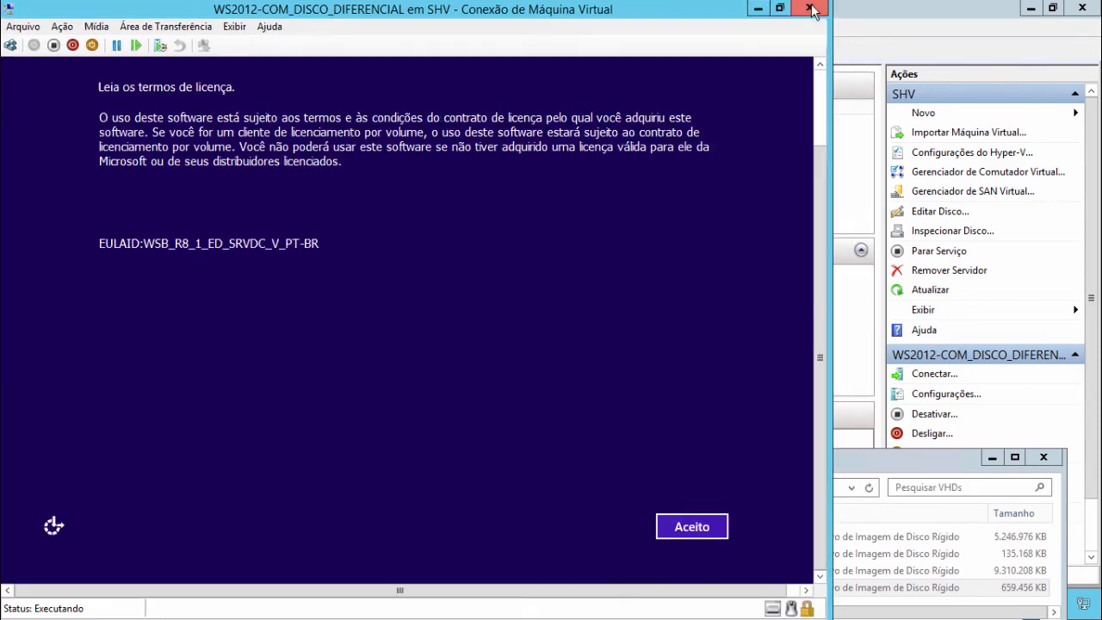
left_click(233, 25)
left_click(258, 42)
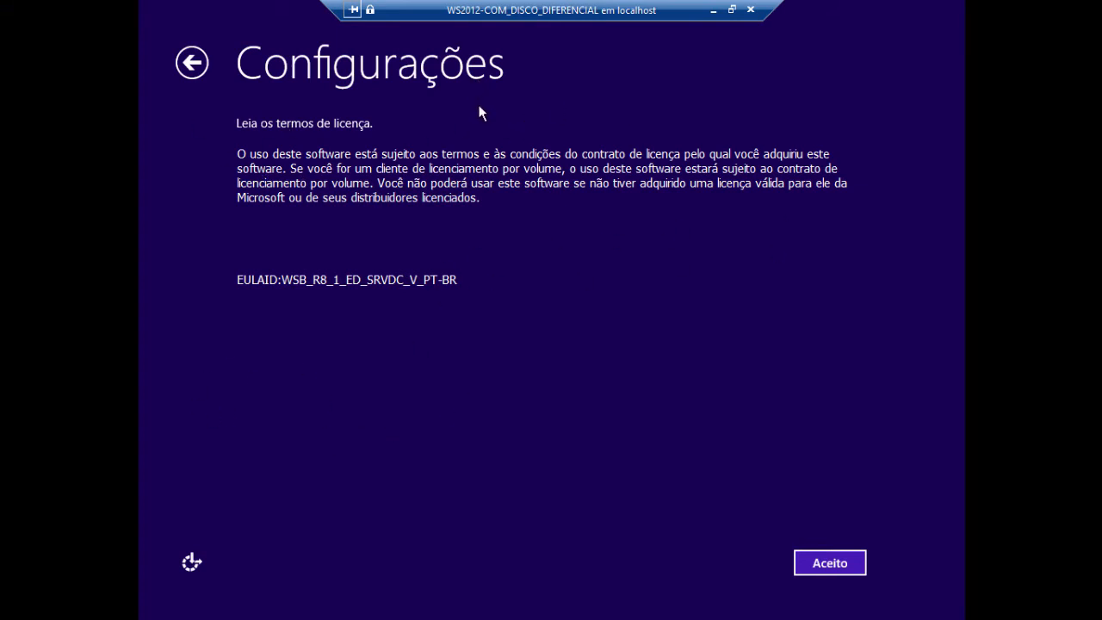
left_click(829, 564)
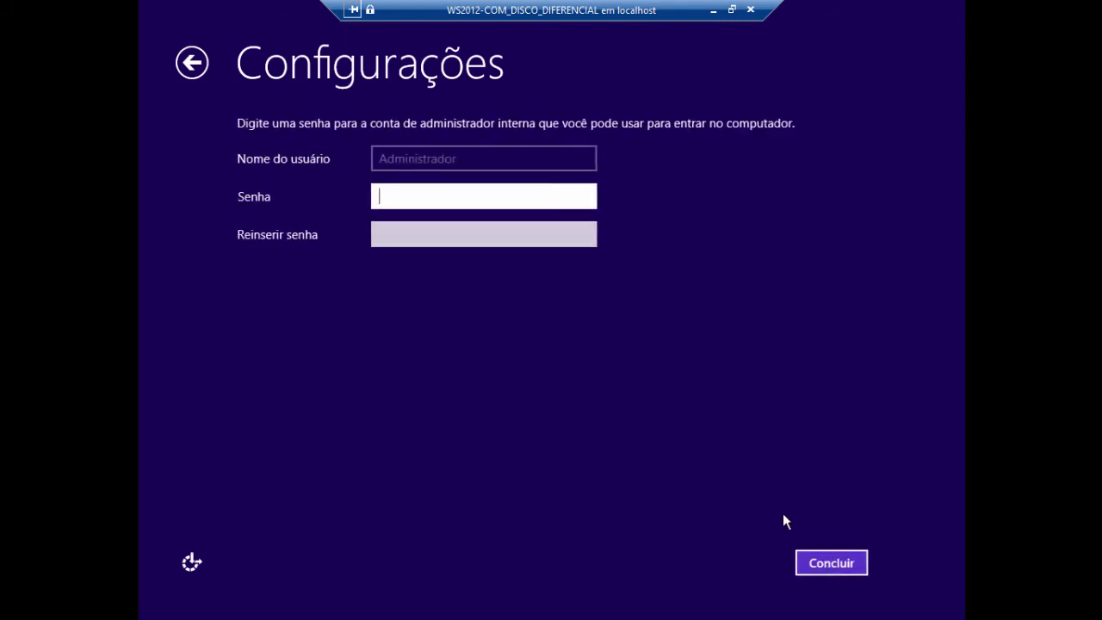
Step: Enter and confirm the password for the guest's built-in administrator account, and finish the Windows setup
type("•••••••")
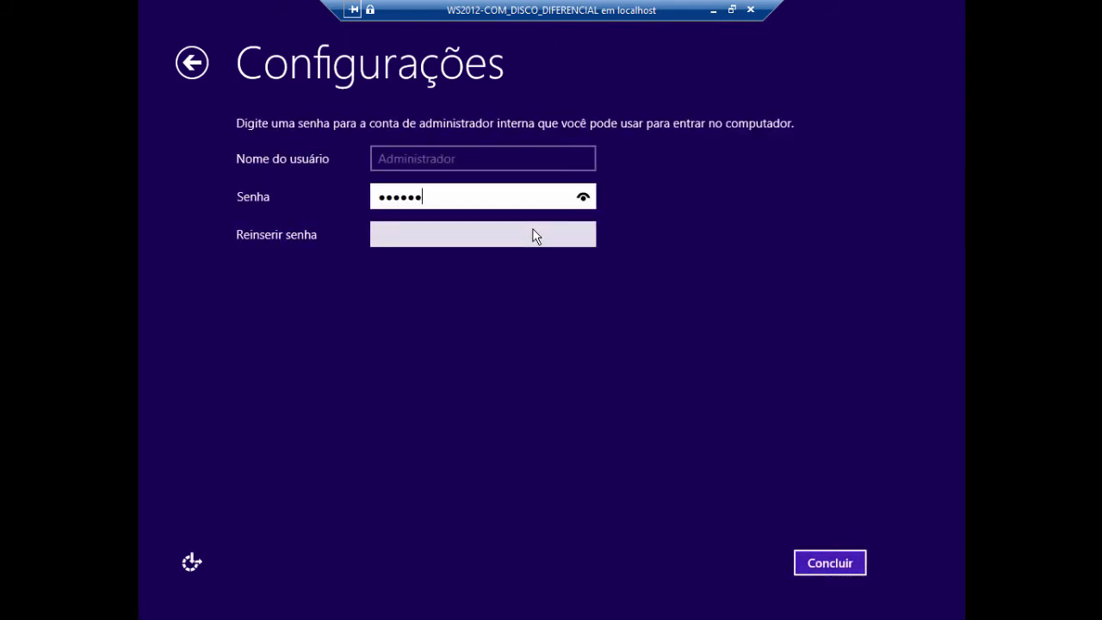
key("Tab")
type("•••••••")
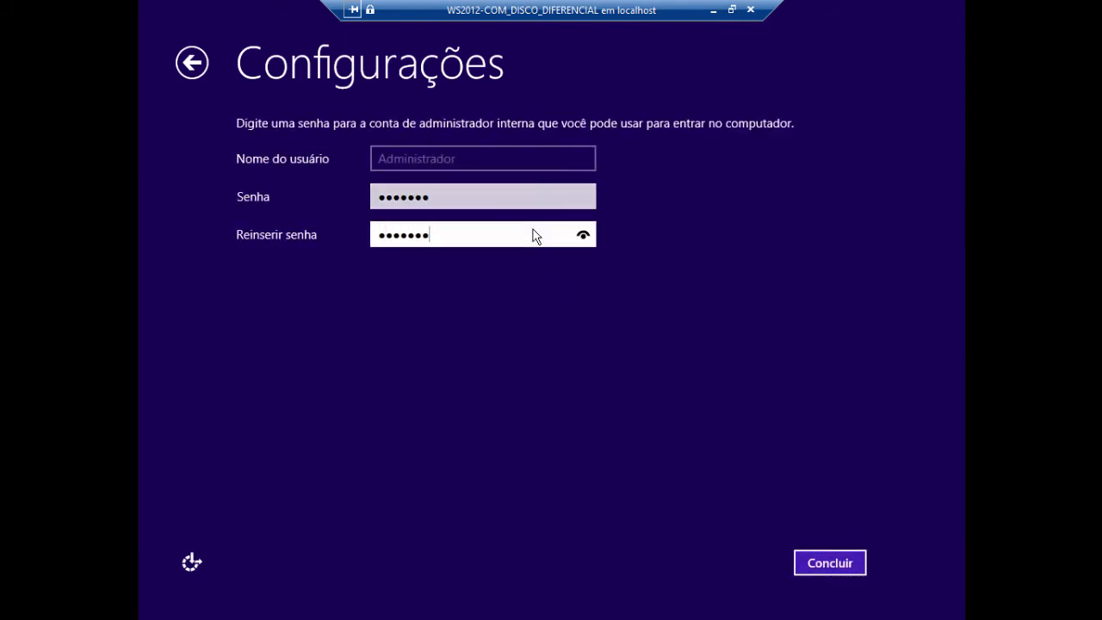
left_click(809, 562)
Step: Leave full-screen mode and sign in to the guest as Administrador with the account password
left_click(731, 9)
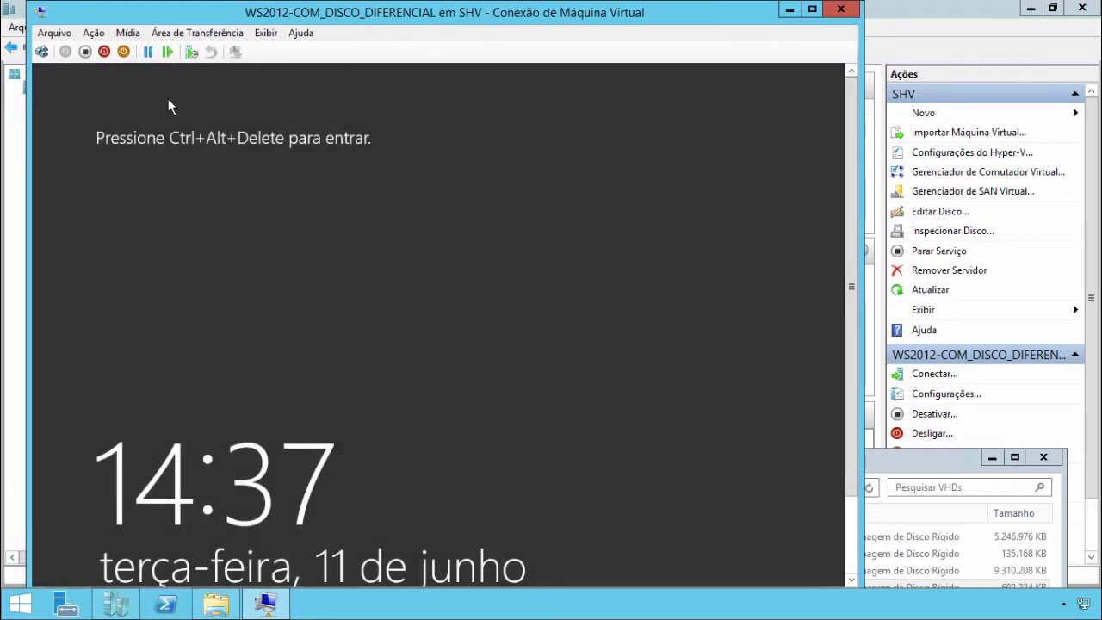
left_click(42, 52)
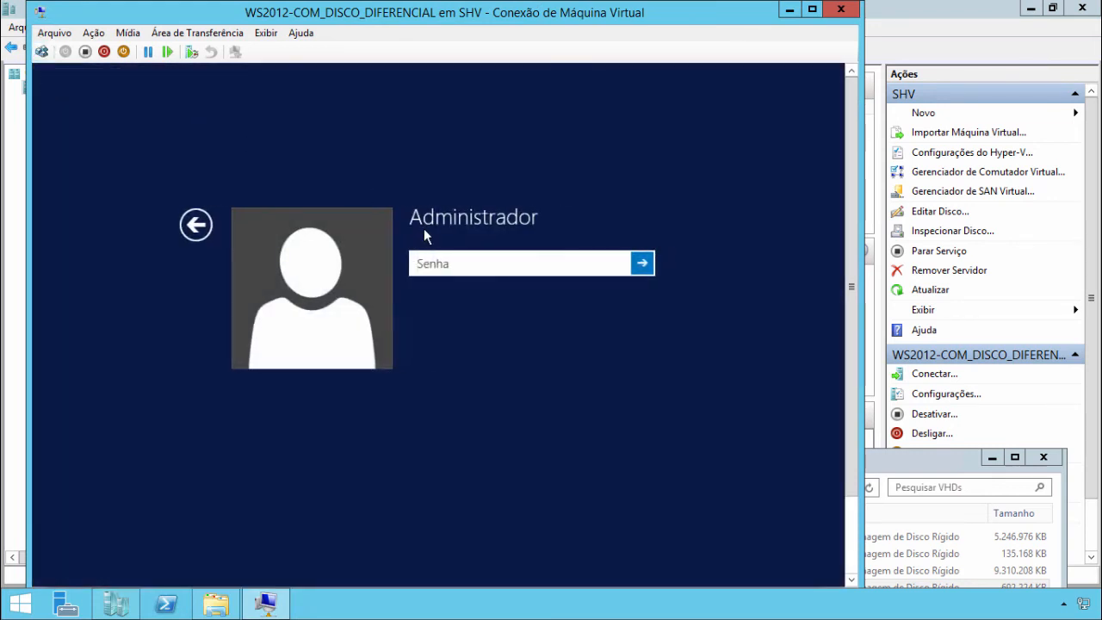
type("********")
key("Return")
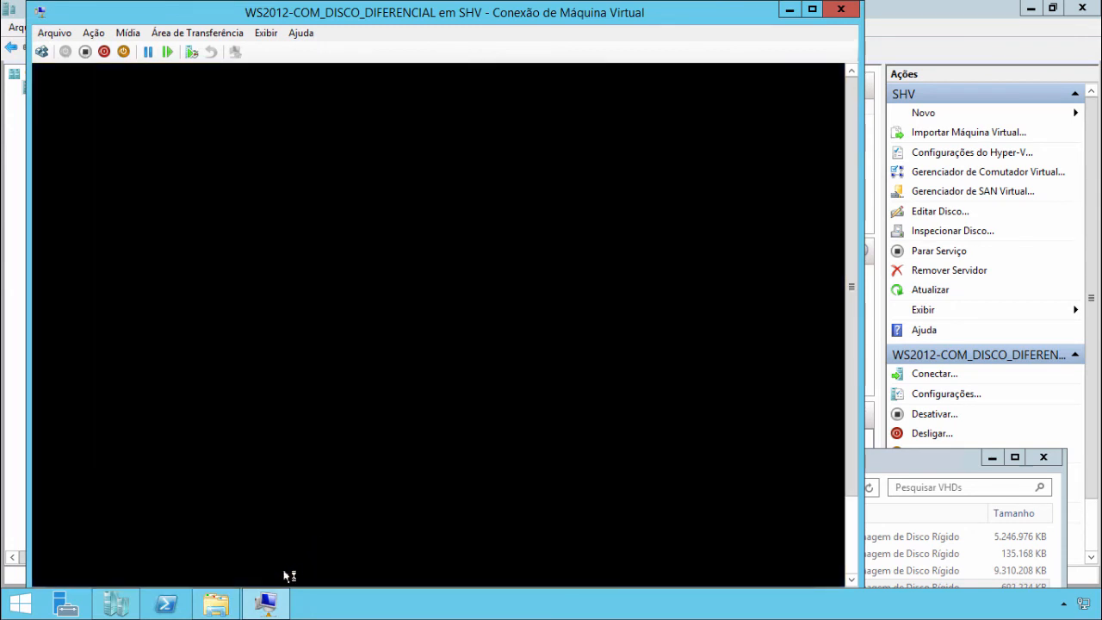
Step: Check the VHDs folder in a maximized File Explorer window, and return to the virtual machine's console, maximizing it
left_click(220, 605)
left_click_drag(782, 452, 641, 153)
double_click(640, 154)
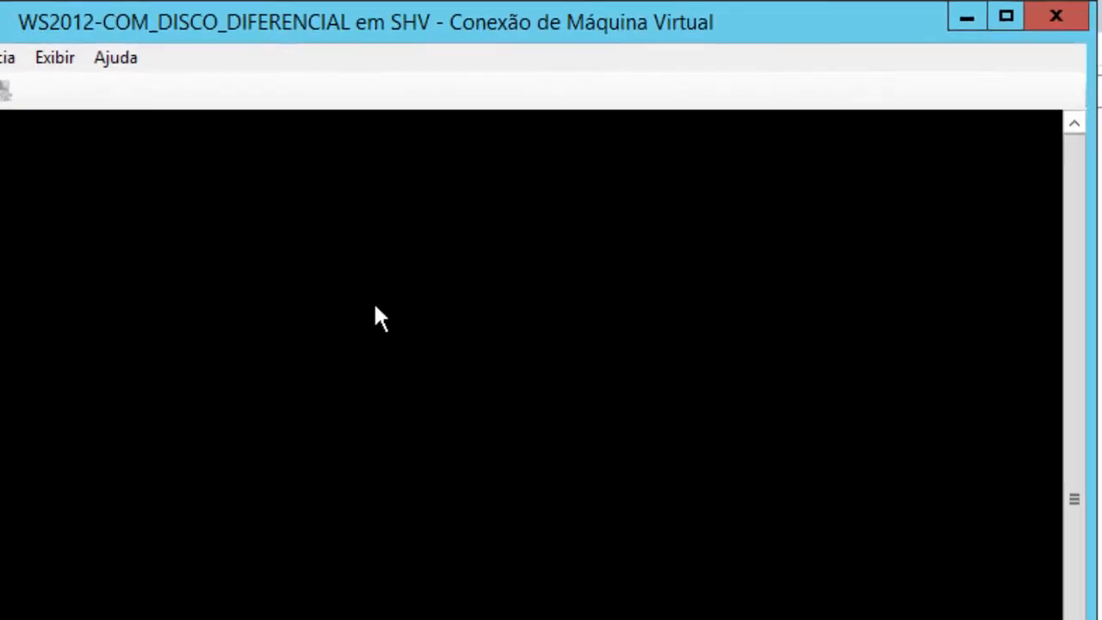
left_click(1005, 16)
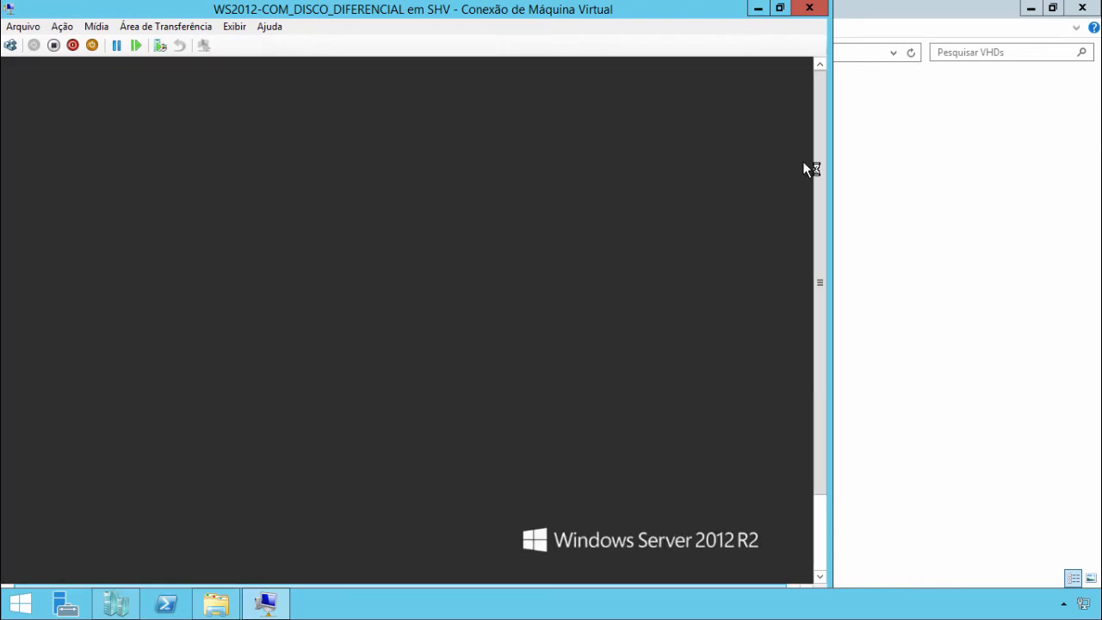
Step: Restore the virtual machine's console from its maximized size, look over the guest's desktop, and minimize the console
left_click(779, 8)
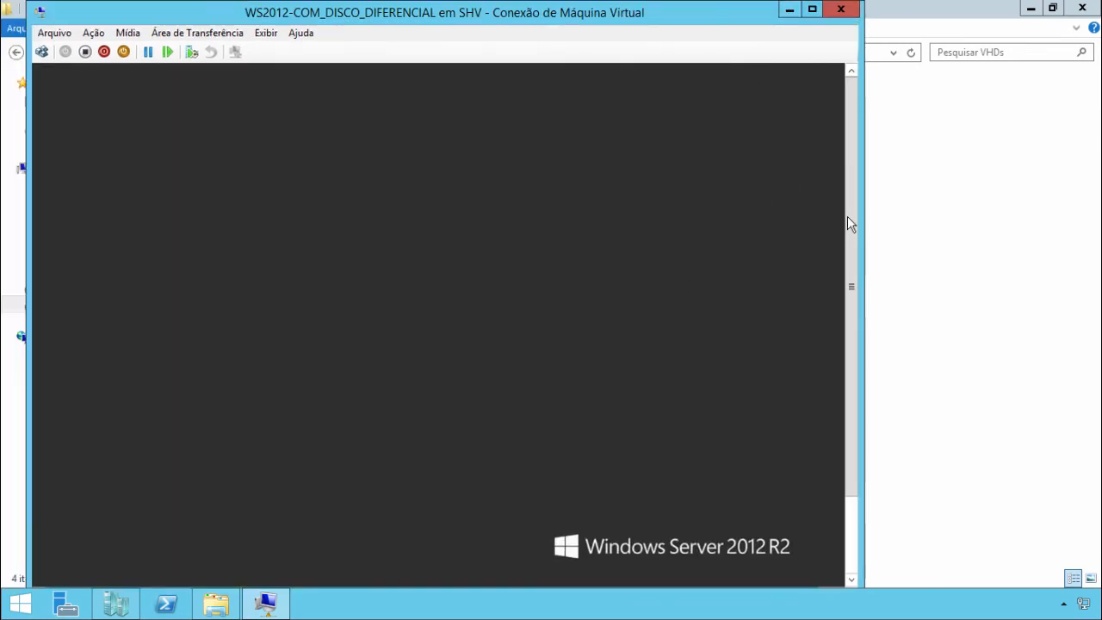
left_click_drag(846, 216, 844, 441)
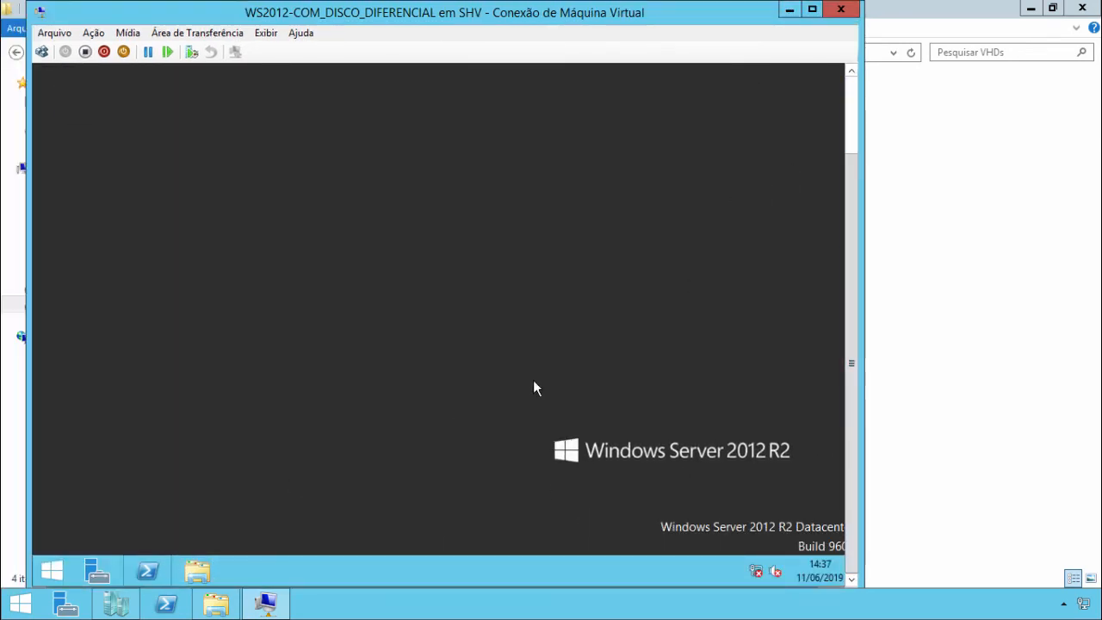
left_click_drag(855, 303, 857, 151)
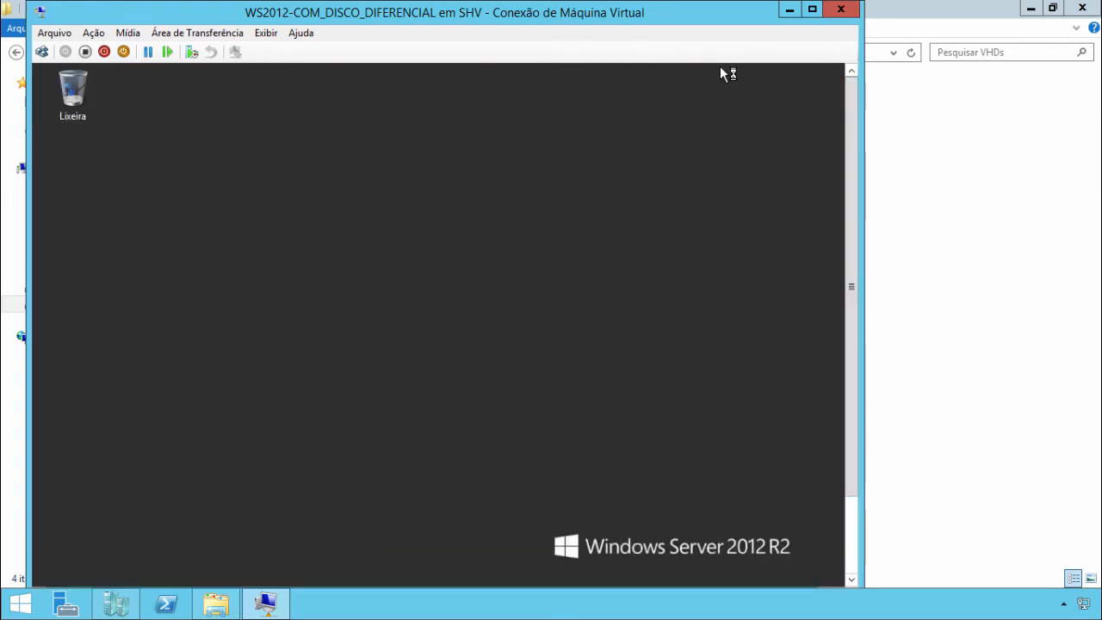
left_click(788, 11)
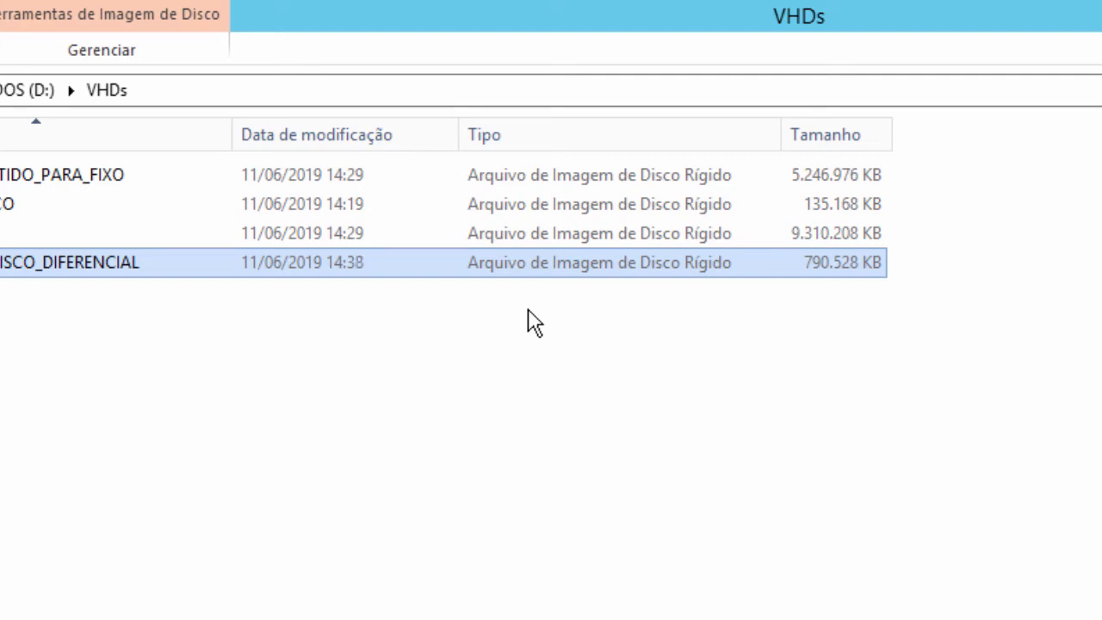
Step: Compare the file sizes of the SRV2012-2 parent disk and the WS2012-COM_DISCO_DIFERENCIAL disk in the VHDs folder
left_click(349, 233)
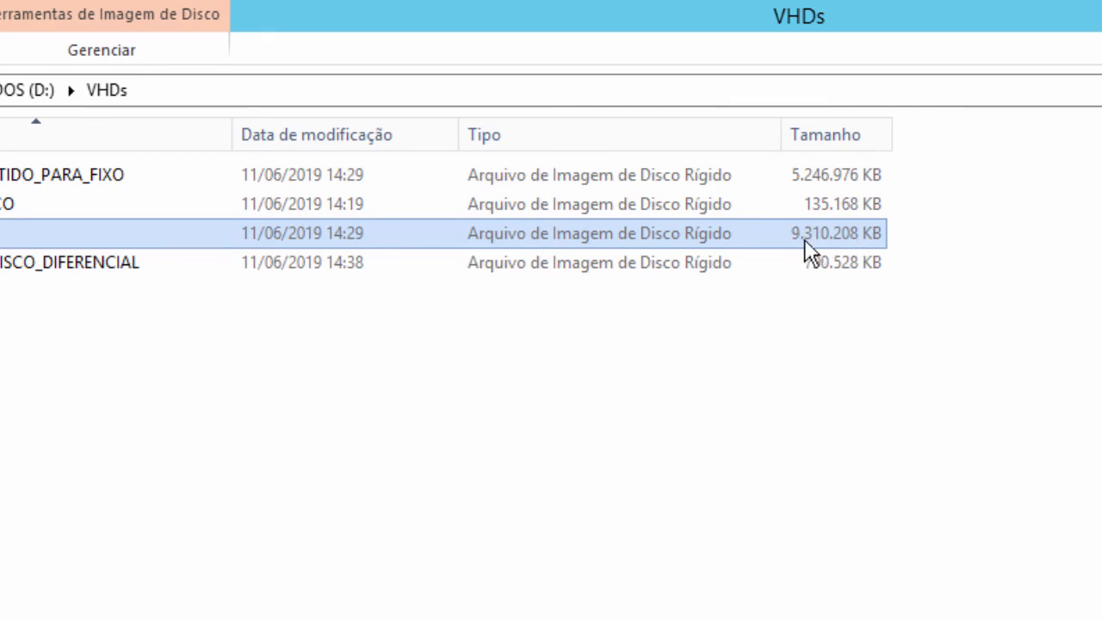
left_click(594, 268)
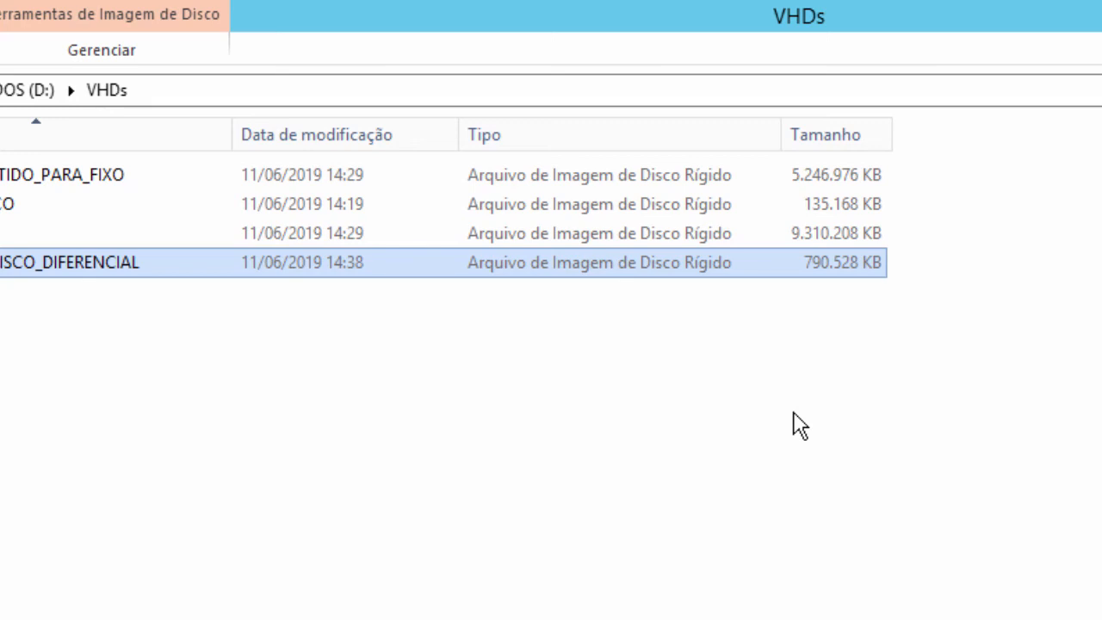
left_click(650, 241)
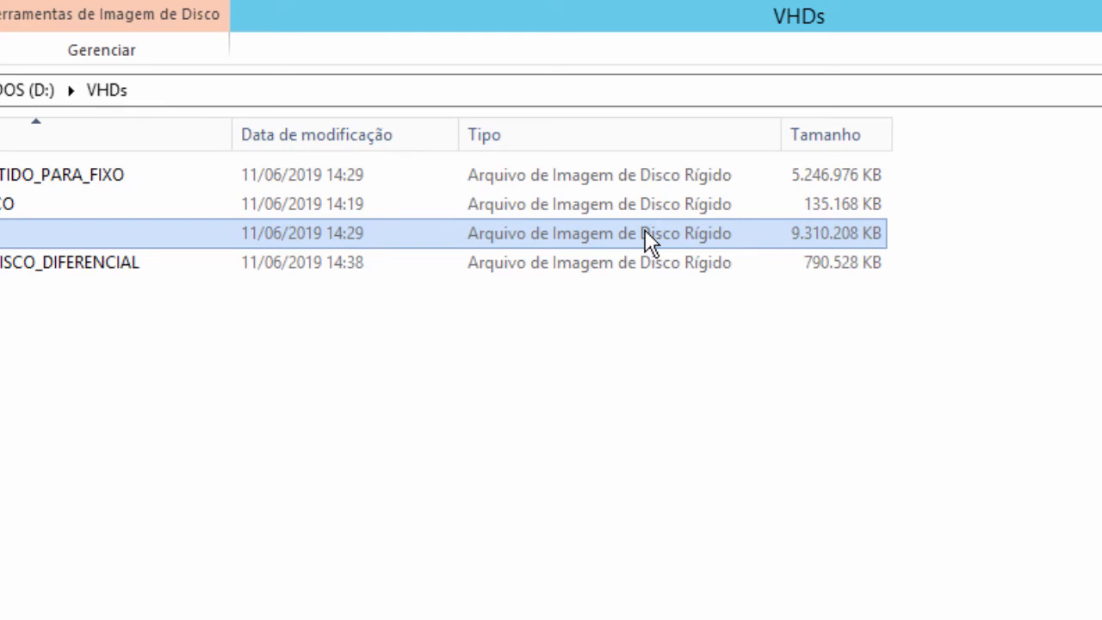
right_click(645, 232)
left_click(528, 385)
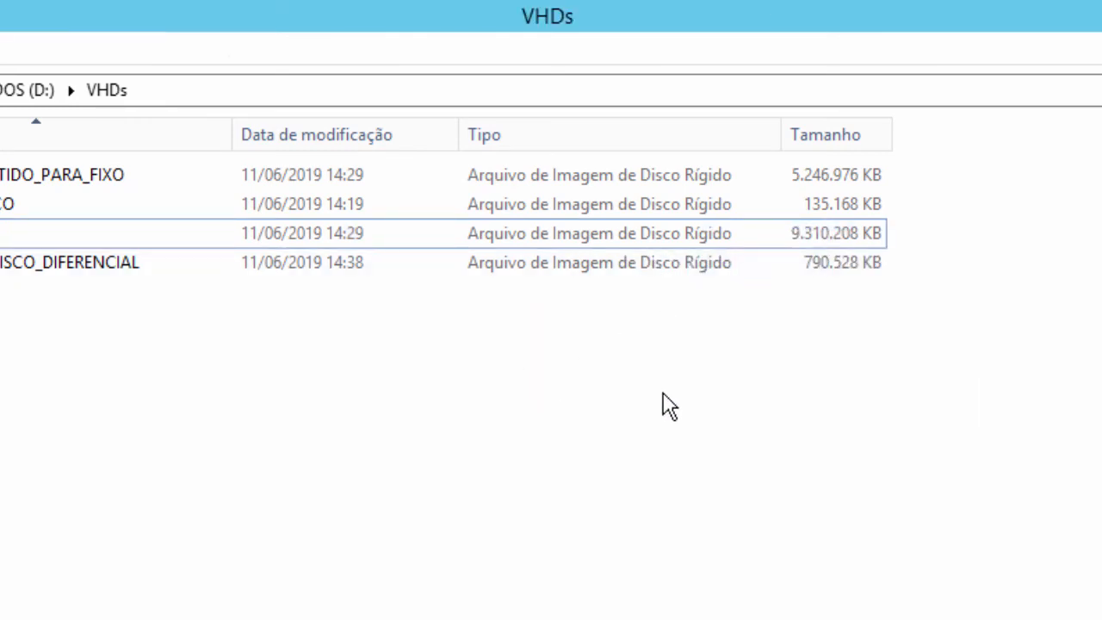
left_click(561, 277)
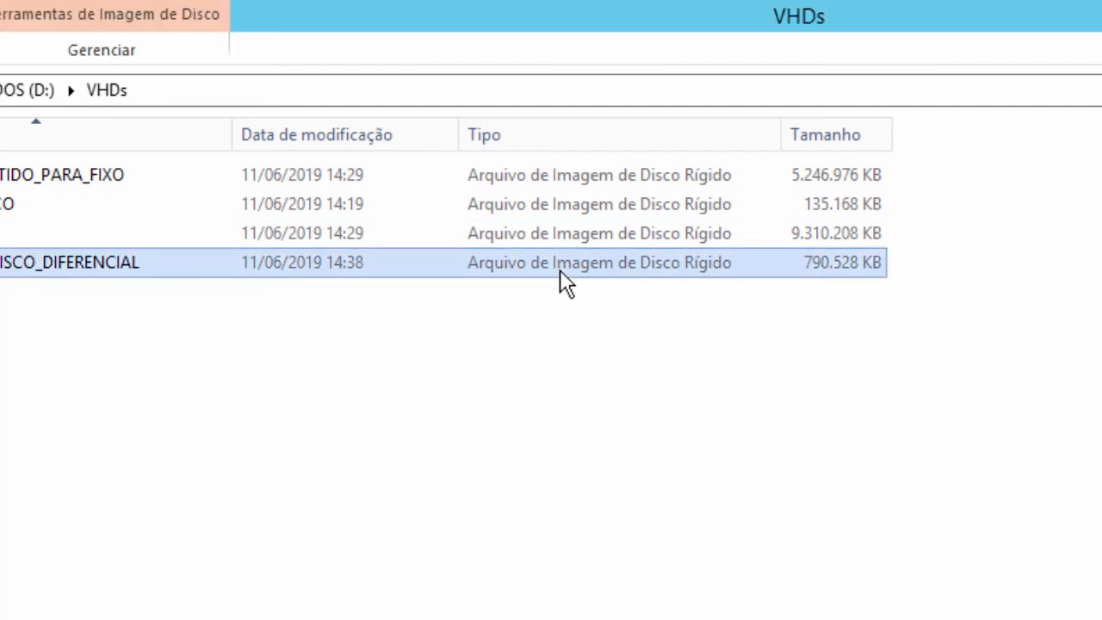
Step: Shut down the guest with the reason Outro (não planejada), close its console, and switch to Hyper-V Manager
key("alt+Tab")
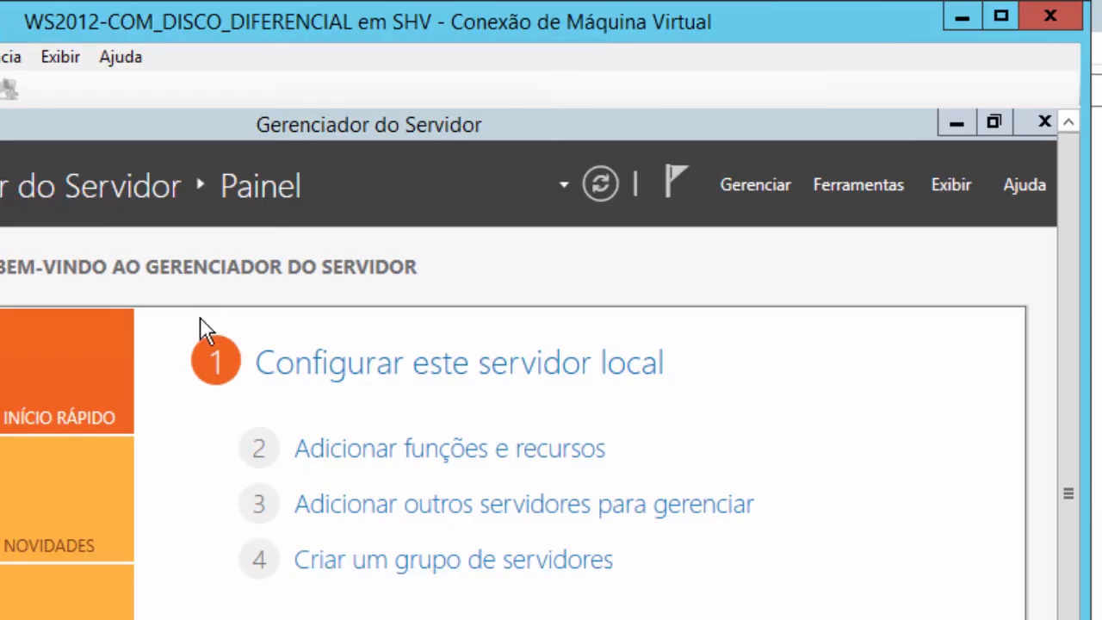
scroll(1052, 430, "down", 3)
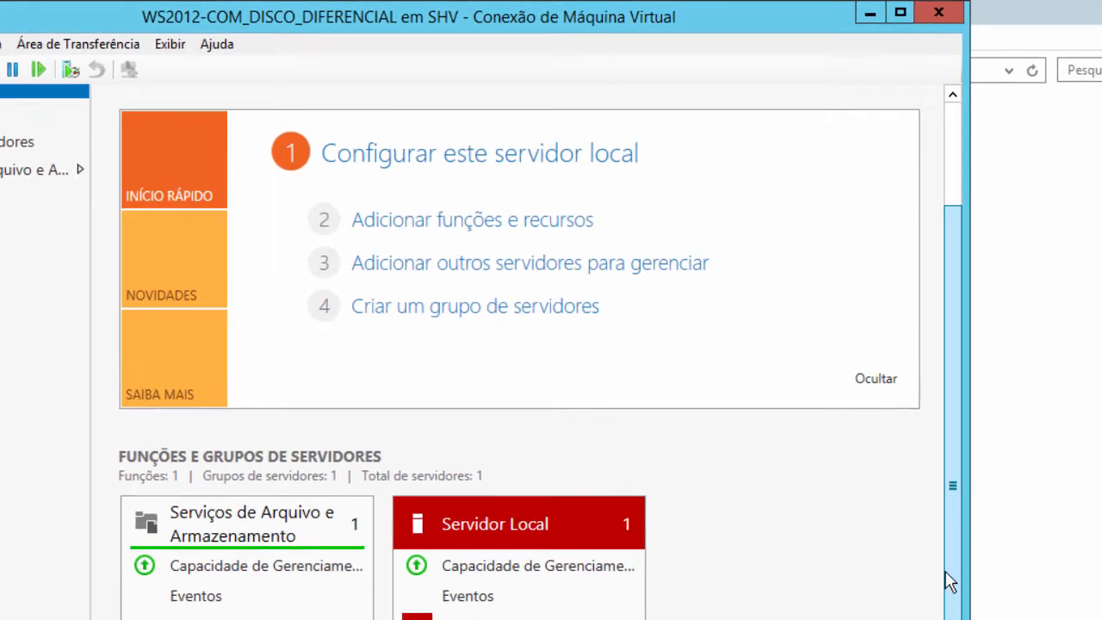
right_click(50, 570)
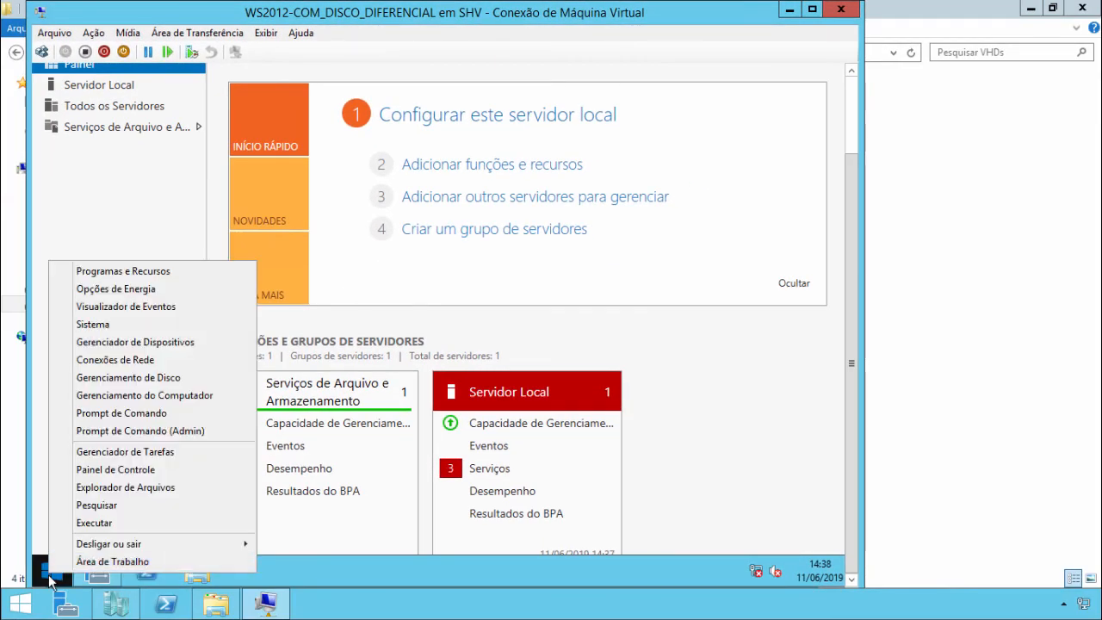
mouse_move(110, 551)
left_click(298, 524)
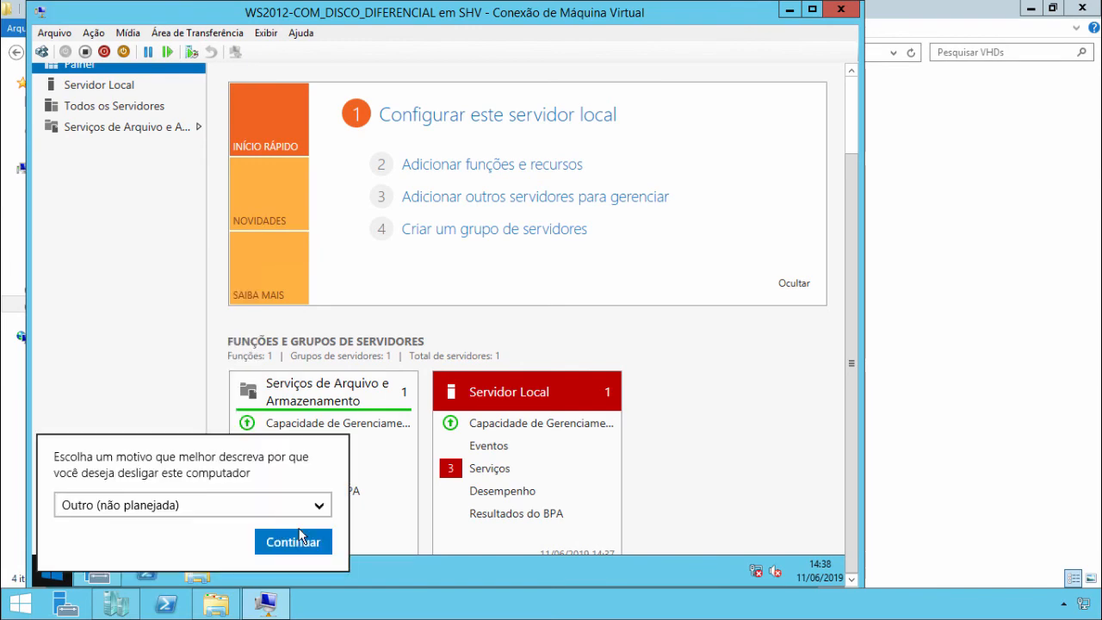
left_click(293, 541)
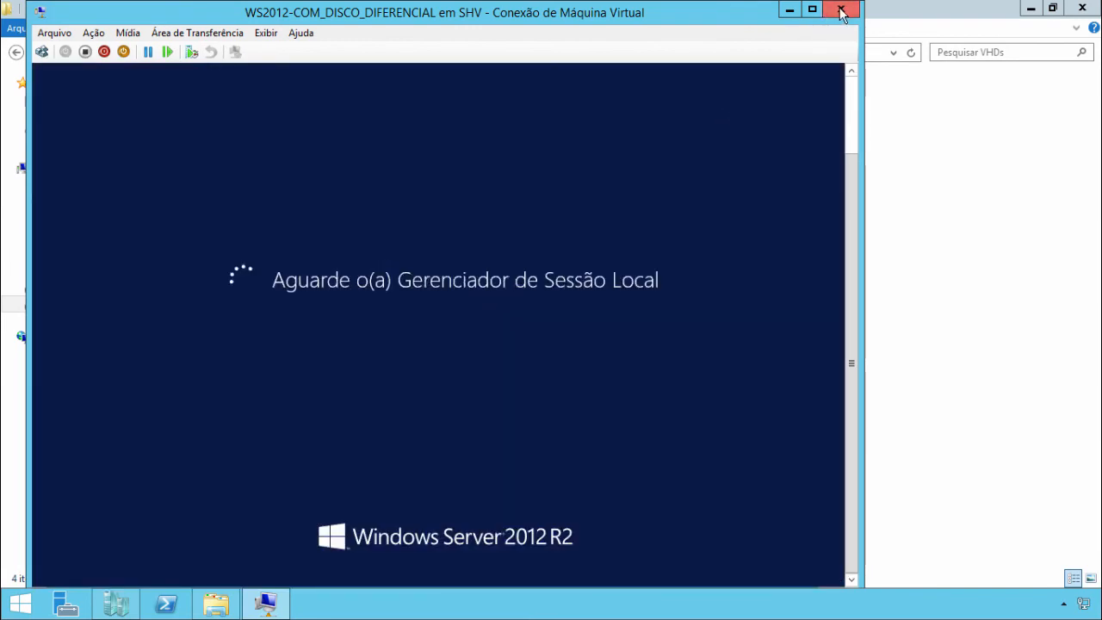
left_click(841, 10)
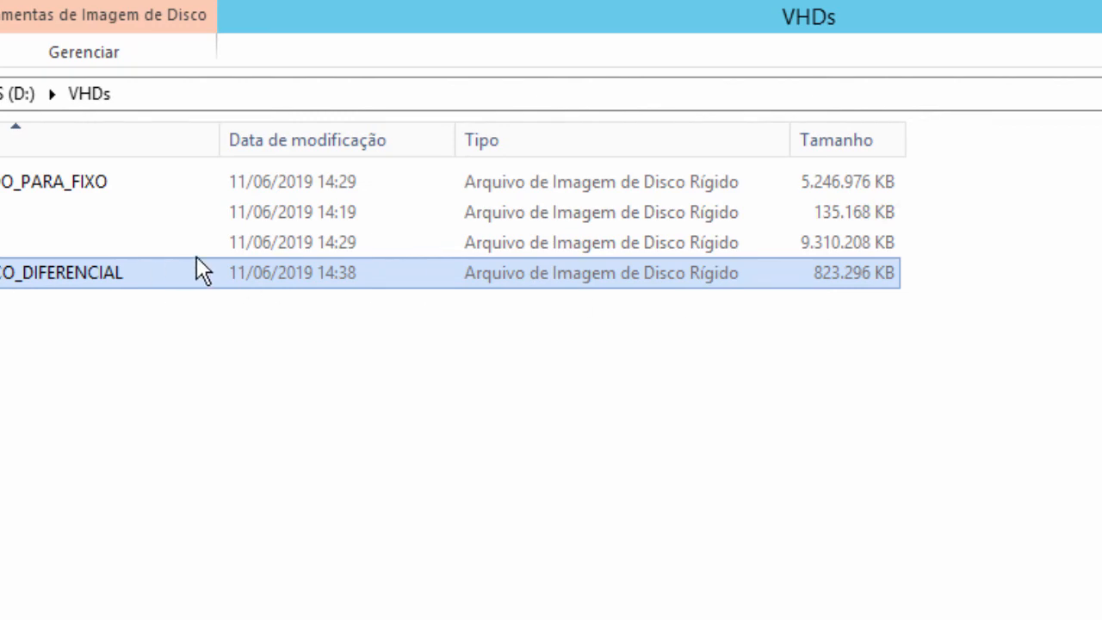
key("alt+Tab")
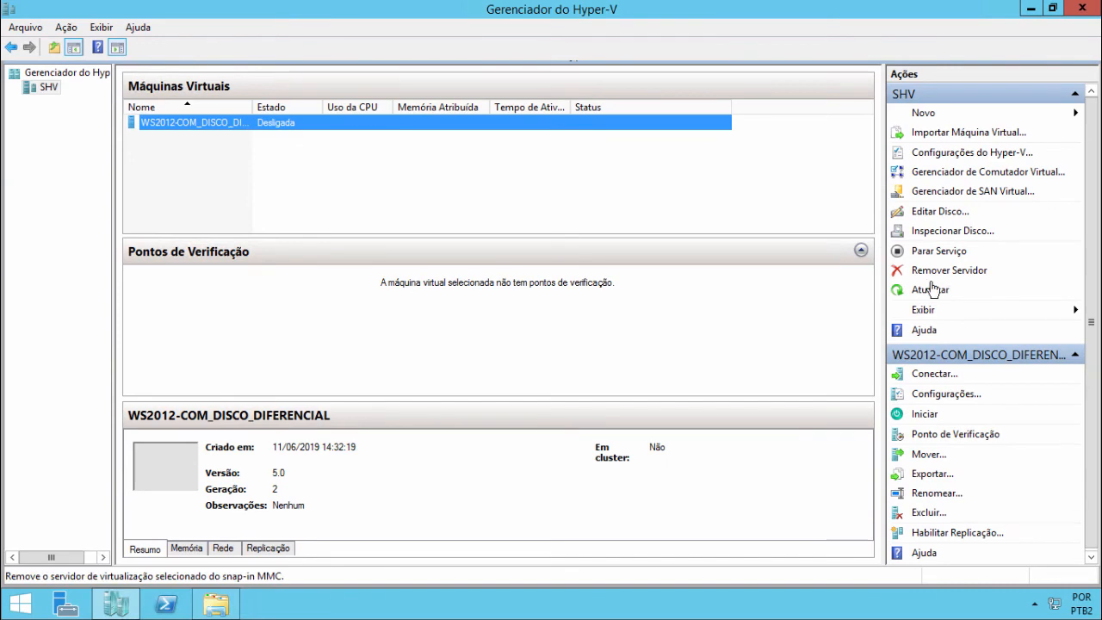
left_click(933, 217)
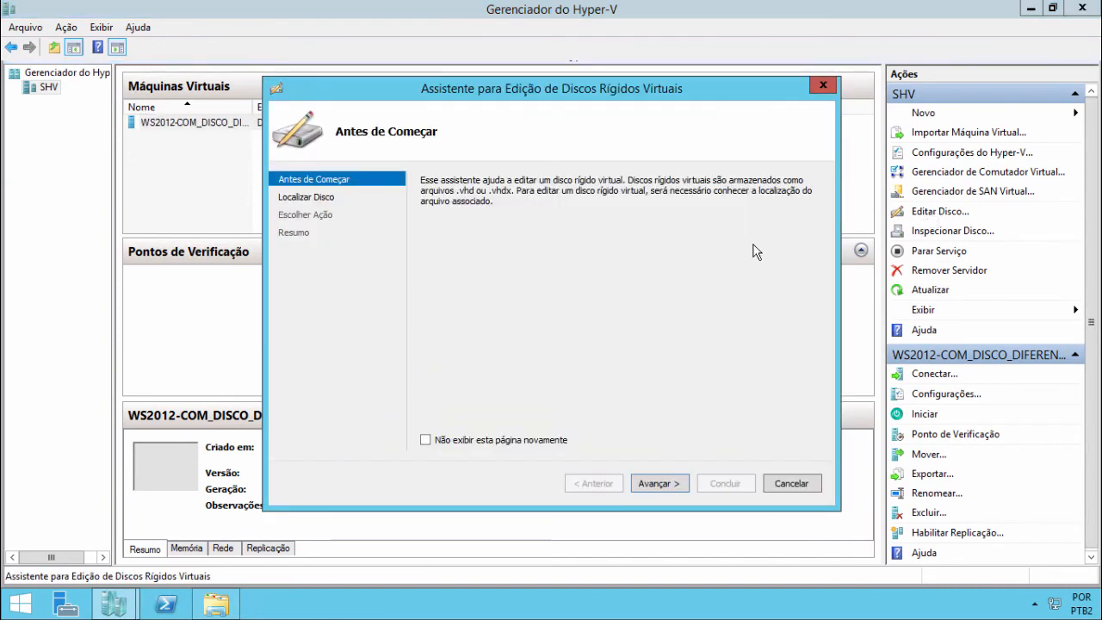
left_click(656, 483)
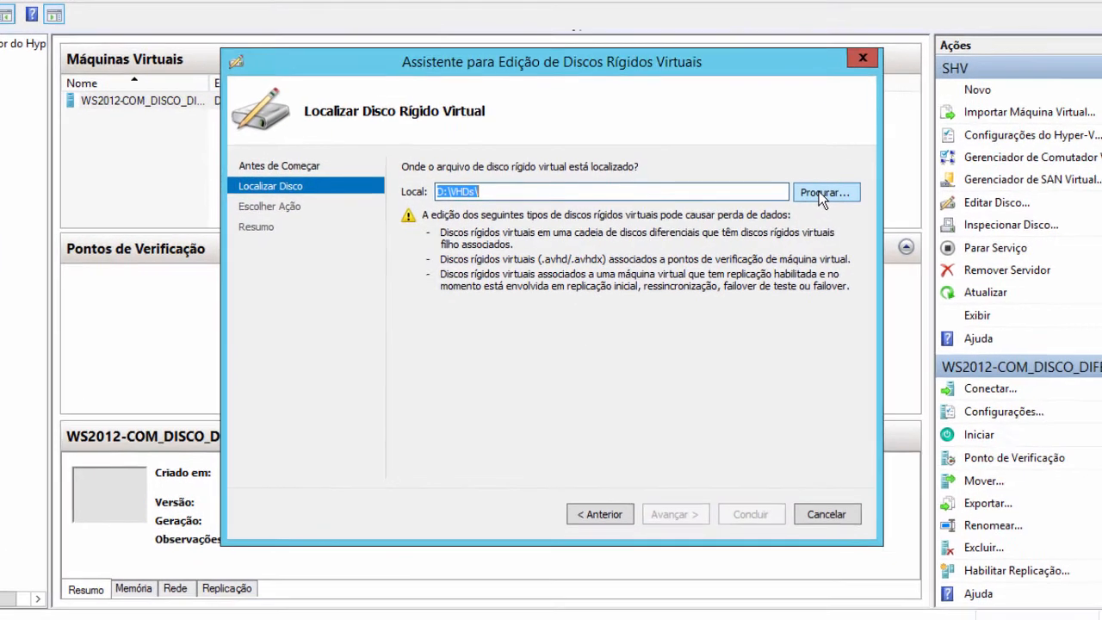
left_click(790, 202)
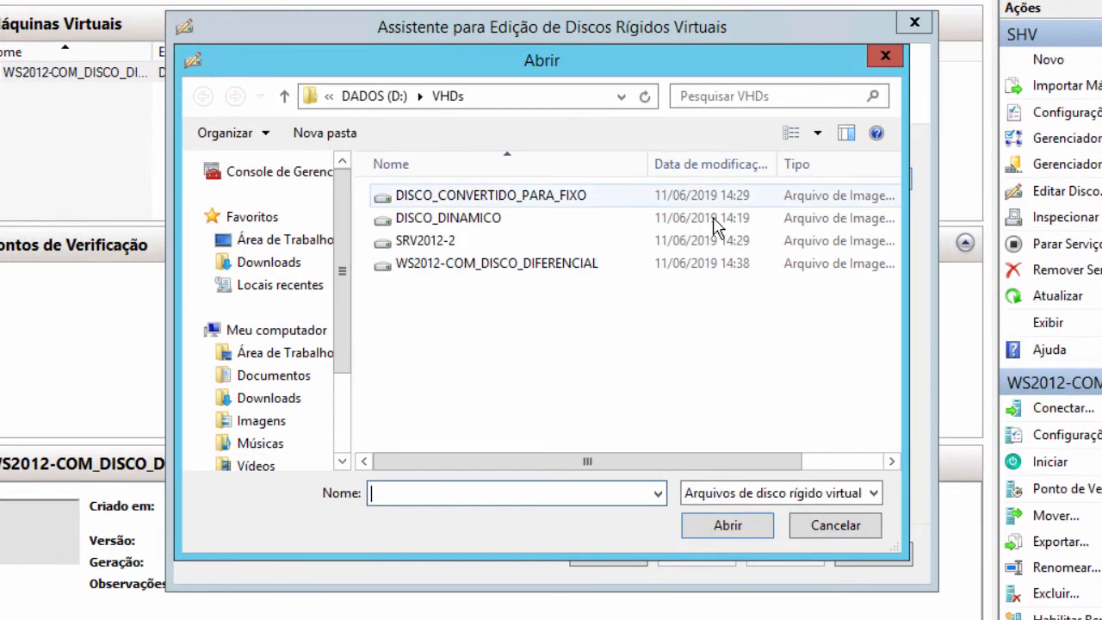
left_click(469, 265)
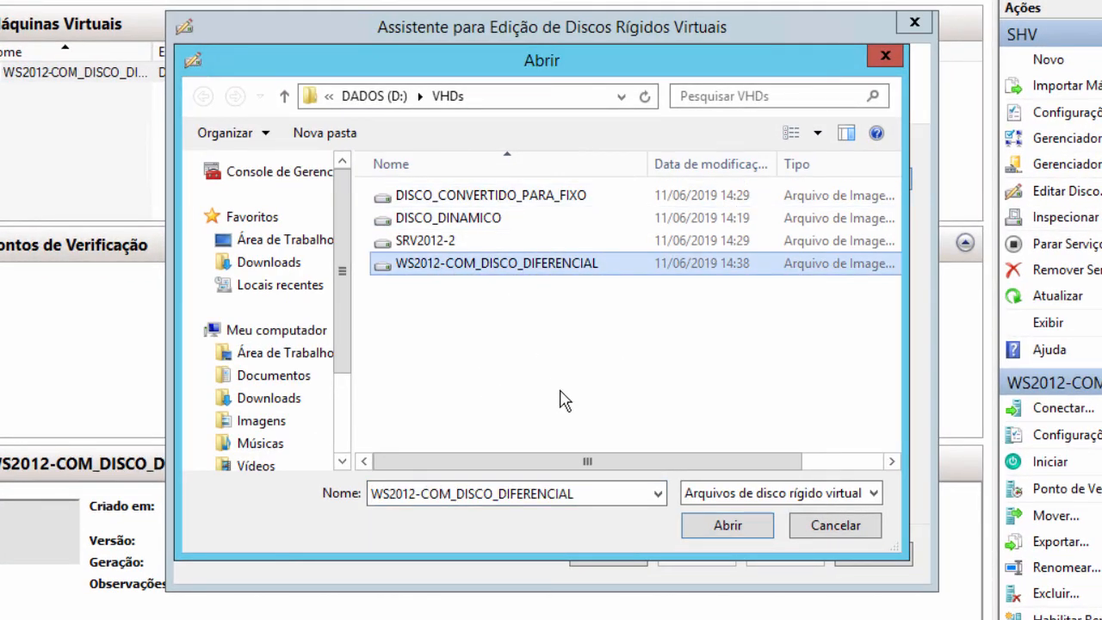
left_click(726, 522)
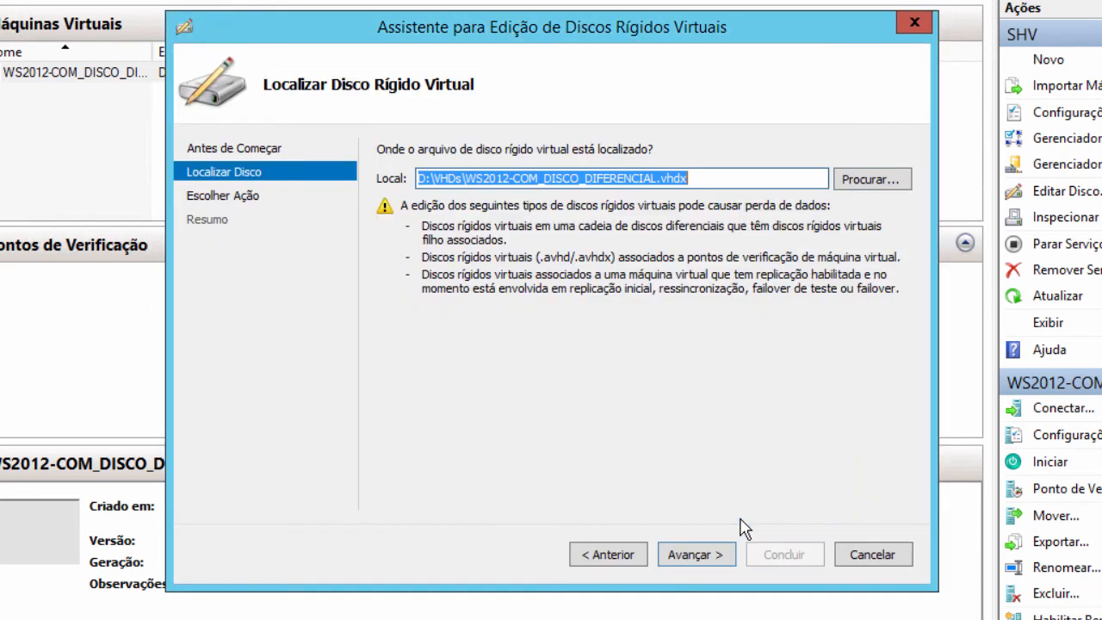
left_click(690, 558)
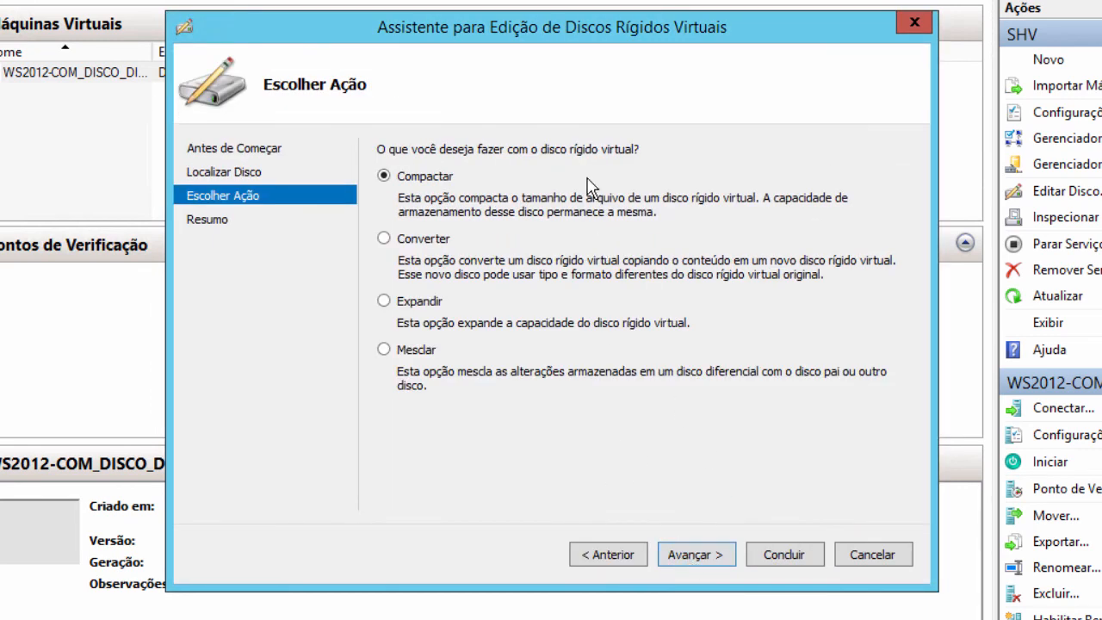
left_click(613, 555)
left_click(857, 558)
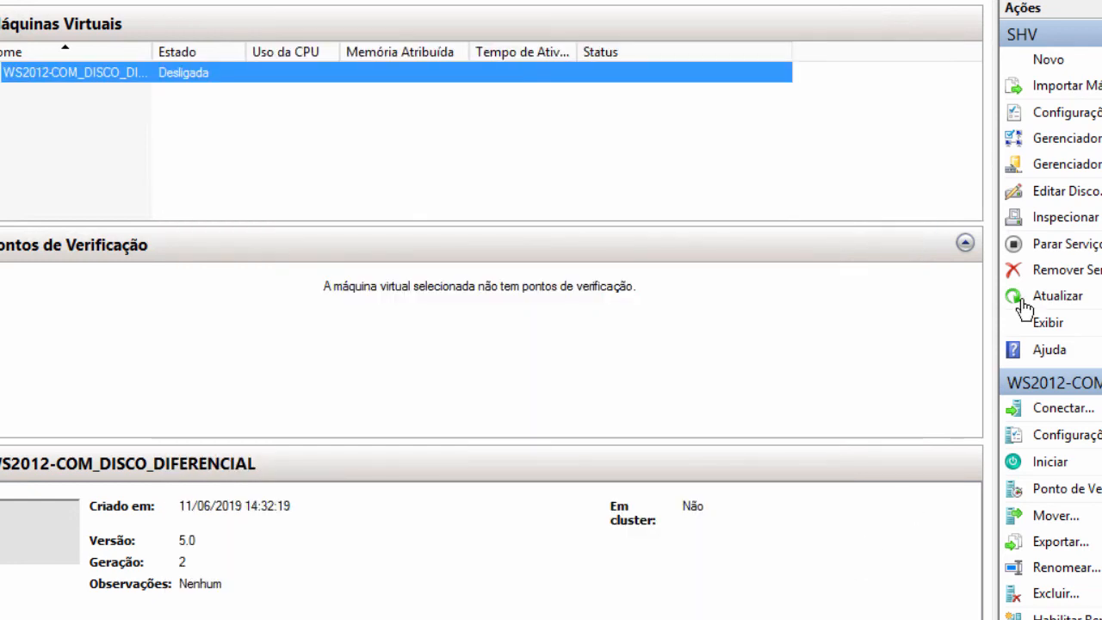
Step: Inspect the WS2012-COM_DISCO_DIFERENCIAL virtual disk in the VHDs folder, examining its file name and maximum disk size
left_click(1067, 219)
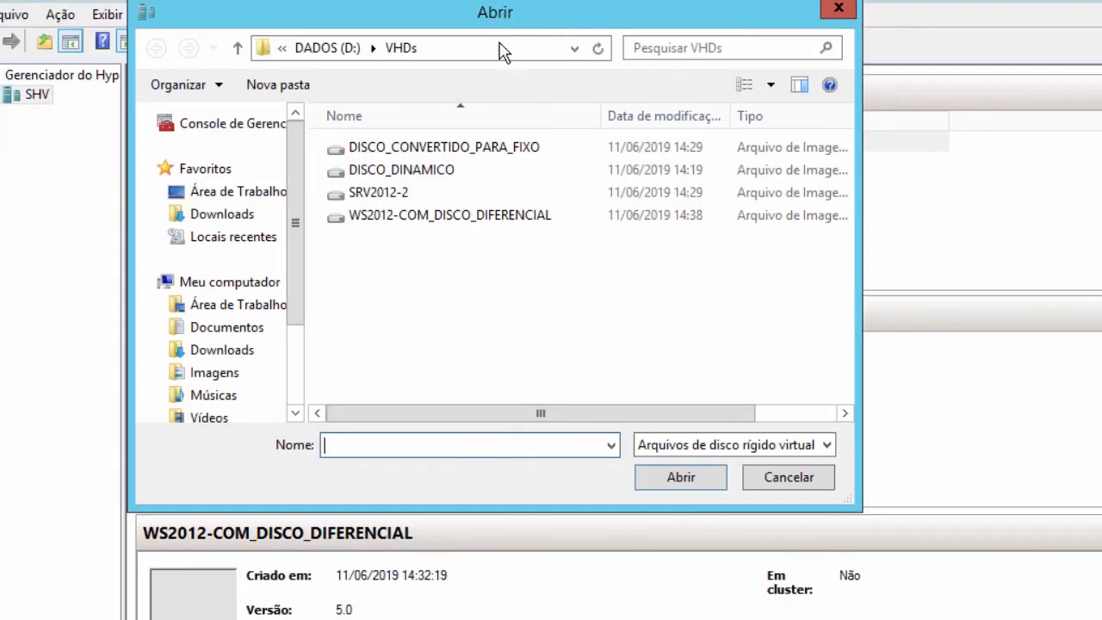
left_click(443, 222)
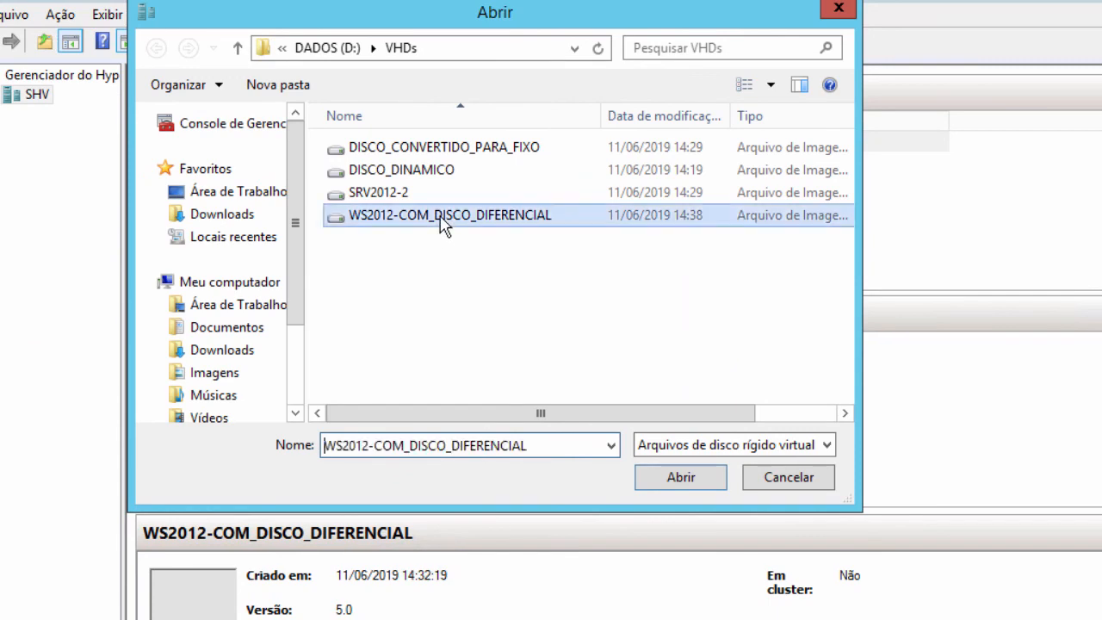
left_click(701, 482)
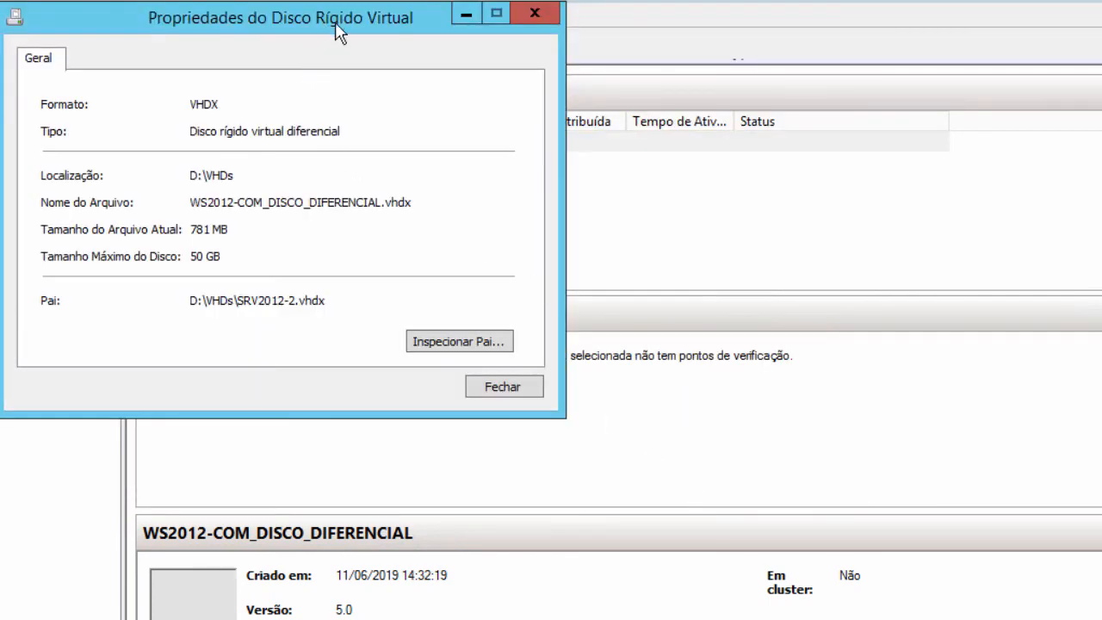
left_click_drag(336, 24, 629, 57)
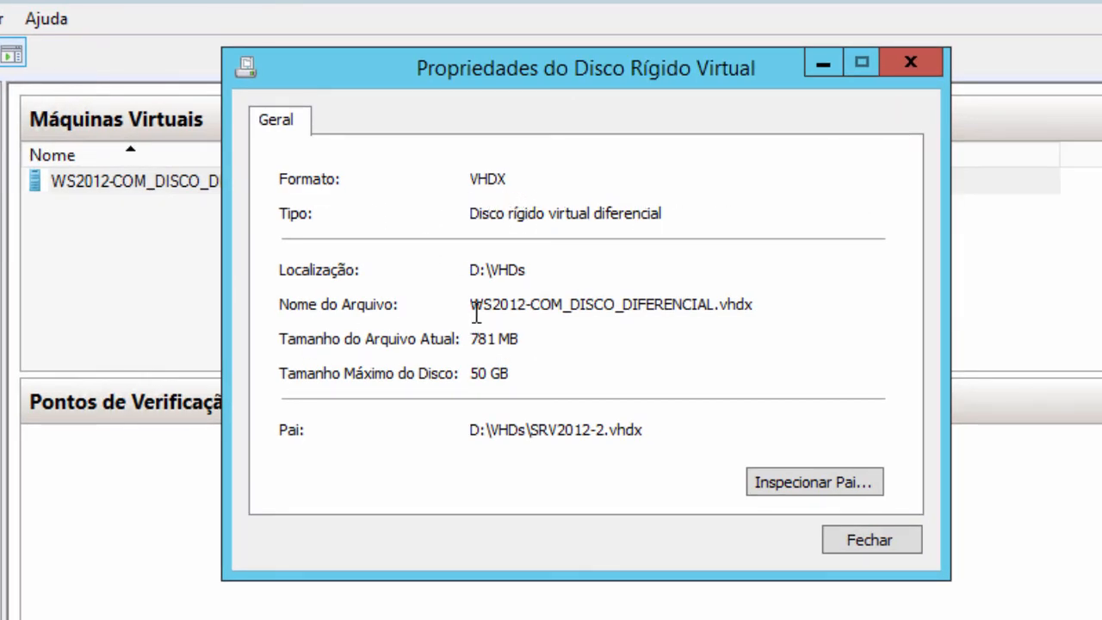
left_click_drag(480, 303, 794, 298)
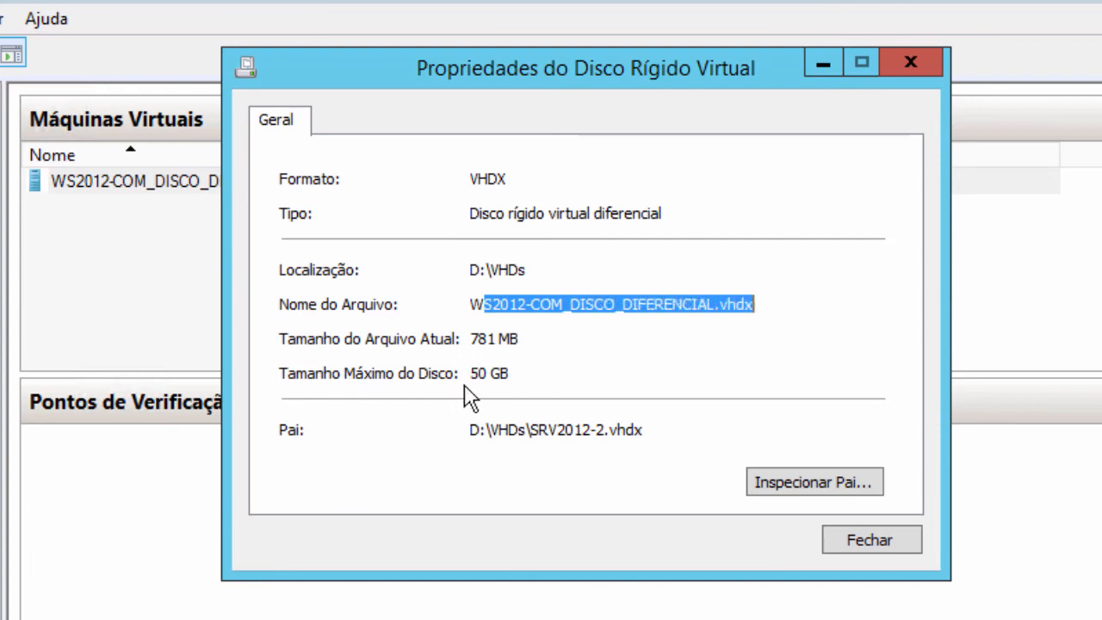
left_click_drag(472, 374, 516, 376)
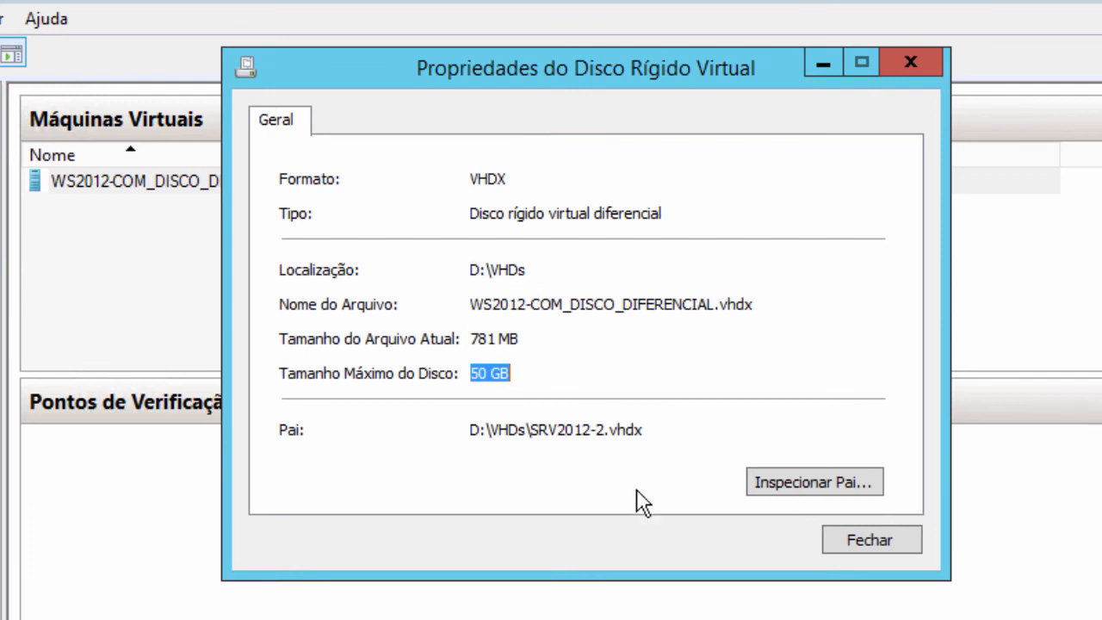
Step: Inspect the differencing disk's parent, and close both virtual hard disk property windows
left_click(796, 488)
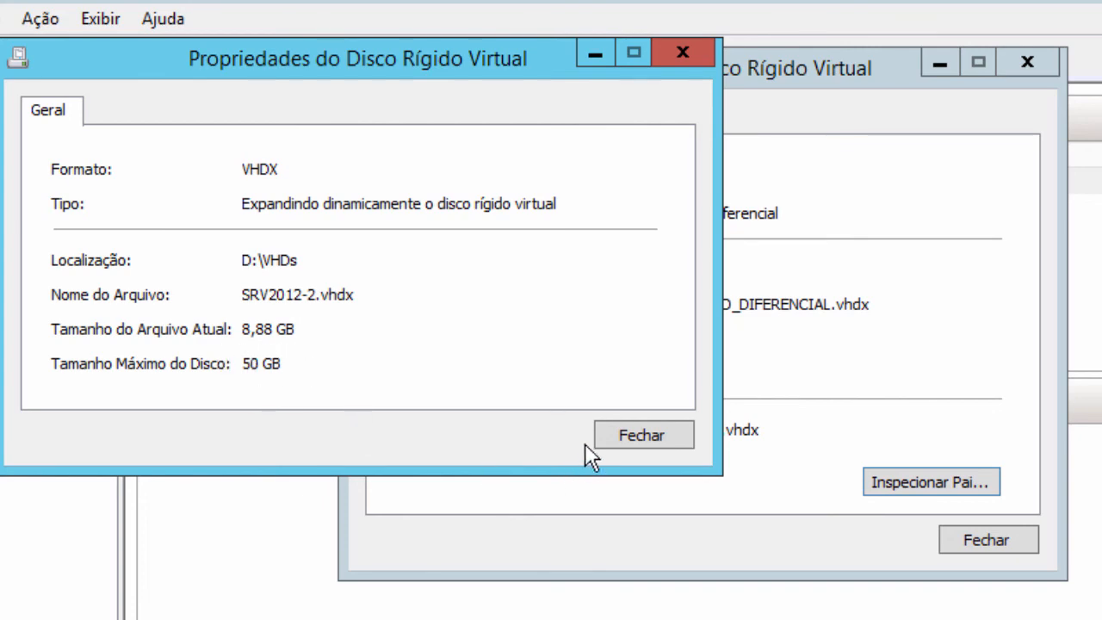
left_click(614, 444)
left_click(962, 540)
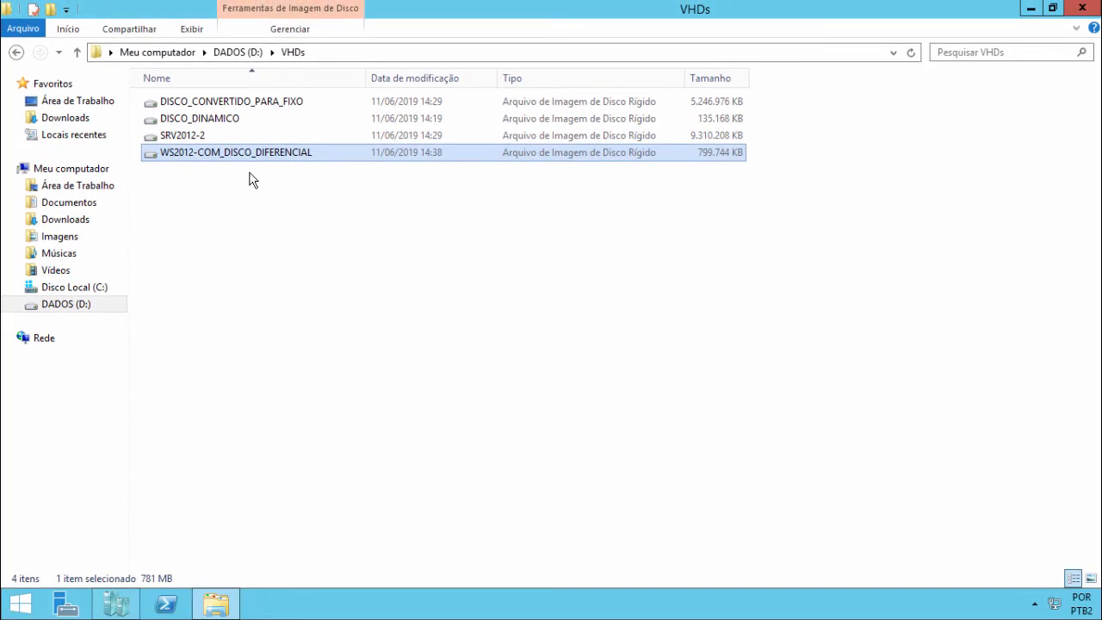
Step: Rename the SRV2012-2 virtual disk file in the VHDs folder to DISCO_BASE_WS2012r2
right_click(186, 136)
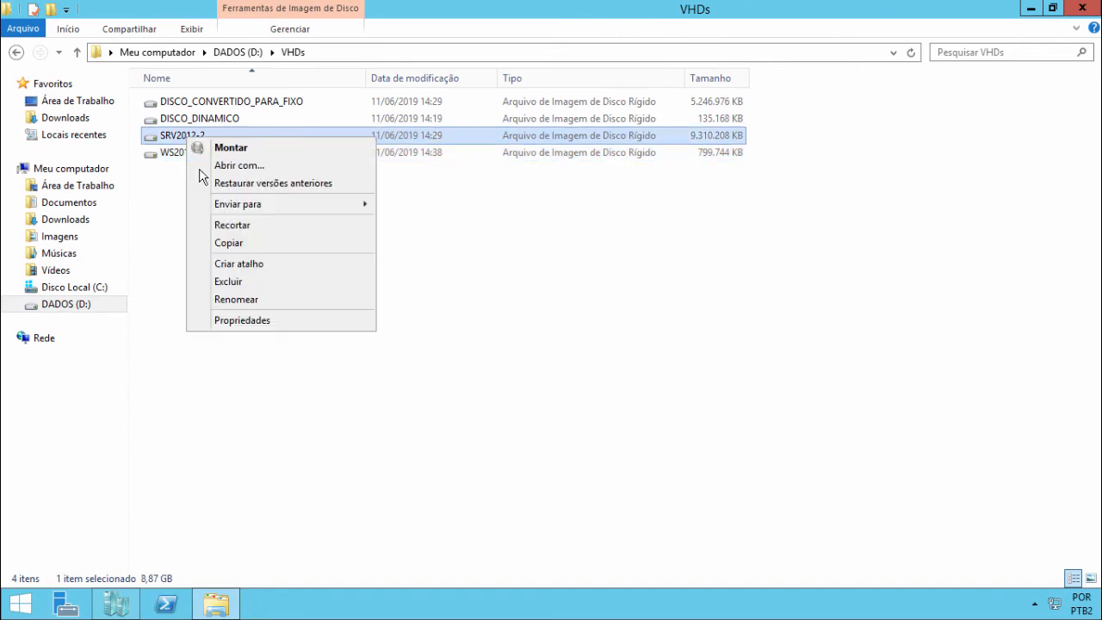
left_click(249, 299)
type("DIS")
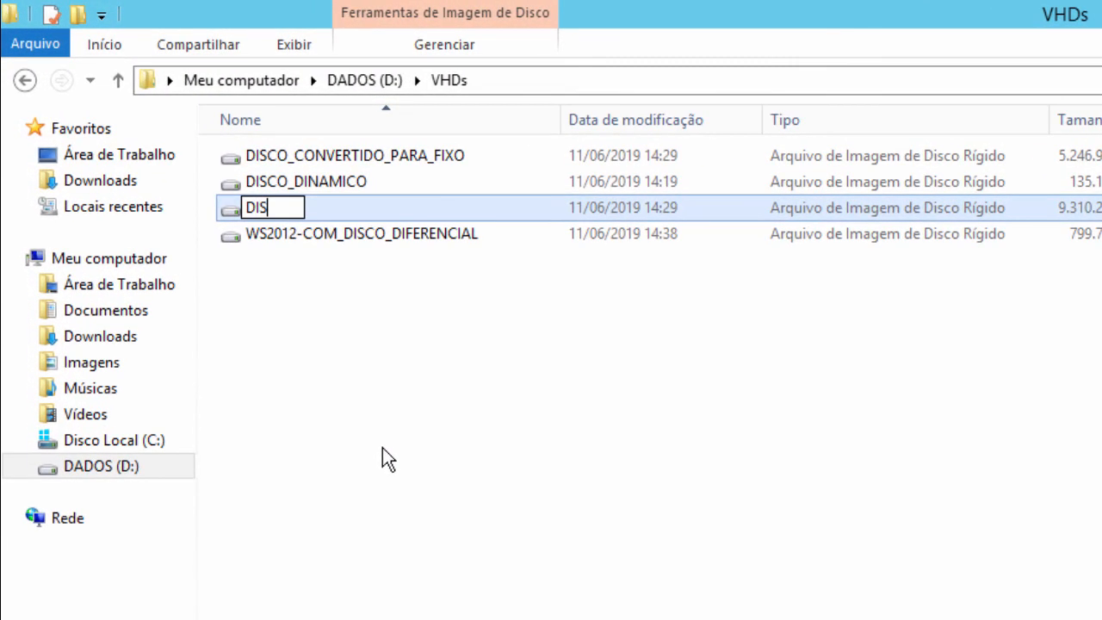
type("CO_B")
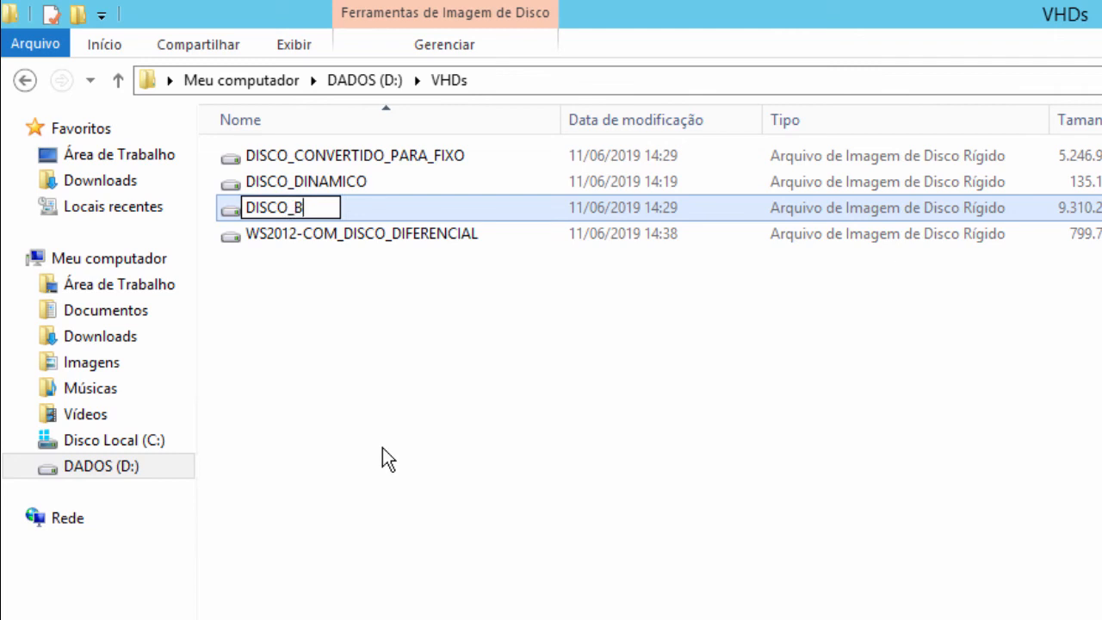
type("ASE_DI")
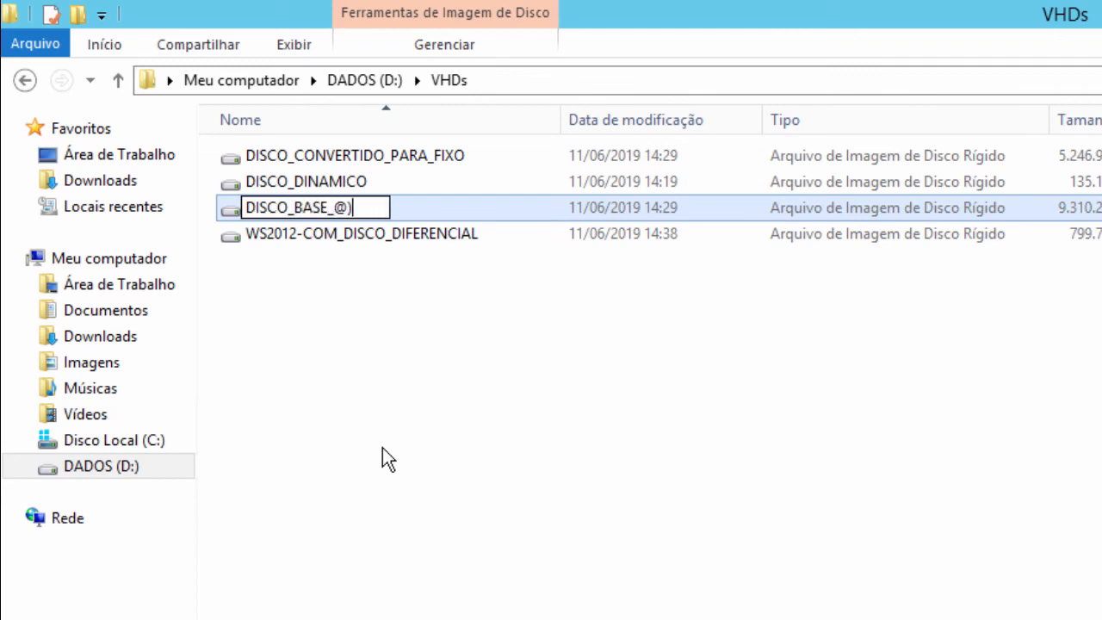
key("BackSpace")
key("BackSpace")
type("2012")
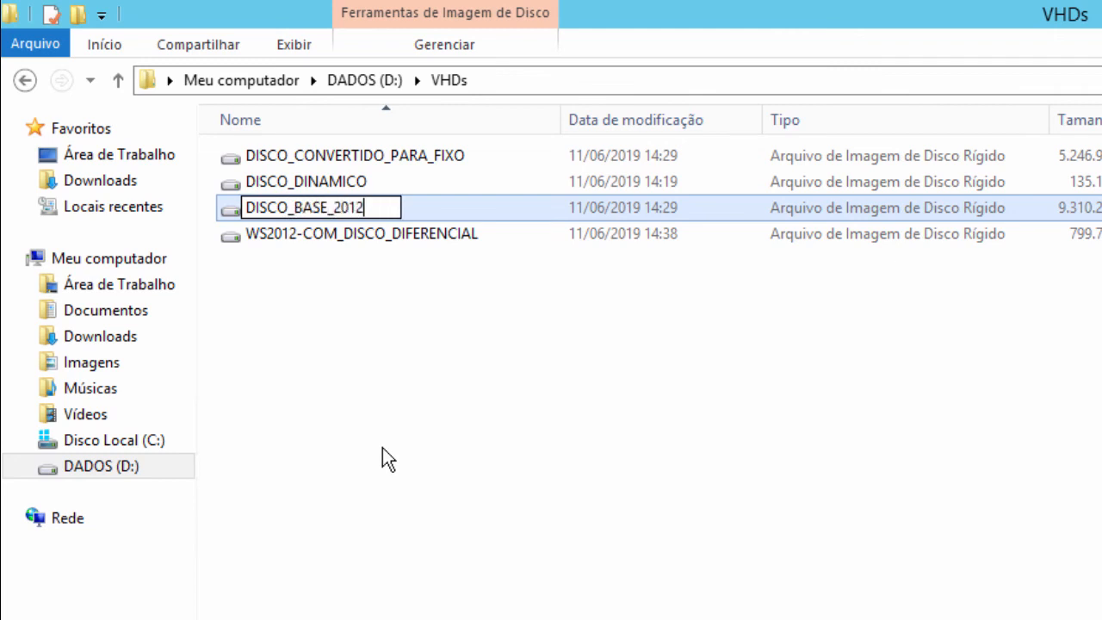
type("r2")
key("Left")
key("Left")
key("Left")
key("Left")
key("Left")
key("Left")
type("WS")
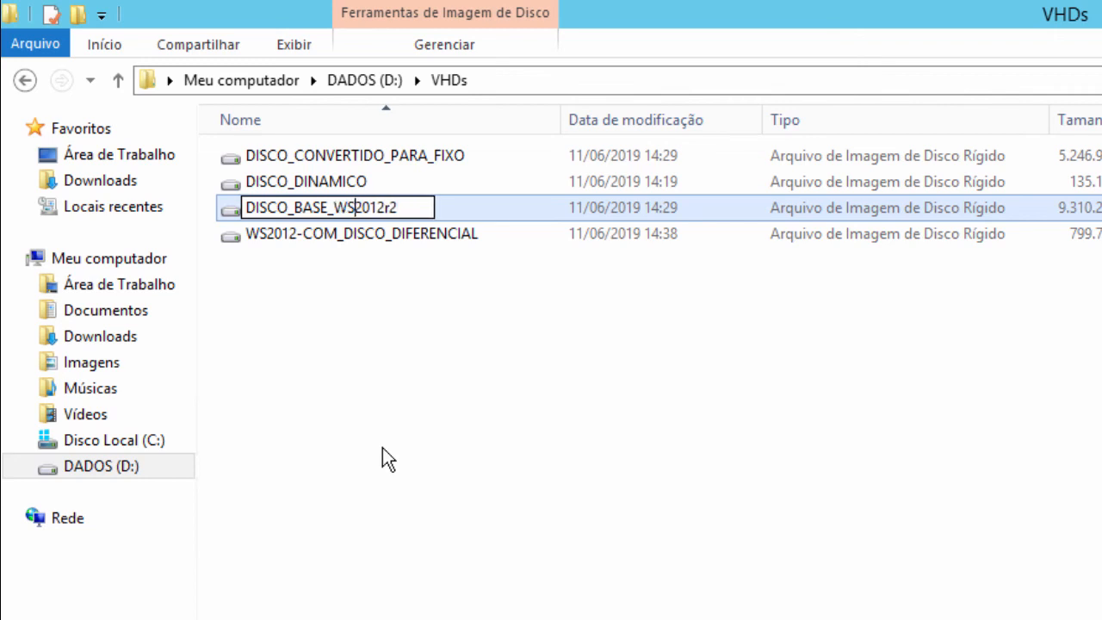
left_click(426, 435)
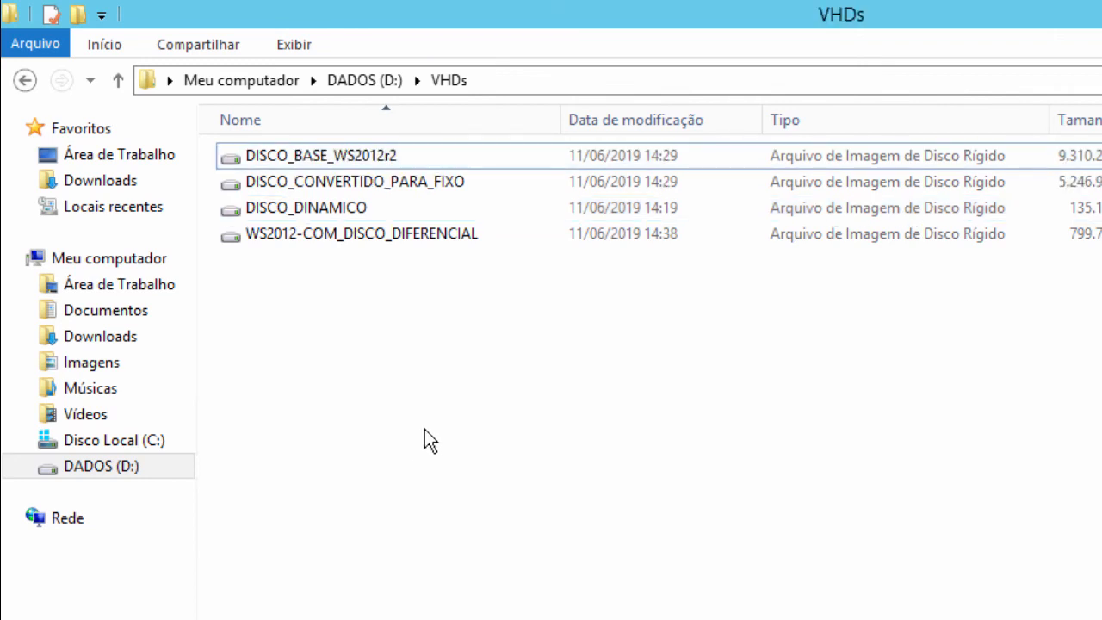
Step: Switch to Hyper-V Manager and inspect the WS2012-COM_DISCO_DIFERENCIAL virtual disk, checking its parent chain
left_click(321, 149)
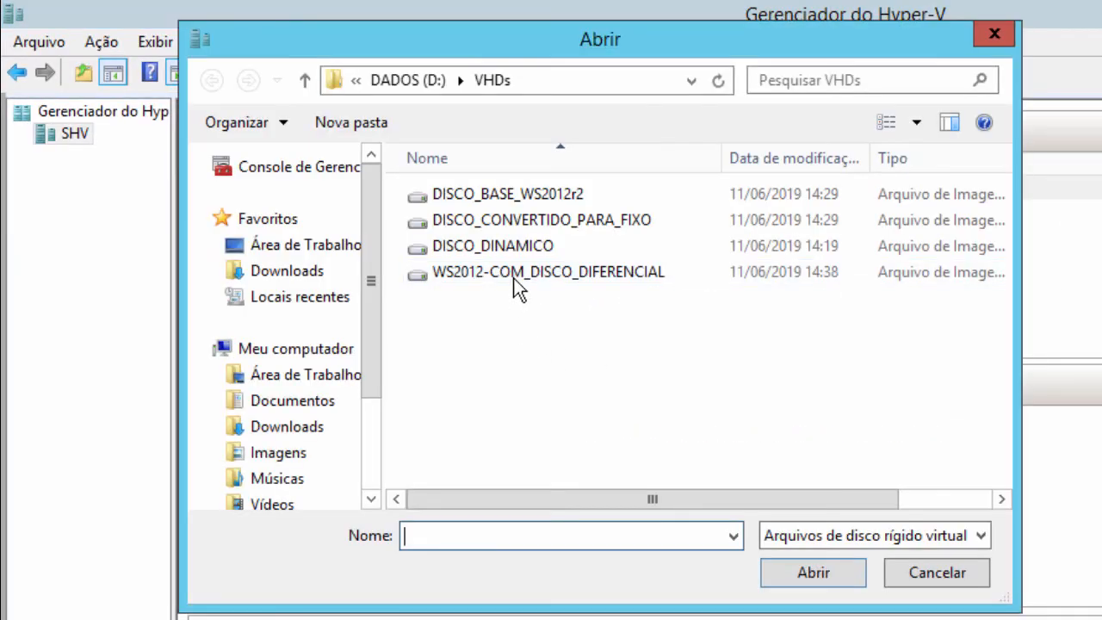
left_click(517, 287)
left_click(790, 572)
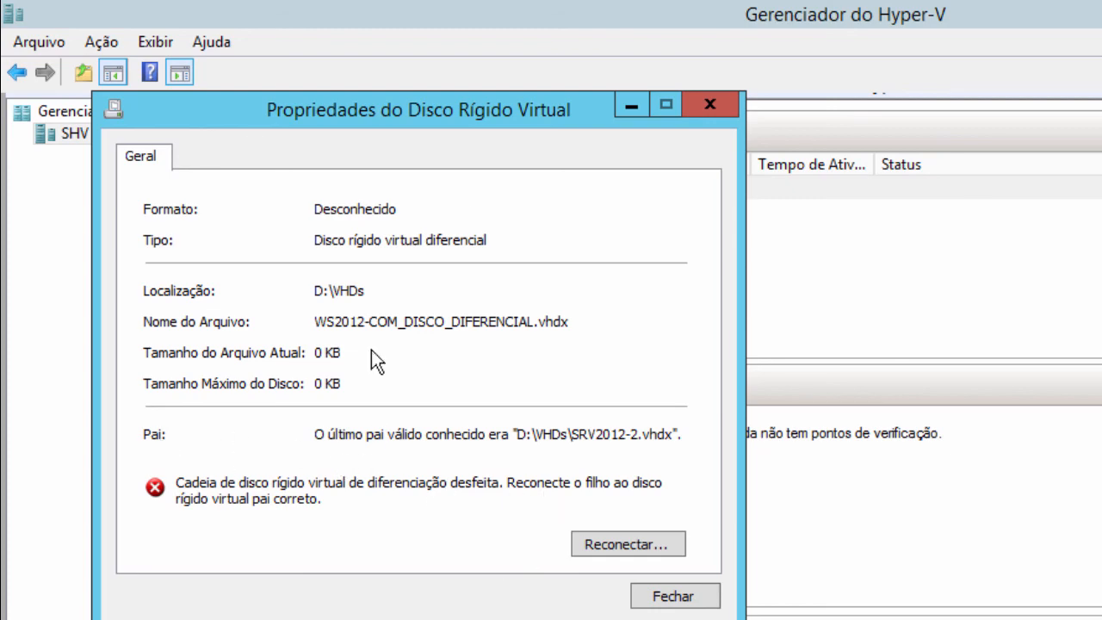
Step: Reconnect the differencing disk to the parent D:\VHDs\DISCO_BASE_WS2012r2.vhdx, keeping ID mismatches not ignored, and close the disk's properties
left_click(637, 545)
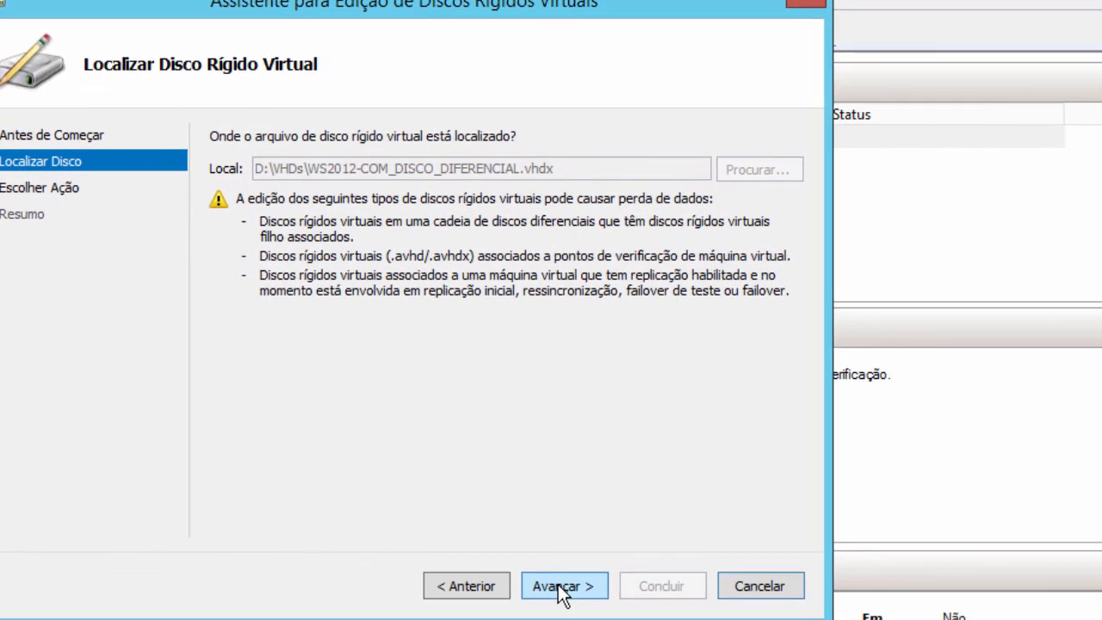
left_click(561, 589)
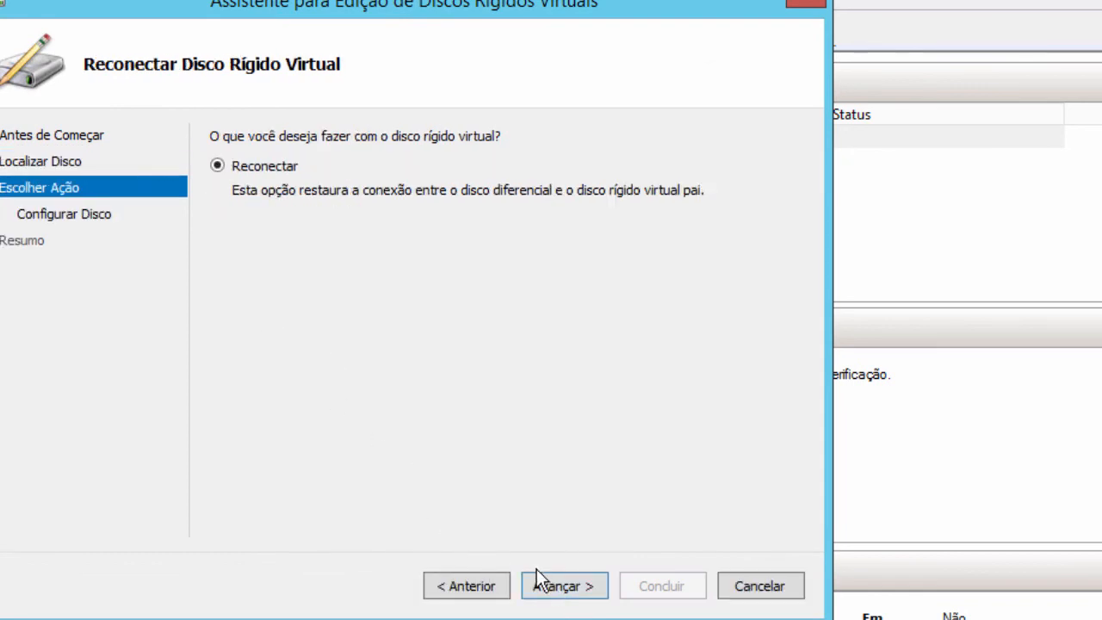
left_click(580, 592)
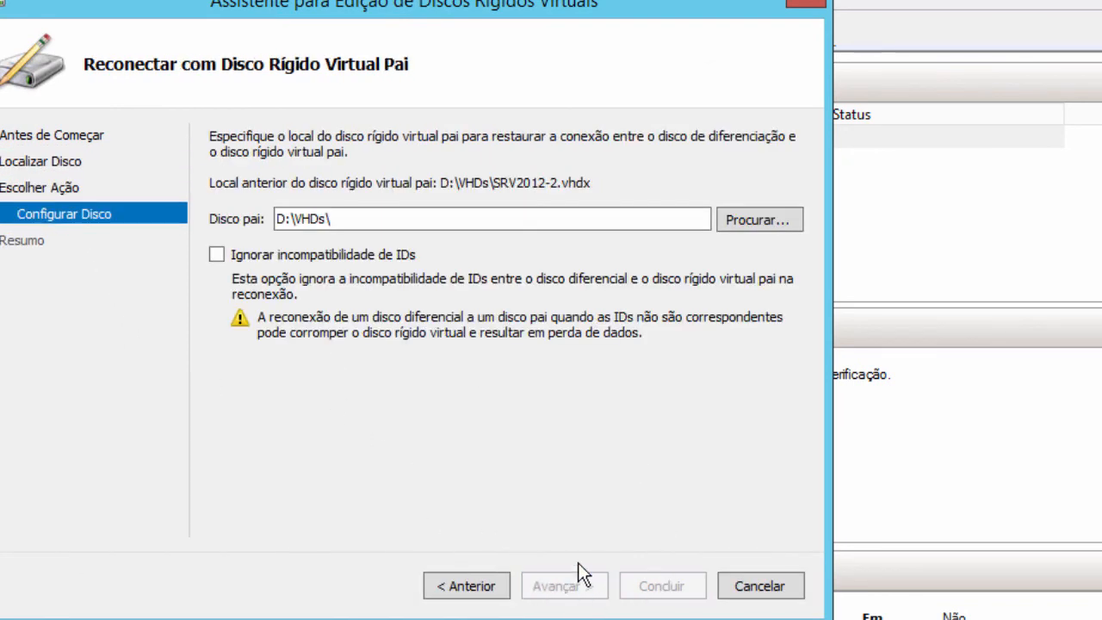
left_click(736, 223)
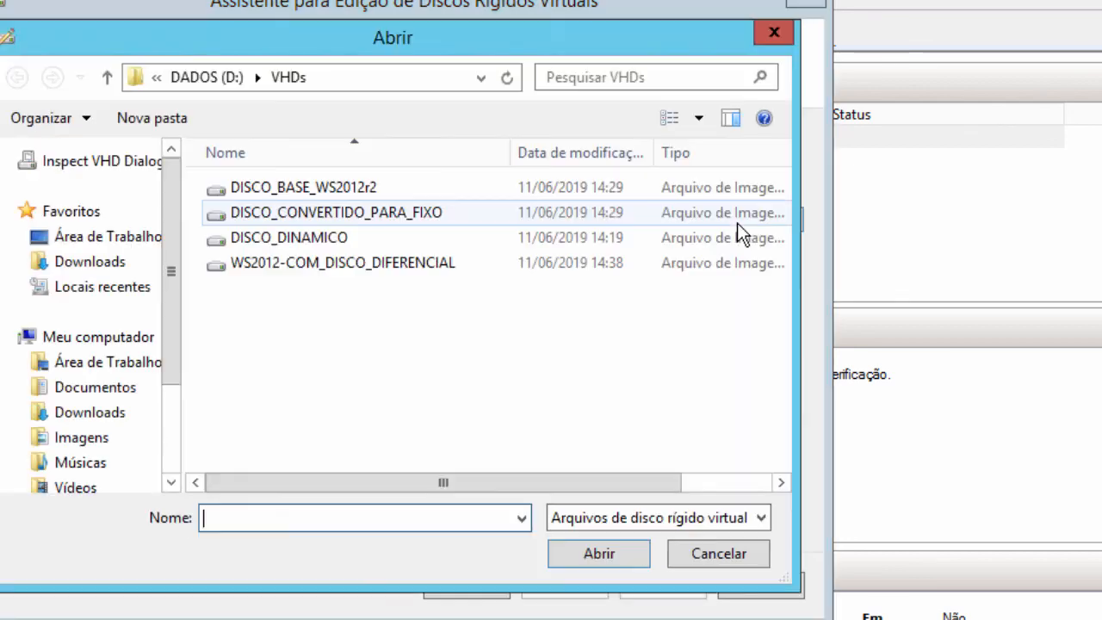
left_click(289, 188)
left_click(597, 560)
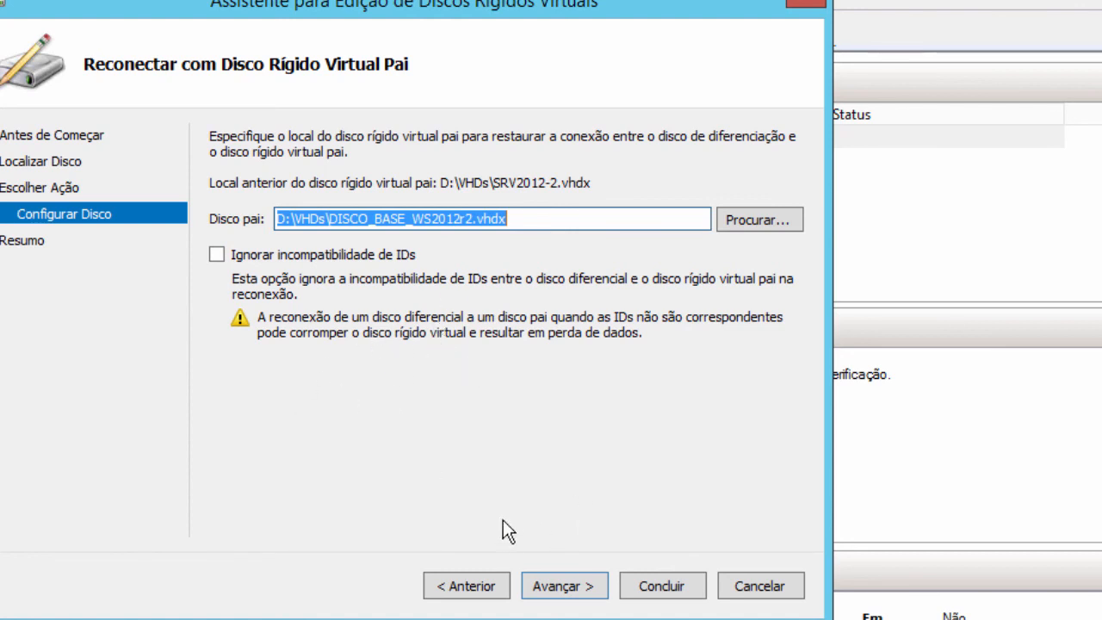
left_click(580, 587)
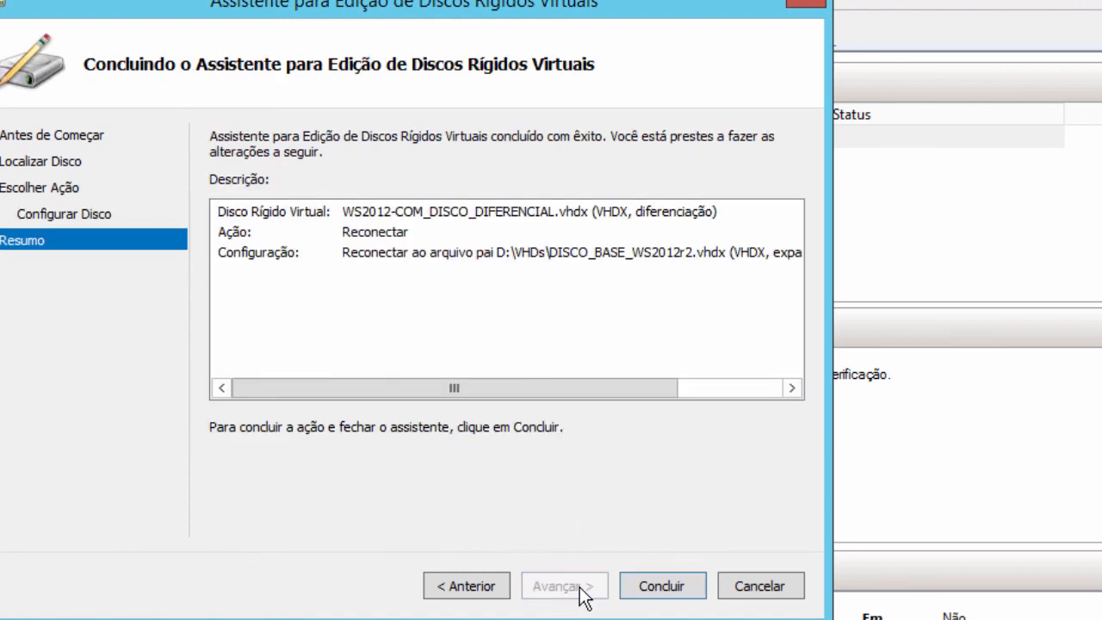
left_click(649, 589)
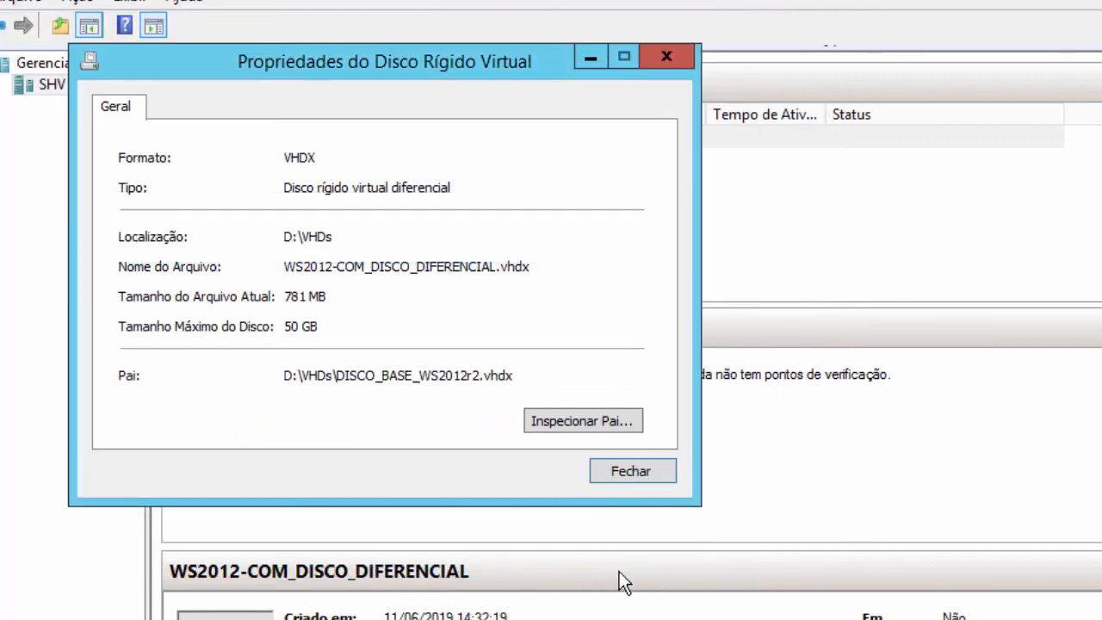
left_click(633, 471)
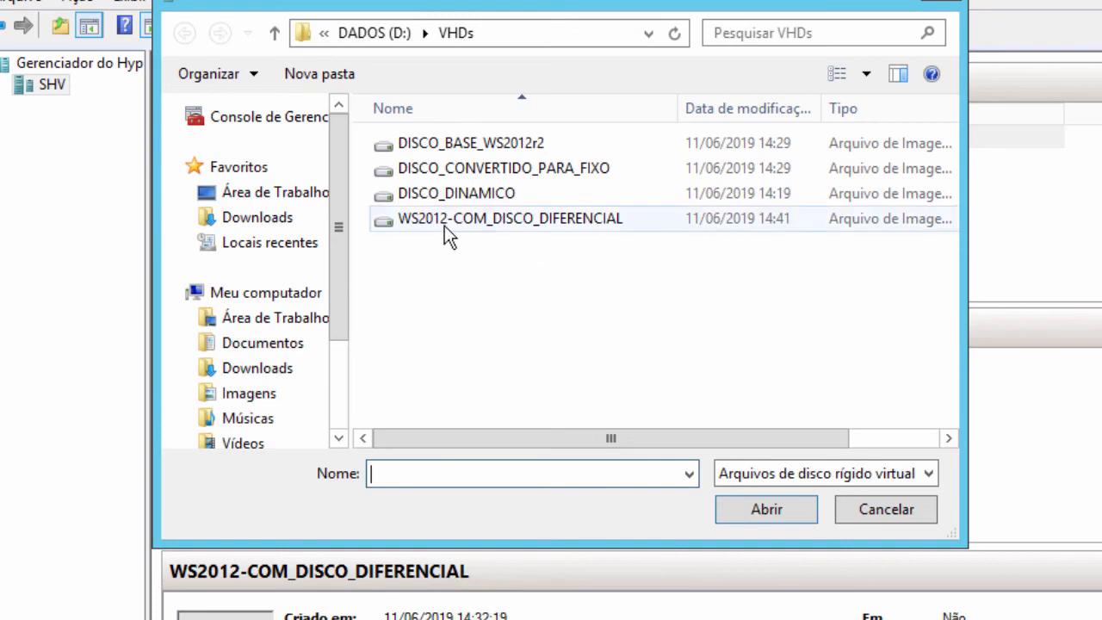
Step: Inspect the WS2012-COM_DISCO_DIFERENCIAL disk again along with its parent disk, and close both property windows
left_click(440, 221)
left_click(747, 510)
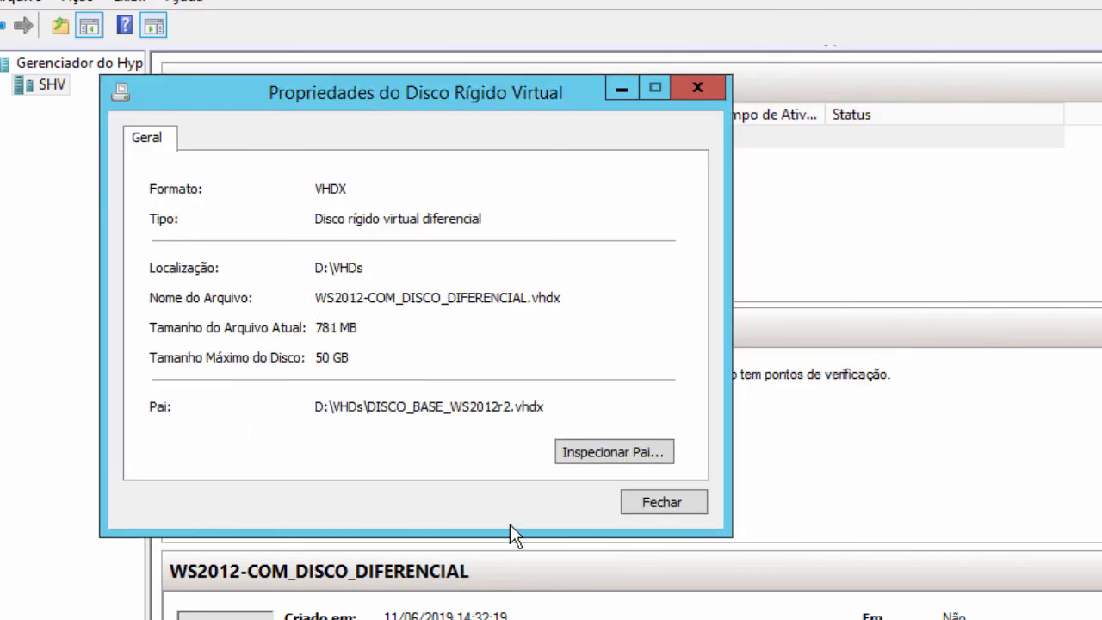
left_click(603, 448)
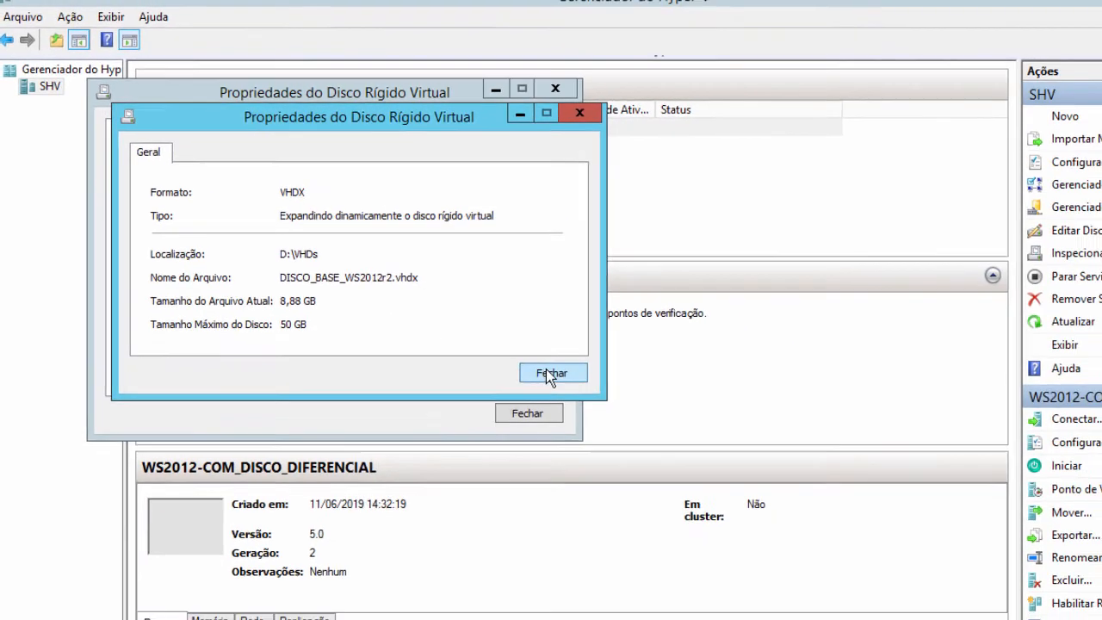
left_click(552, 373)
left_click(527, 413)
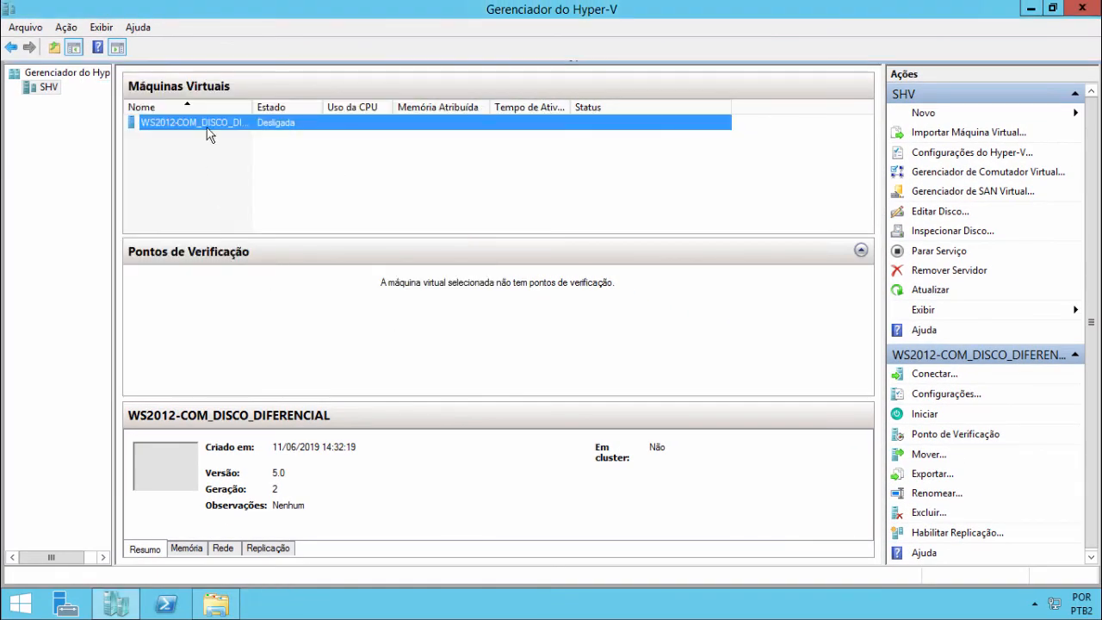
Step: Start the WS2012-COM_DISCO_DIFERENCIAL virtual machine and connect to its console at 1366 por 768 pixels, minimizing the console window
right_click(211, 125)
left_click(250, 176)
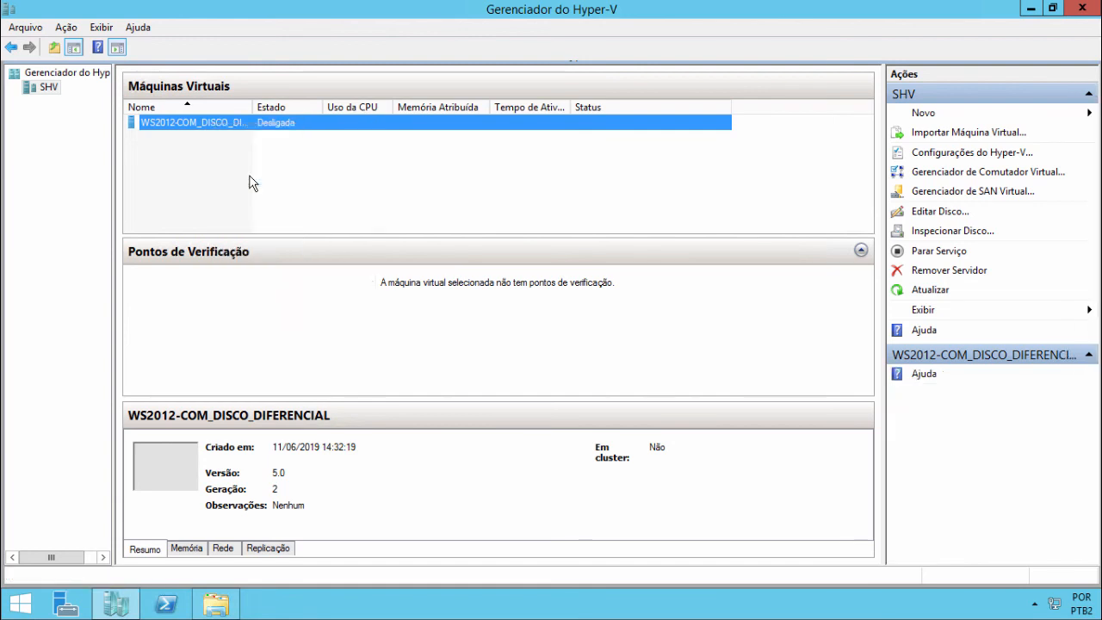
double_click(249, 121)
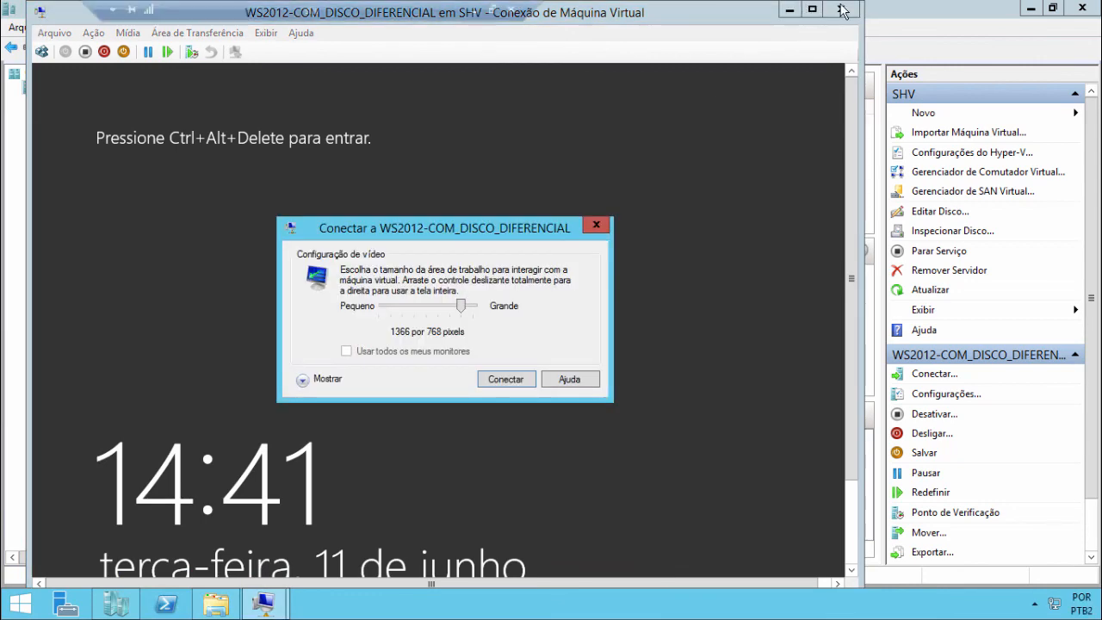
left_click(528, 379)
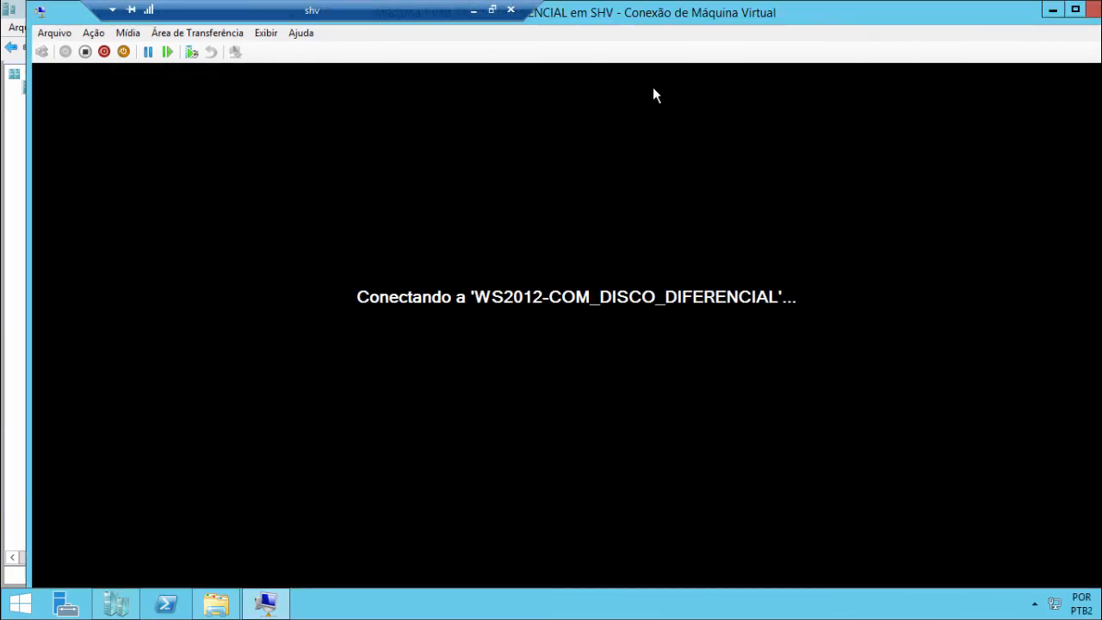
left_click(1051, 12)
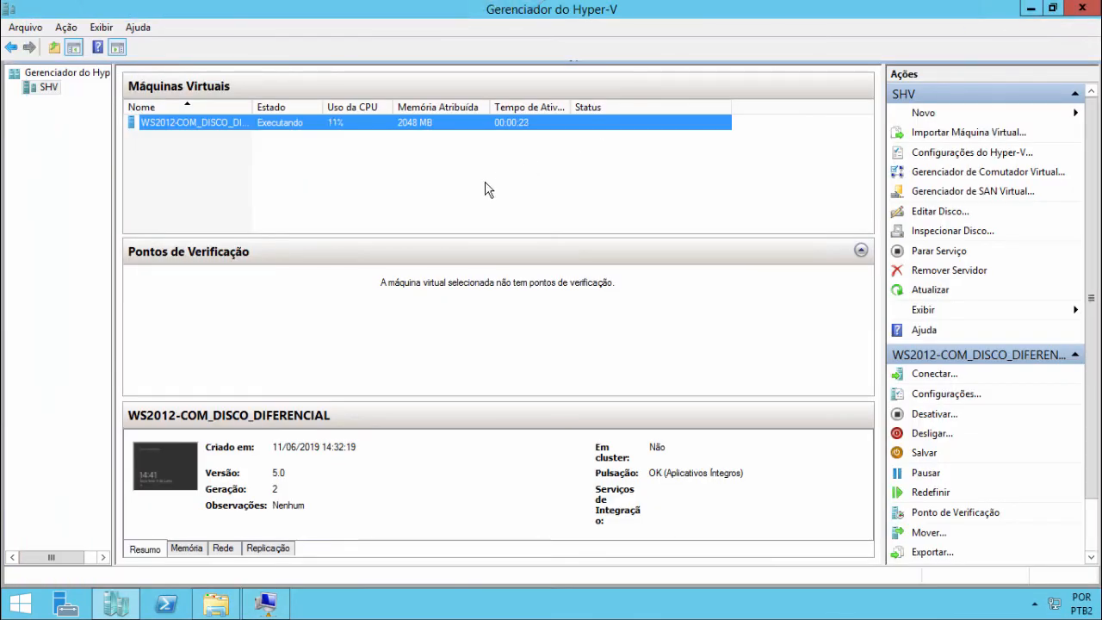